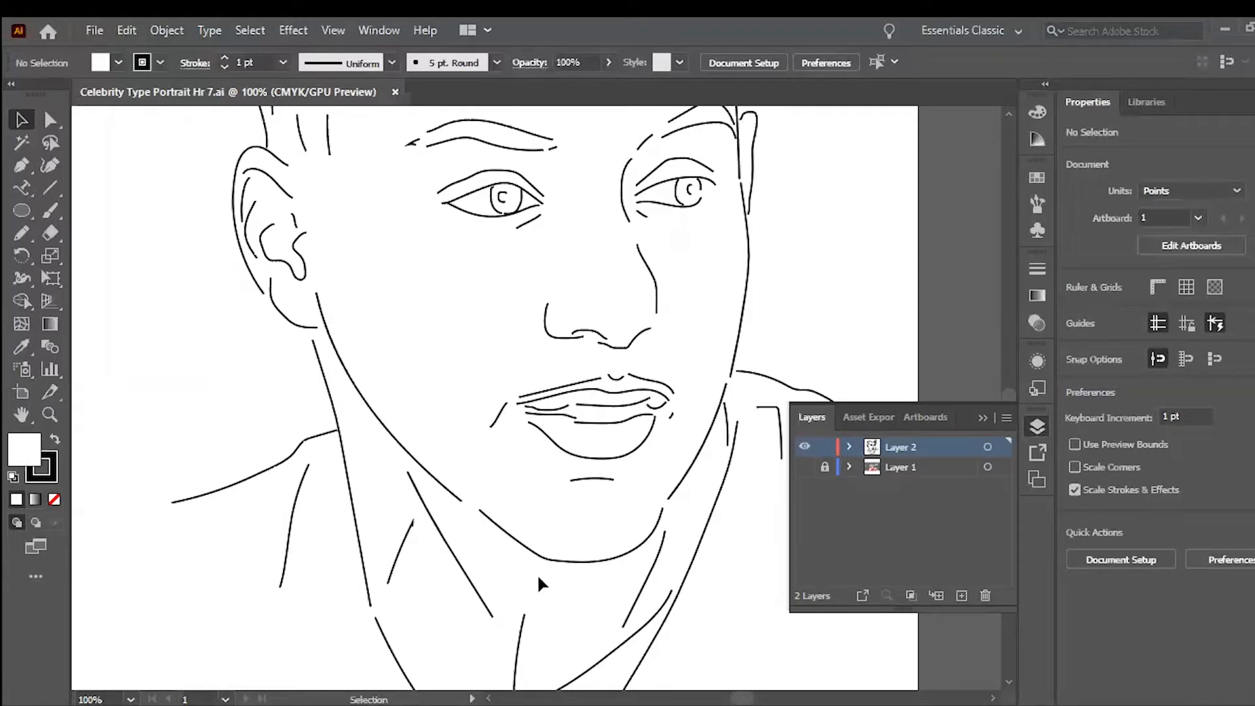
# - Place a new point-type object with the regular Type tool on the empty canvas left of the artboard
pyautogui.hscroll(-5, 538, 575)
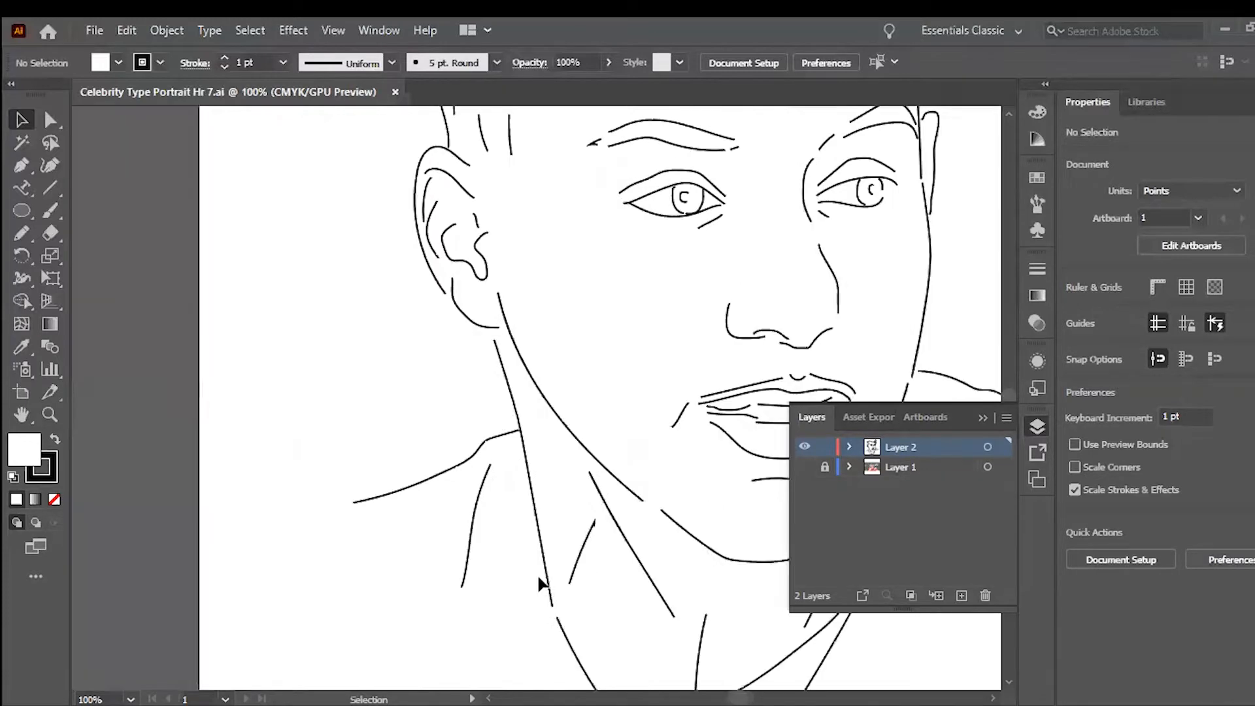
pyautogui.hscroll(-3, 537, 574)
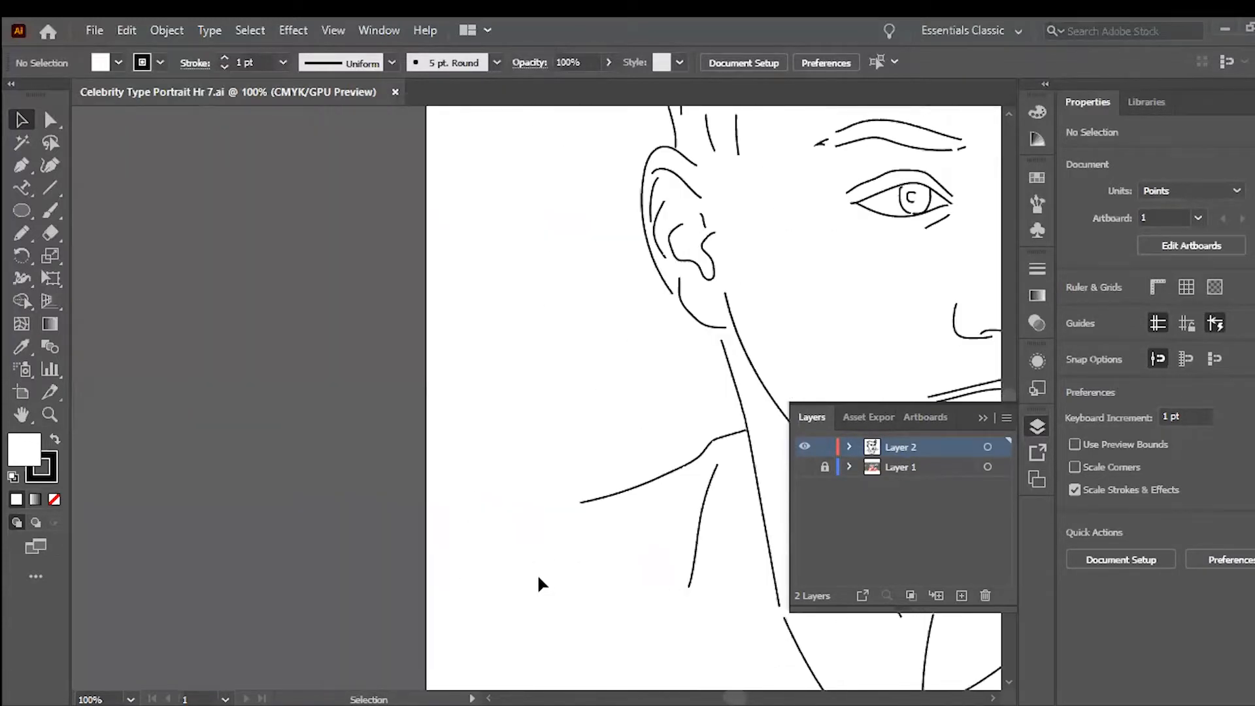
pyautogui.scroll(3, 537, 574)
pyautogui.hscroll(-5, 537, 575)
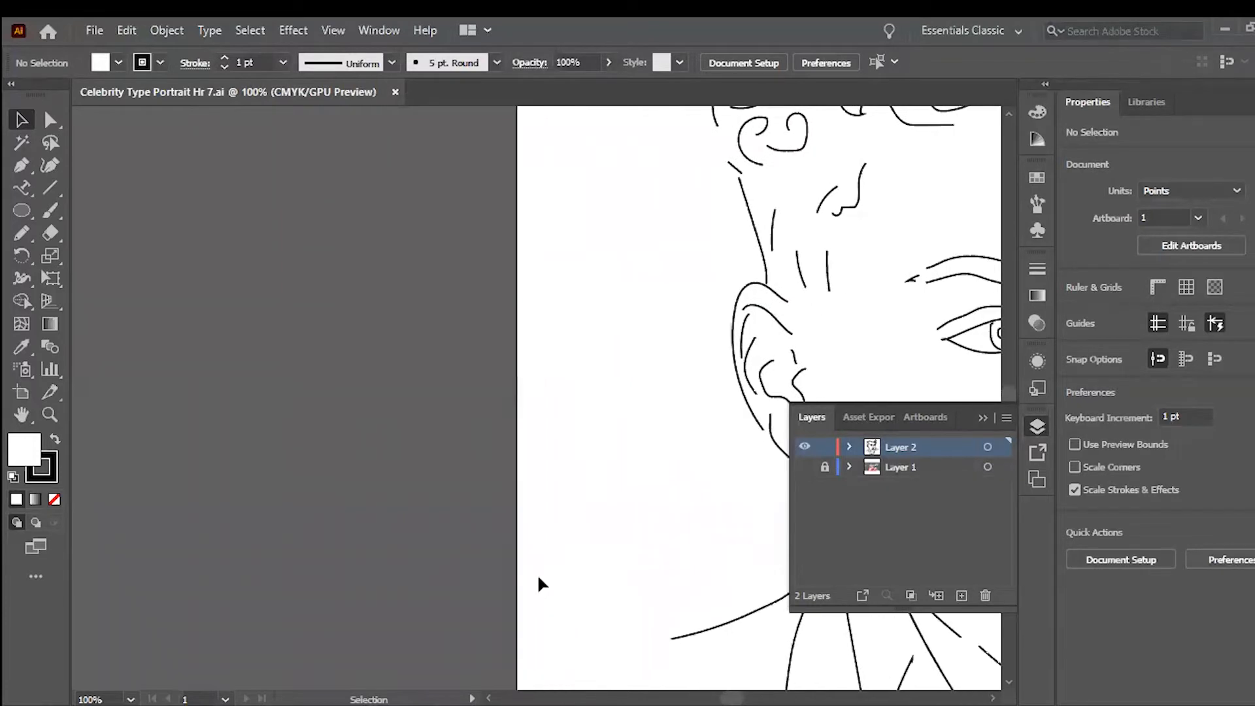
pyautogui.click(25, 190)
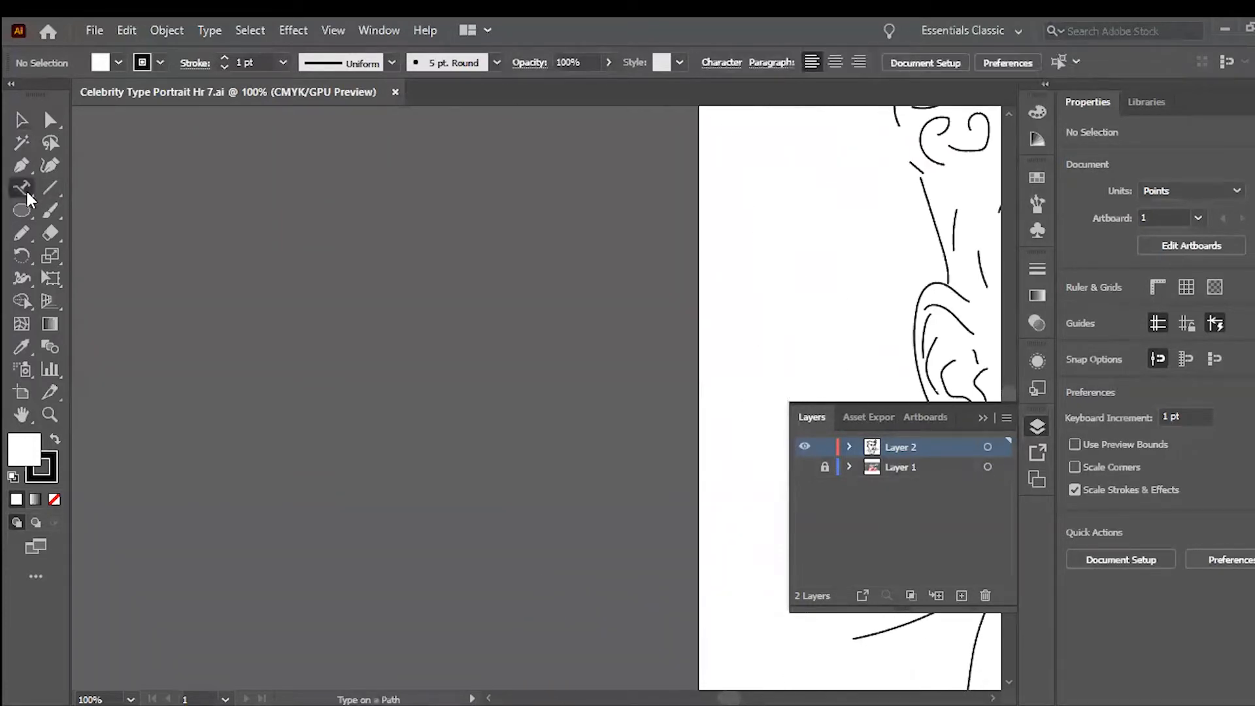
pyautogui.moveTo(18, 193); pyautogui.dragTo(72, 185)
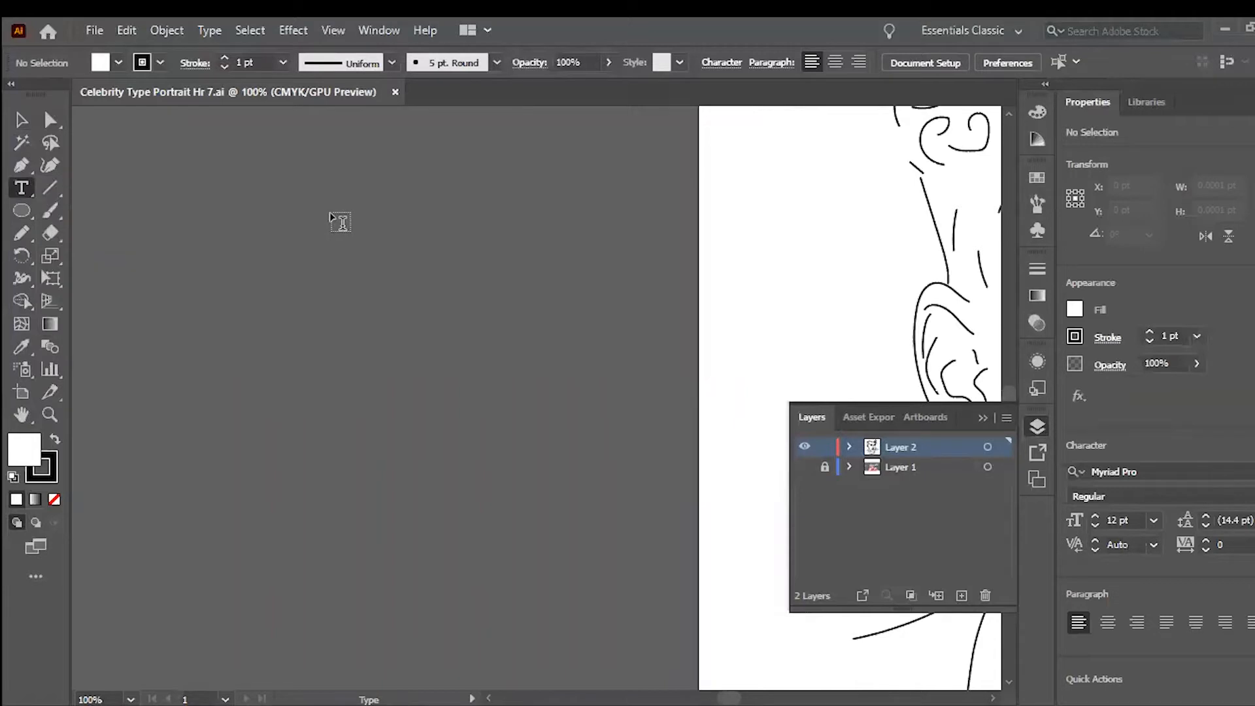
pyautogui.click(333, 220)
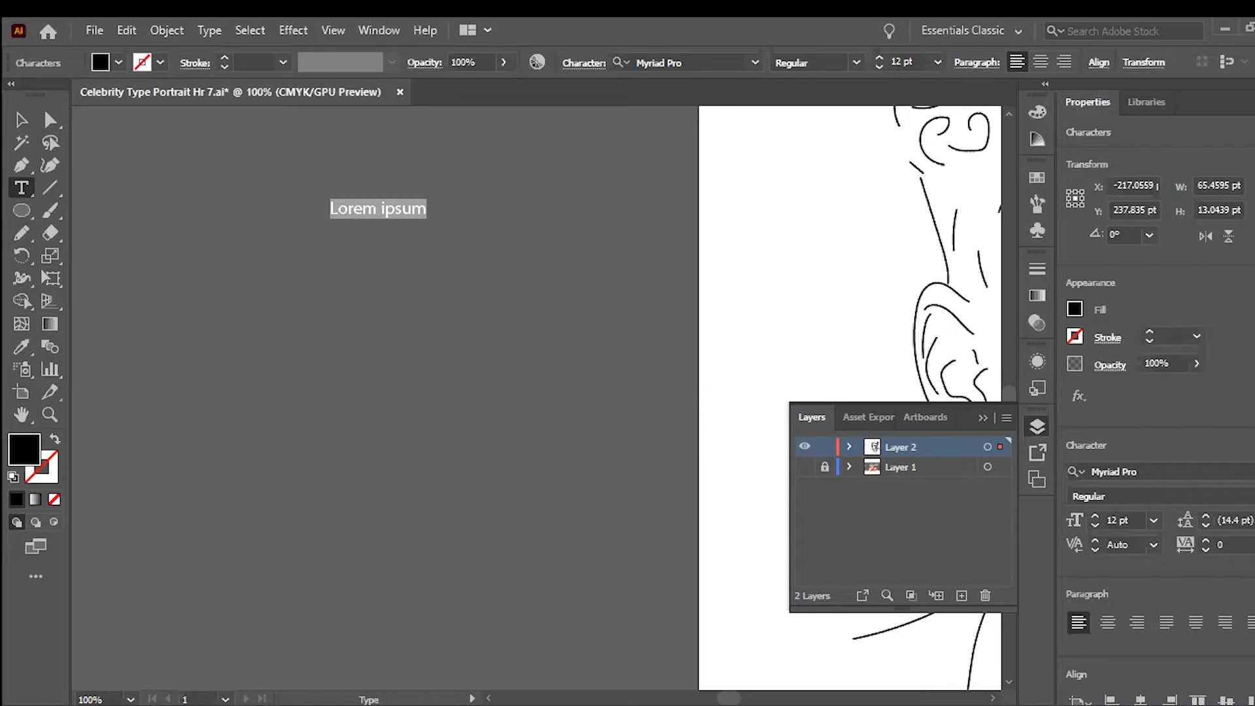
# - Enter "1.) ALL CAPS ALL THE TIME" as the first line of the new text object
pyautogui.write('1.)')
pyautogui.hotkey('ctrl', '=')
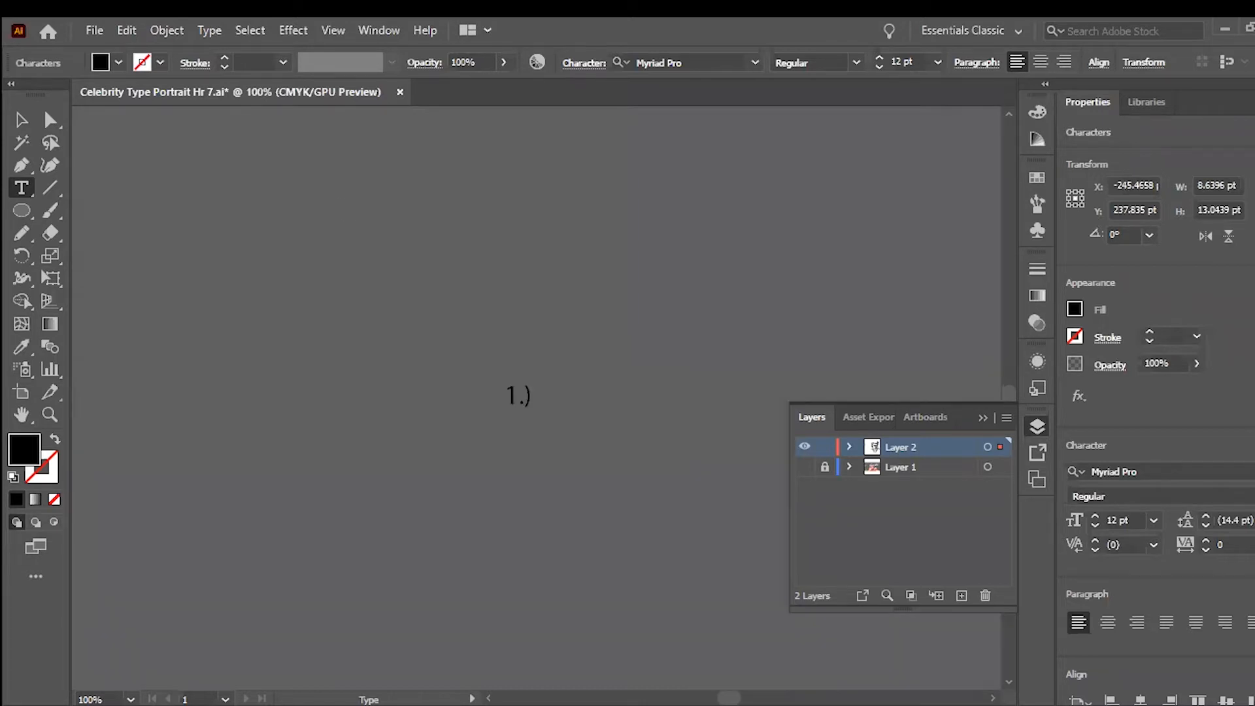
pyautogui.write('all')
pyautogui.press('BackSpace')
pyautogui.press('BackSpace')
pyautogui.press('BackSpace')
pyautogui.write('a')
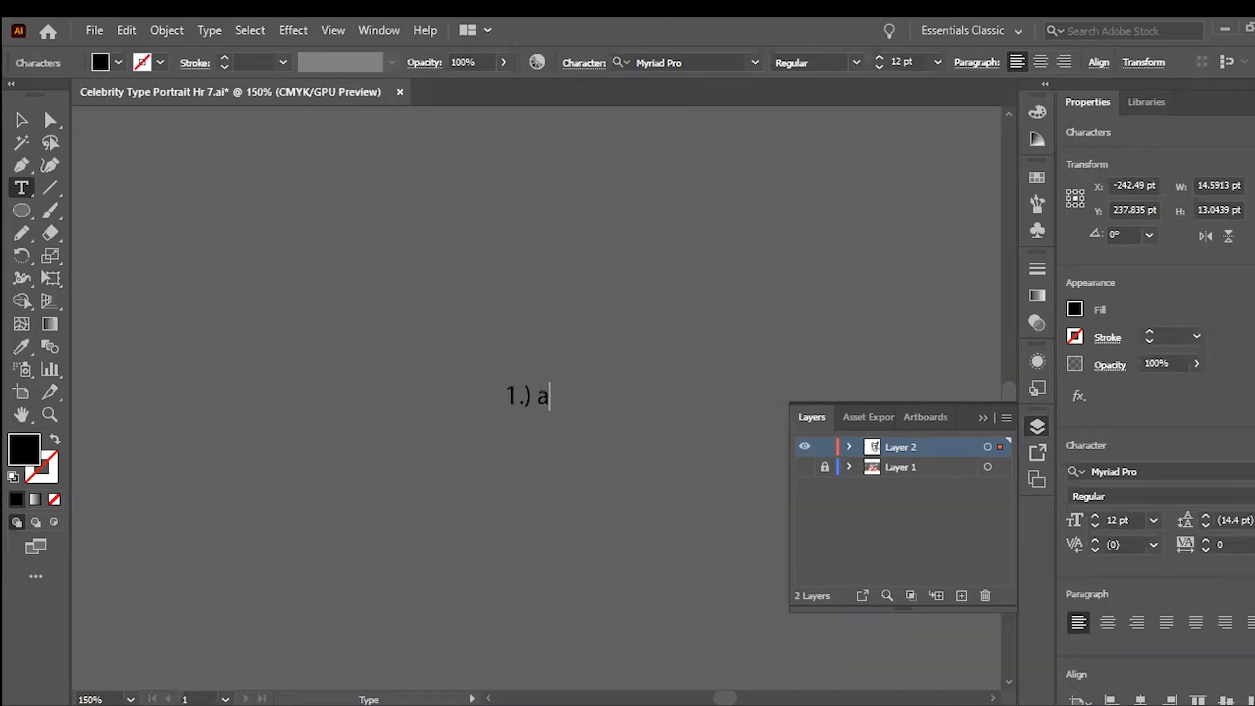
pyautogui.write('A')
pyautogui.press('BackSpace')
pyautogui.press('BackSpace')
pyautogui.write('ALL C')
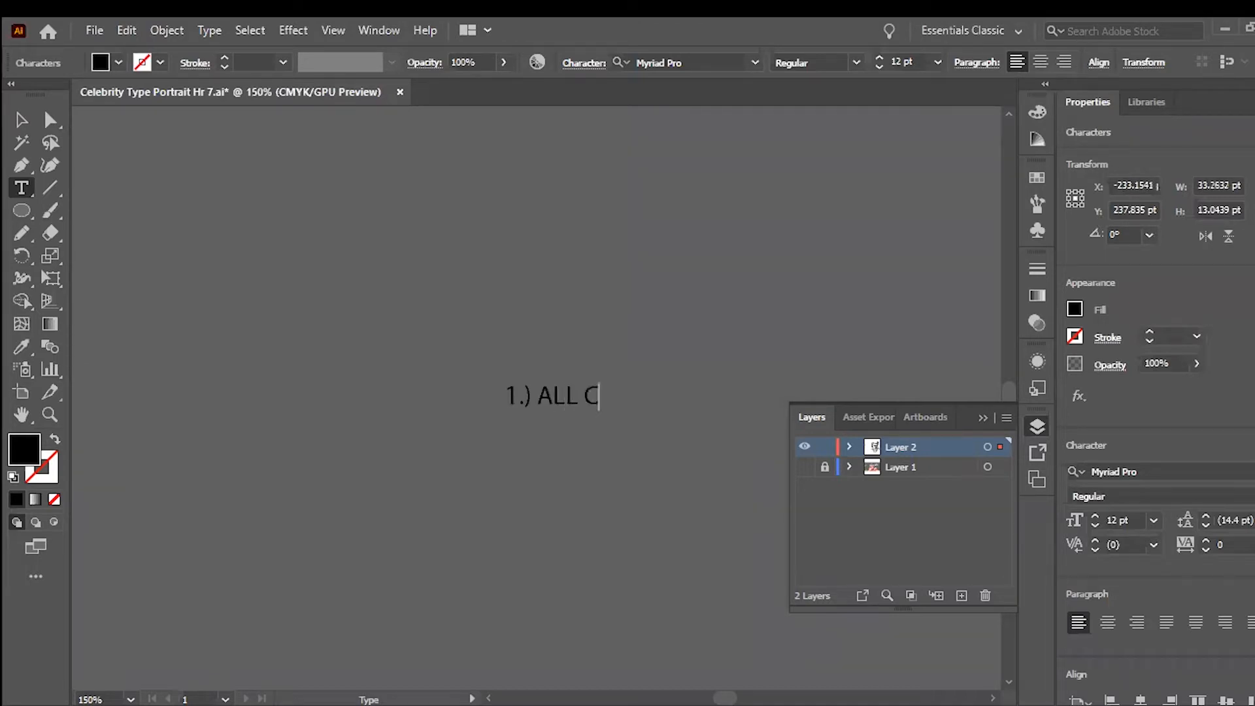
pyautogui.write('APS ALL THE TIME')
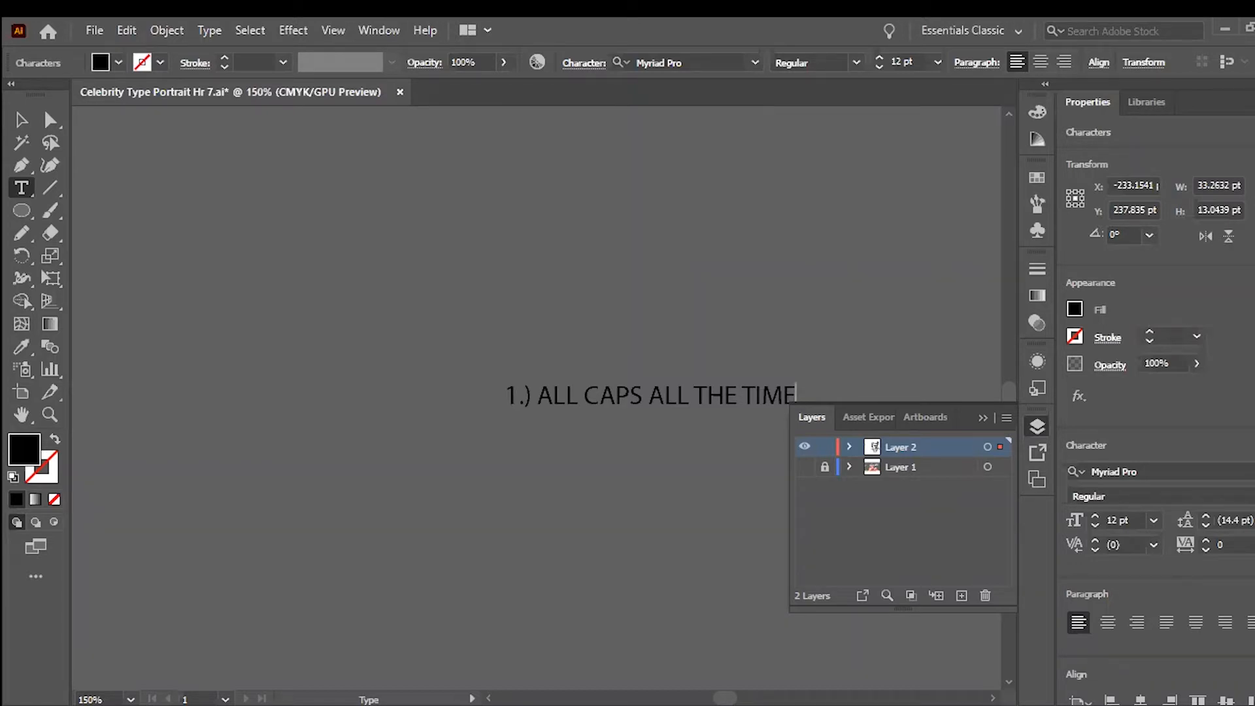
# - Add a second line reading "2.) NO SPACES OR PUNCTUATION" to the list
pyautogui.hscroll(5, 412, 252)
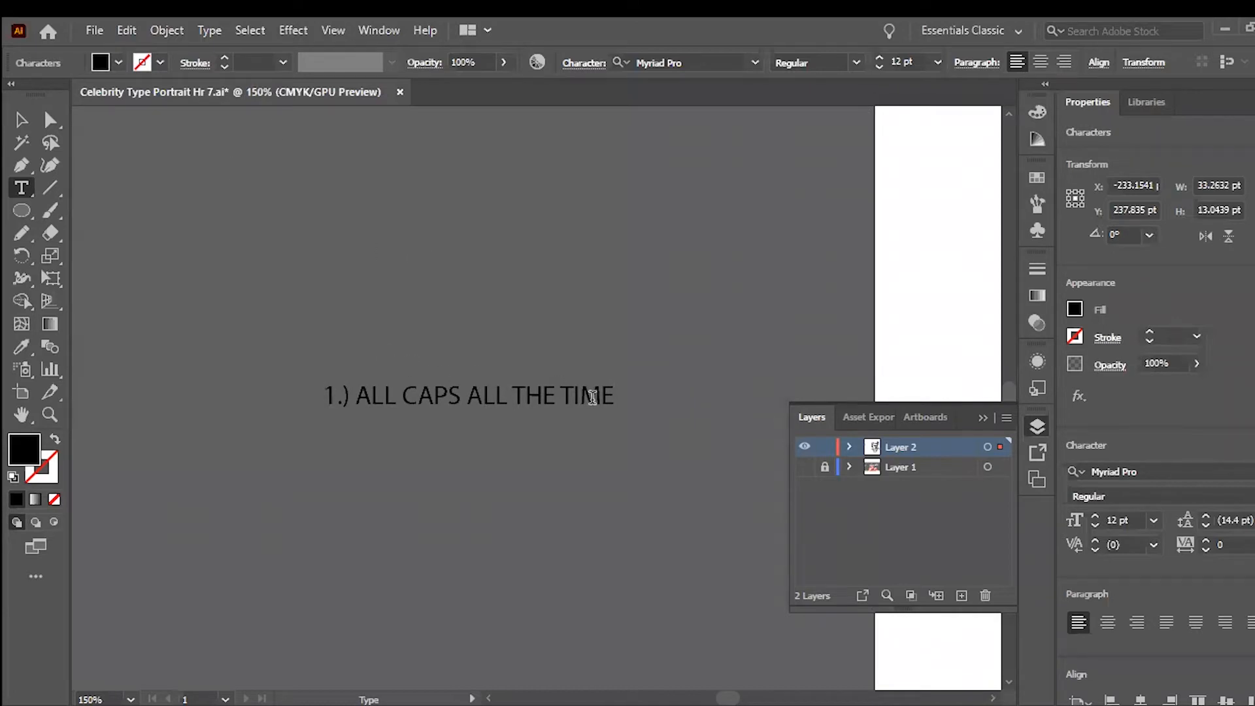
pyautogui.press('Return')
pyautogui.write('2.) ')
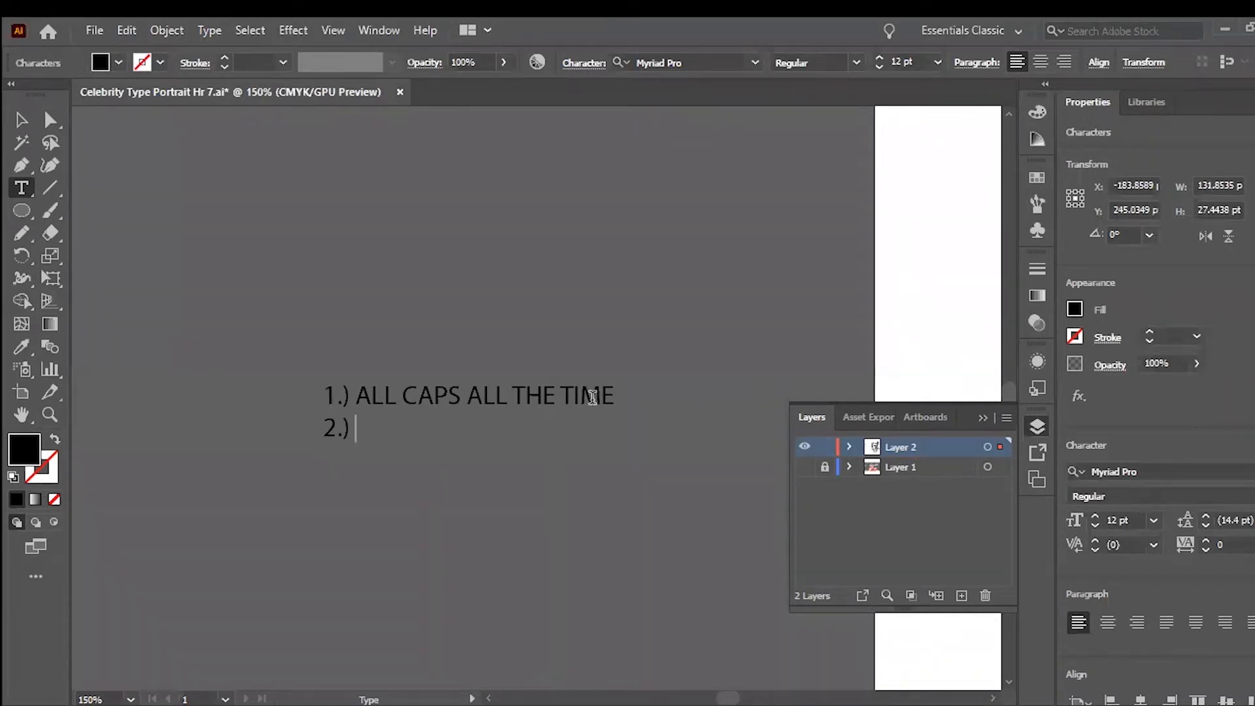
pyautogui.write('NO SPACES OR P')
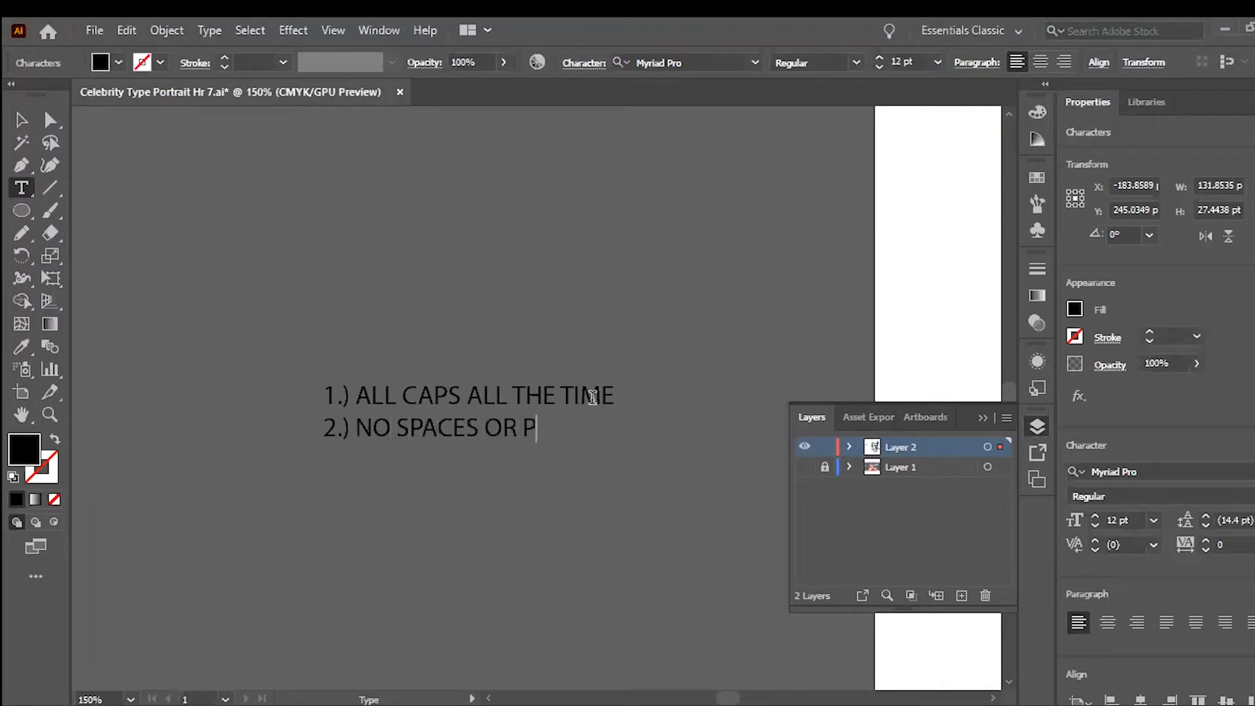
pyautogui.write('UNCTUATI')
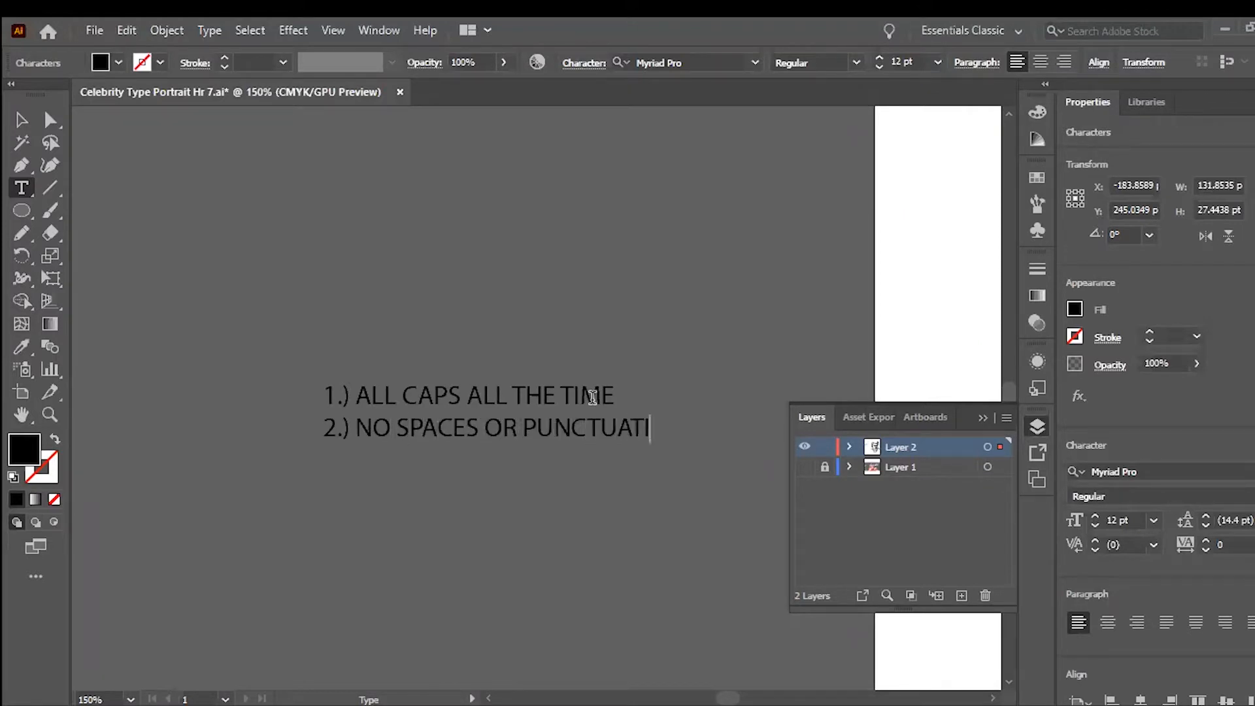
pyautogui.write('ON')
# - Add a third line reading "3.) VERY SMALL FONTS (8 pts or less)" to the list
pyautogui.press('Return')
pyautogui.write('3.)_')
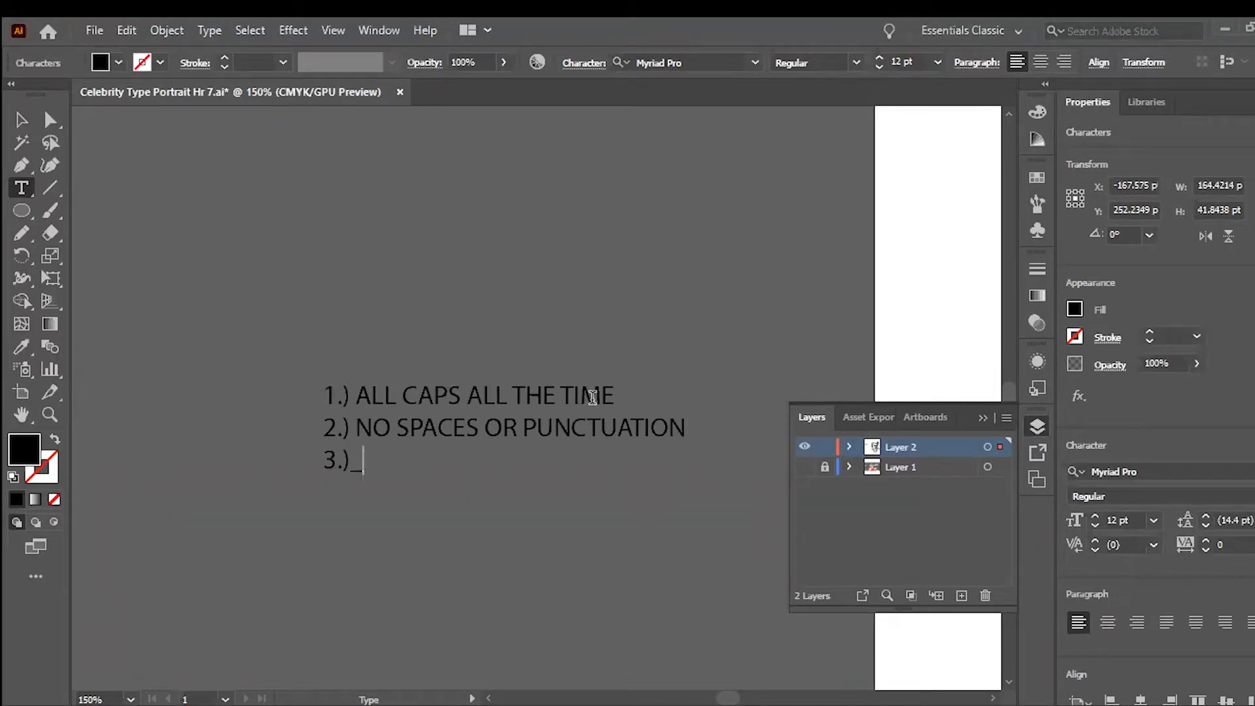
pyautogui.press('BackSpace')
pyautogui.write('VERY SMALL FONT')
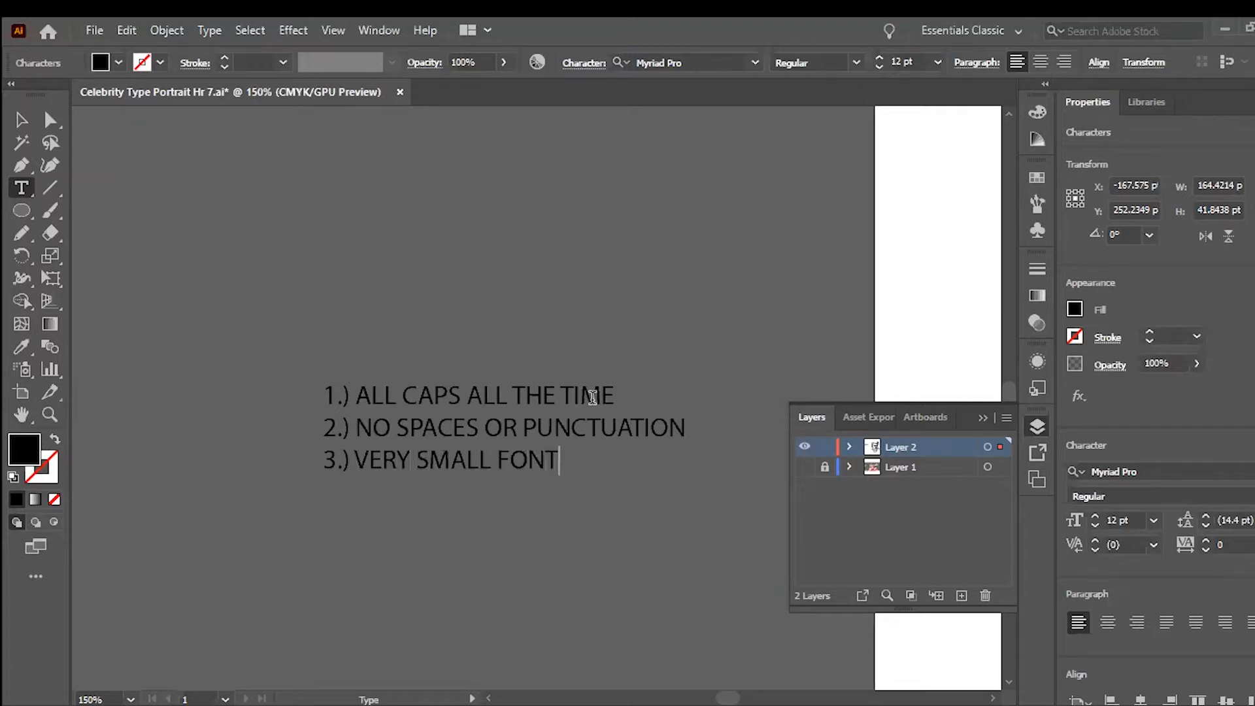
pyautogui.write('S (8 pts or le')
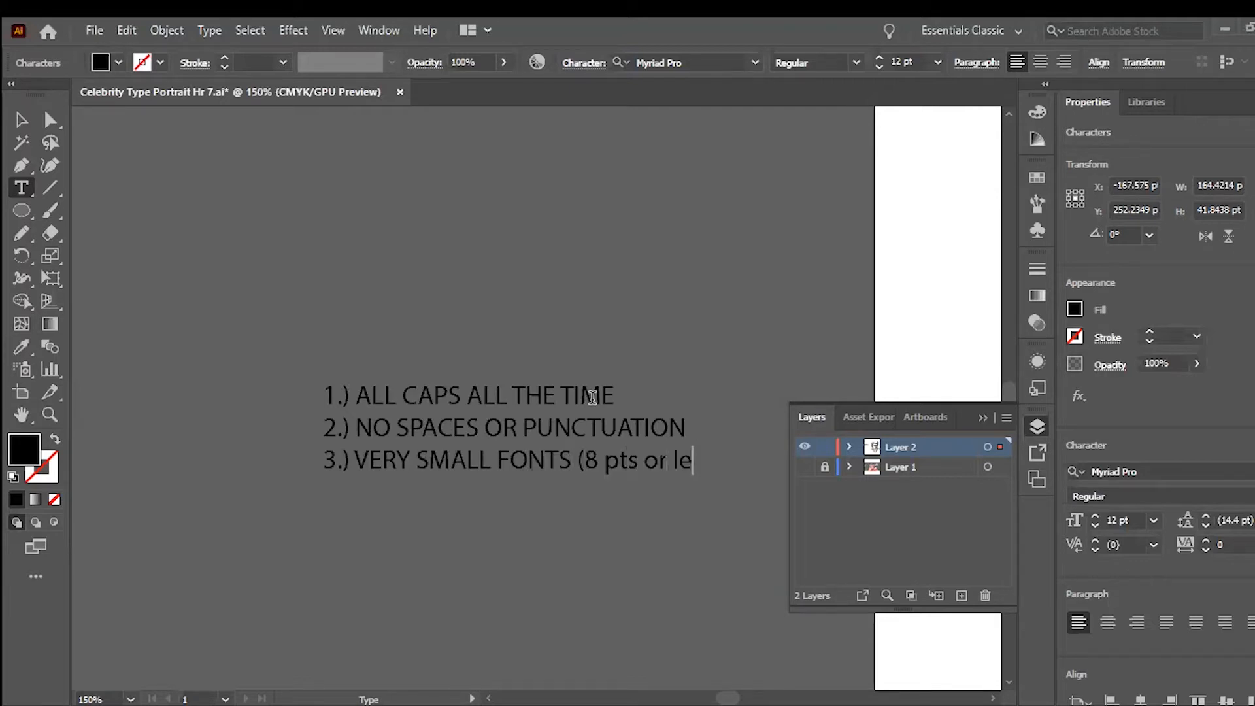
pyautogui.write('ss)')
# - Move the three-line text list onto the portrait's forehead, just above the left eyebrow, and deselect it
pyautogui.hscroll(3, 661, 331)
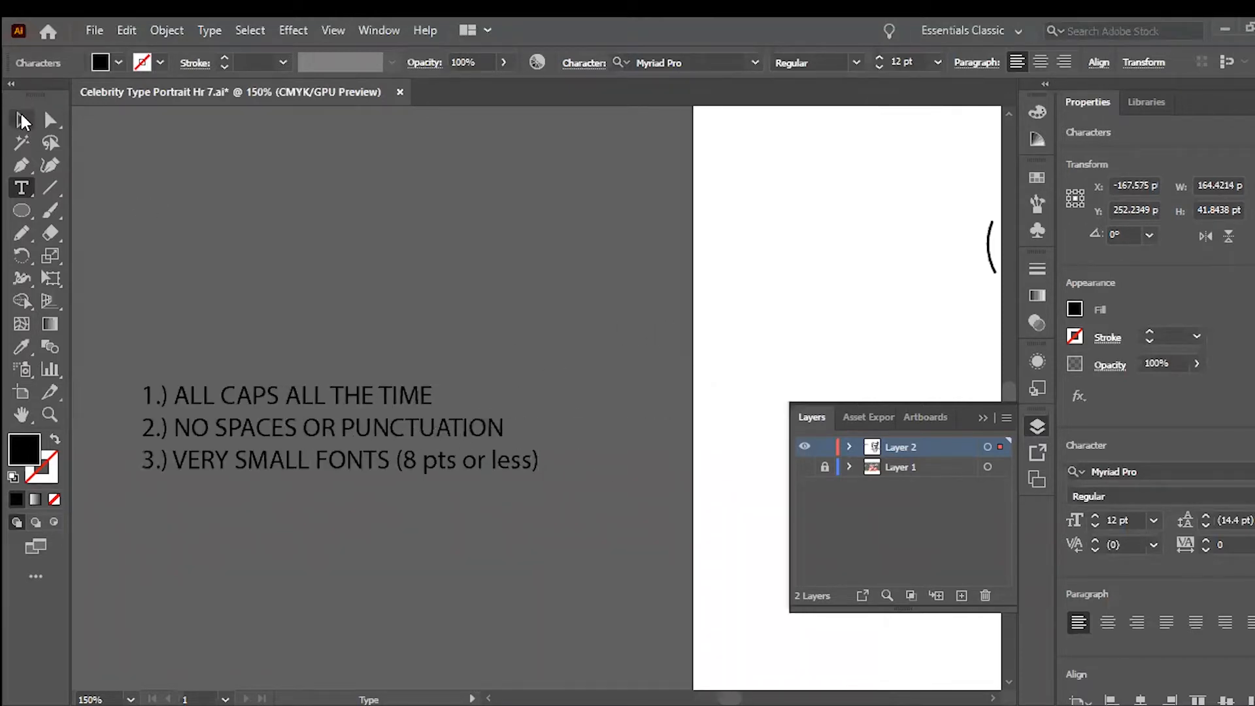
pyautogui.click(22, 121)
pyautogui.moveTo(264, 402); pyautogui.dragTo(629, 273)
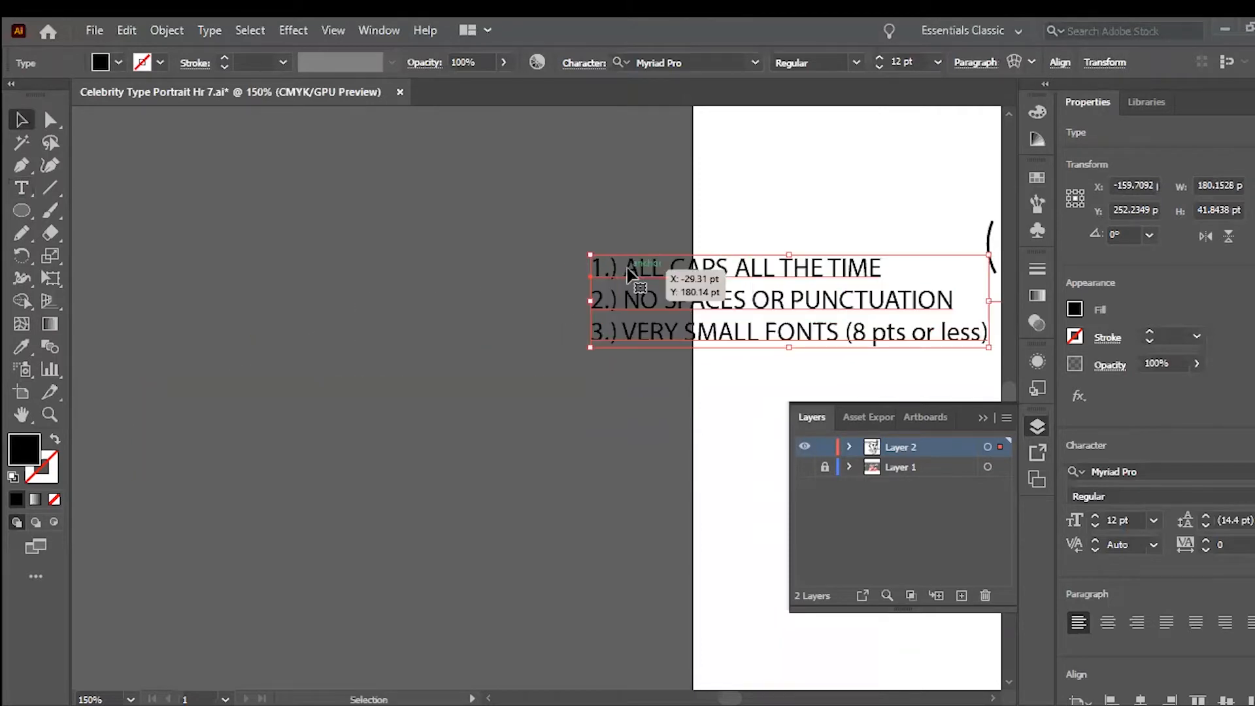
pyautogui.hscroll(10, 629, 274)
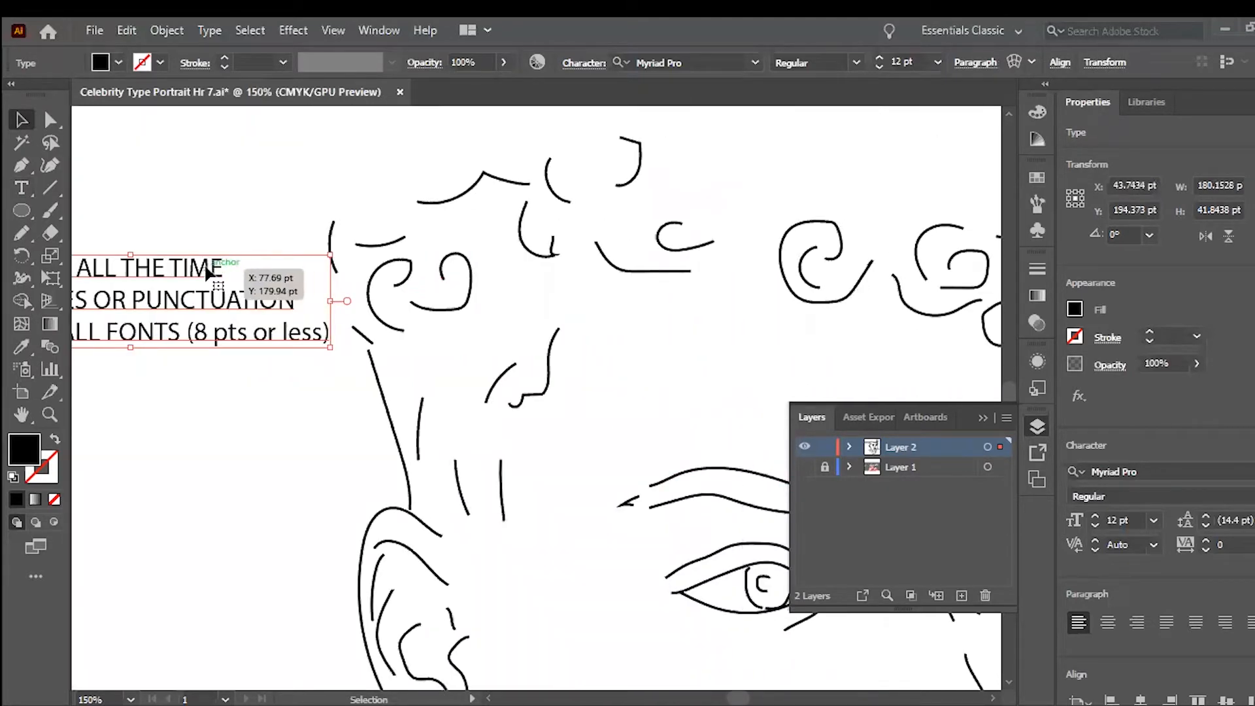
pyautogui.moveTo(208, 272); pyautogui.dragTo(889, 342)
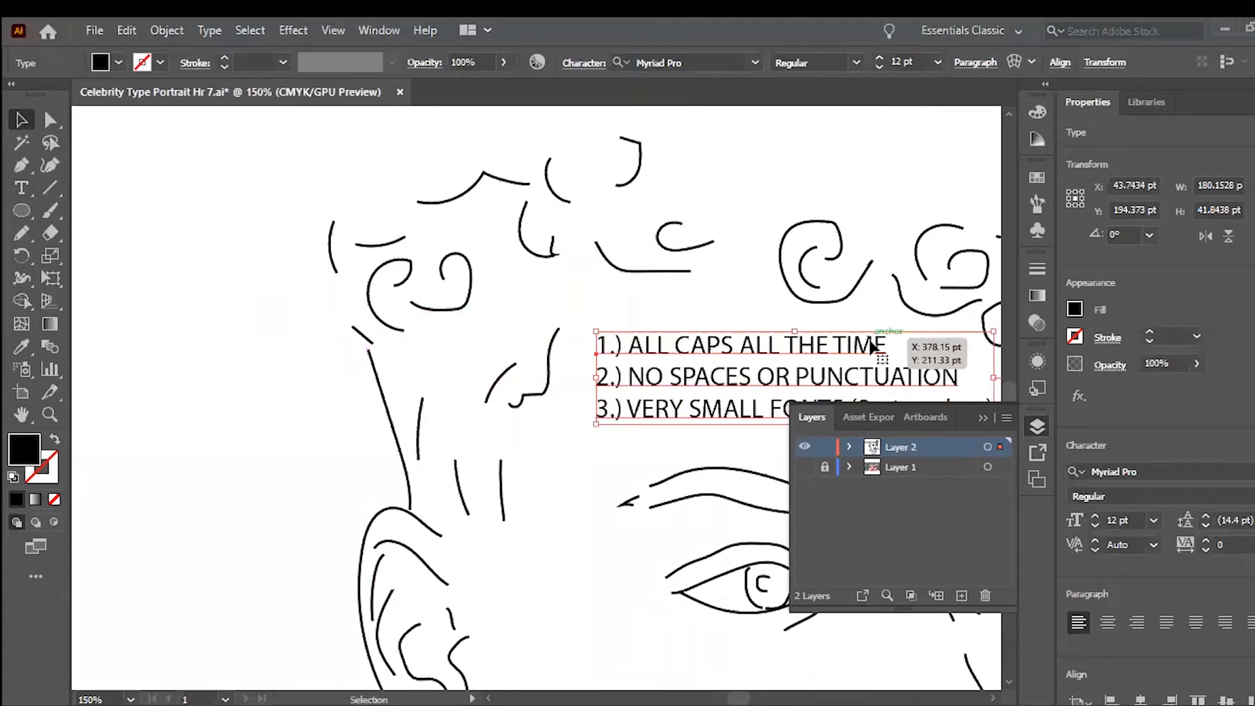
pyautogui.hscroll(6, 763, 381)
pyautogui.scroll(-4, 541, 394)
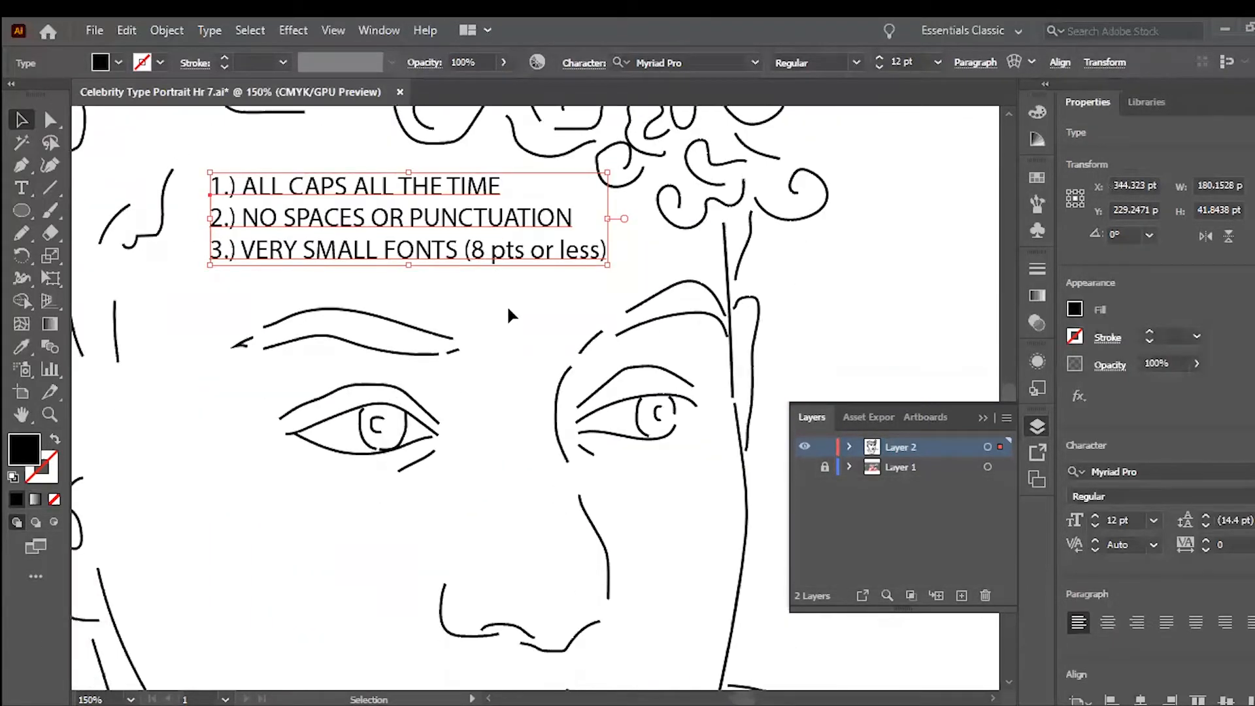
pyautogui.moveTo(414, 219); pyautogui.dragTo(395, 230)
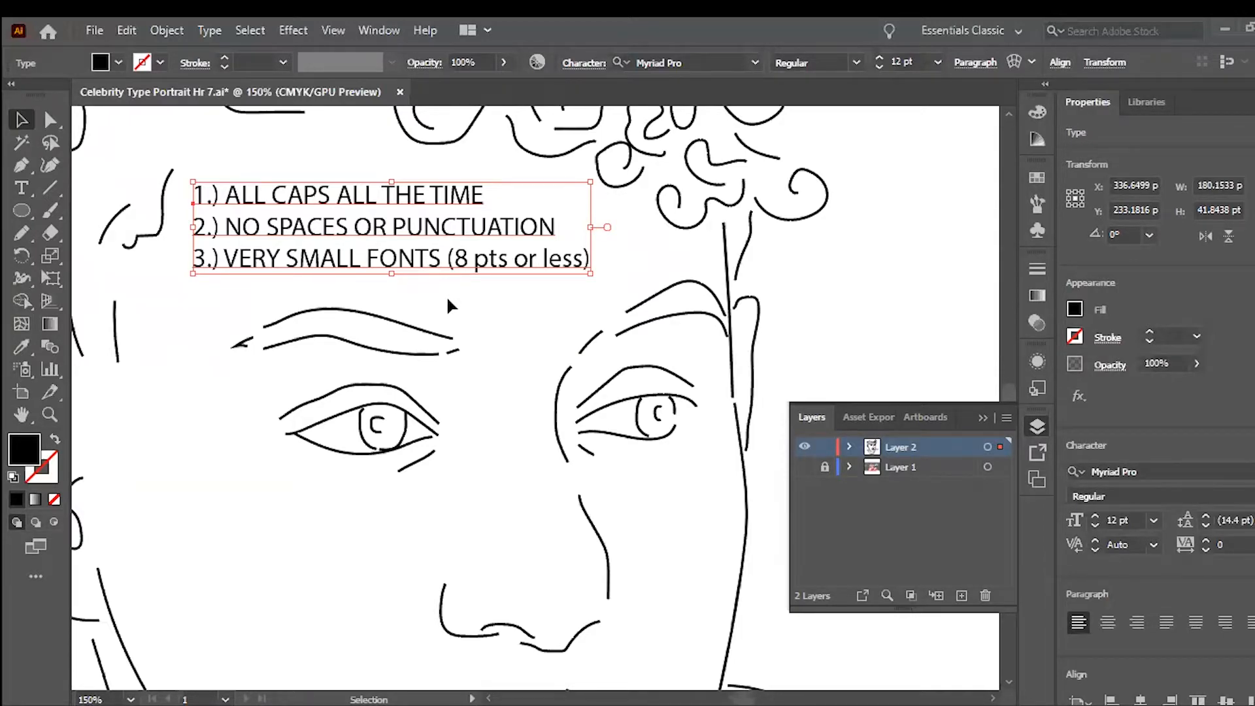
pyautogui.scroll(-3, 448, 304)
pyautogui.hscroll(-5, 448, 304)
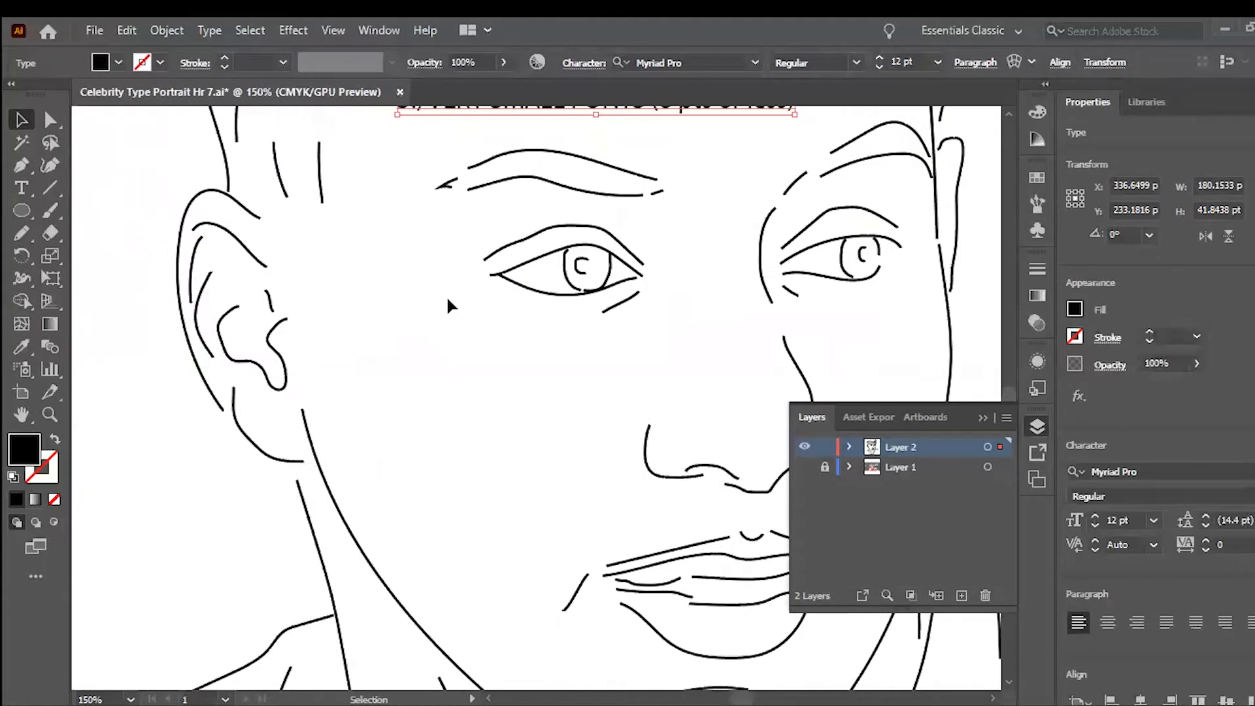
pyautogui.scroll(4, 446, 296)
pyautogui.click(354, 486)
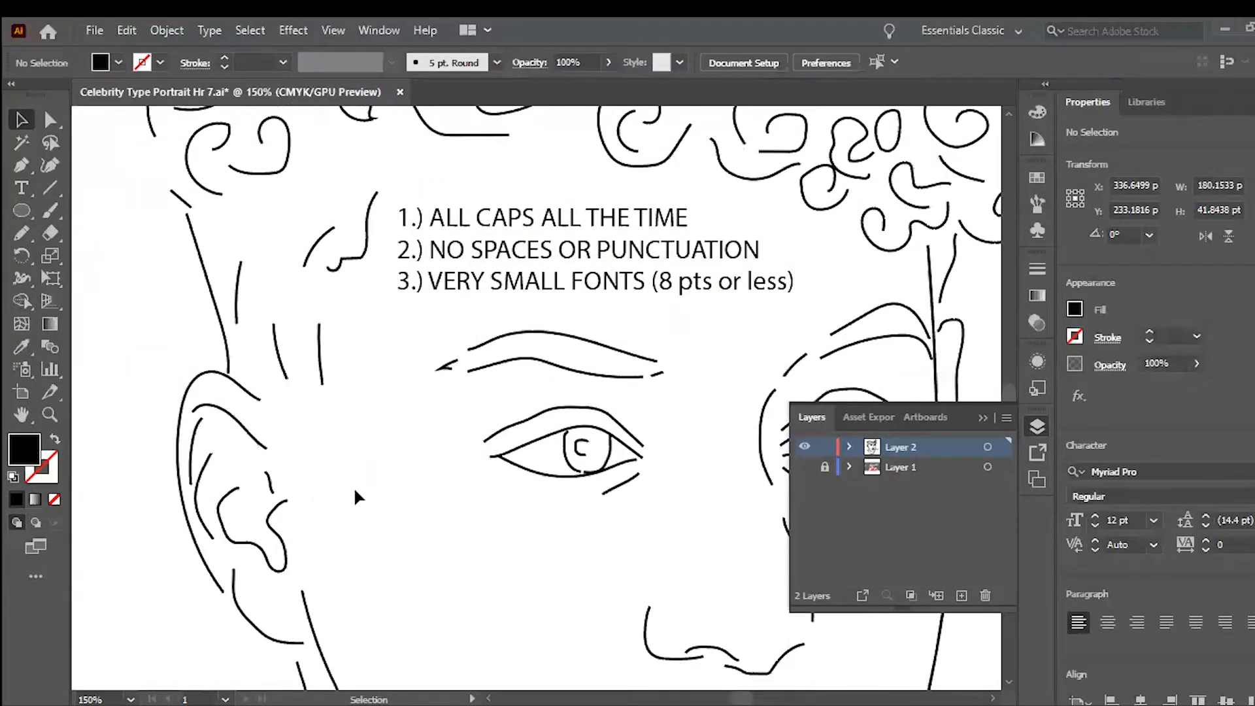
pyautogui.scroll(-7, 354, 487)
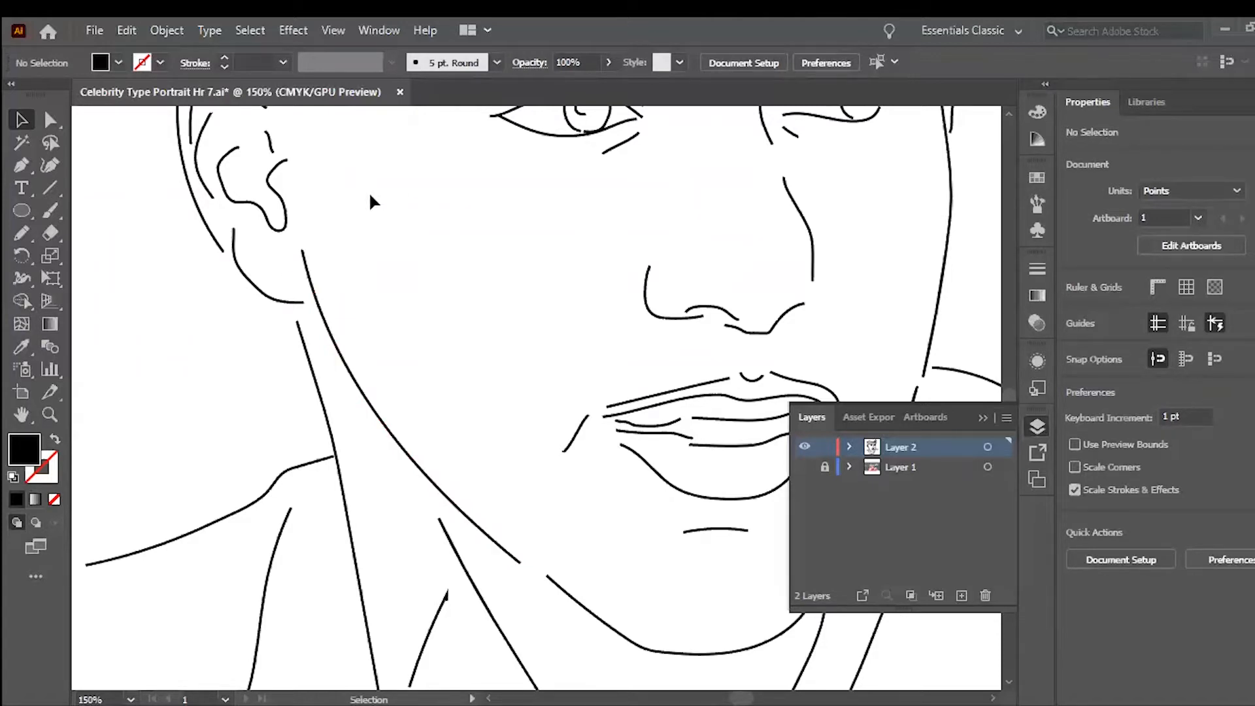
pyautogui.click(22, 190)
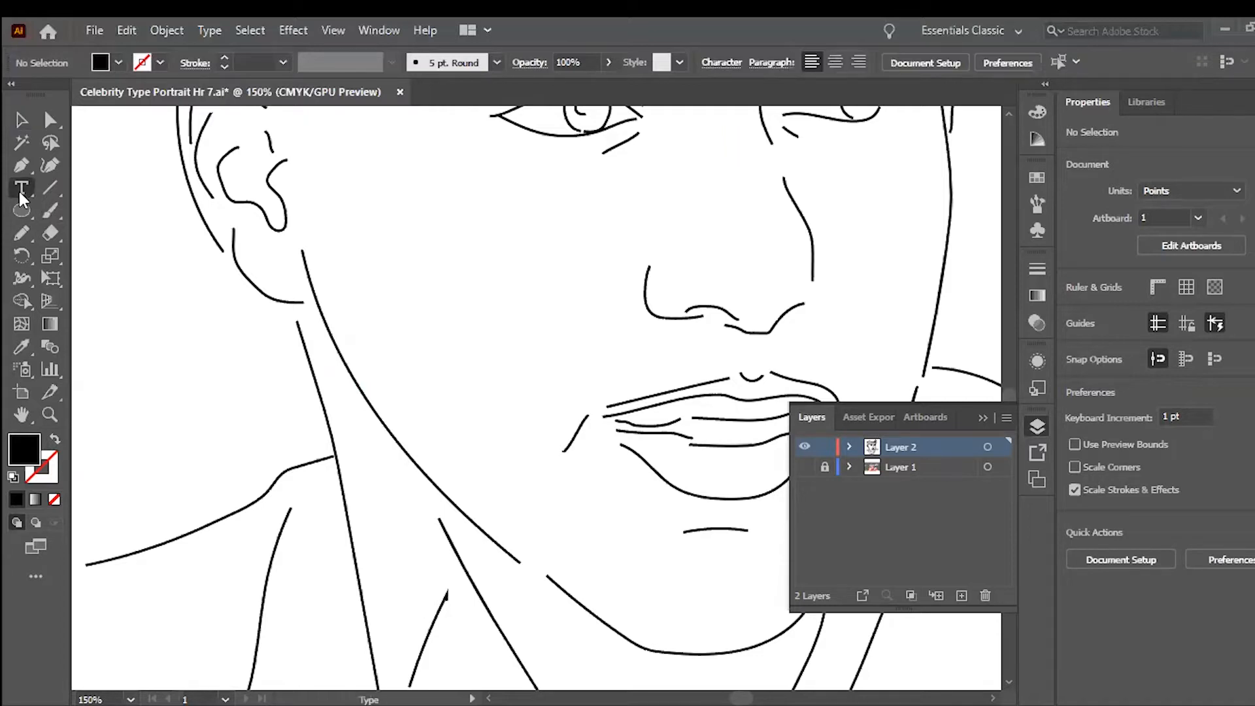
pyautogui.click(461, 247)
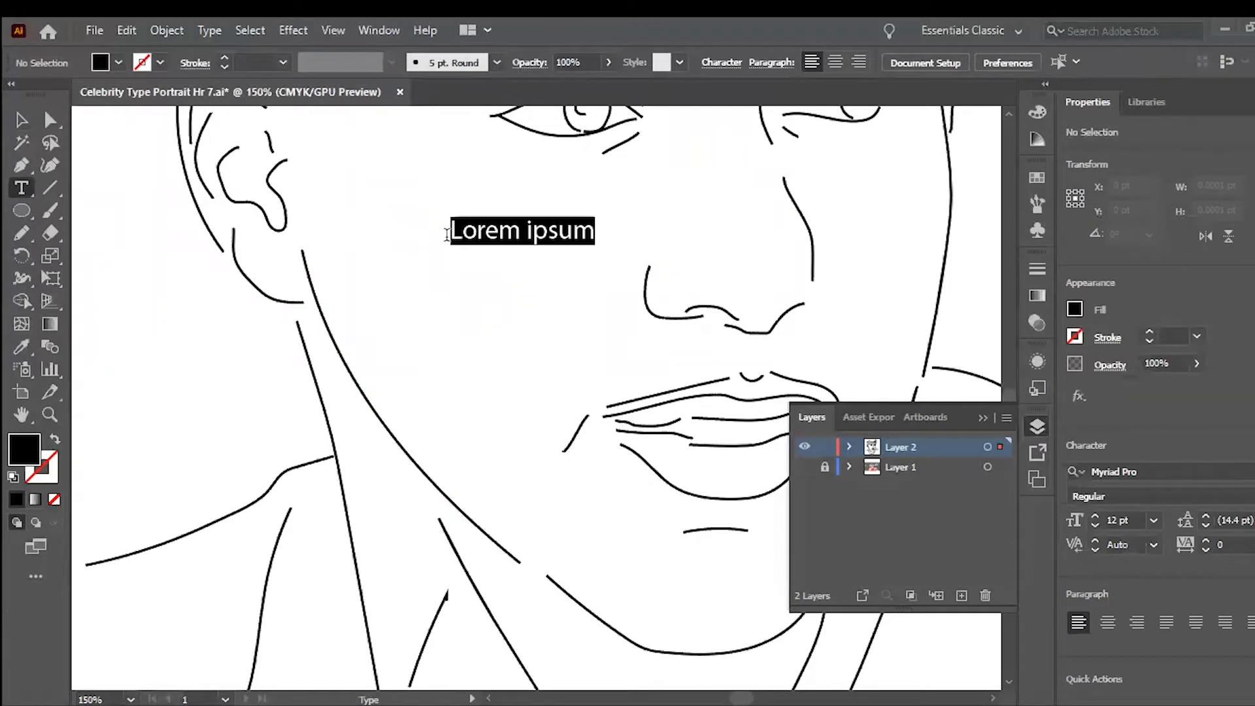
pyautogui.write('lsDKjflksdj')
pyautogui.press('BackSpace')
pyautogui.press('BackSpace')
pyautogui.press('BackSpace')
pyautogui.press('BackSpace')
pyautogui.press('BackSpace')
pyautogui.press('BackSpace')
pyautogui.press('BackSpace')
pyautogui.press('BackSpace')
pyautogui.press('BackSpace')
pyautogui.press('BackSpace')
pyautogui.press('BackSpace')
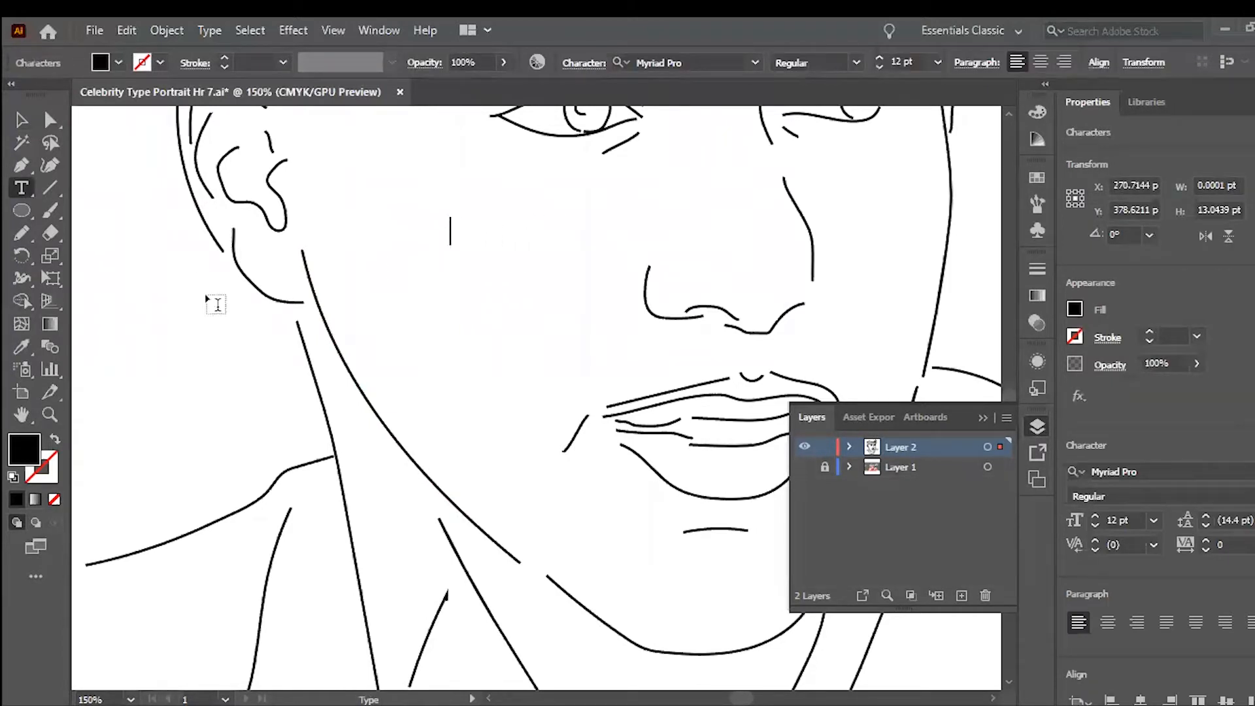
pyautogui.click(21, 121)
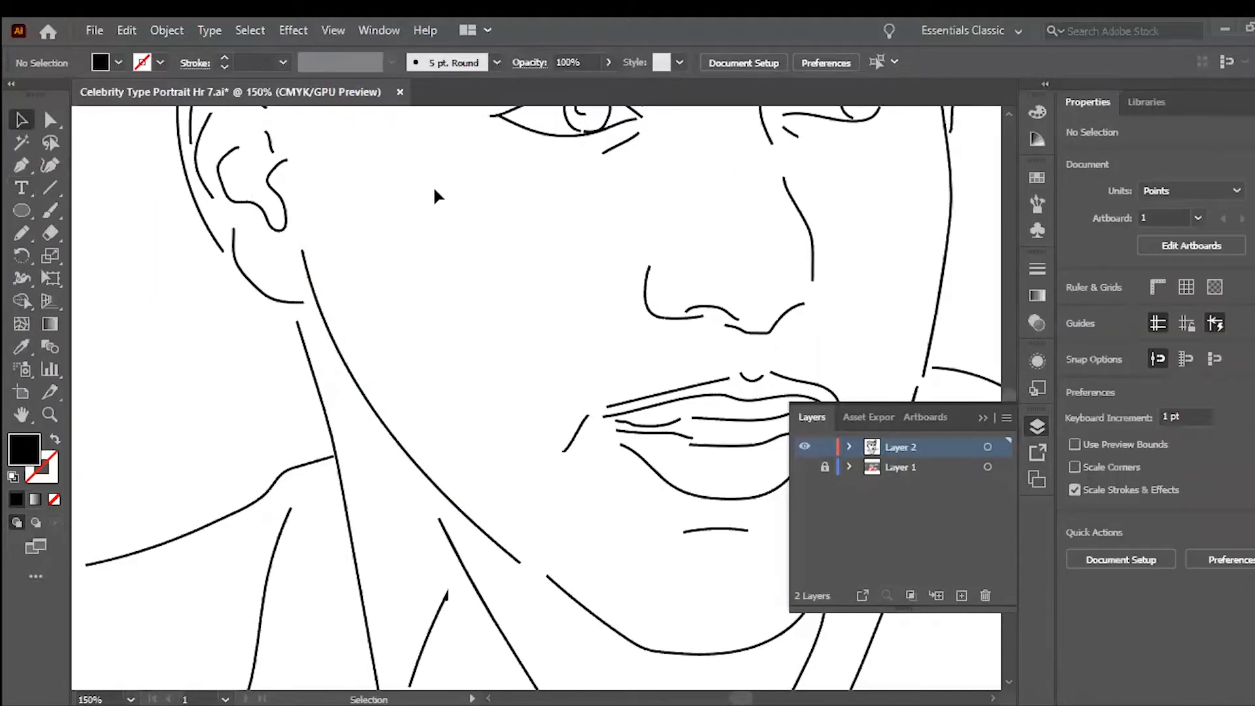
# - Turn the left jawline path into type on a path, with the text starting near the path's chin end
pyautogui.click(18, 185)
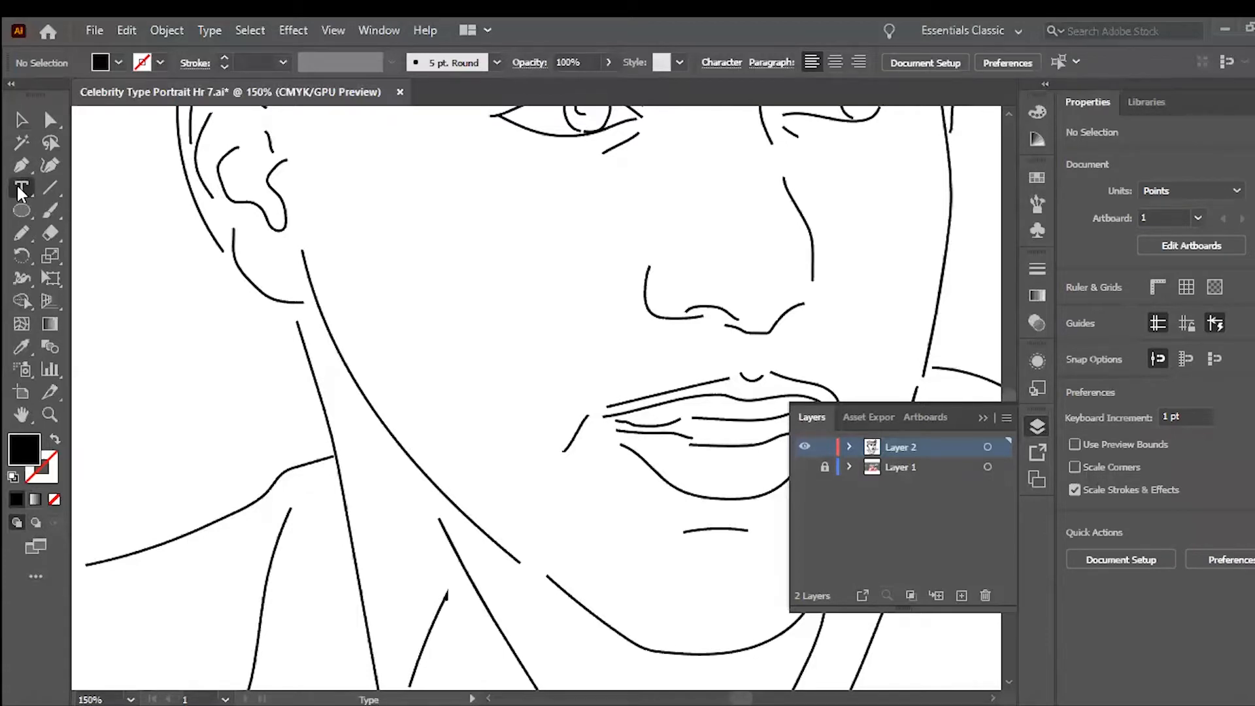
pyautogui.click(17, 186)
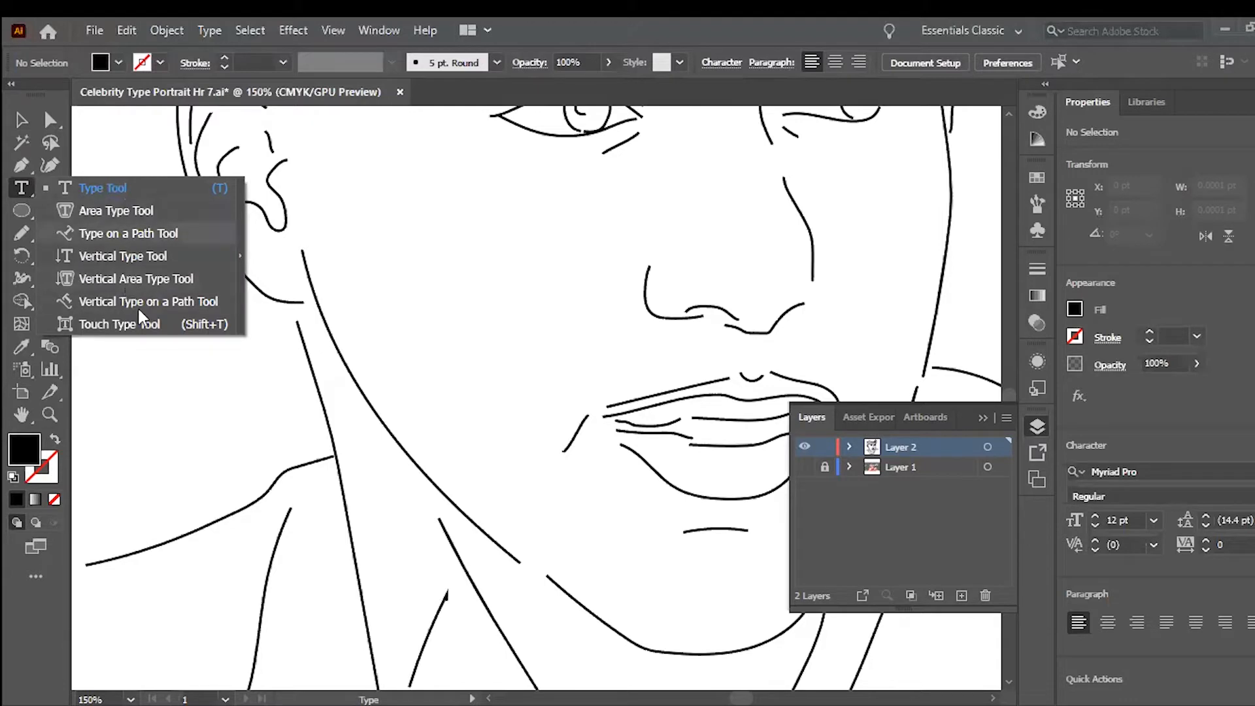
pyautogui.click(73, 239)
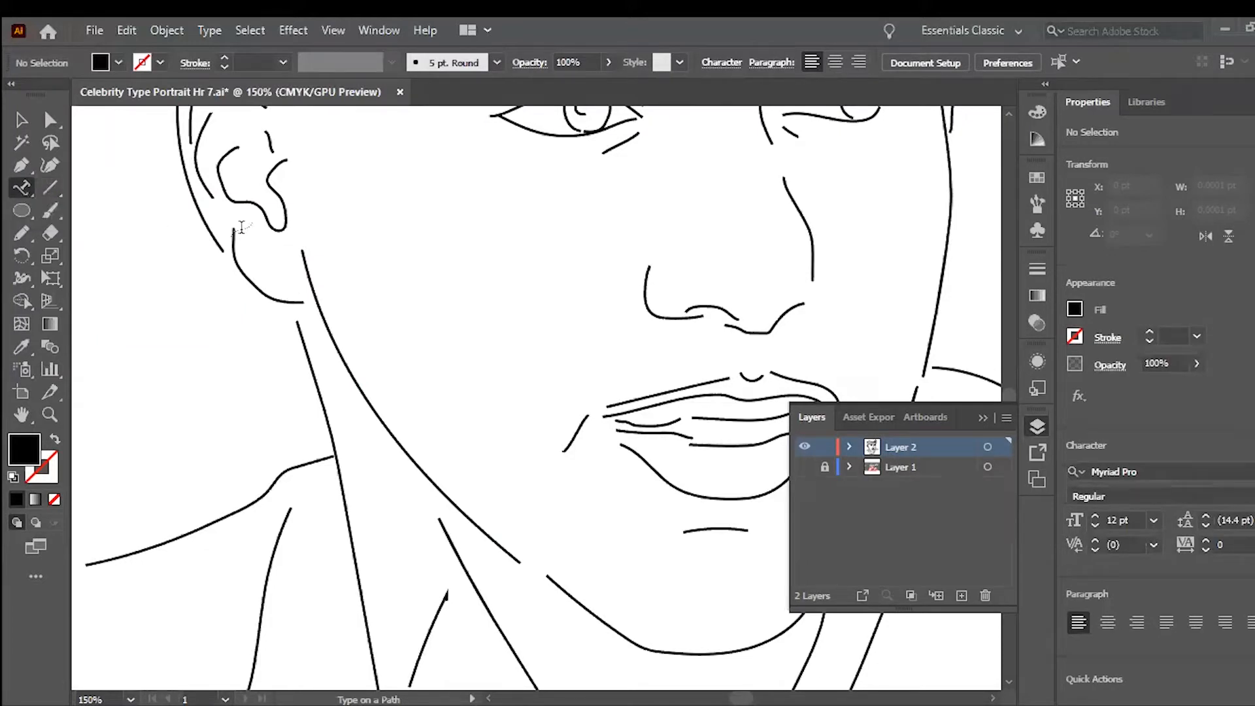
pyautogui.click(307, 274)
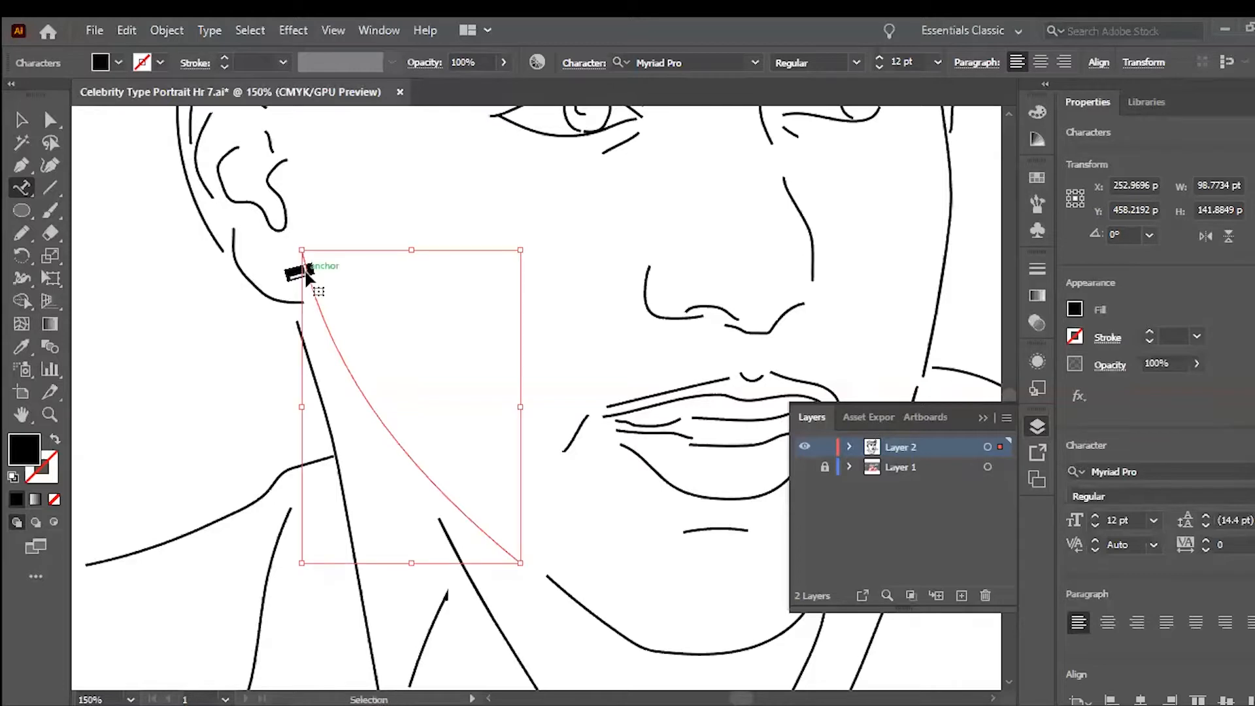
pyautogui.hotkey('ctrl', 'z')
pyautogui.click(480, 532)
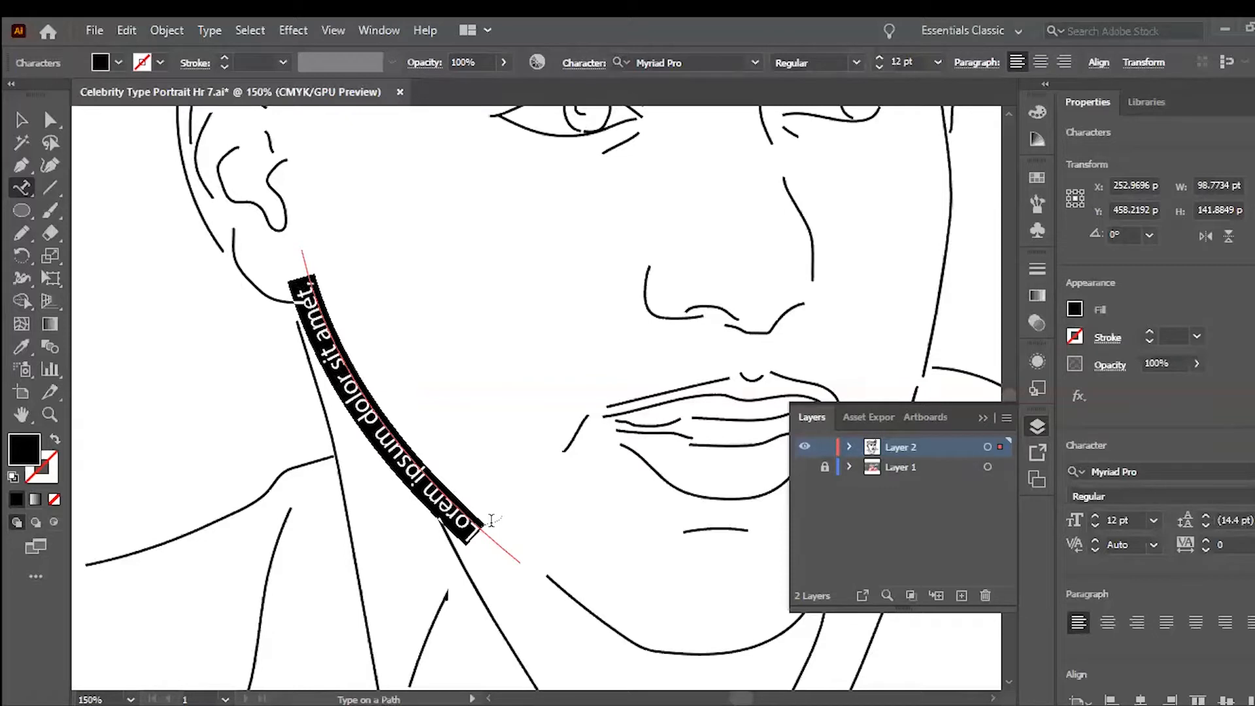
# - Delete the jawline path's placeholder text, try out random filler letters along the path and undo them
pyautogui.press('BackSpace')
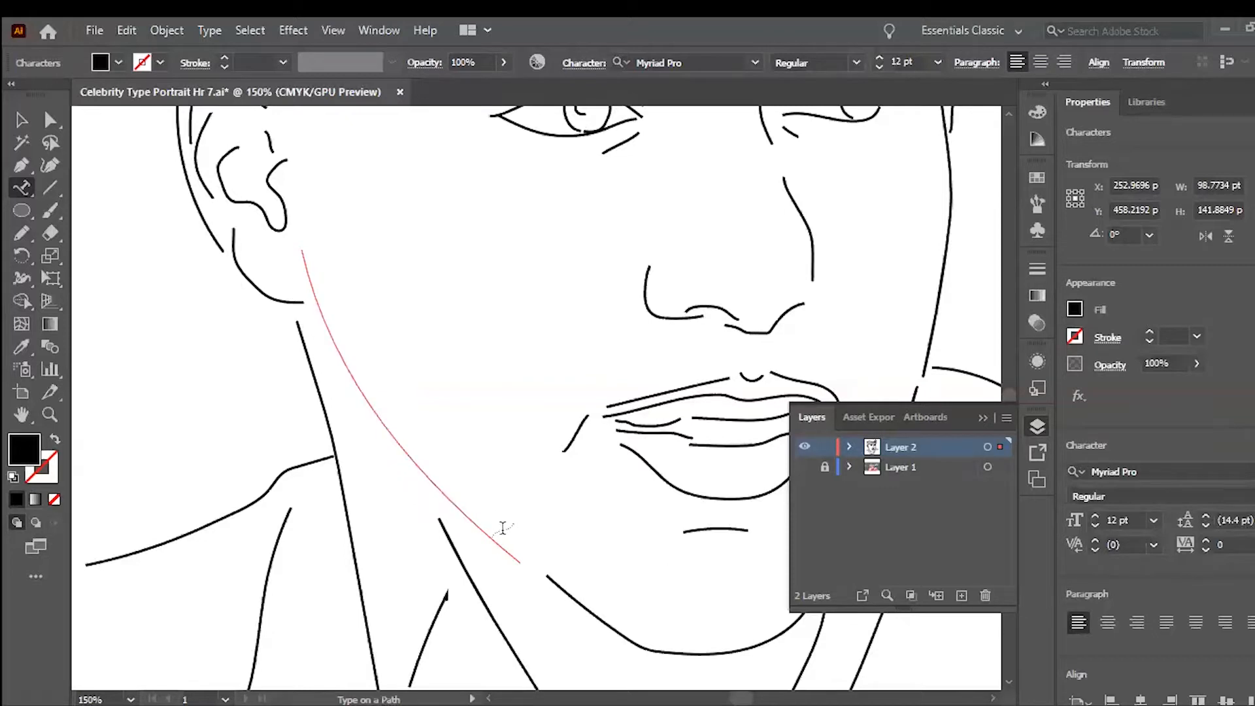
pyautogui.click(479, 534)
pyautogui.write('ksdjf;ljasl;kdfj;oaisdjf;oiajsdoif;')
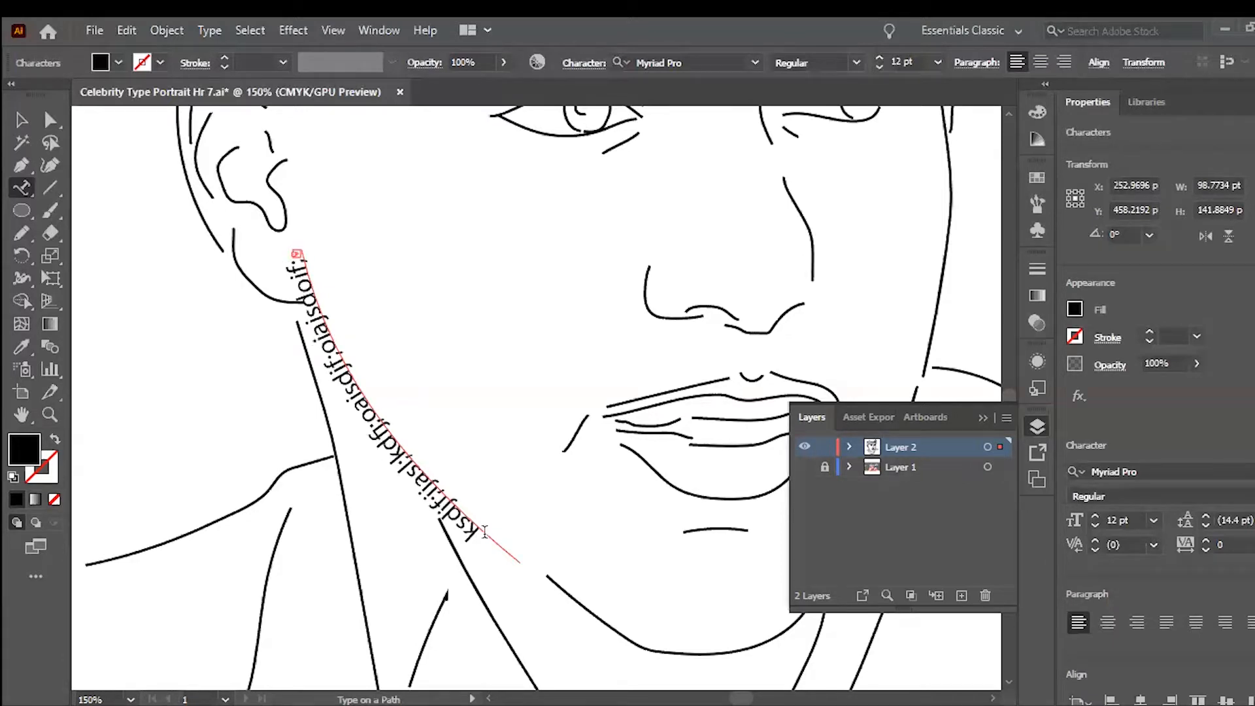
pyautogui.hotkey('ctrl', 'z')
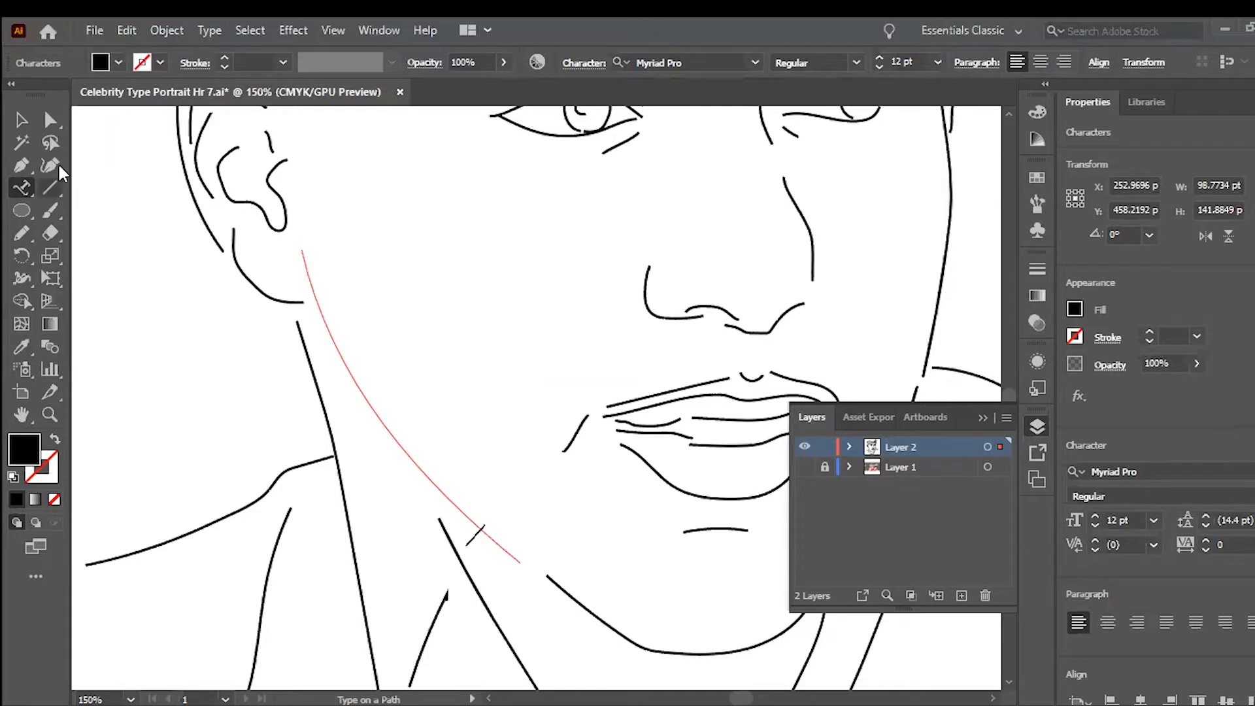
pyautogui.click(50, 124)
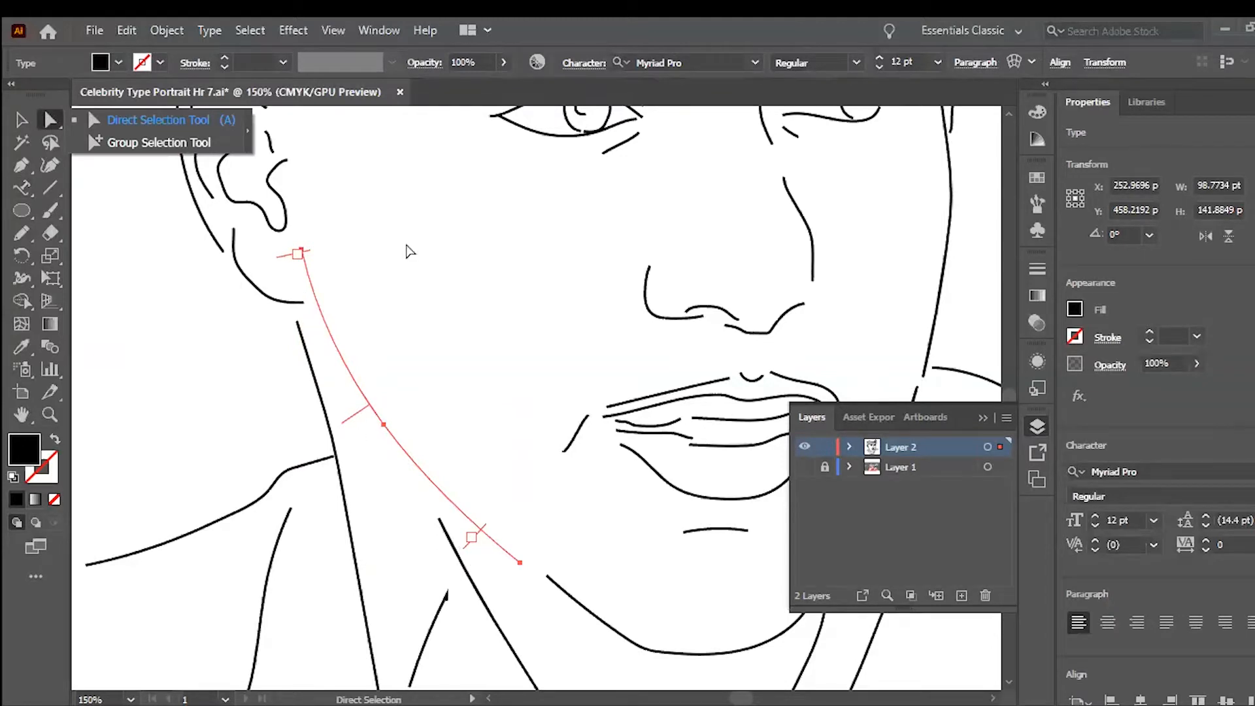
pyautogui.click(406, 246)
pyautogui.click(353, 381)
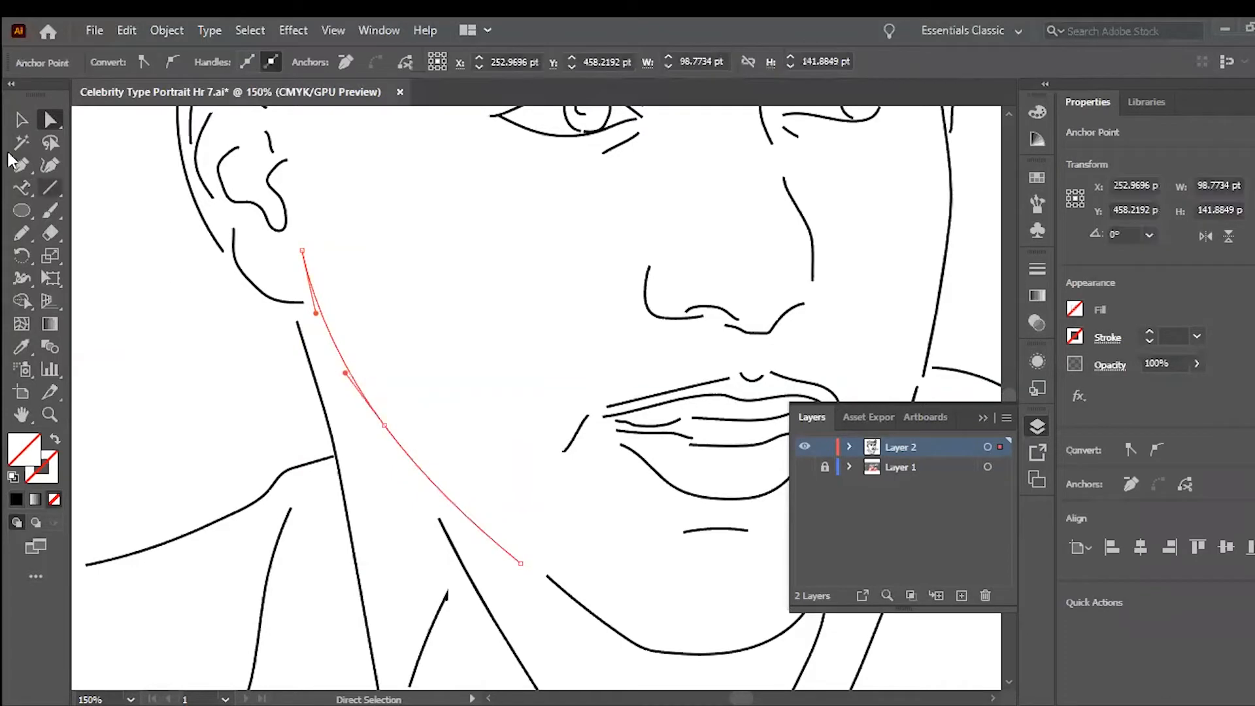
pyautogui.click(22, 187)
pyautogui.click(419, 461)
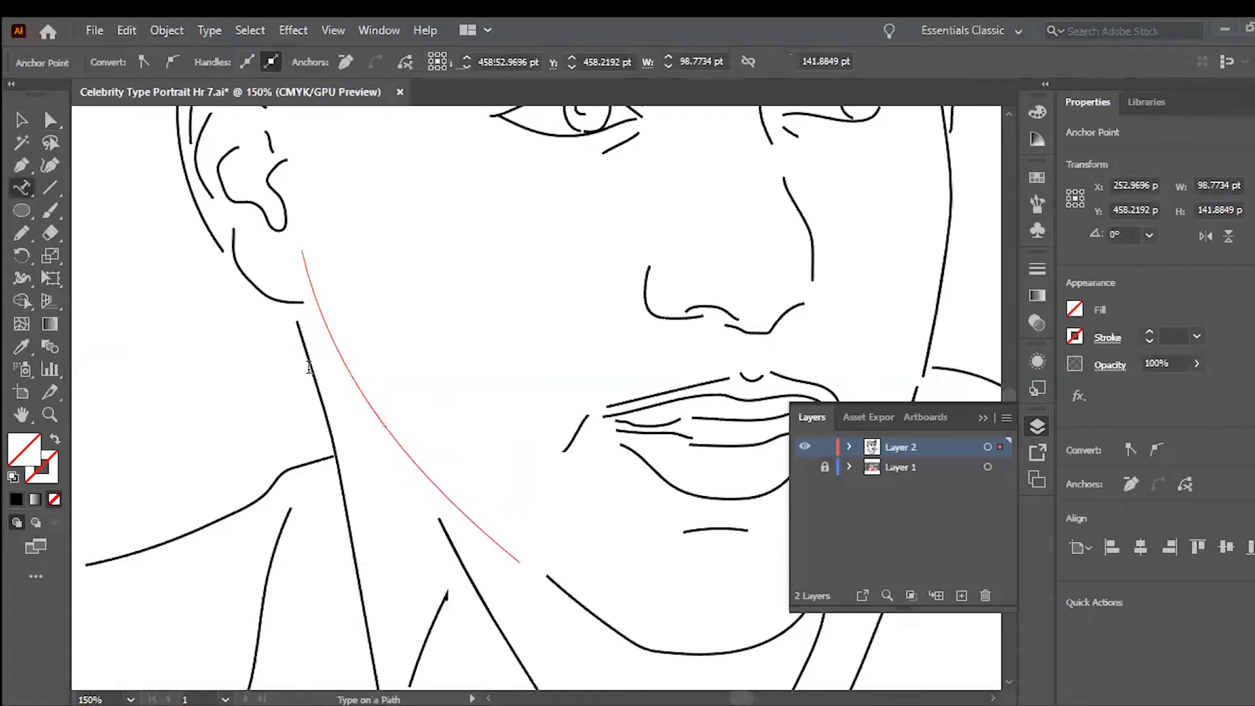
# - Stretch the type's start and end brackets to the ends of the jawline path and flip the type onto the face side
pyautogui.click(51, 119)
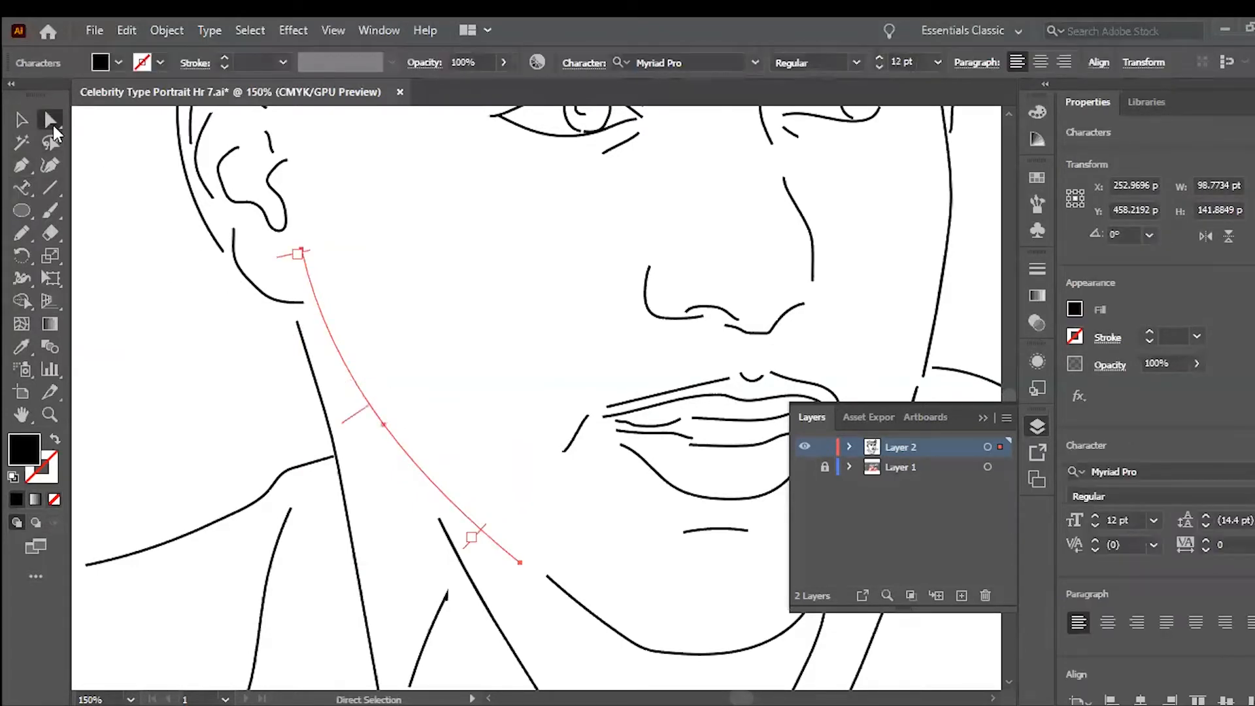
pyautogui.hotkey('ctrl', '=')
pyautogui.press('a')
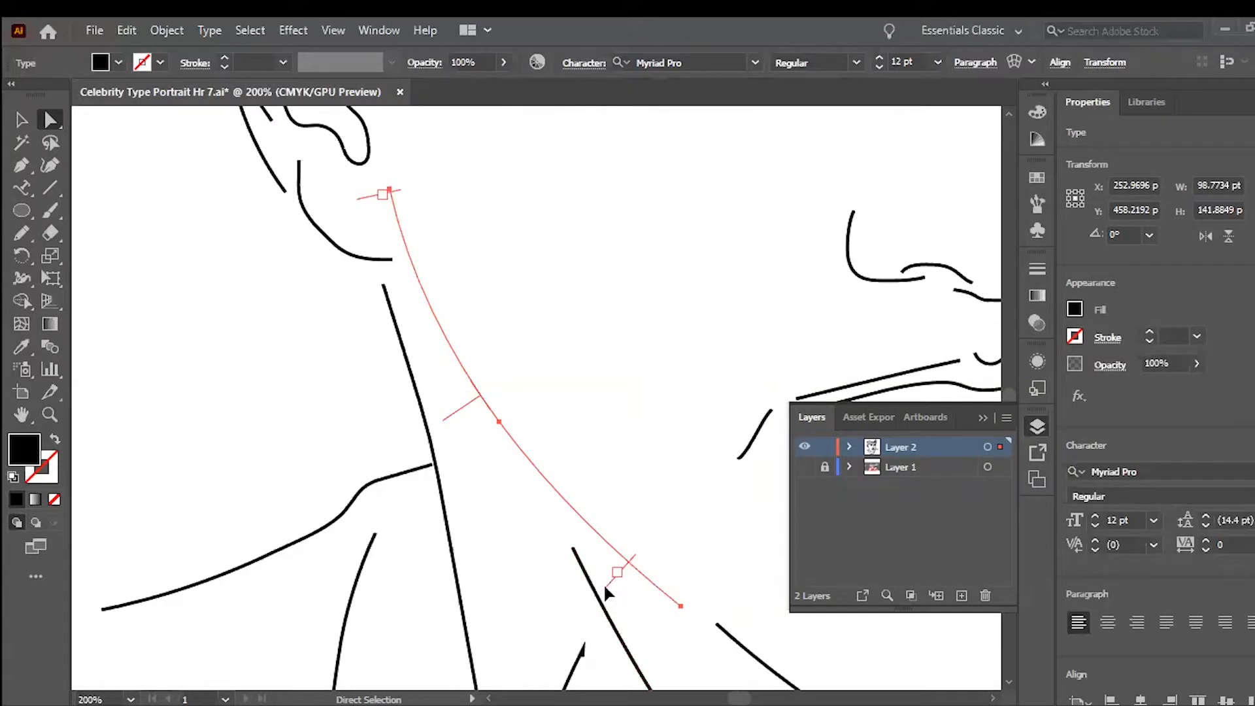
pyautogui.moveTo(607, 588); pyautogui.dragTo(720, 664)
pyautogui.moveTo(347, 196); pyautogui.dragTo(334, 152)
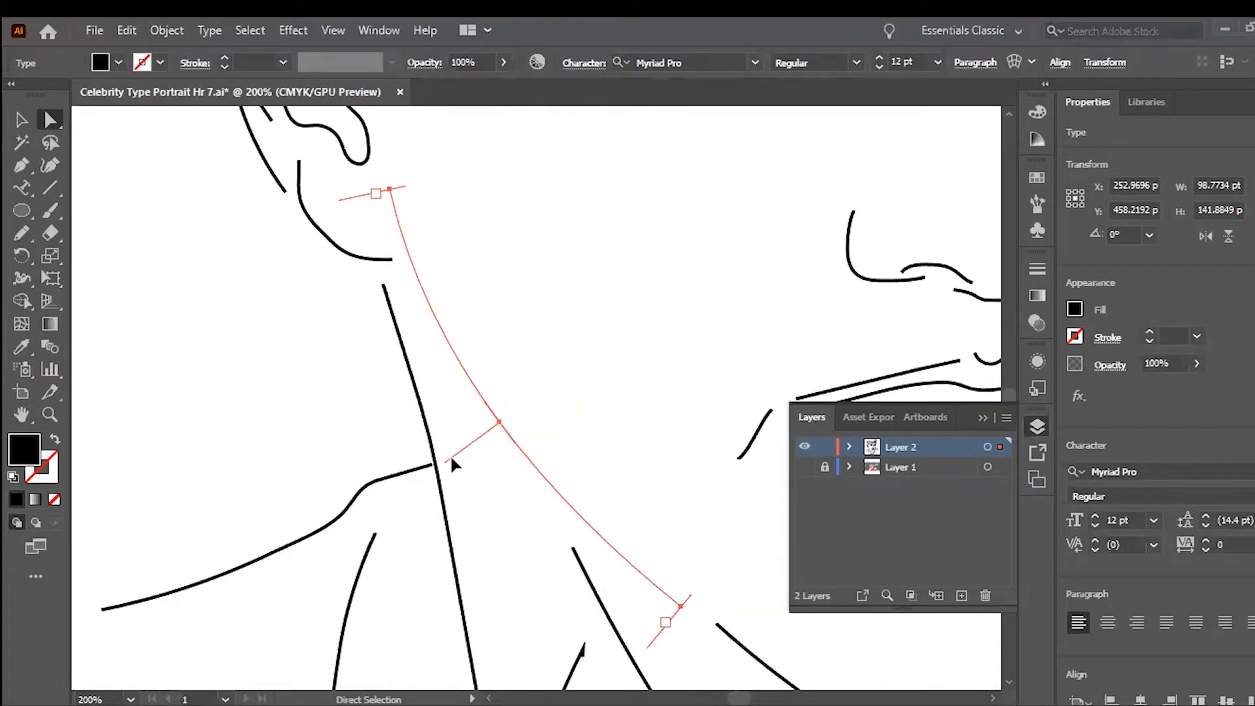
pyautogui.moveTo(451, 459); pyautogui.dragTo(619, 386)
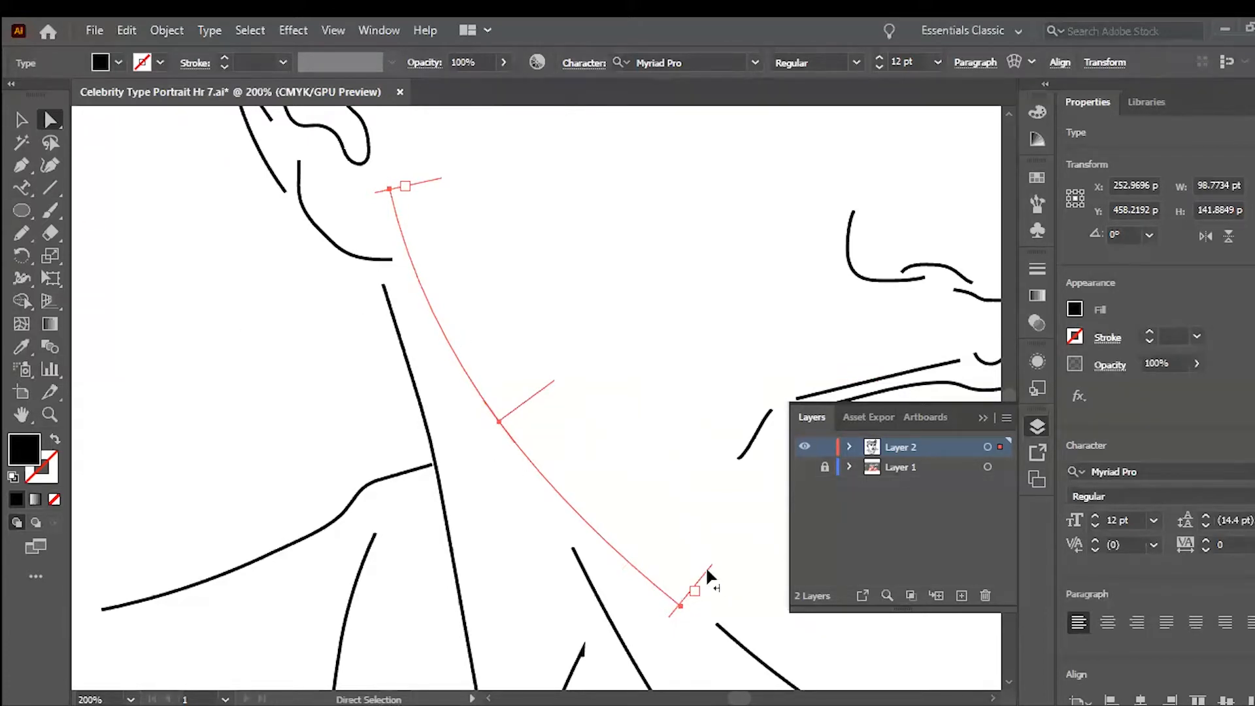
pyautogui.moveTo(708, 570); pyautogui.dragTo(747, 598)
# - Enter "Patrick Mahomes, Super Bowl MVP" along the jawline path, starting at its ear end
pyautogui.click(22, 191)
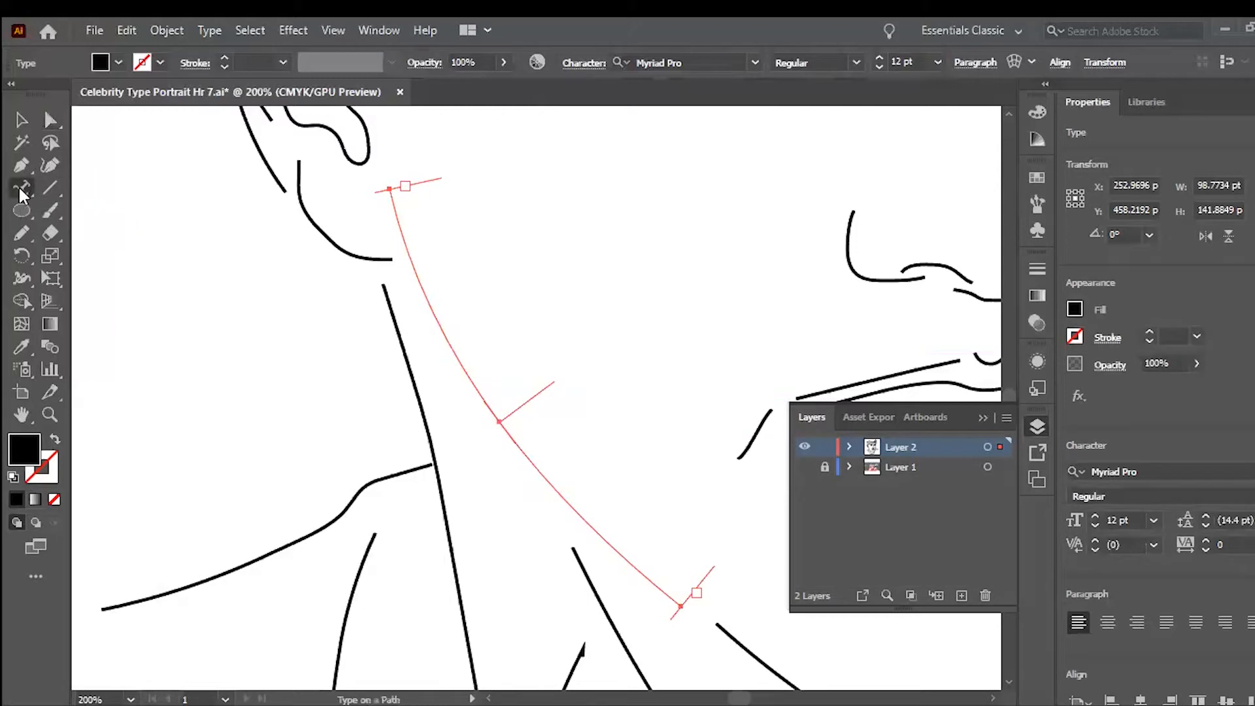
pyautogui.click(401, 229)
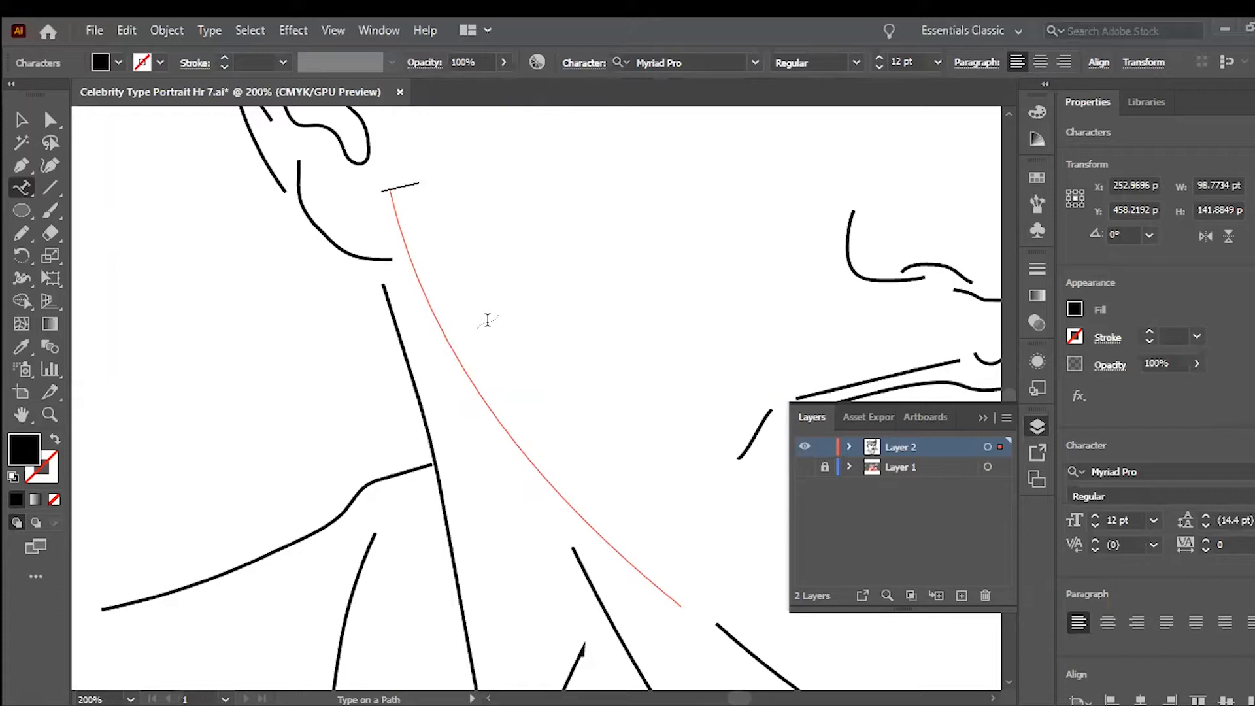
pyautogui.write('p')
pyautogui.press('BackSpace')
pyautogui.write('Patrick M')
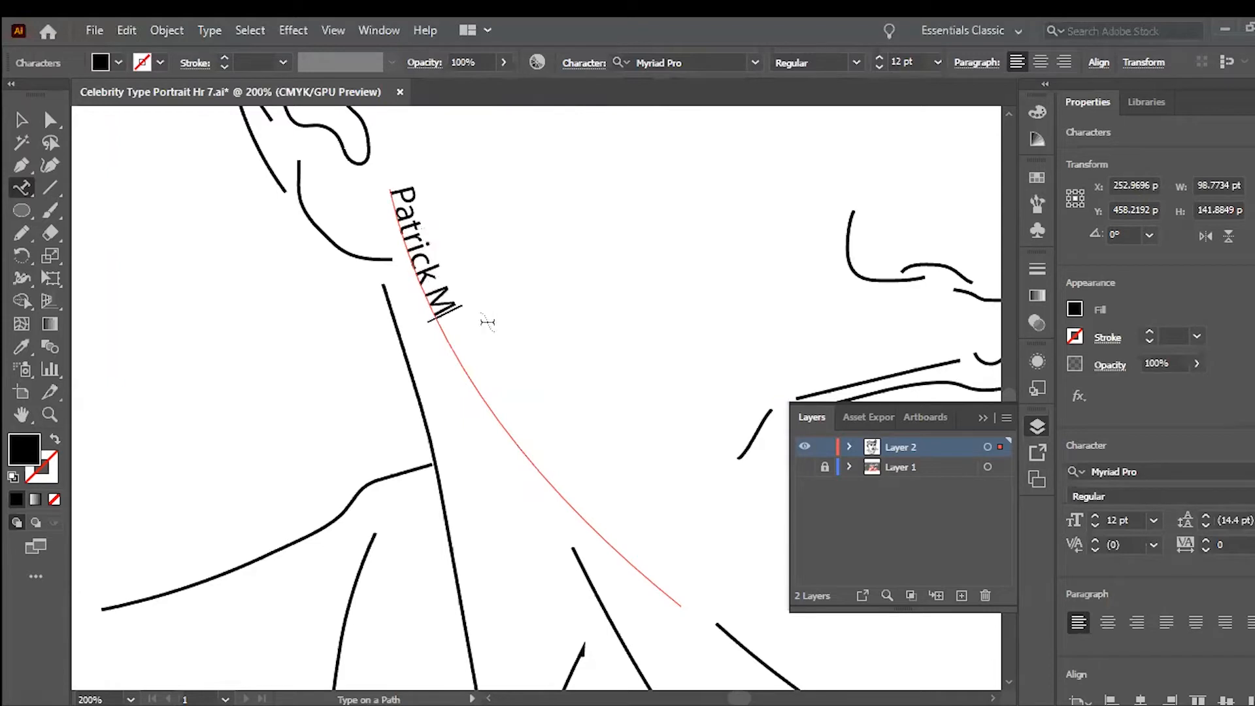
pyautogui.write('ahomes,')
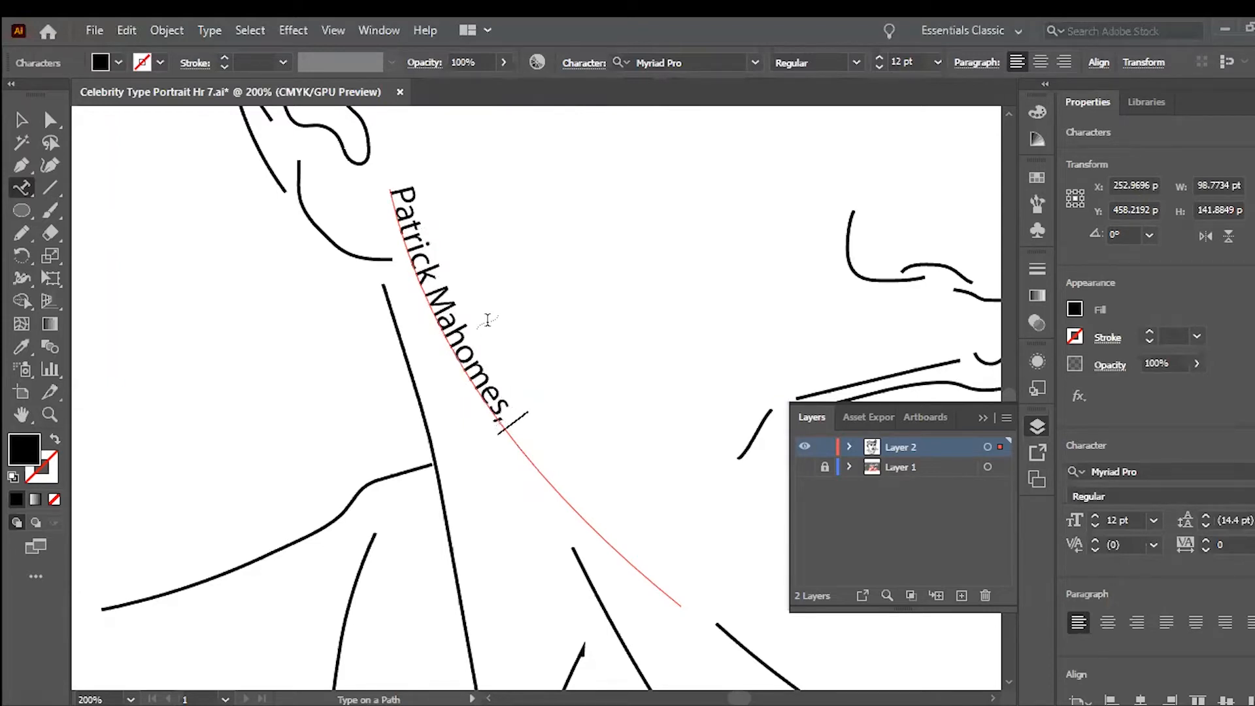
pyautogui.write(' Super Bowl MVP')
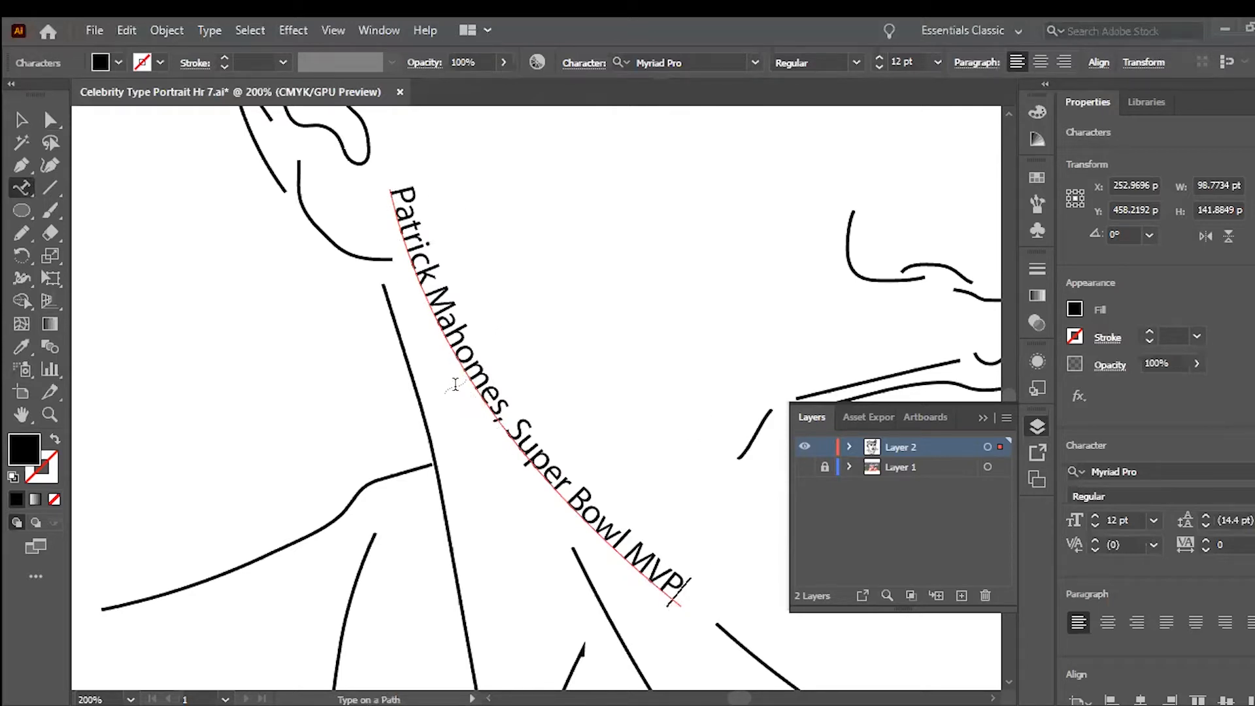
# - Replace the whole jawline text with the all-caps, comma-free wording "PATRICK MAHOMES SUPER BOWL MVP"
pyautogui.press('ctrl')
pyautogui.hotkey('ctrl', '0')
pyautogui.hotkey('ctrl', '=')
pyautogui.hotkey('ctrl', '=')
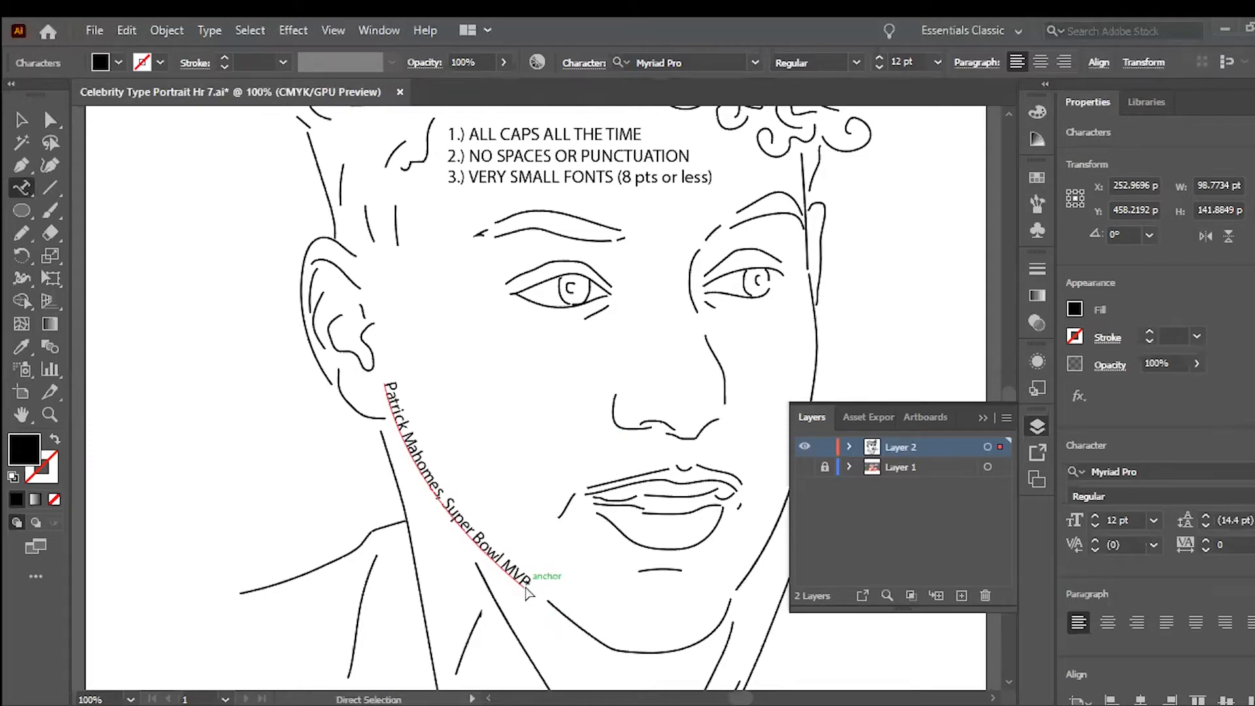
pyautogui.hotkey('ctrl', '+')
pyautogui.scroll(-6, 526, 584)
pyautogui.scroll(1, 532, 510)
pyautogui.scroll(3, 535, 497)
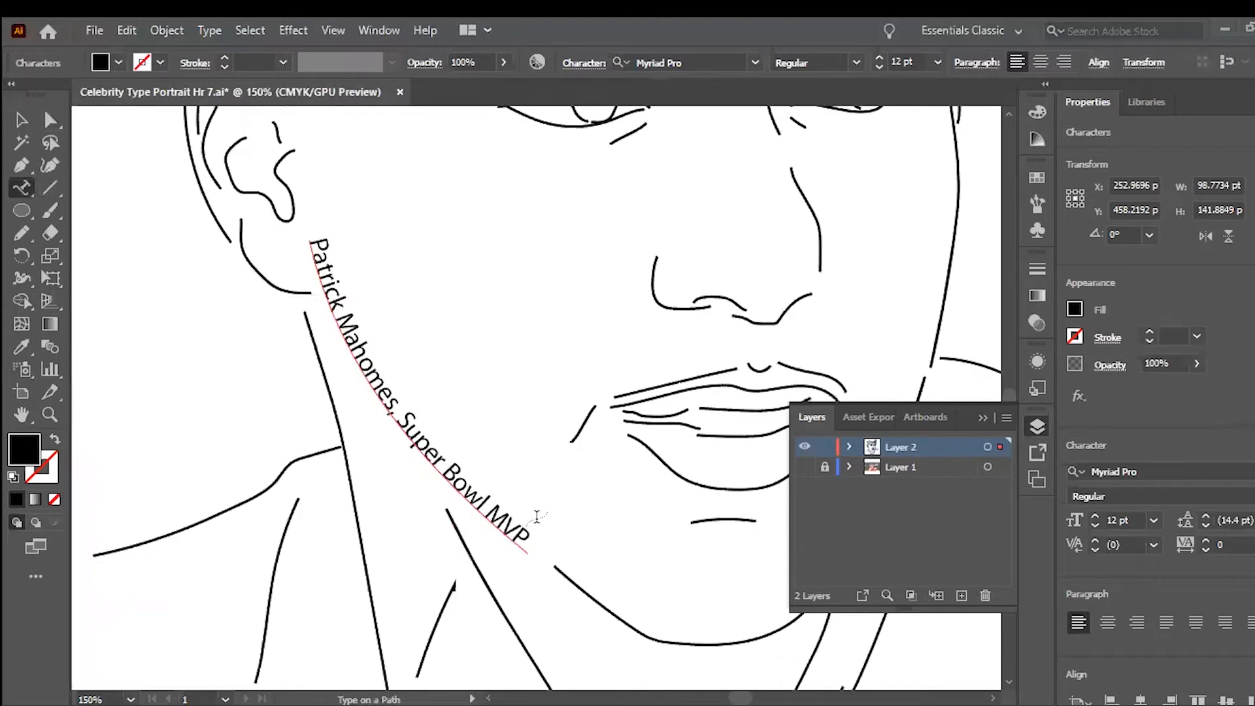
pyautogui.click(526, 540)
pyautogui.moveTo(520, 559); pyautogui.dragTo(232, 245)
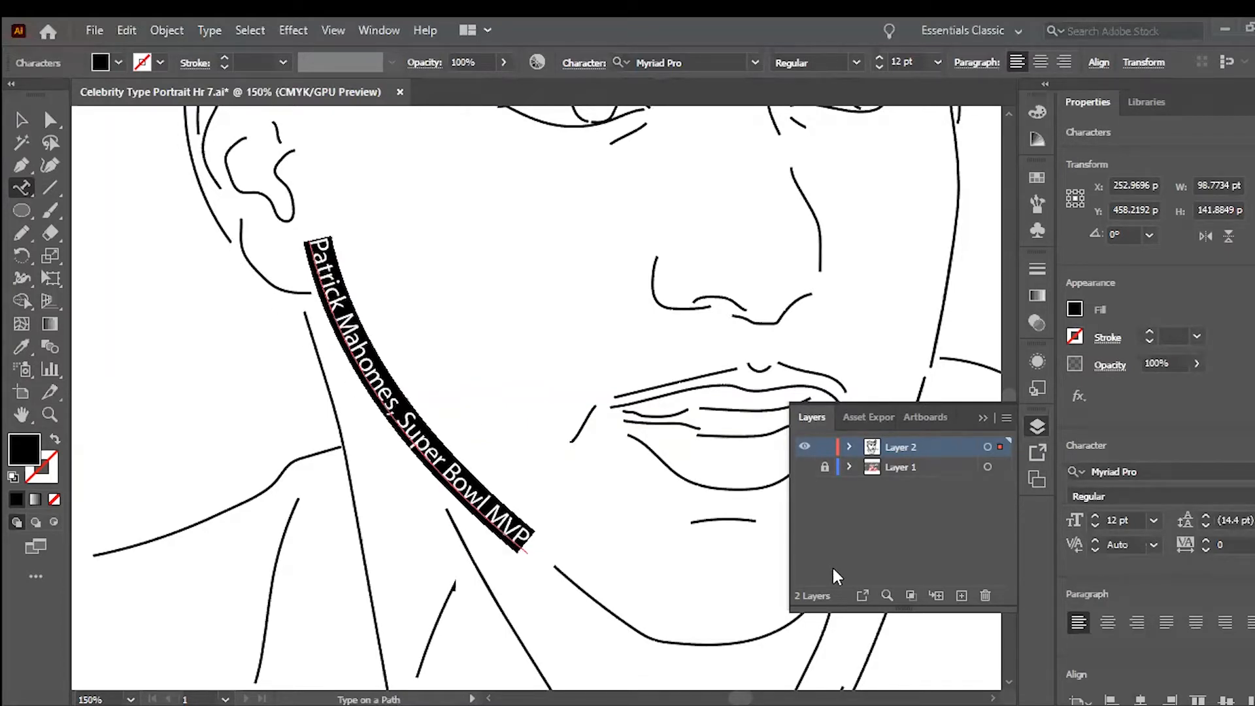
pyautogui.write('AT')
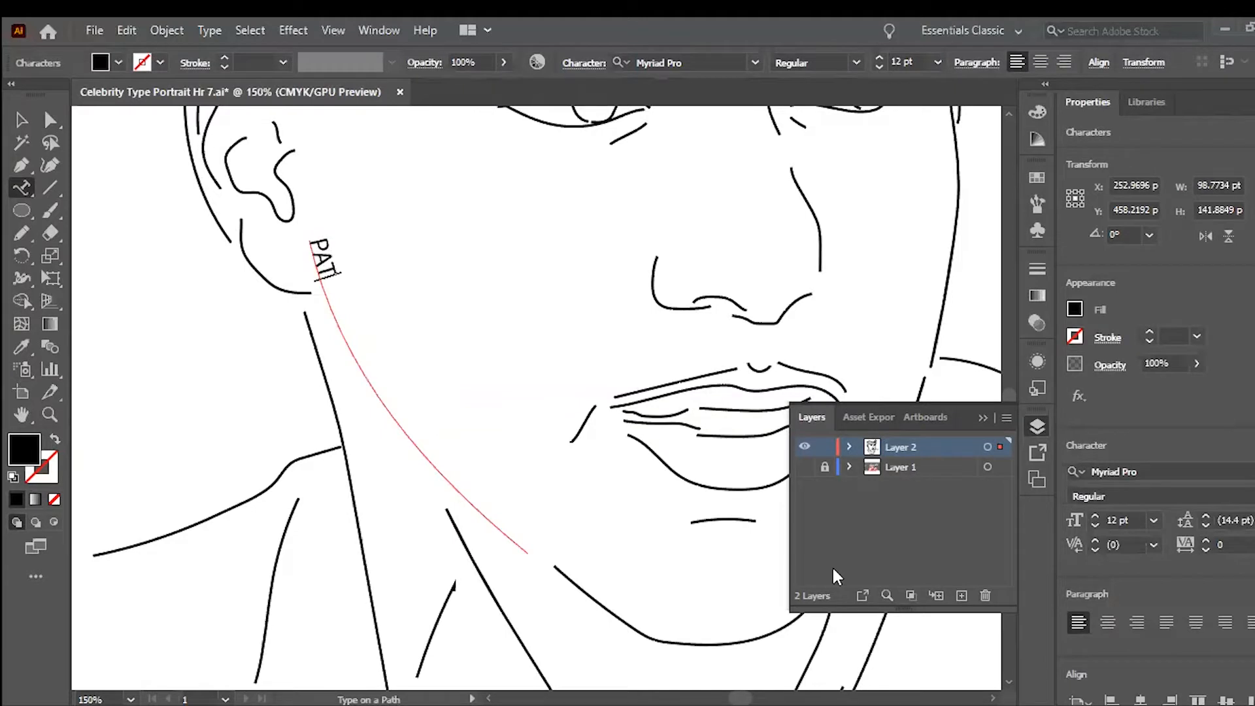
pyautogui.write('RICK MAHOM')
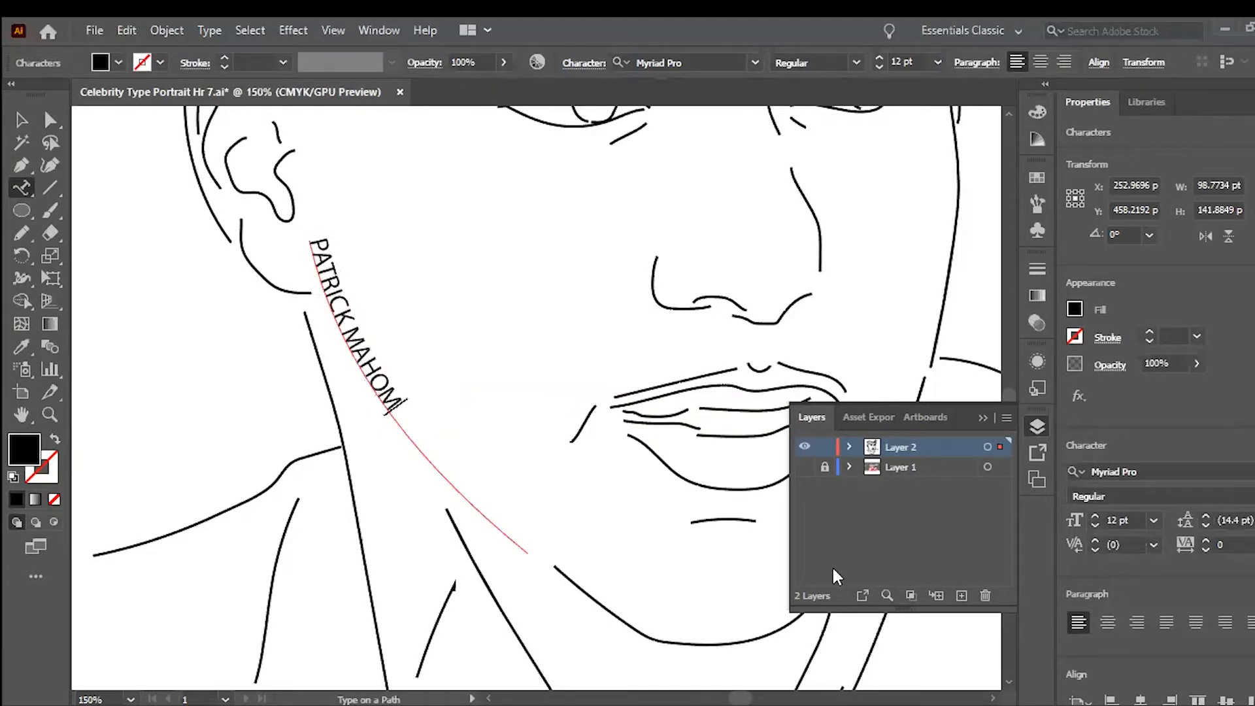
pyautogui.write('ES SUPER B')
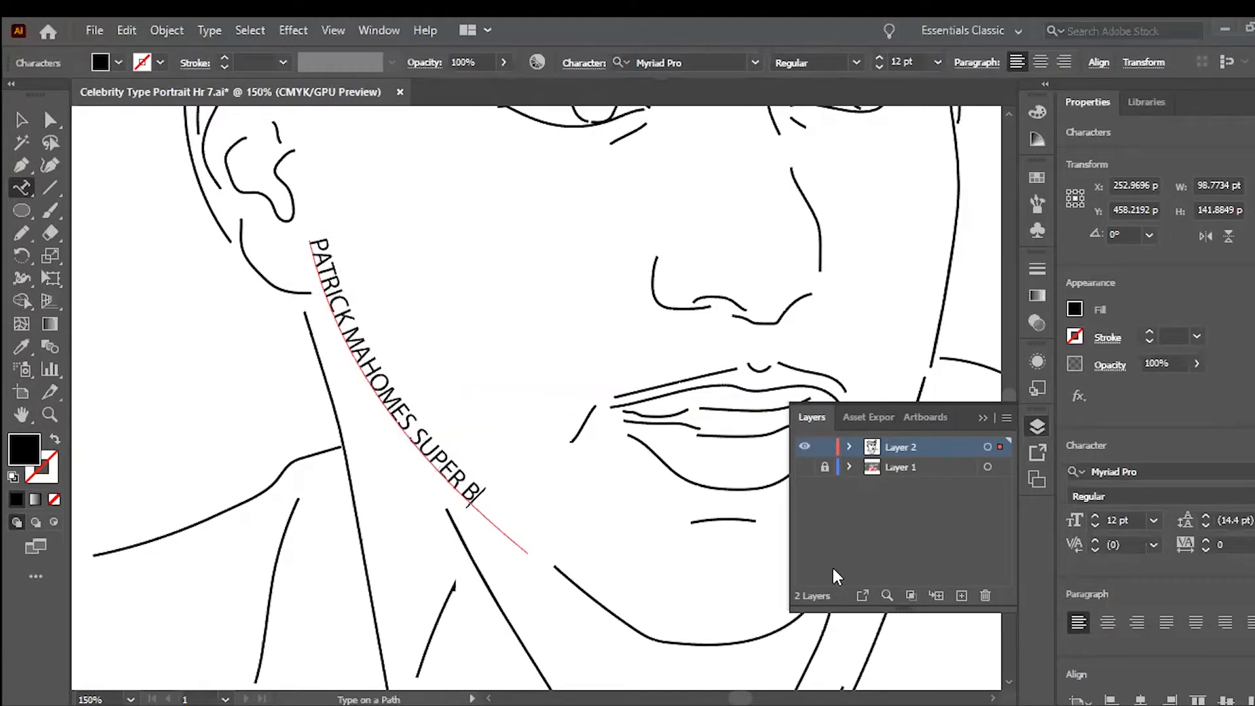
pyautogui.write('OWL C')
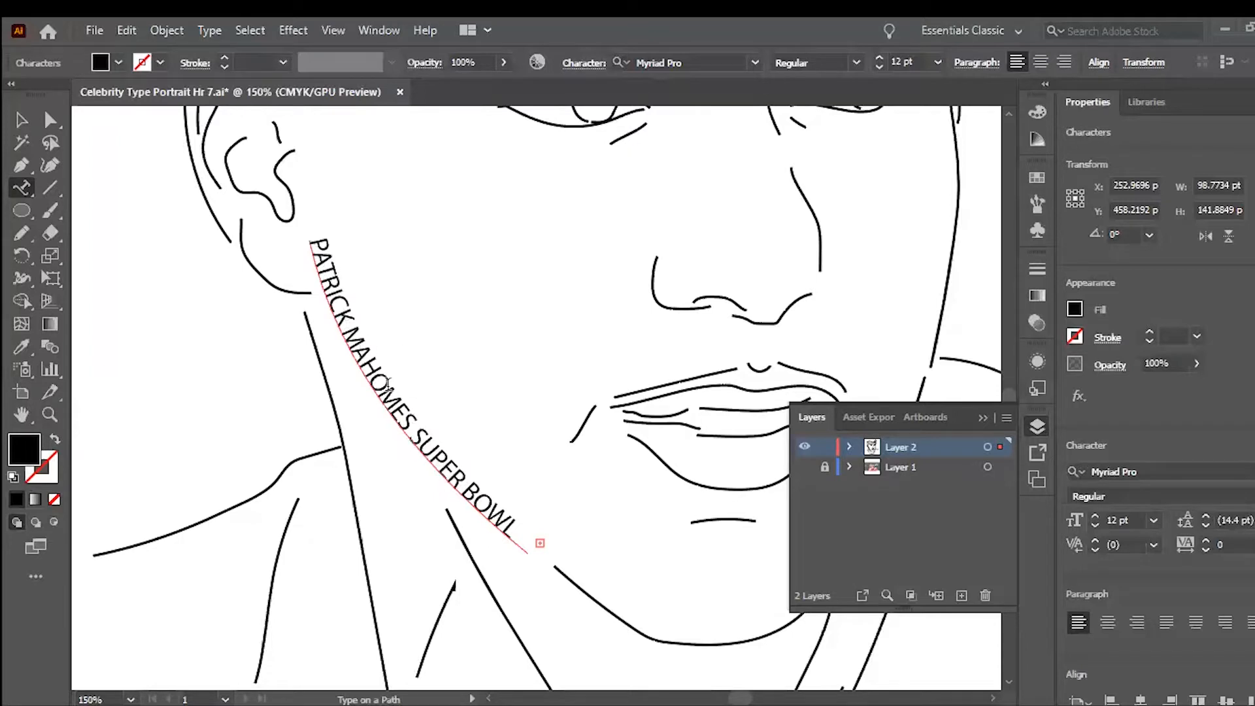
# - Select the jawline words "PATRICK MAHOMES SUPER BOWL" and look at their previews in the available fonts
pyautogui.moveTo(422, 435); pyautogui.dragTo(403, 455)
pyautogui.moveTo(316, 244); pyautogui.dragTo(341, 318)
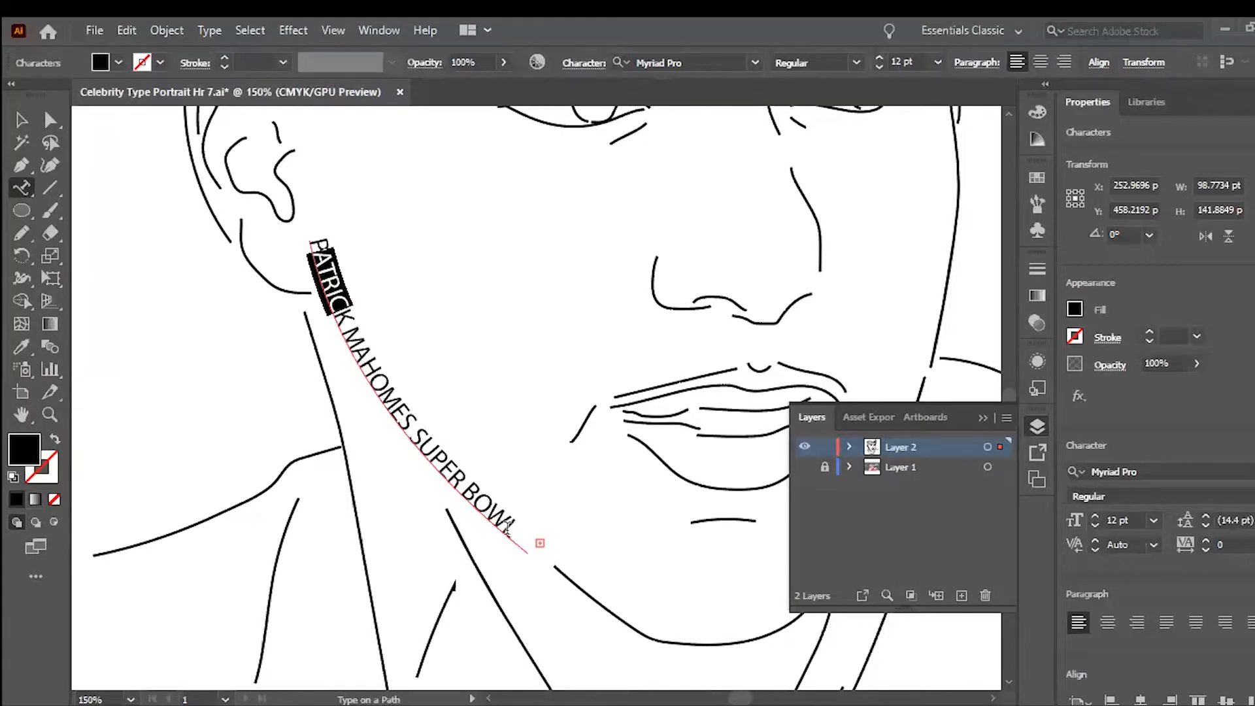
pyautogui.hotkey('ctrl', 'a')
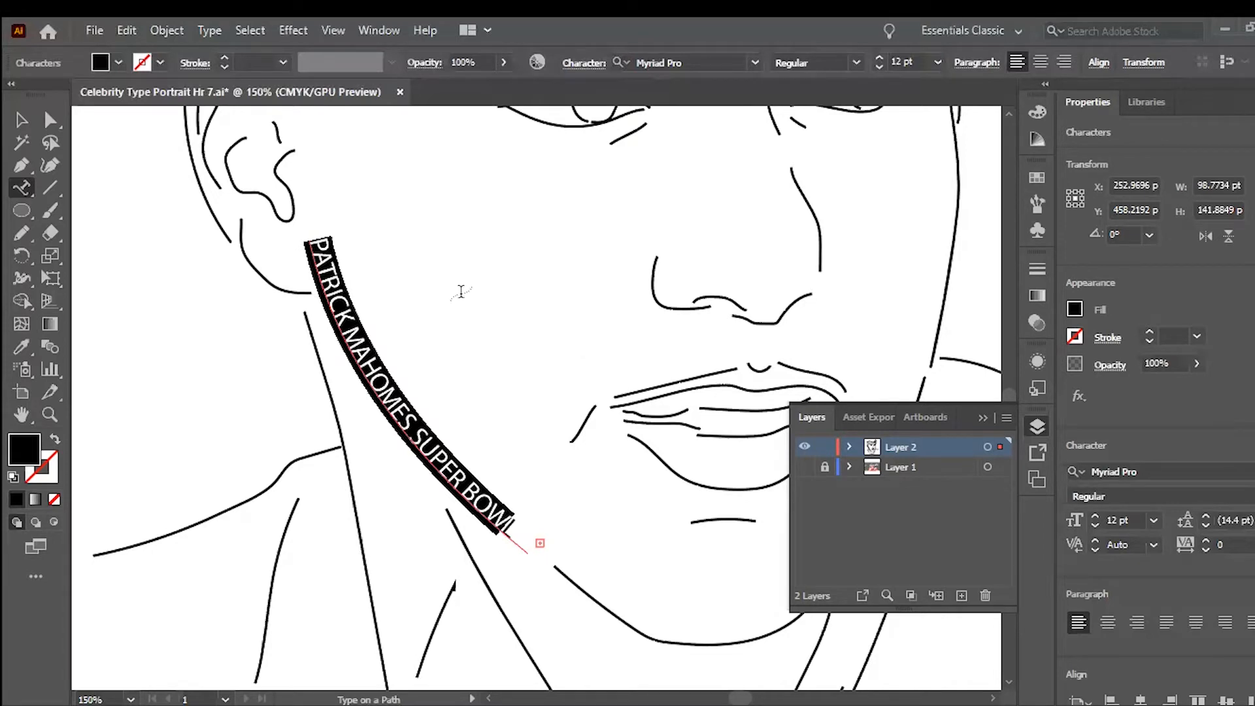
pyautogui.moveTo(317, 241); pyautogui.dragTo(560, 527)
pyautogui.click(755, 62)
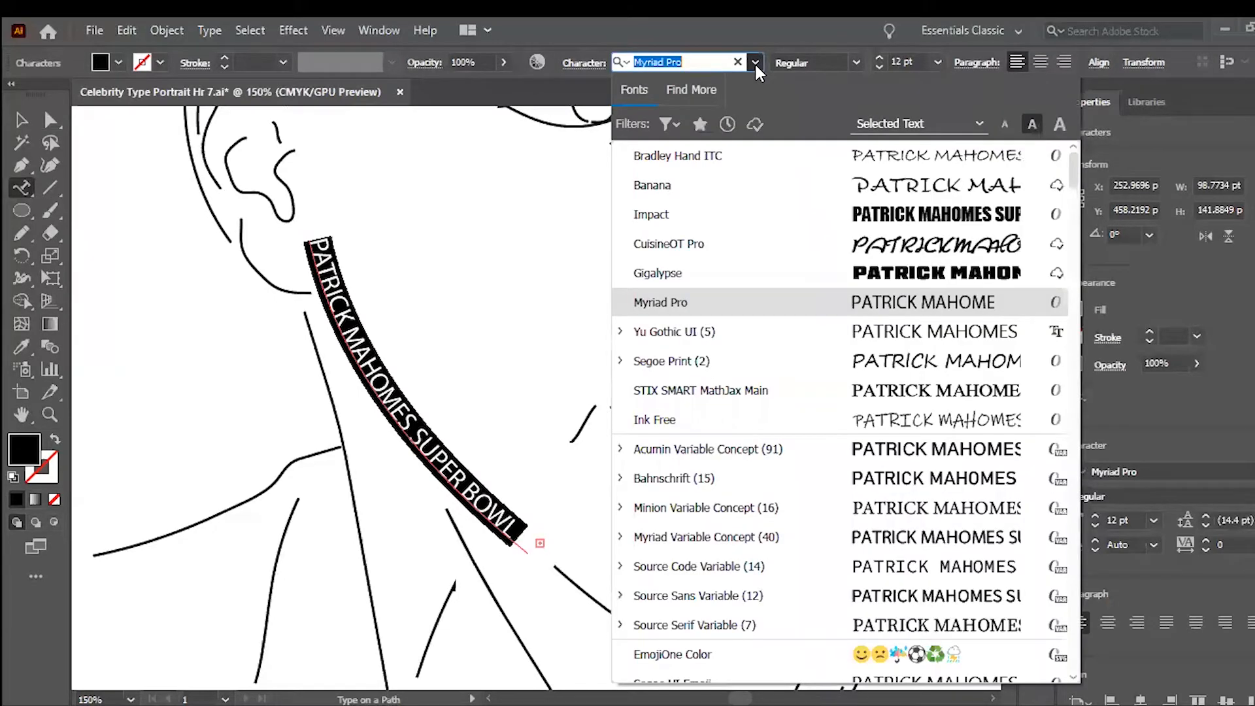
pyautogui.click(755, 62)
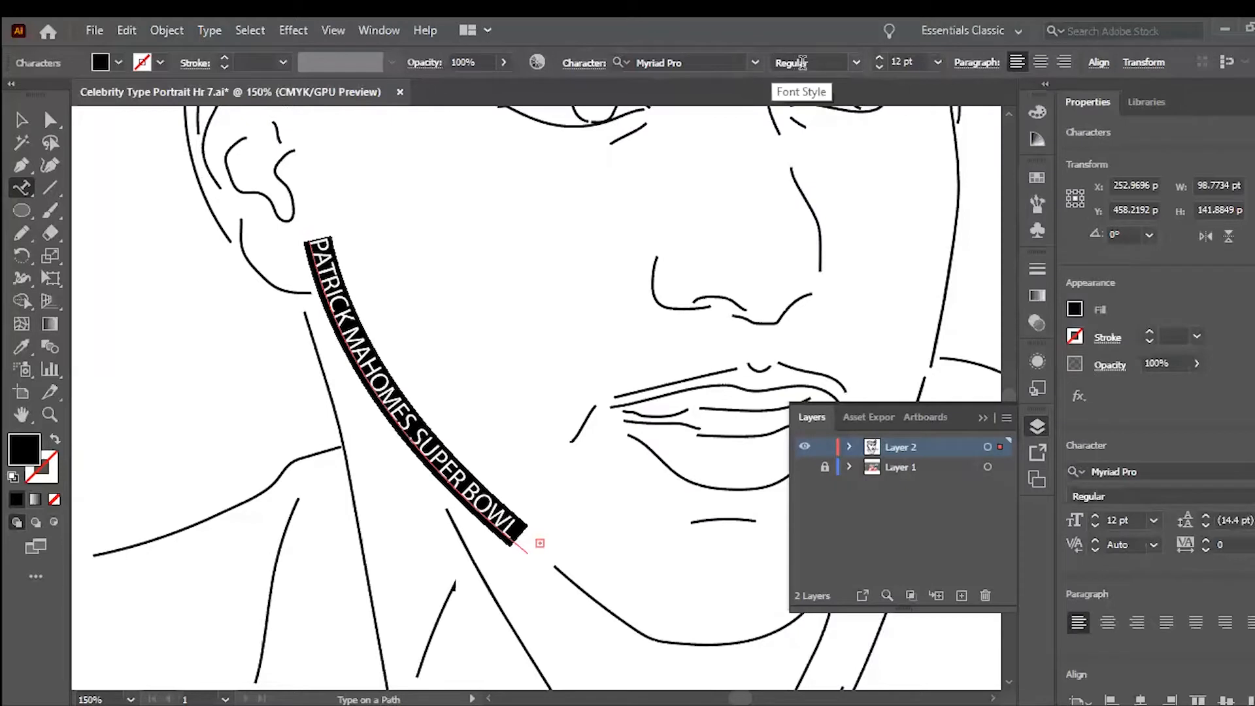
# - Set the selected jawline text to 6 pt and delete the oversized "MVP" at its end
pyautogui.click(879, 67)
pyautogui.click(880, 67)
pyautogui.click(879, 67)
pyautogui.click(880, 67)
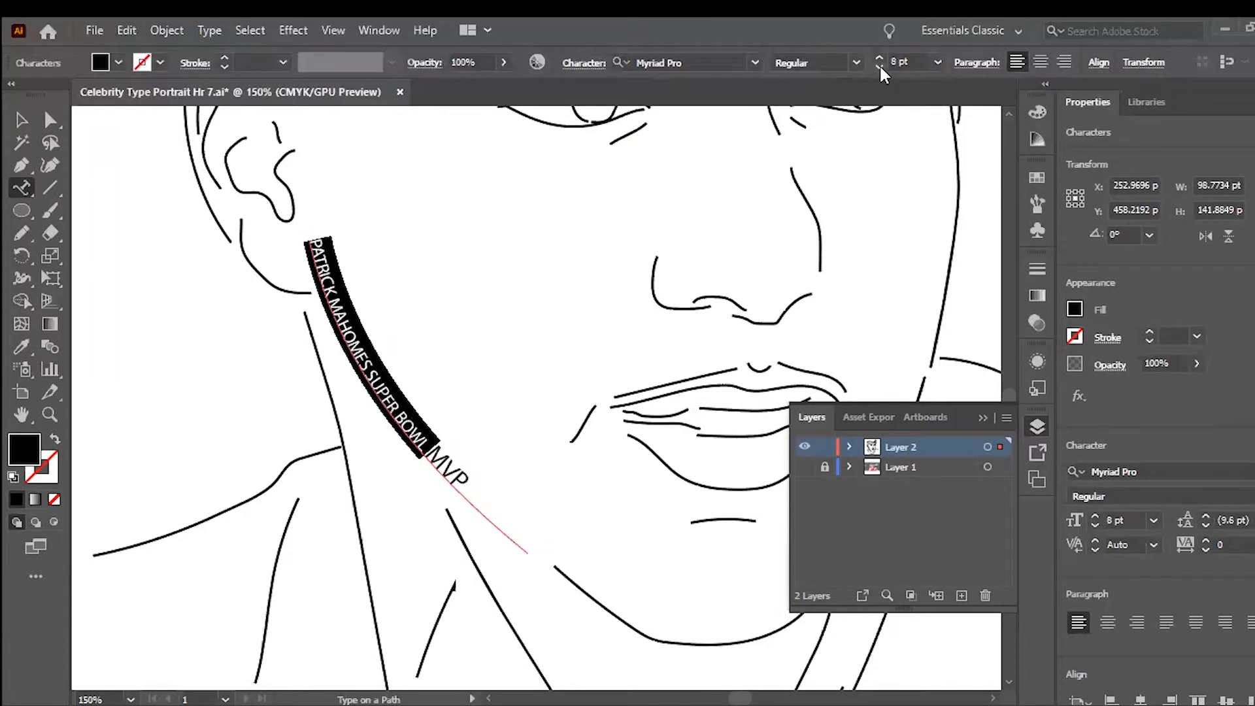
pyautogui.click(880, 65)
pyautogui.click(880, 65)
pyautogui.click(880, 66)
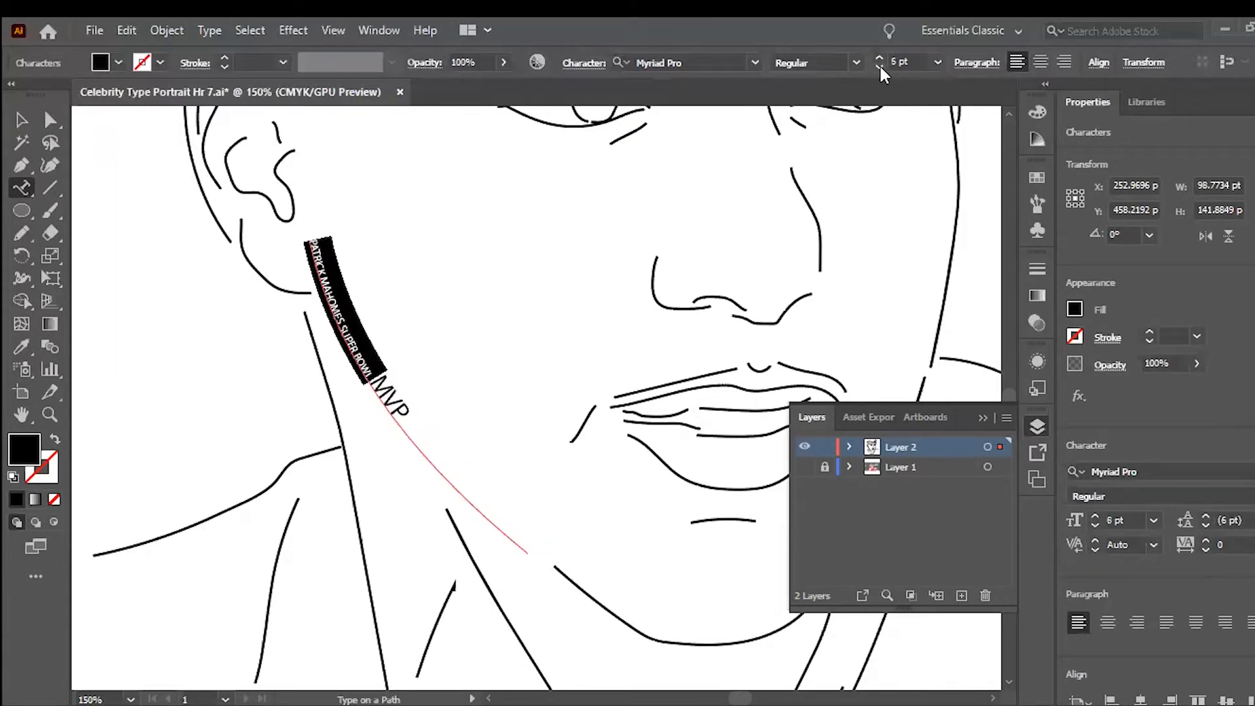
pyautogui.click(879, 58)
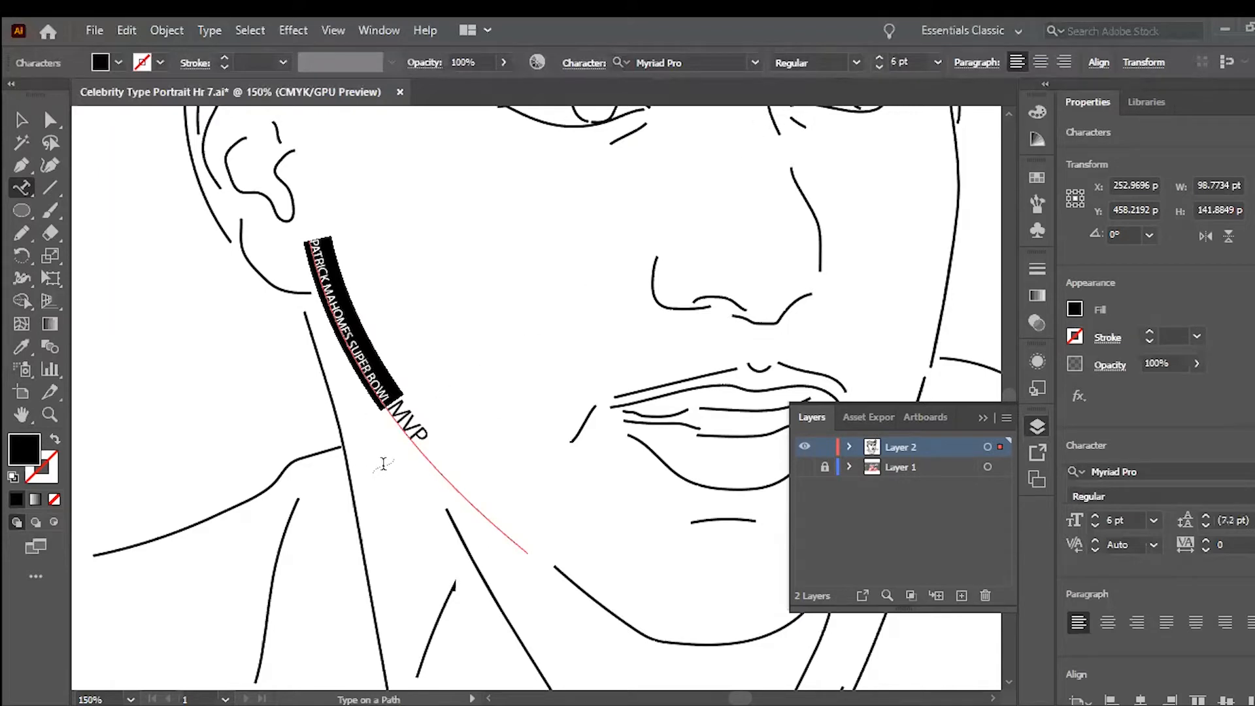
pyautogui.moveTo(424, 446); pyautogui.dragTo(384, 413)
pyautogui.press('BackSpace')
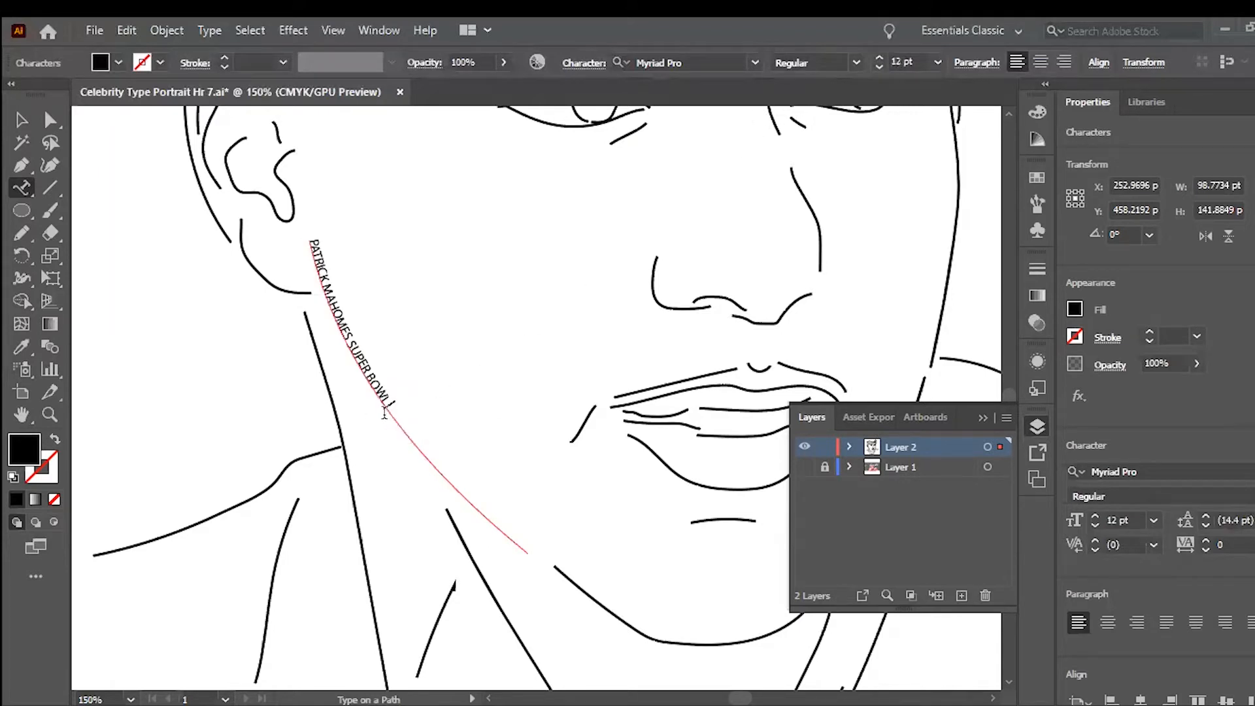
# - Remove the spaces between the words of the jawline text so it reads "PATRICKMAHOMESSUPERBOWL"
pyautogui.hotkey('ctrl', '=')
pyautogui.hotkey('ctrl', '=')
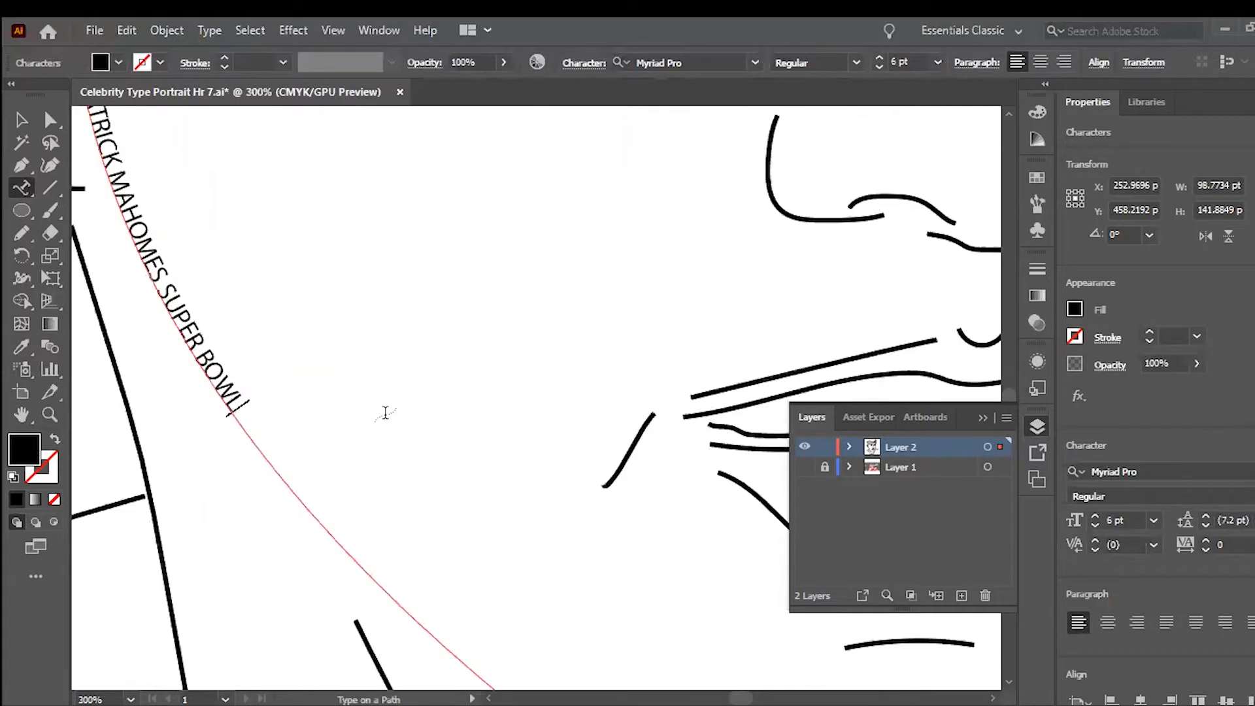
pyautogui.hscroll(-9, 385, 414)
pyautogui.hscroll(5, 385, 414)
pyautogui.scroll(4, 386, 414)
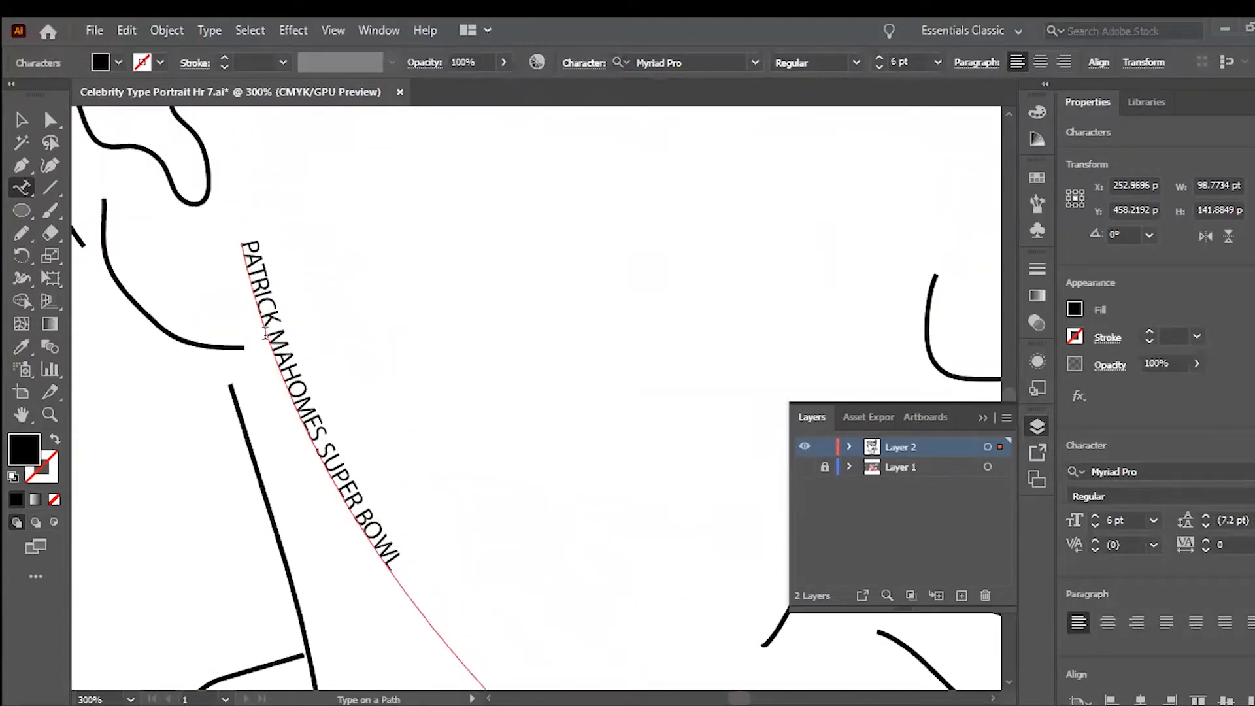
pyautogui.click(276, 337)
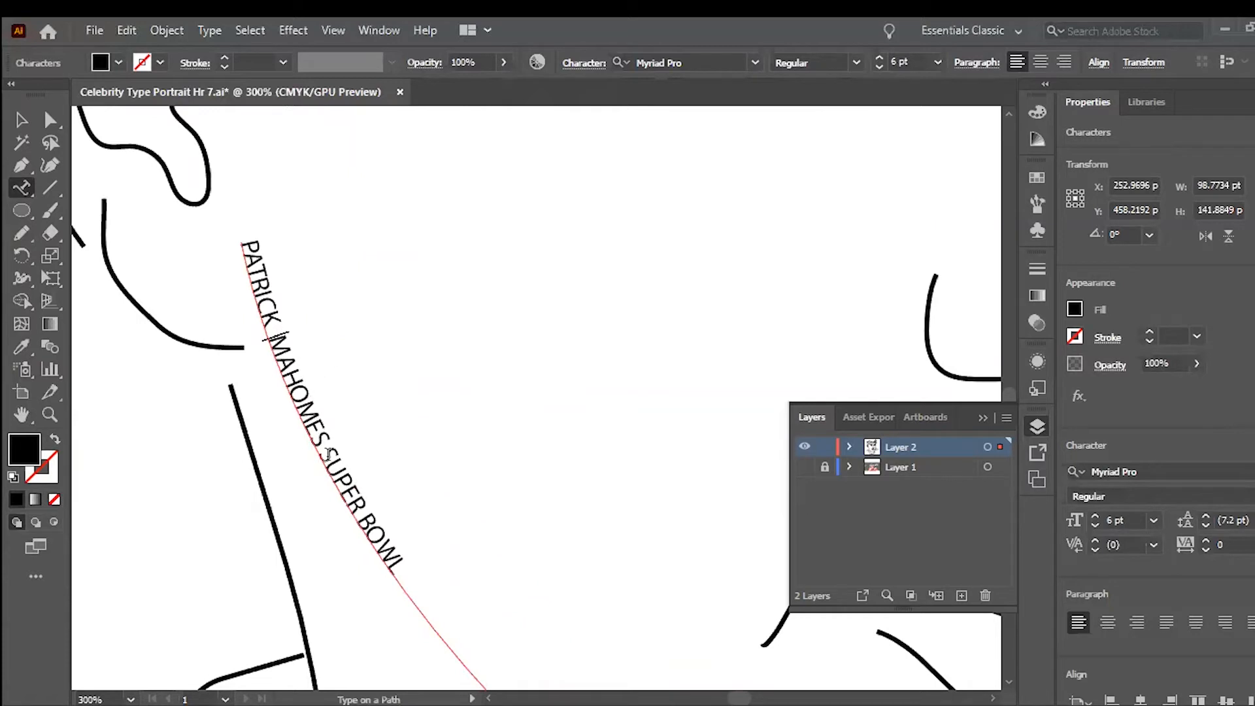
pyautogui.press('BackSpace')
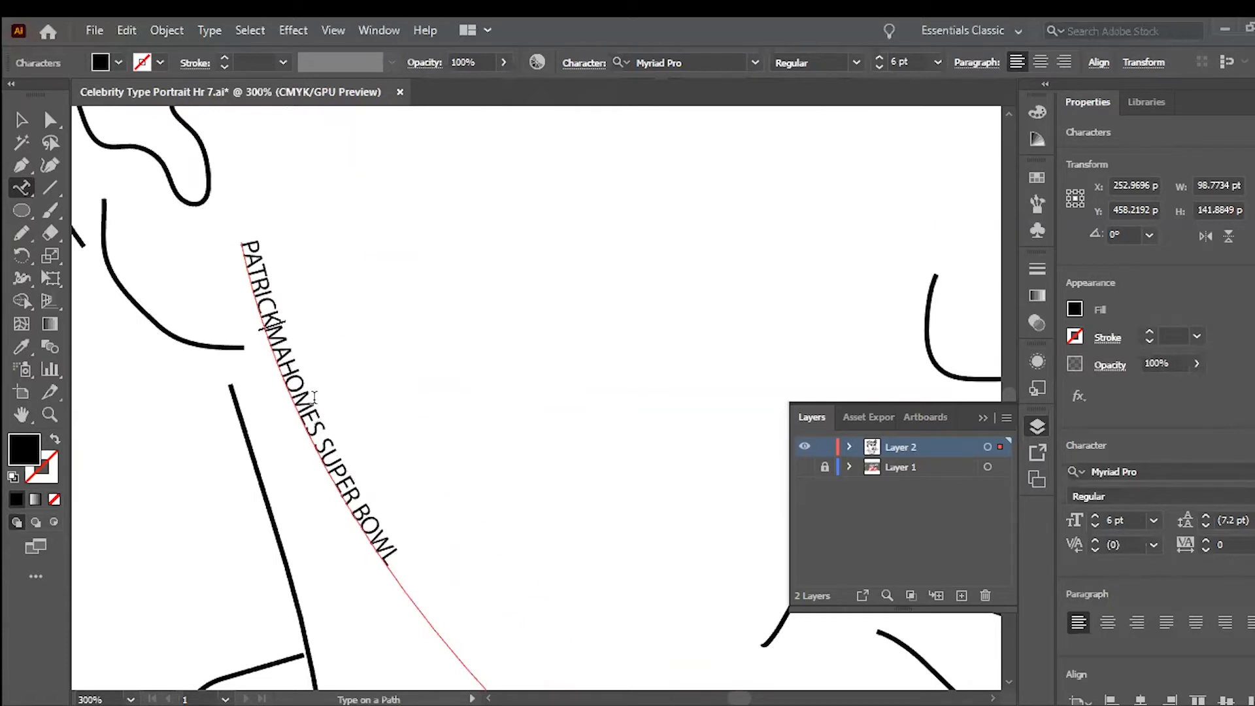
pyautogui.click(324, 449)
pyautogui.press('BackSpace')
pyautogui.click(358, 504)
pyautogui.press('BackSpace')
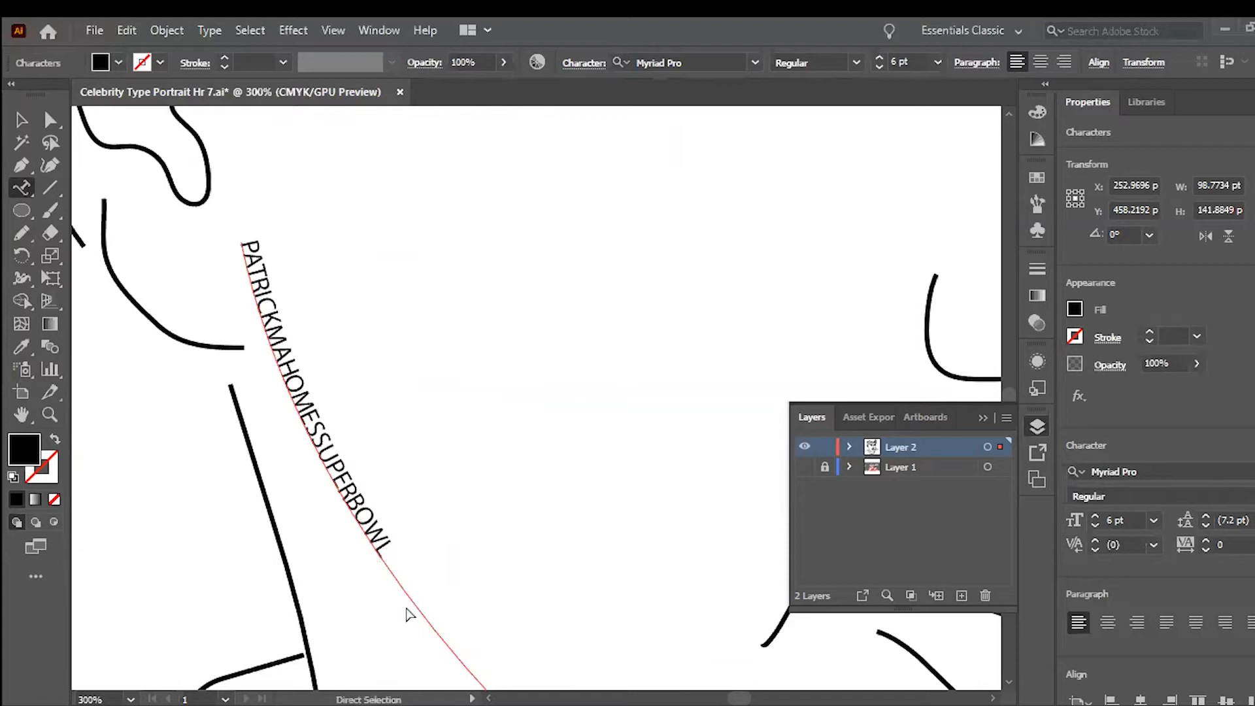
# - Continue the jawline text with "MVPPATRICKMAHOMESSUPERBOWLM" to fill the rest of the path, and deselect it
pyautogui.hotkey('ctrl', '0')
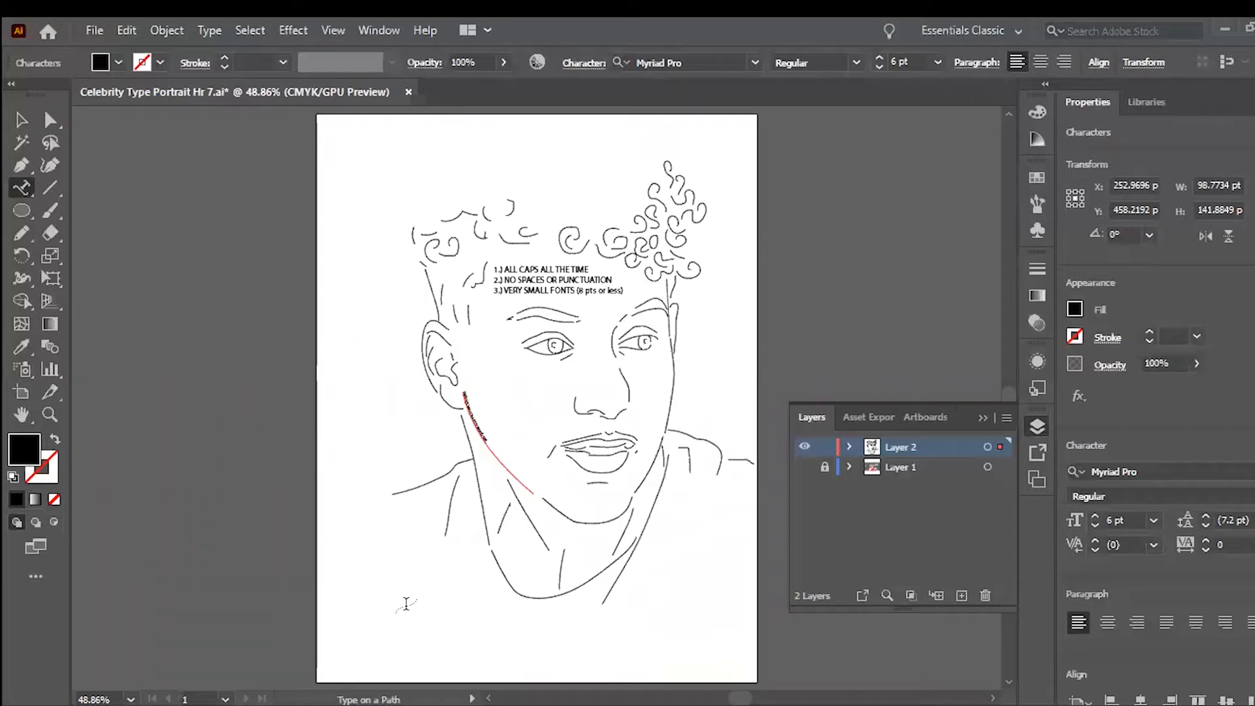
pyautogui.hotkey('ctrl', '+')
pyautogui.hotkey('ctrl', '+')
pyautogui.hotkey('ctrl', '+')
pyautogui.hotkey('ctrl', '+')
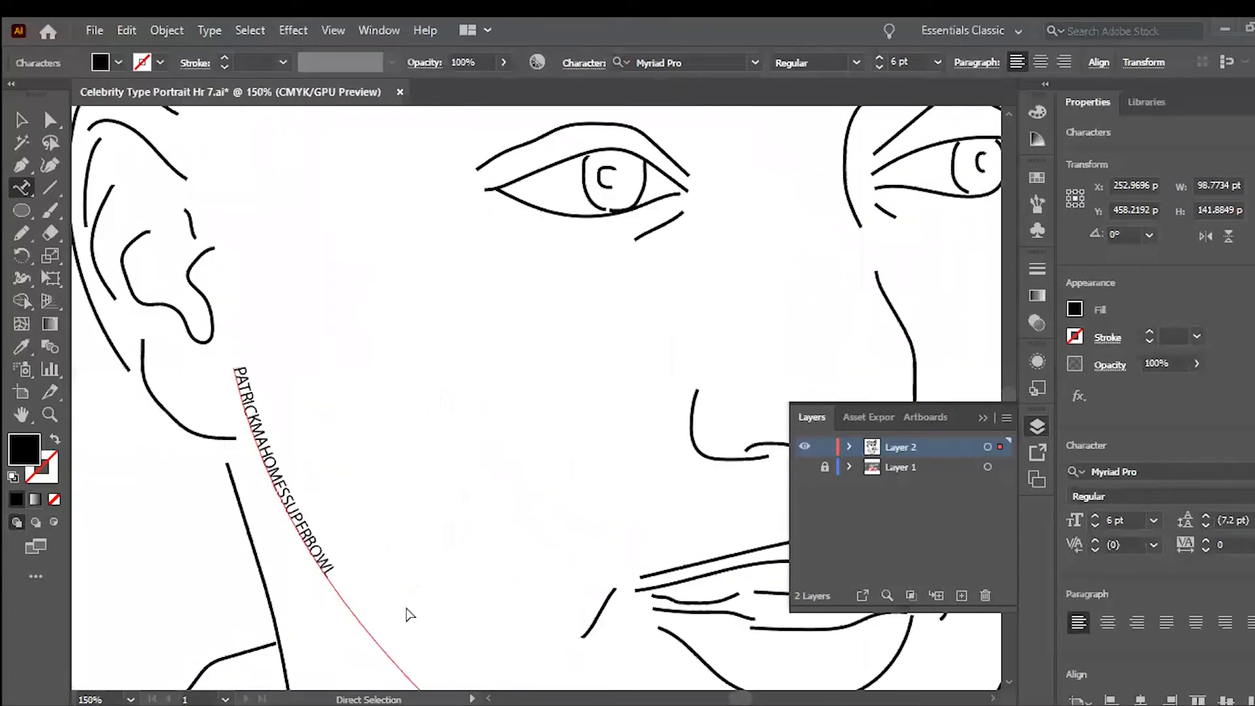
pyautogui.scroll(-1, 406, 603)
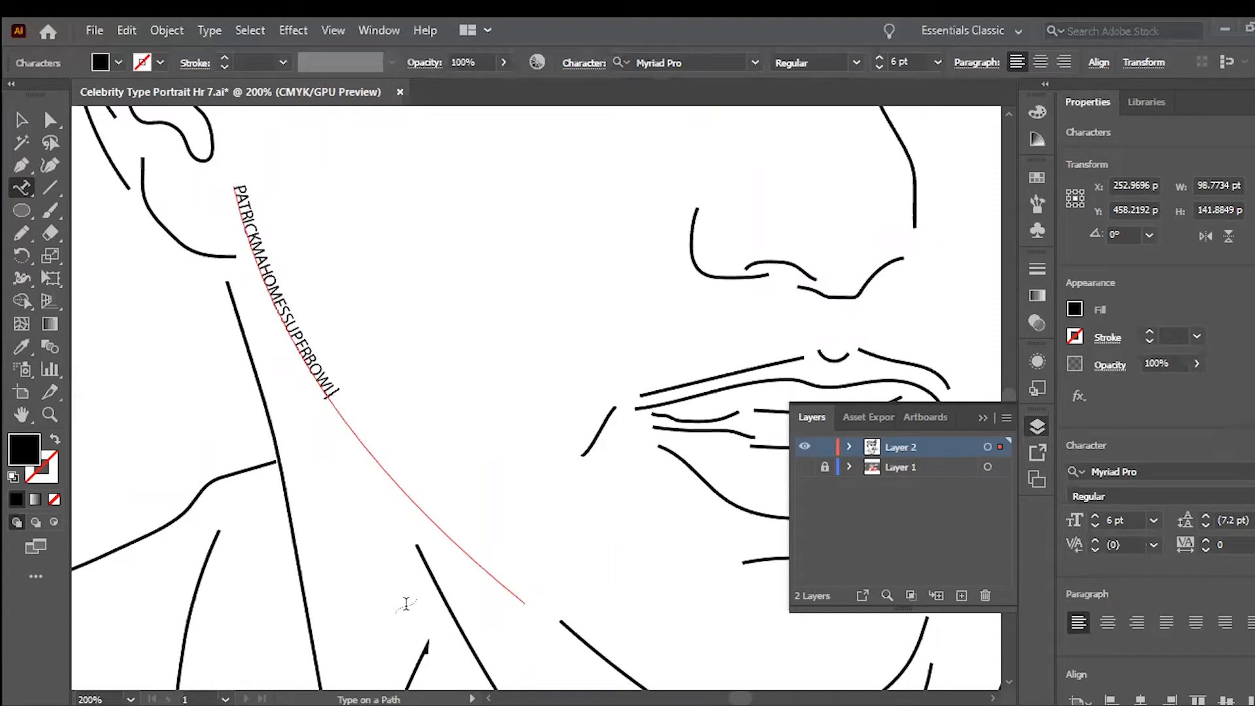
pyautogui.write('MVPPATRI')
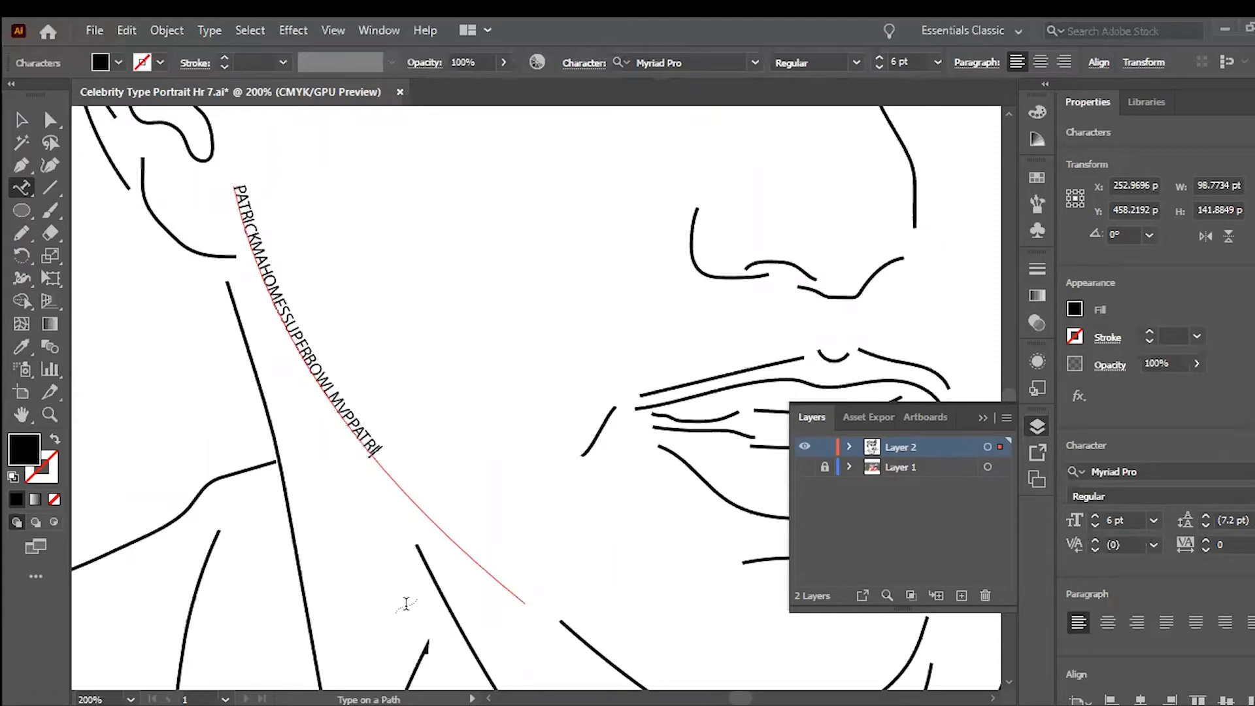
pyautogui.write('CKMAHOMESSUPER')
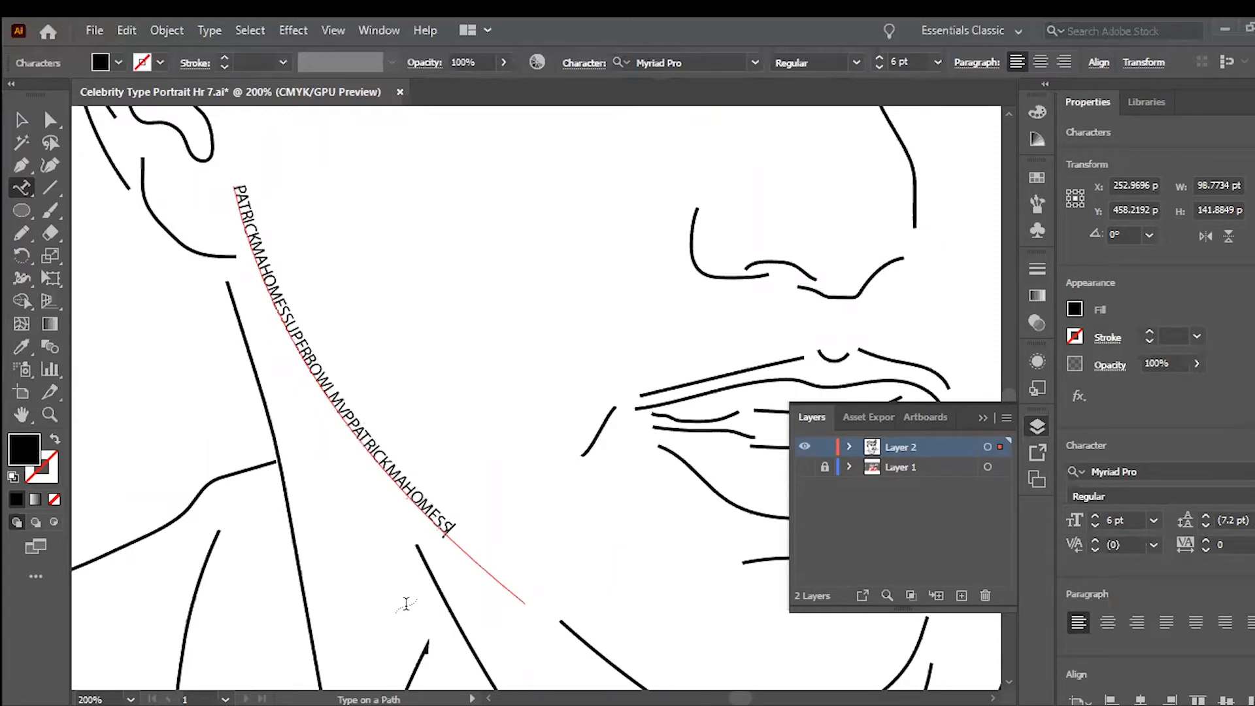
pyautogui.write('BOWLM')
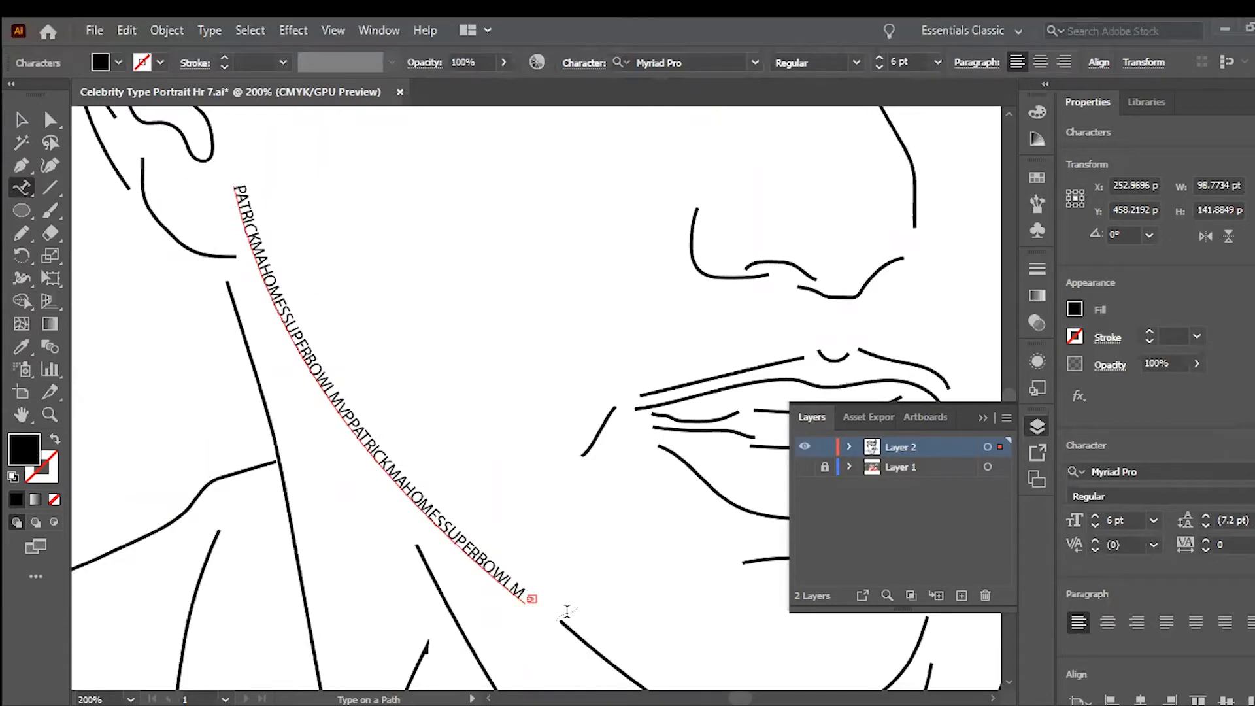
pyautogui.scroll(-5, 514, 469)
pyautogui.scroll(3, 533, 419)
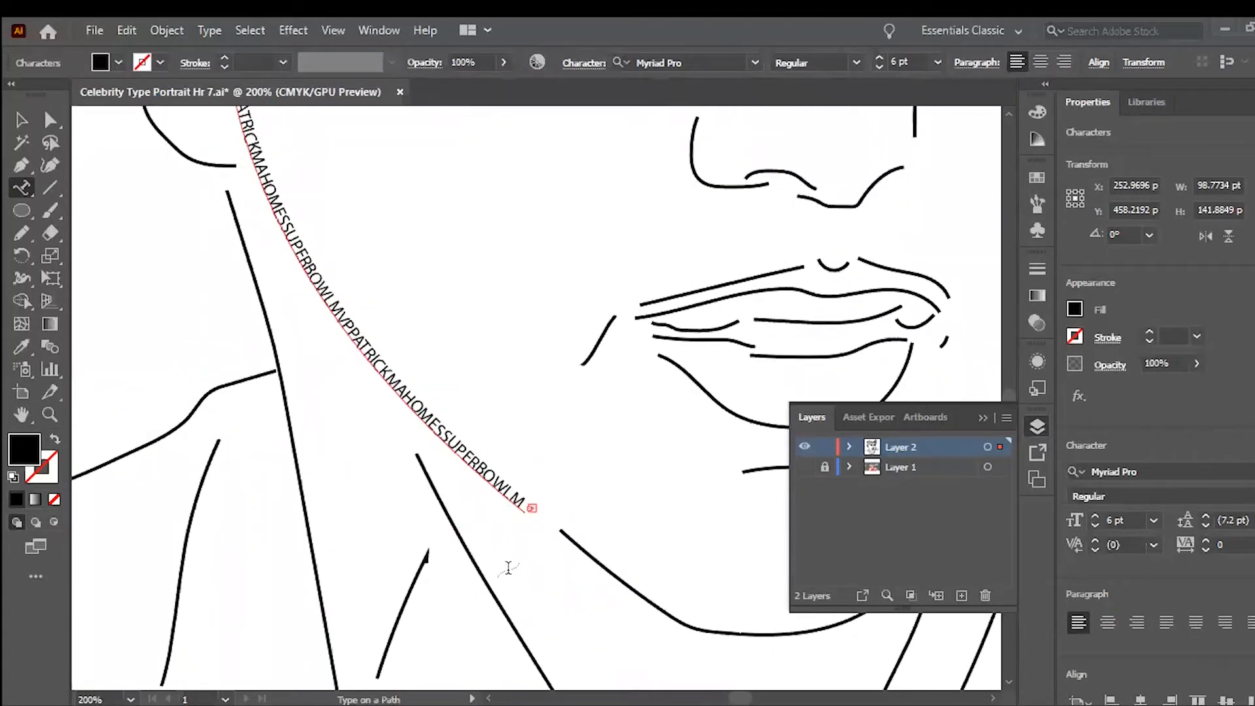
pyautogui.scroll(5, 509, 567)
pyautogui.scroll(-2, 508, 567)
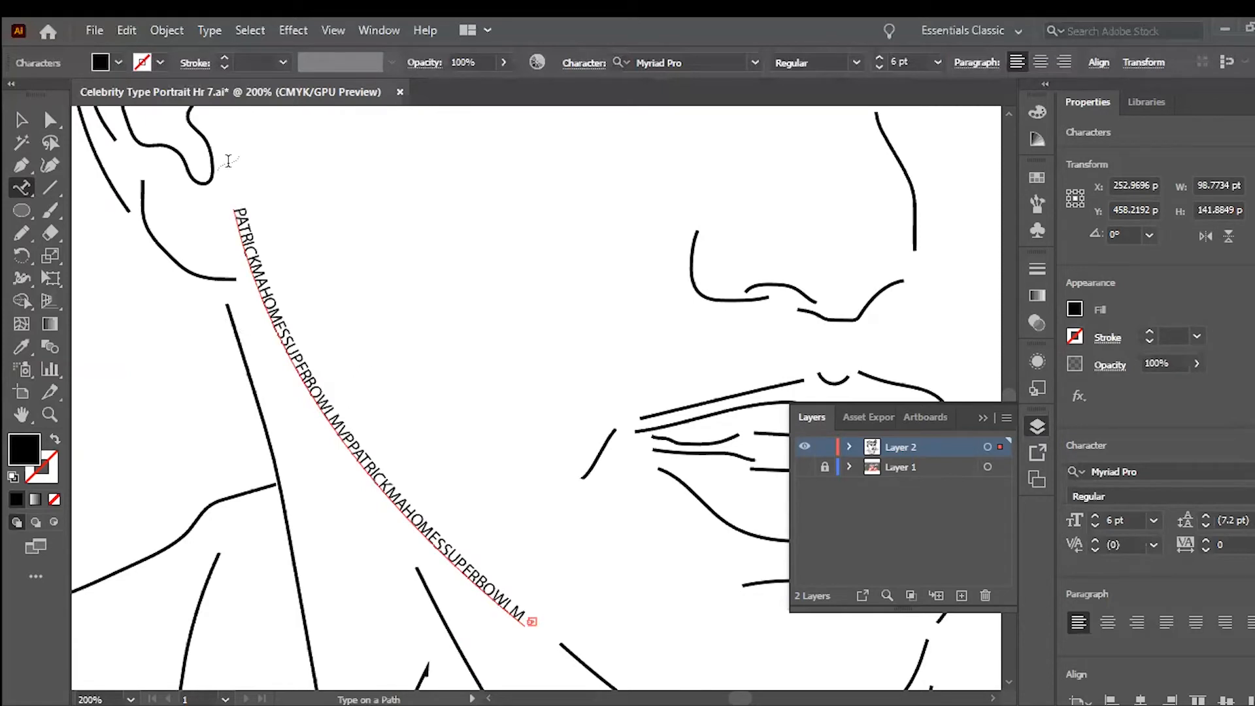
pyautogui.click(20, 120)
pyautogui.click(607, 260)
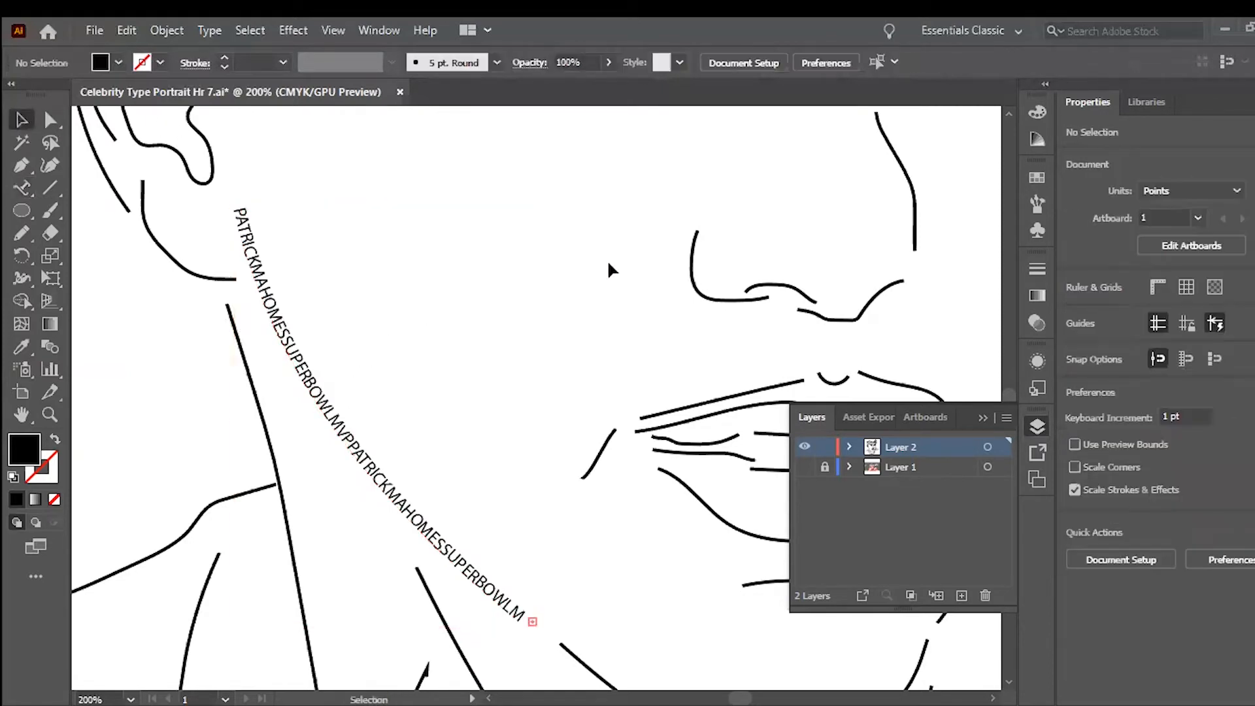
# - Turn the curved chin line below the mouth into a path for type
pyautogui.hotkey('ctrl', '0')
pyautogui.hotkey('ctrl', '1')
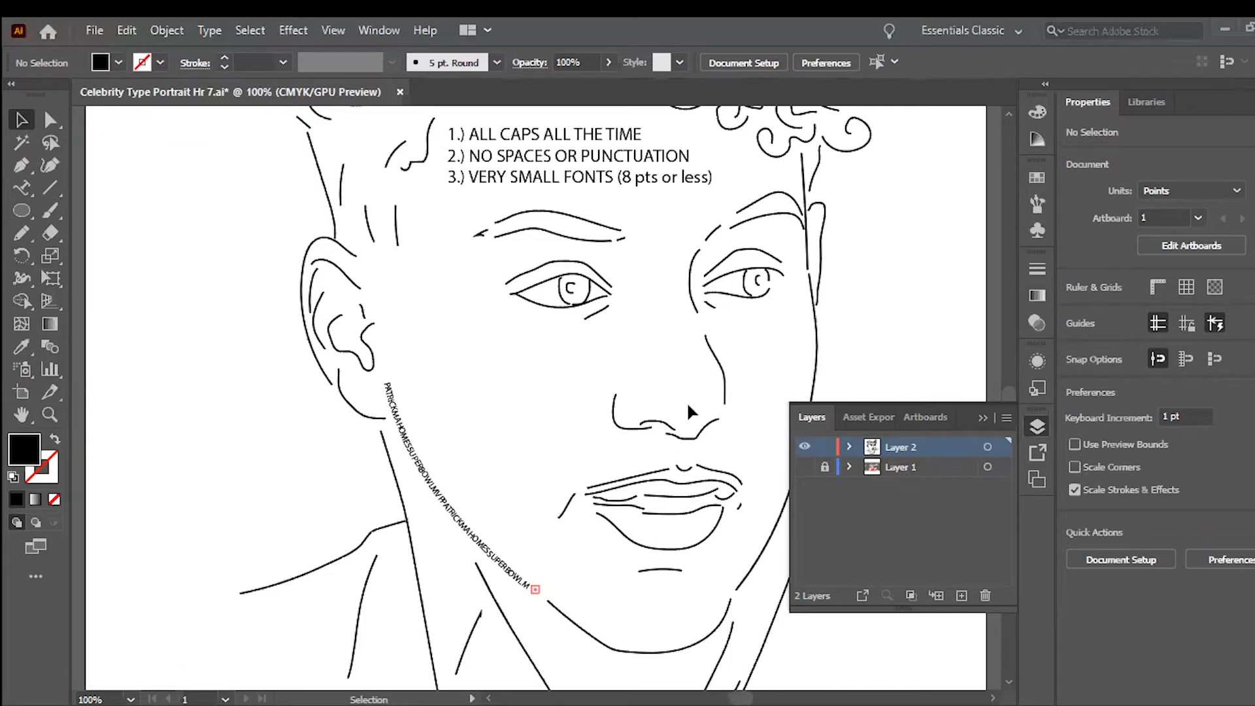
pyautogui.hotkey('ctrl', '=')
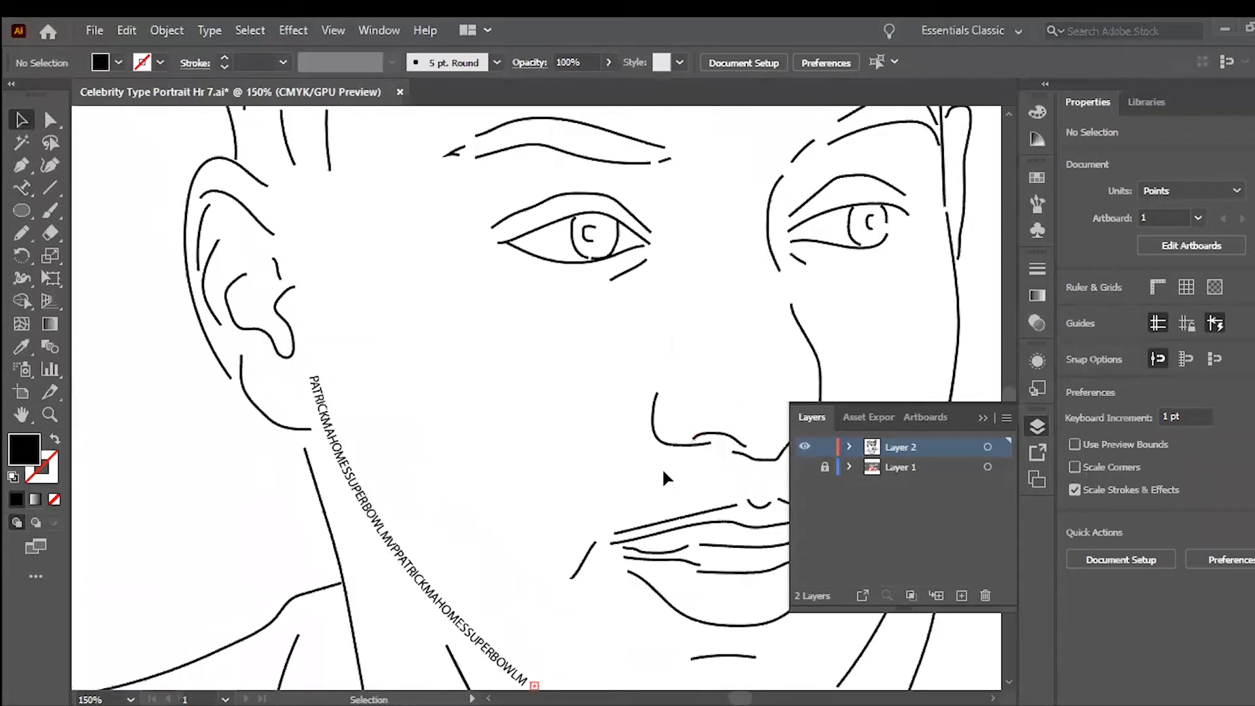
pyautogui.hscroll(3, 653, 468)
pyautogui.scroll(-5, 653, 468)
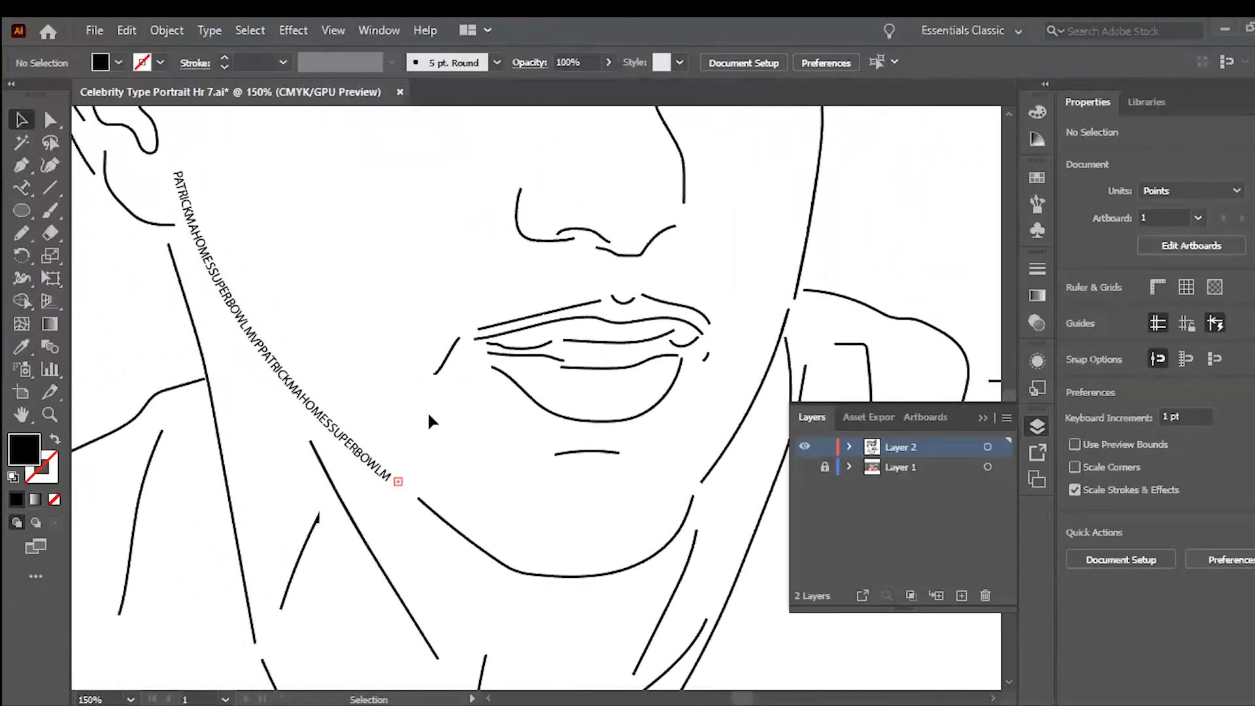
pyautogui.click(22, 189)
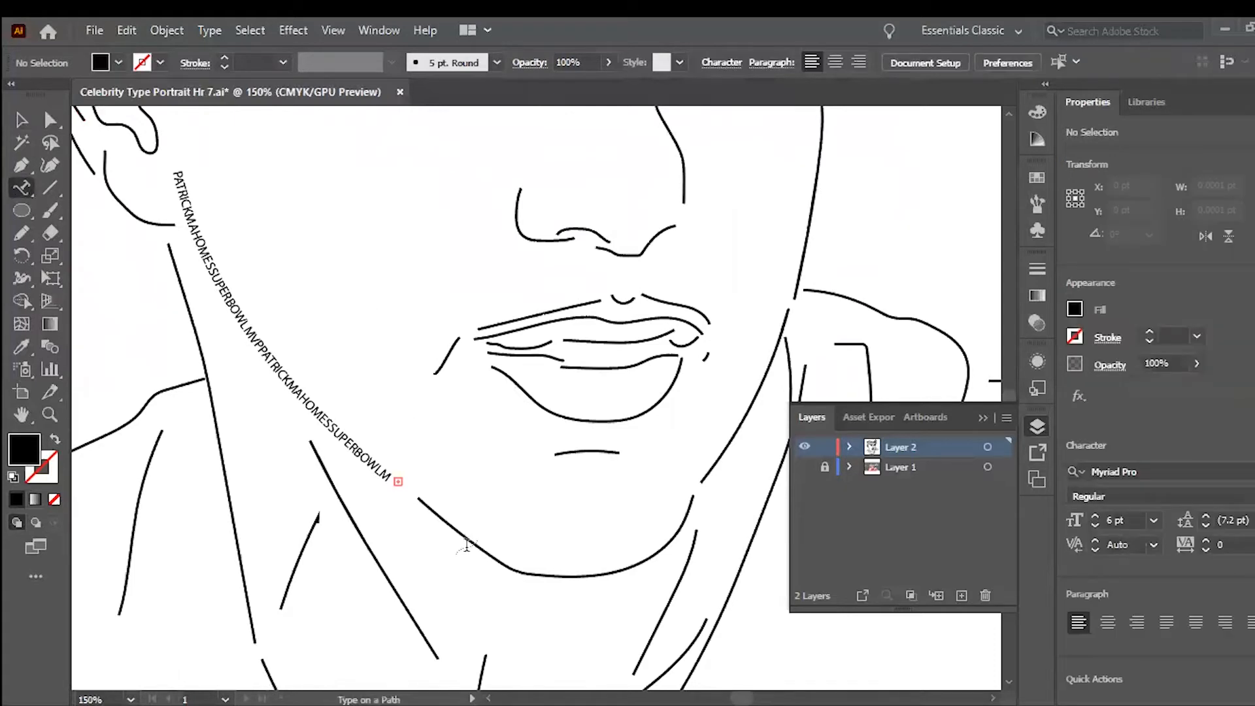
pyautogui.click(529, 572)
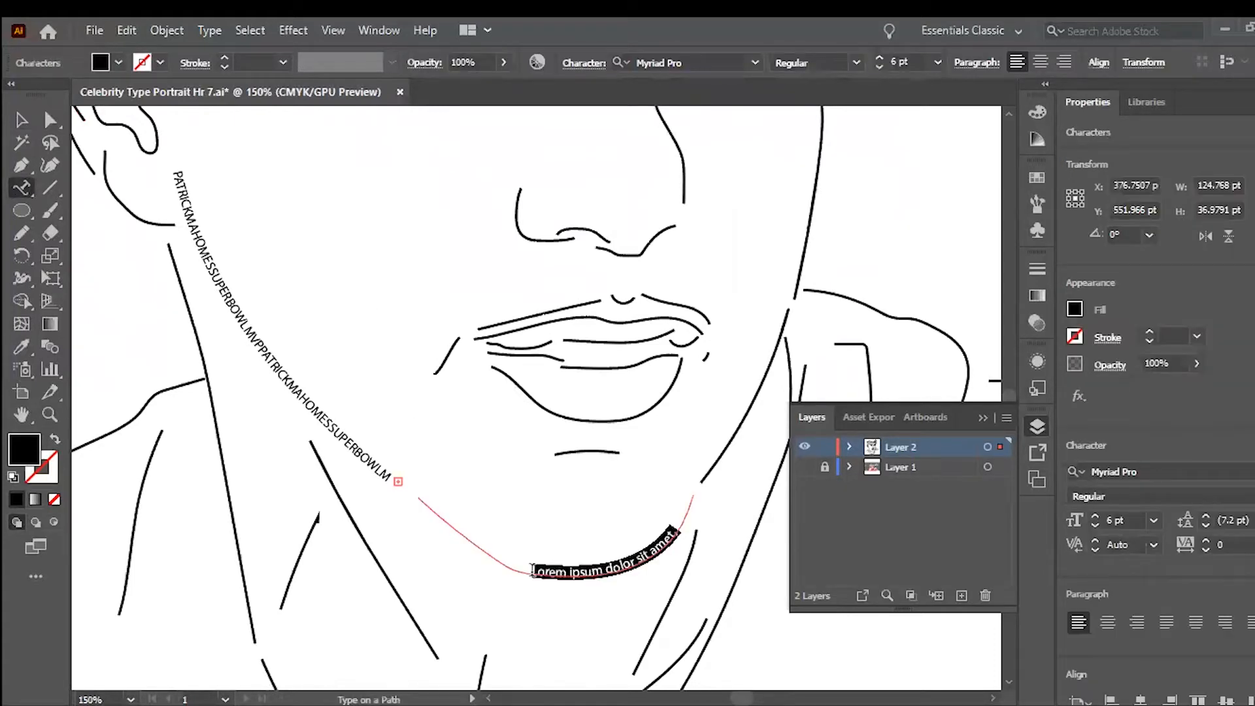
# - Set the placeholder text on the chin path to 12 pt
pyautogui.click(880, 57)
pyautogui.click(879, 58)
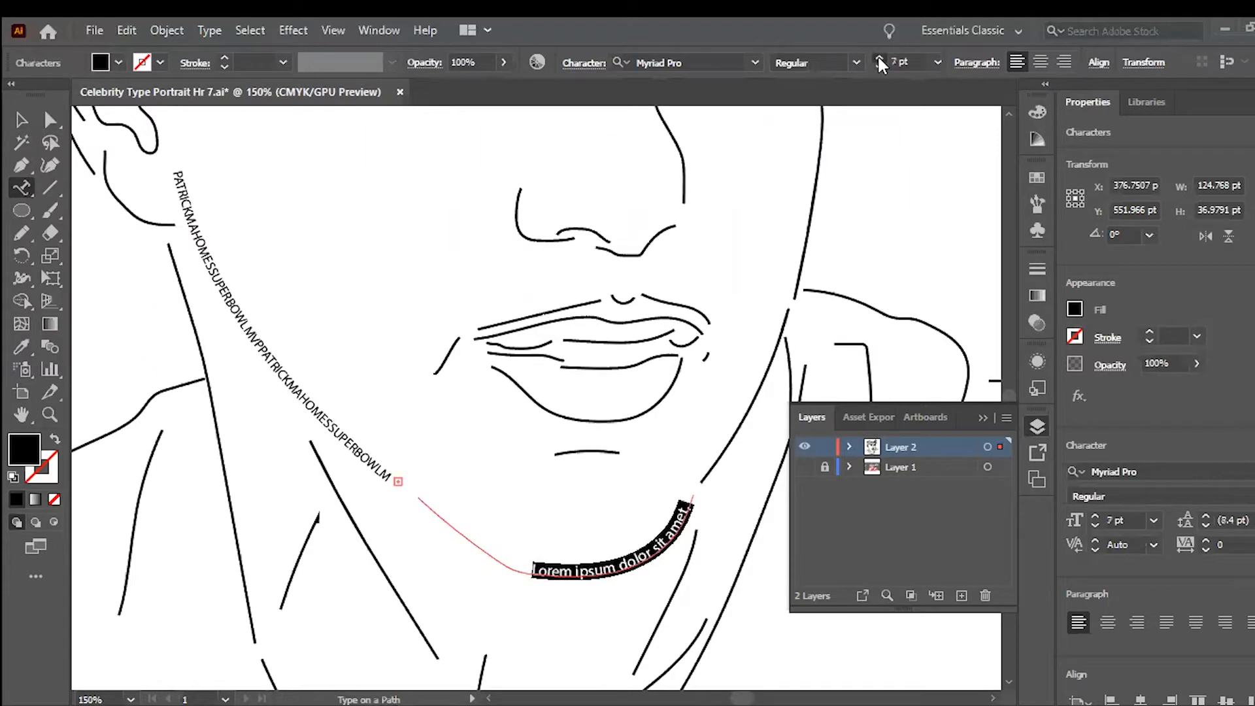
pyautogui.click(880, 57)
pyautogui.click(880, 58)
pyautogui.click(880, 57)
pyautogui.click(880, 57)
pyautogui.click(879, 57)
pyautogui.click(880, 58)
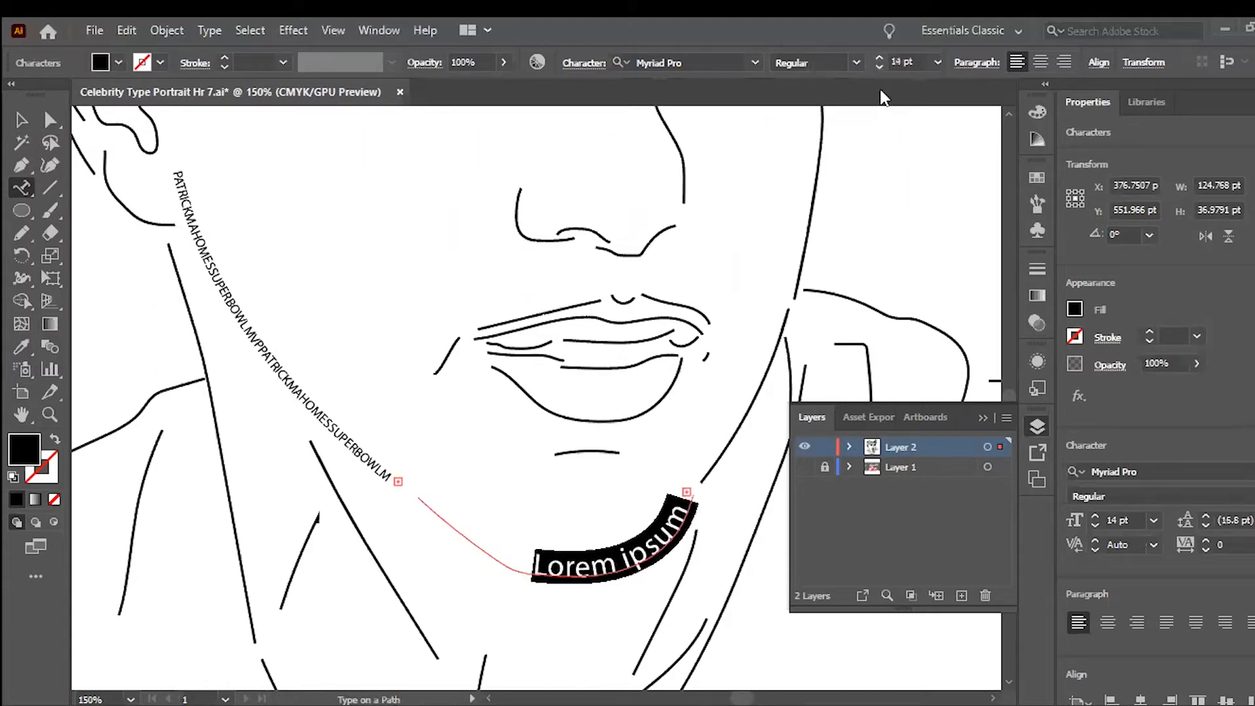
pyautogui.click(880, 67)
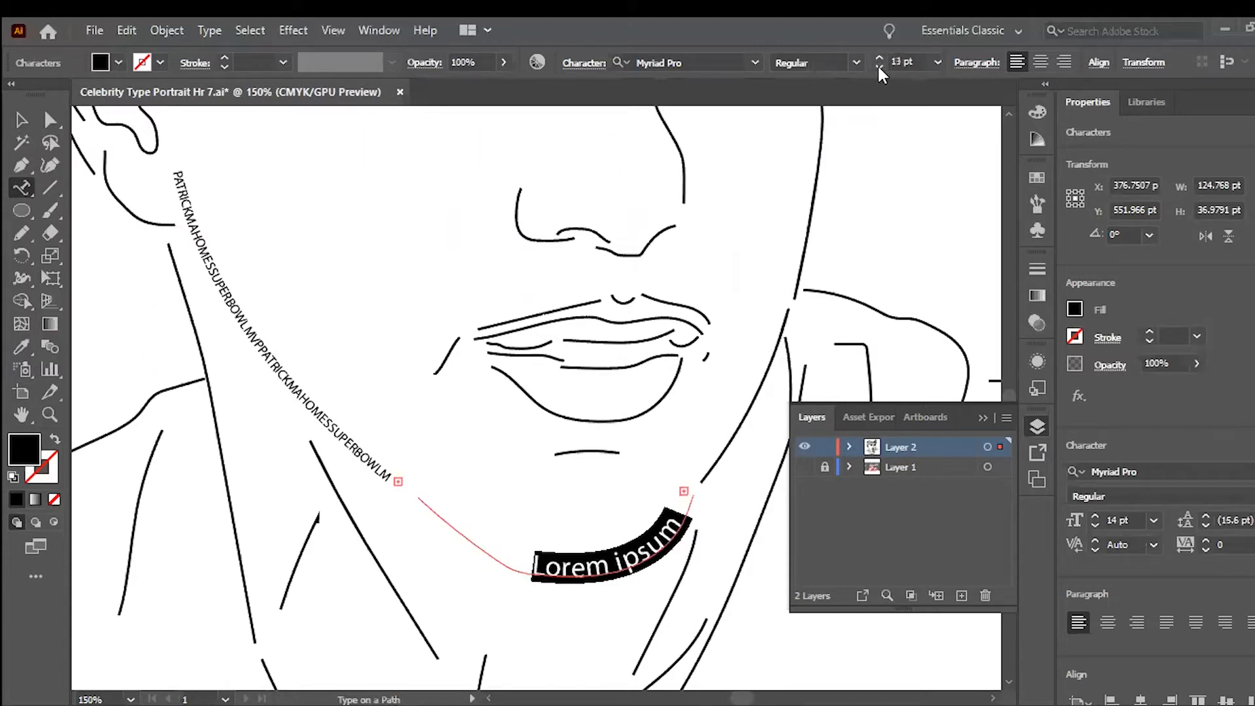
pyautogui.click(878, 67)
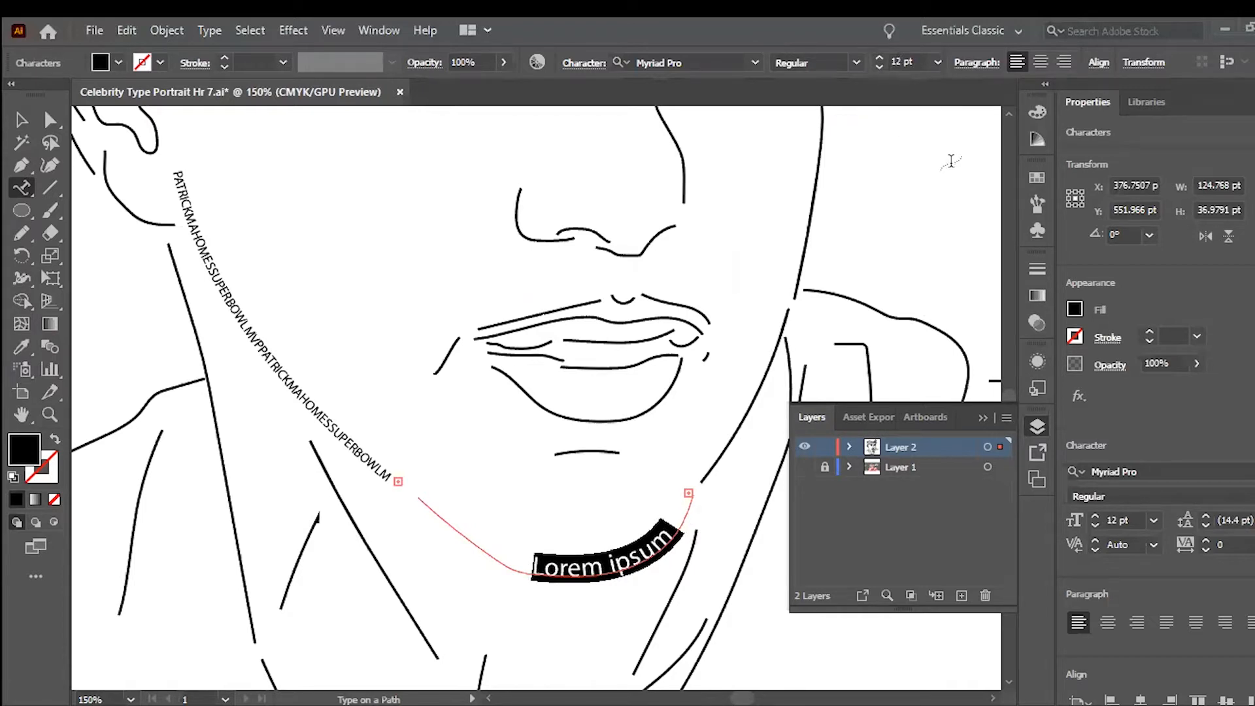
# - Replace the placeholder text on the chin path with the mixed-case wording "Kansas City Chie"
pyautogui.write('Kan')
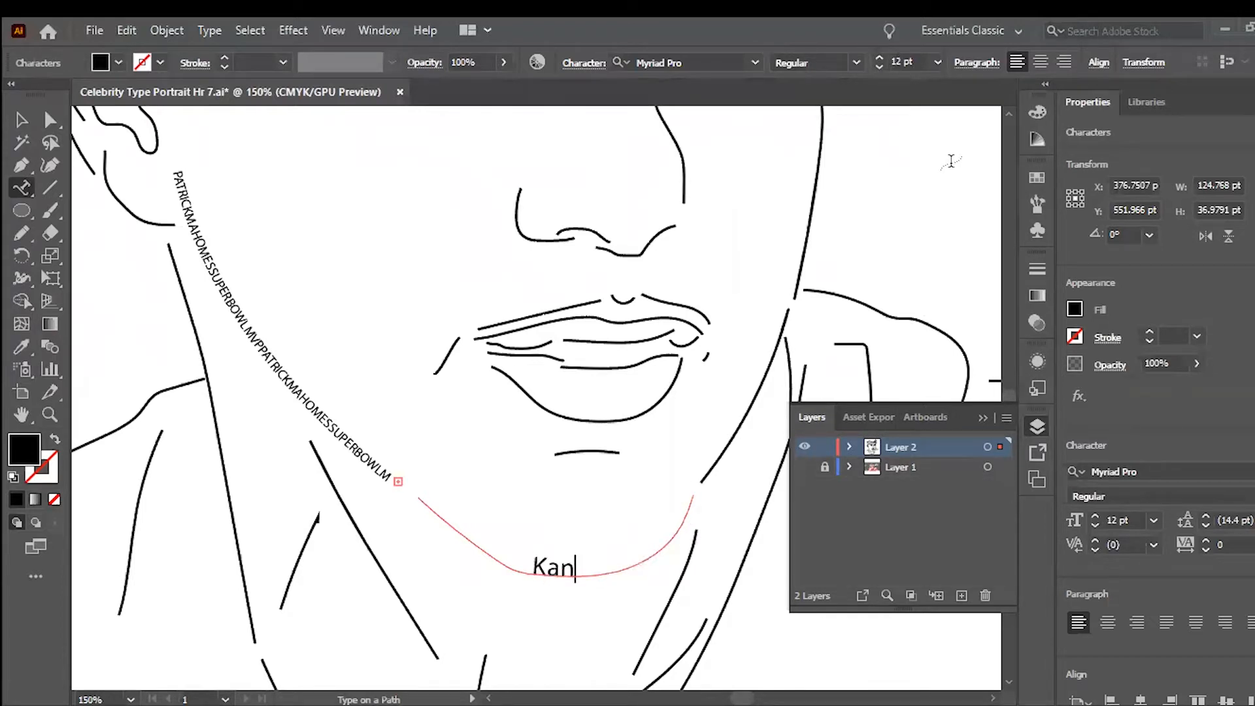
pyautogui.write('sas City Chiefs')
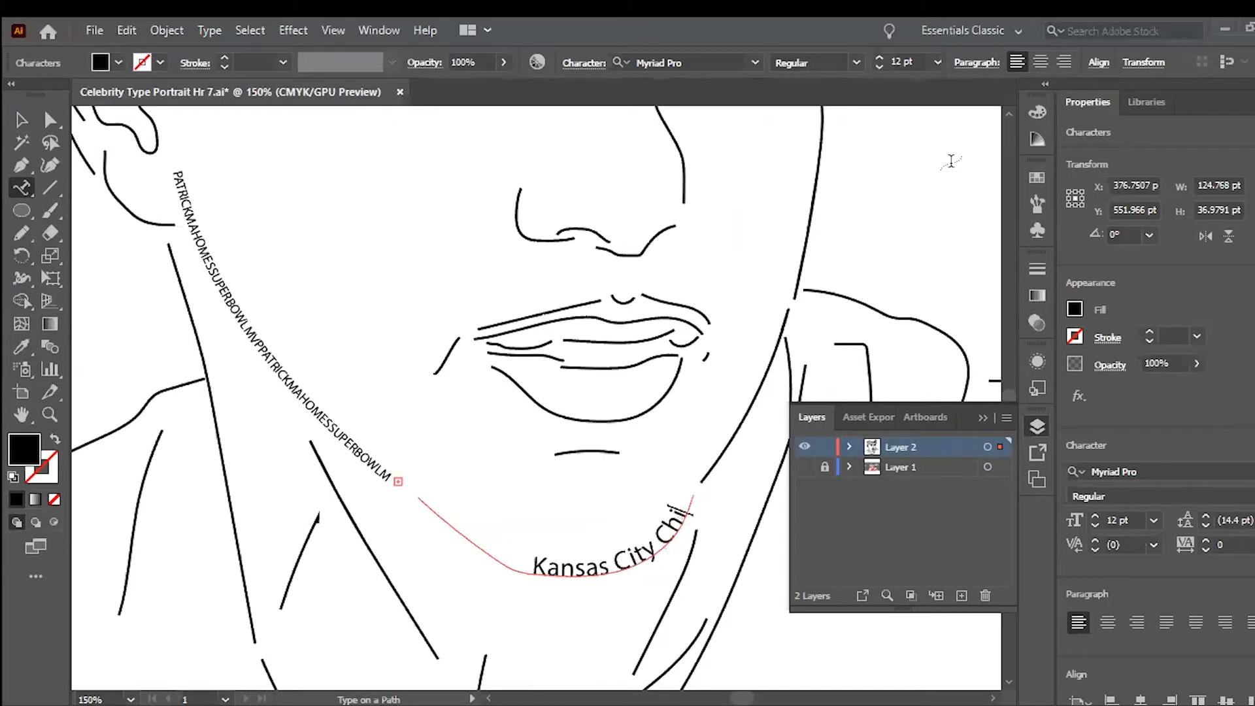
pyautogui.press('BackSpace')
pyautogui.press('BackSpace')
# - Shift the start of the chin text to the beginning of its path, near the end of the jawline text
pyautogui.click(46, 130)
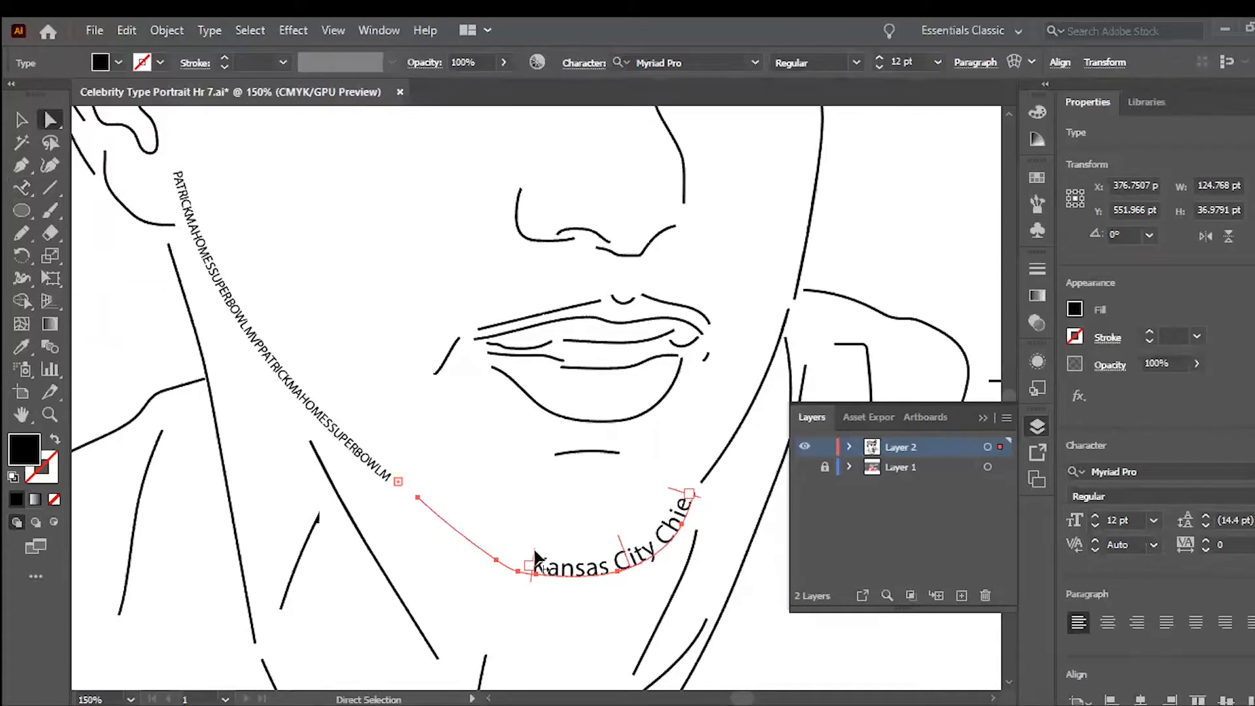
pyautogui.moveTo(535, 551); pyautogui.dragTo(424, 475)
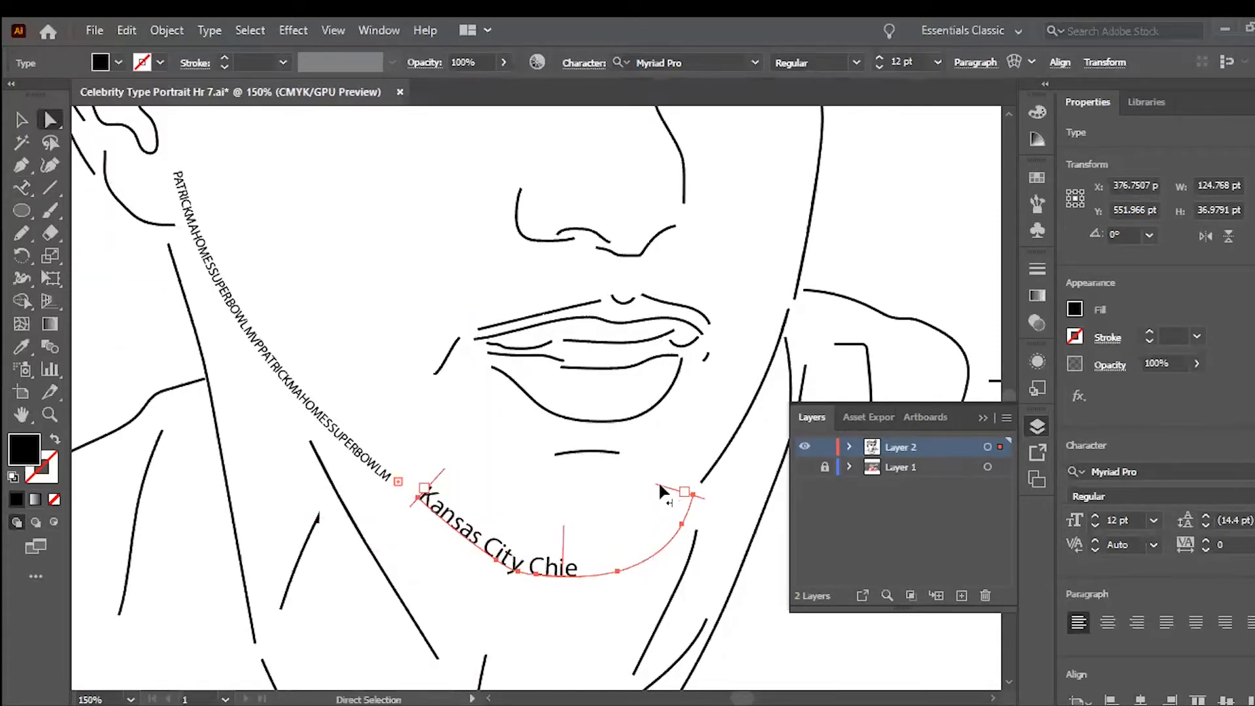
pyautogui.moveTo(657, 482); pyautogui.dragTo(669, 460)
# - Clear all of the mixed-case wording from the chin path
pyautogui.click(24, 188)
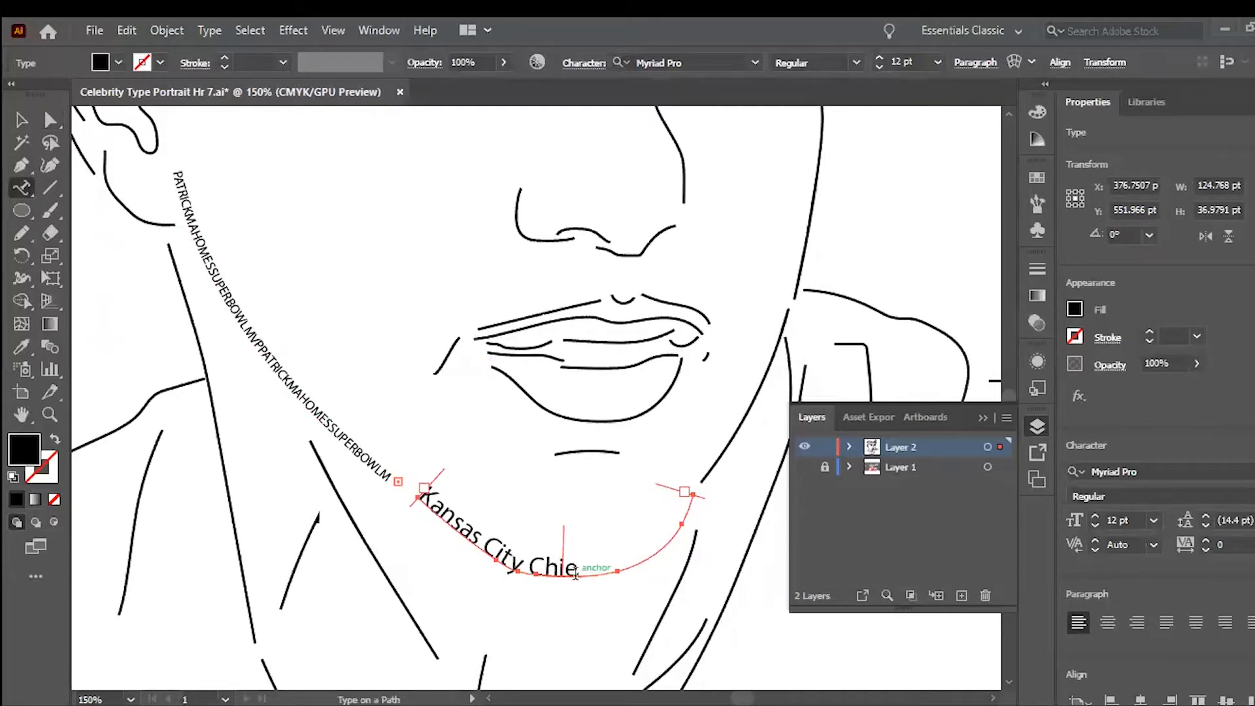
pyautogui.moveTo(572, 569); pyautogui.dragTo(372, 490)
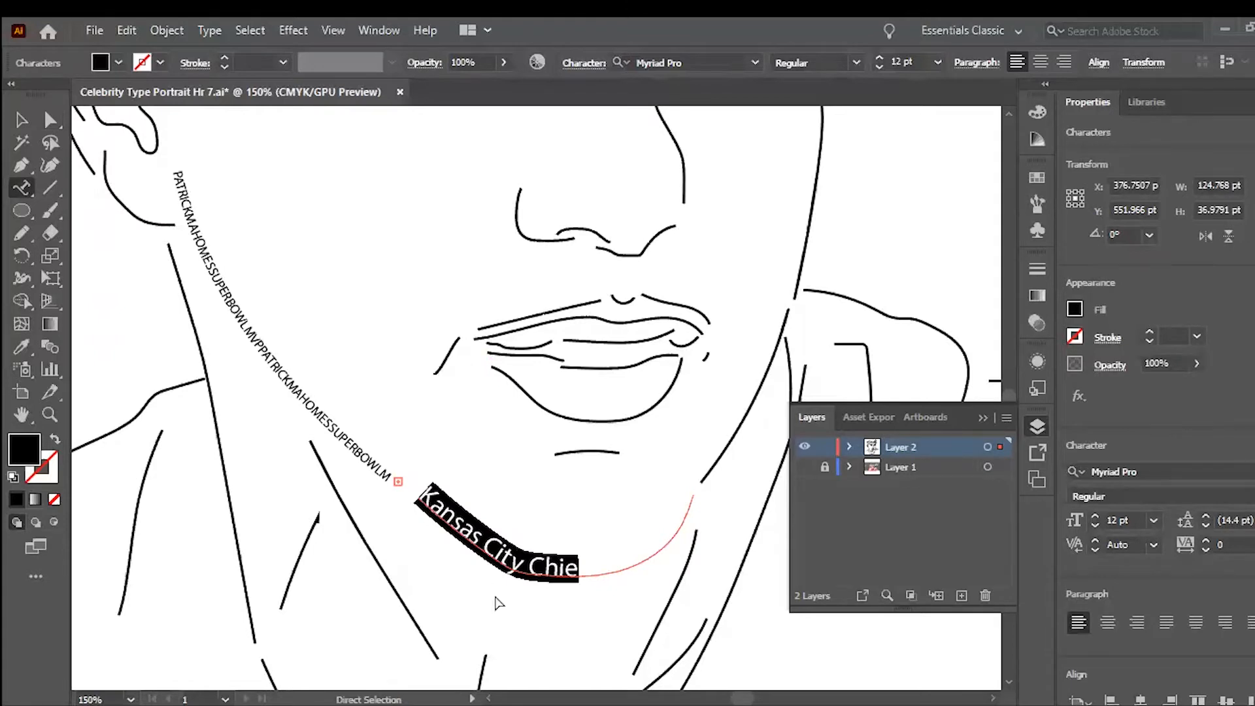
pyautogui.hotkey('ctrl', '=')
pyautogui.write('KAS')
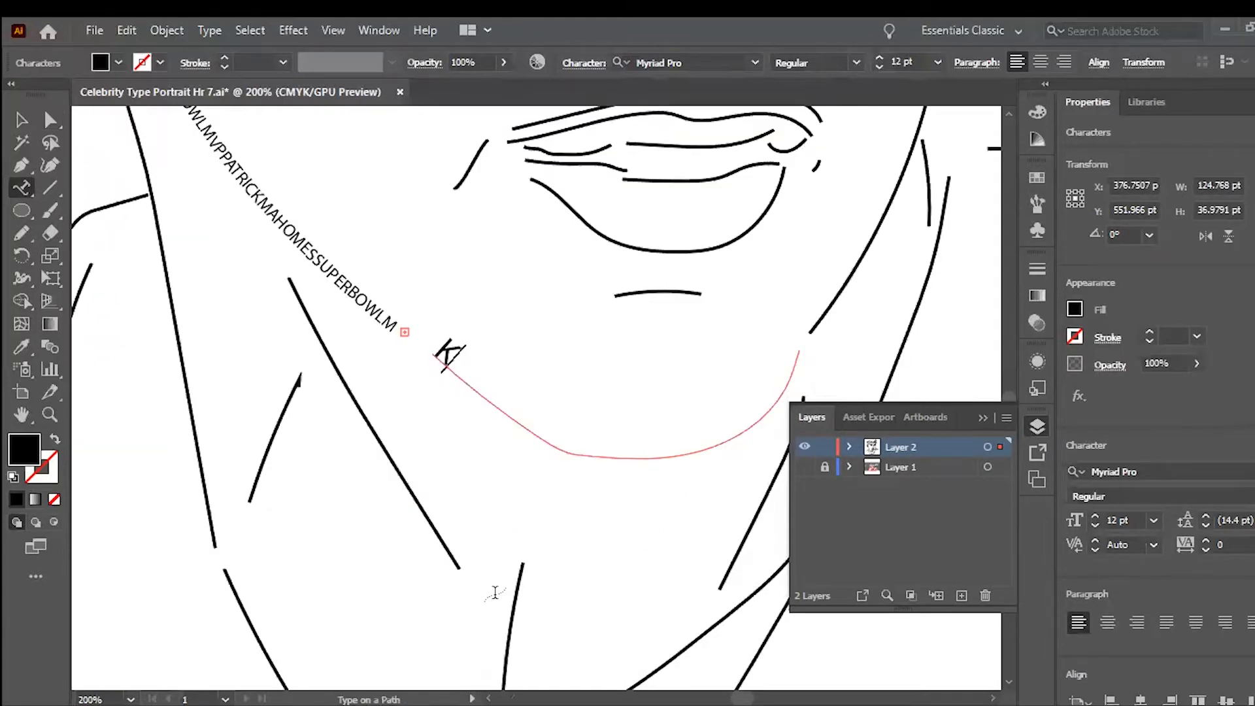
pyautogui.press('BackSpace')
pyautogui.press('BackSpace')
pyautogui.press('BackSpace')
# - Try the chin text at 7 pt with a few capital letters, and clear them again
pyautogui.click(879, 66)
pyautogui.click(879, 67)
pyautogui.click(879, 67)
pyautogui.click(879, 67)
pyautogui.click(879, 66)
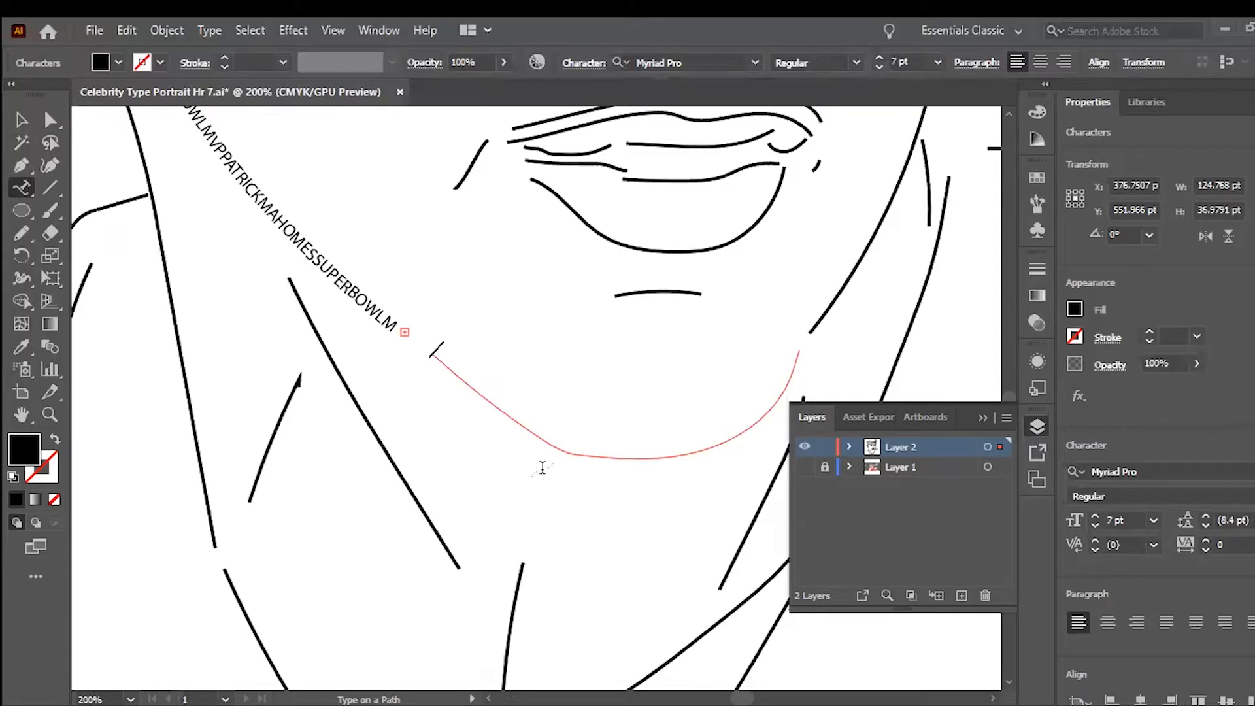
pyautogui.write('KASA')
pyautogui.press('BackSpace')
pyautogui.press('BackSpace')
pyautogui.press('BackSpace')
pyautogui.press('BackSpace')
# - Set the chin text to 6 pt and enter "KANSASCITYCHIEFSKANSASCHIEFSKANSAS" along the path
pyautogui.click(880, 67)
pyautogui.write('KANSAS')
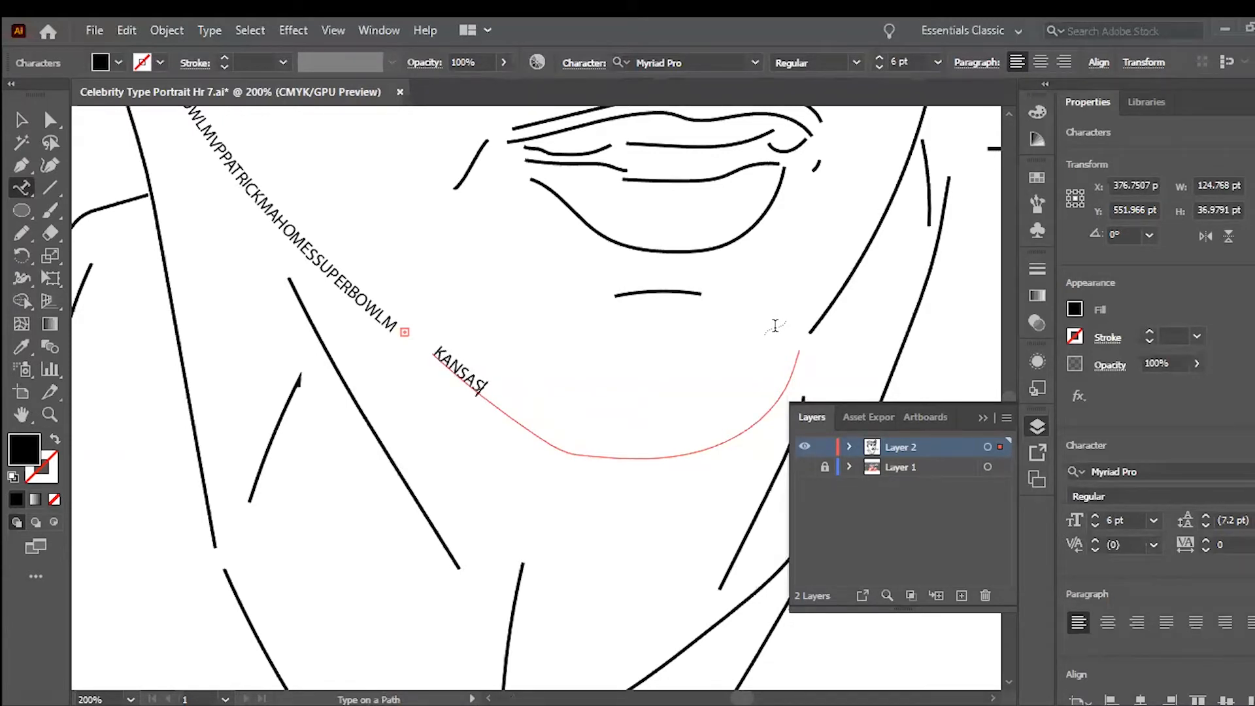
pyautogui.write('CITYCHIEFS')
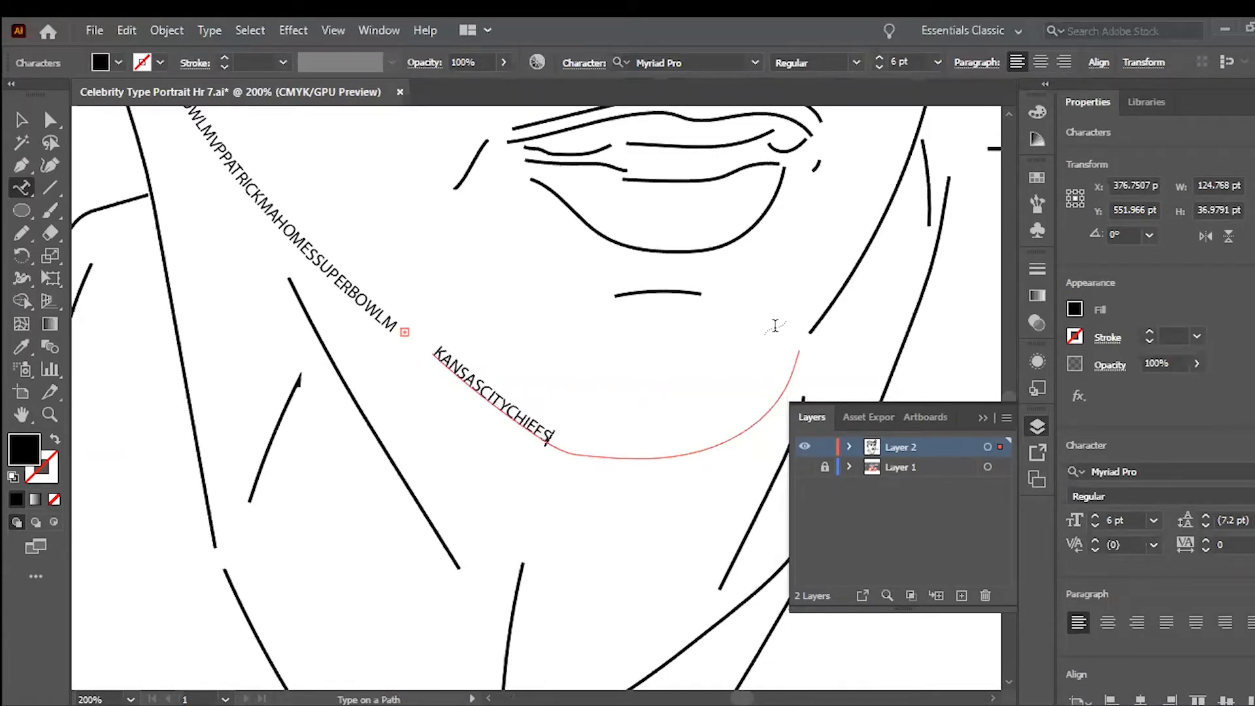
pyautogui.write('KANSASCHI')
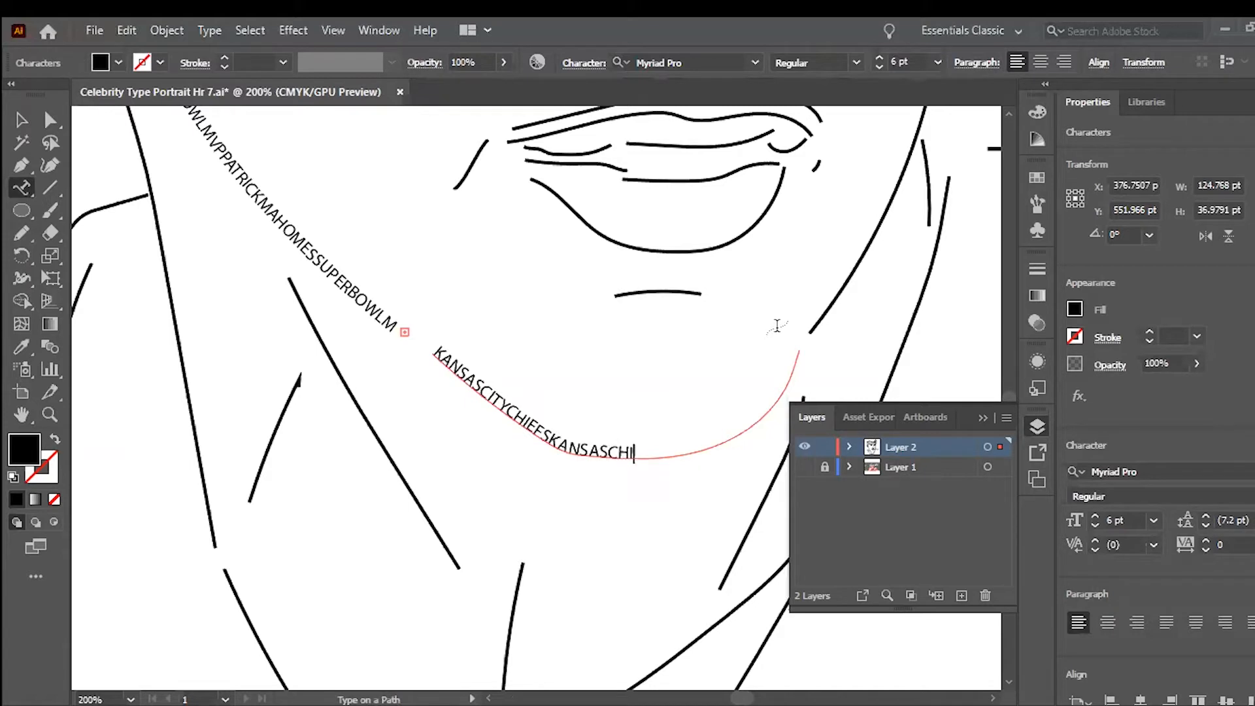
pyautogui.write('EFSKANSAS')
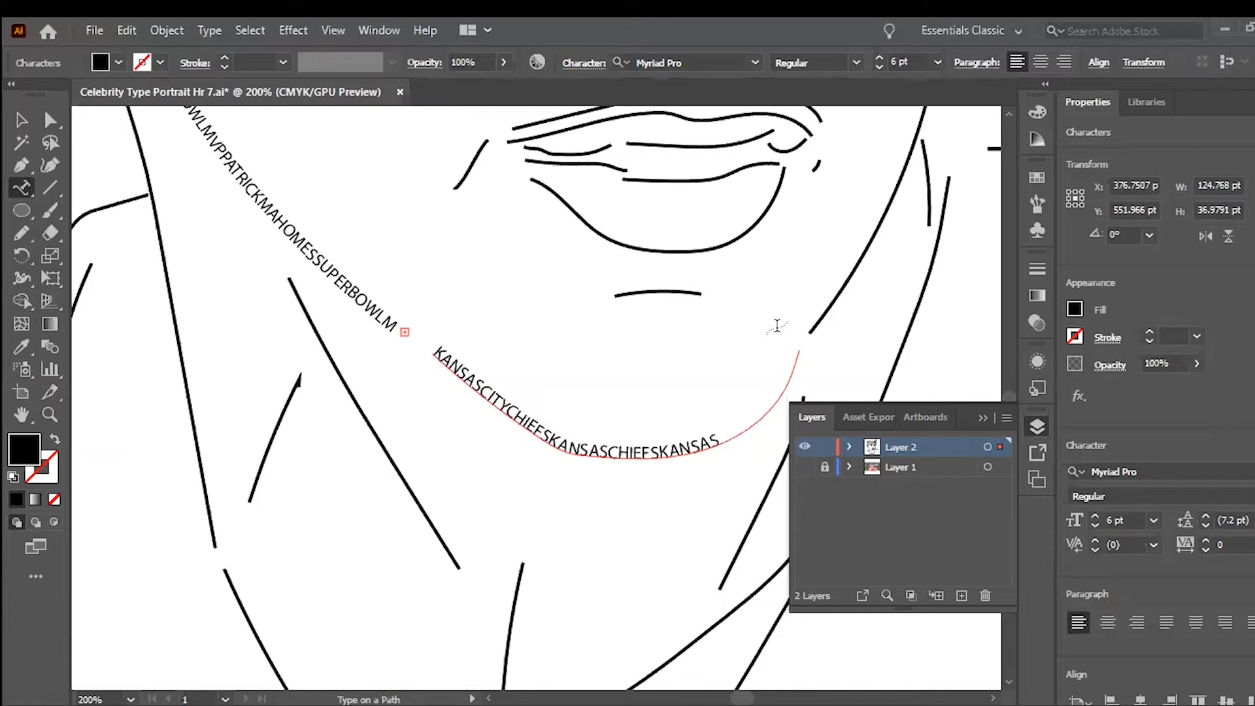
# - Insert the missing "CITY" before the second "CHIEFS" in the chin text, and add "CITYCHIEFS" at its end
pyautogui.click(616, 452)
pyautogui.write('CITY')
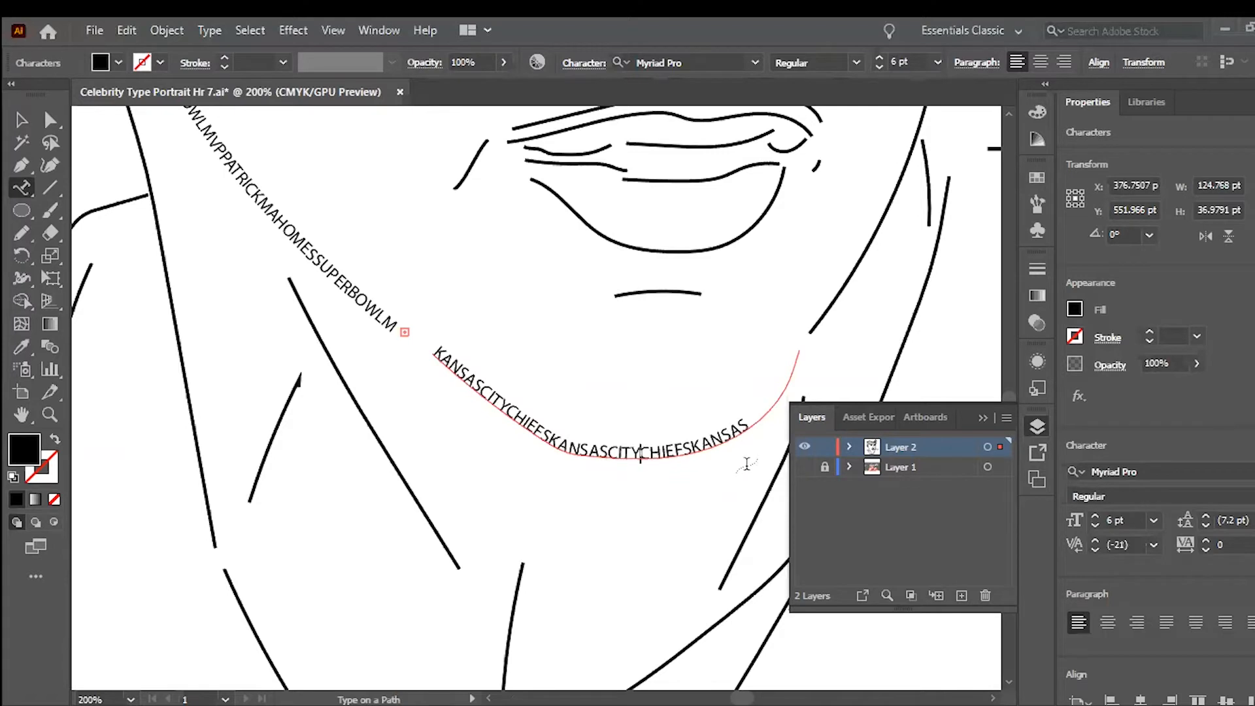
pyautogui.click(751, 427)
pyautogui.write('CITYCHIEFS')
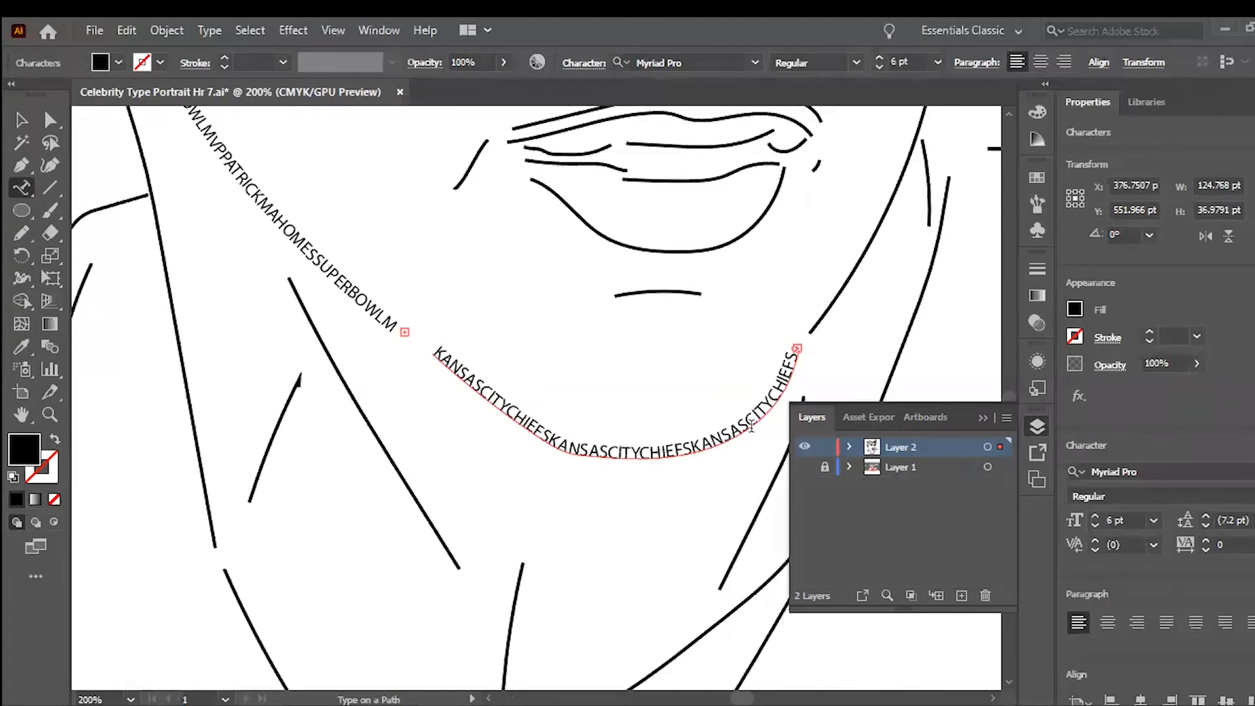
pyautogui.hotkey('ctrl', '0')
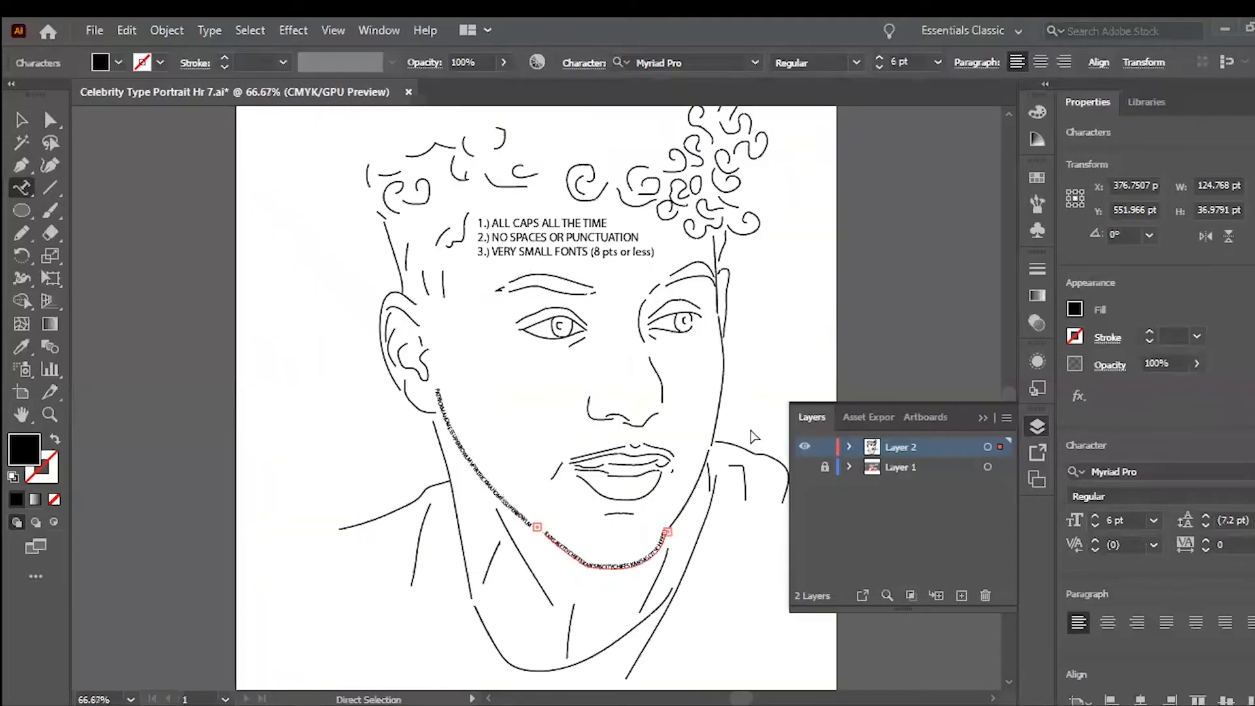
pyautogui.hotkey('ctrl', '+')
pyautogui.hotkey('ctrl', '+')
pyautogui.scroll(-3, 751, 426)
pyautogui.moveTo(651, 489); pyautogui.dragTo(420, 490)
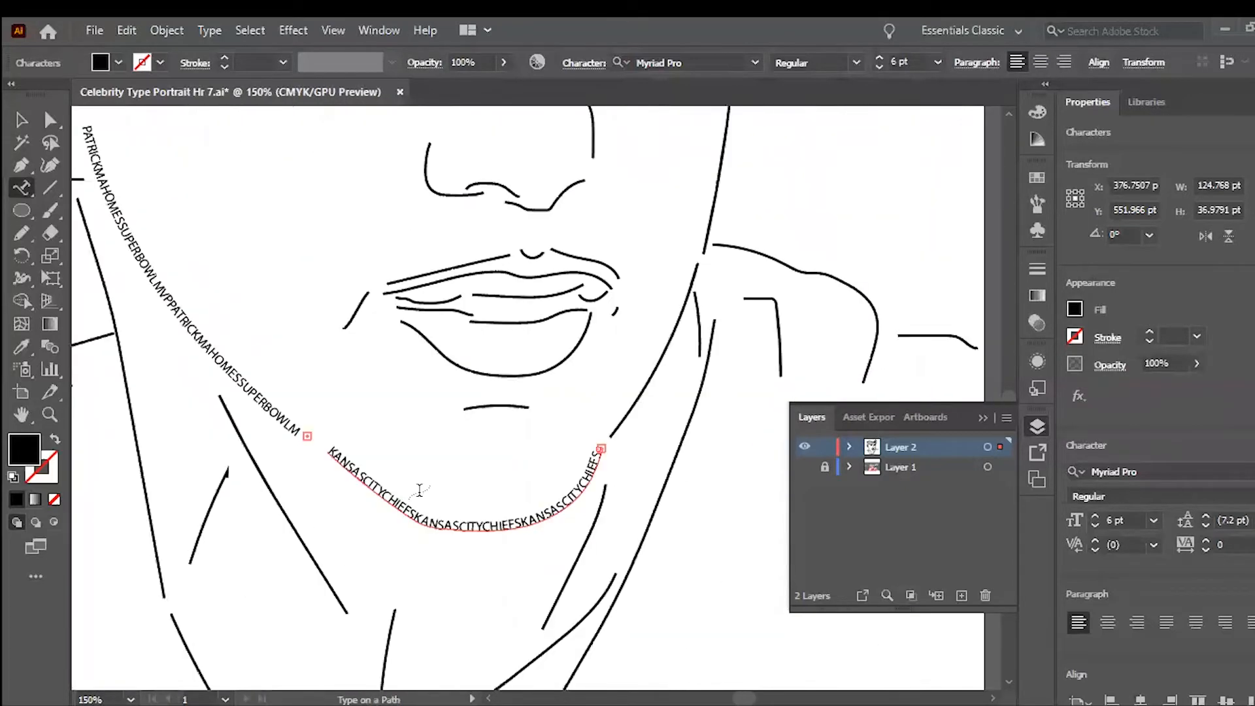
pyautogui.click(21, 120)
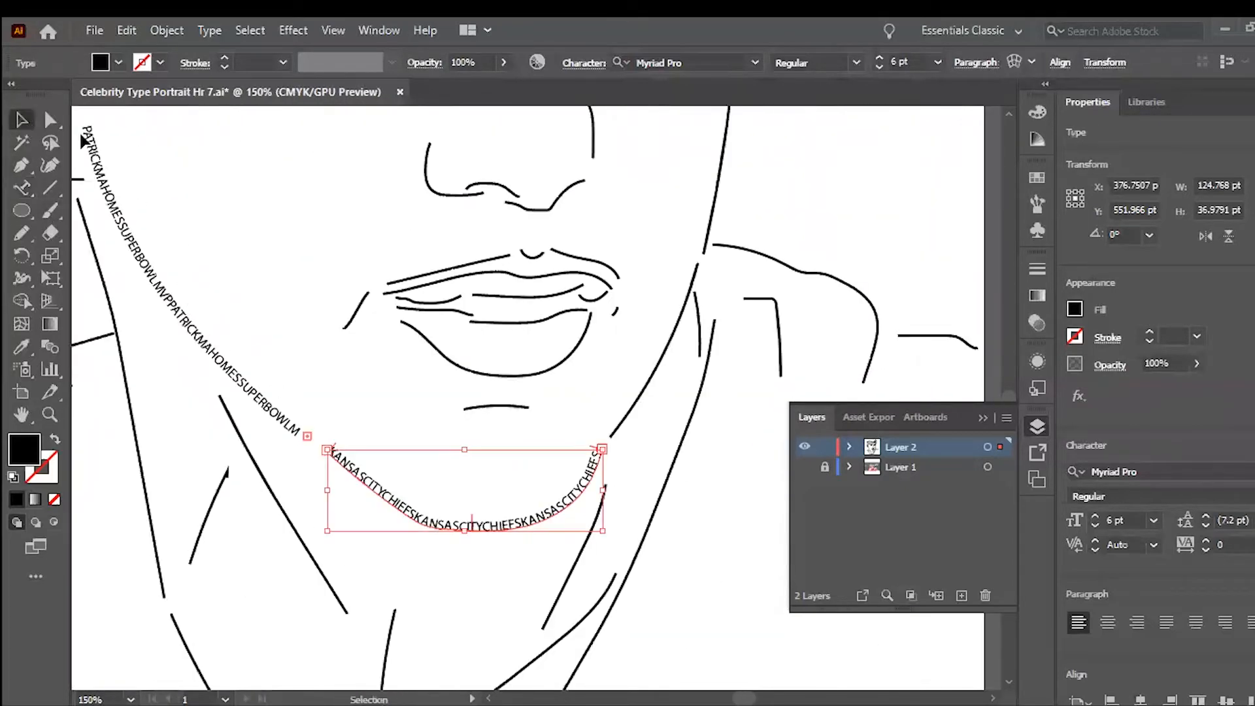
# - Compare the lettered jaw and chin lines with the reference photo by showing Layer 1, and hide that layer again
pyautogui.click(327, 232)
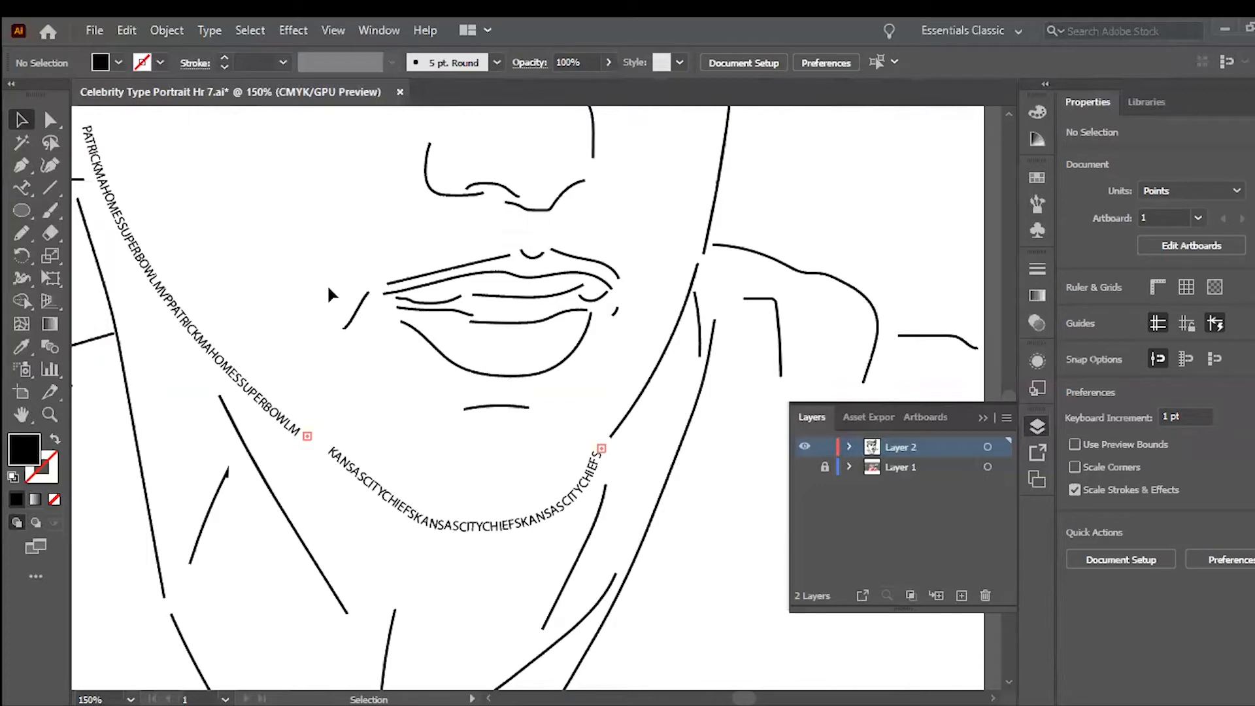
pyautogui.hscroll(-5, 328, 289)
pyautogui.scroll(3, 328, 290)
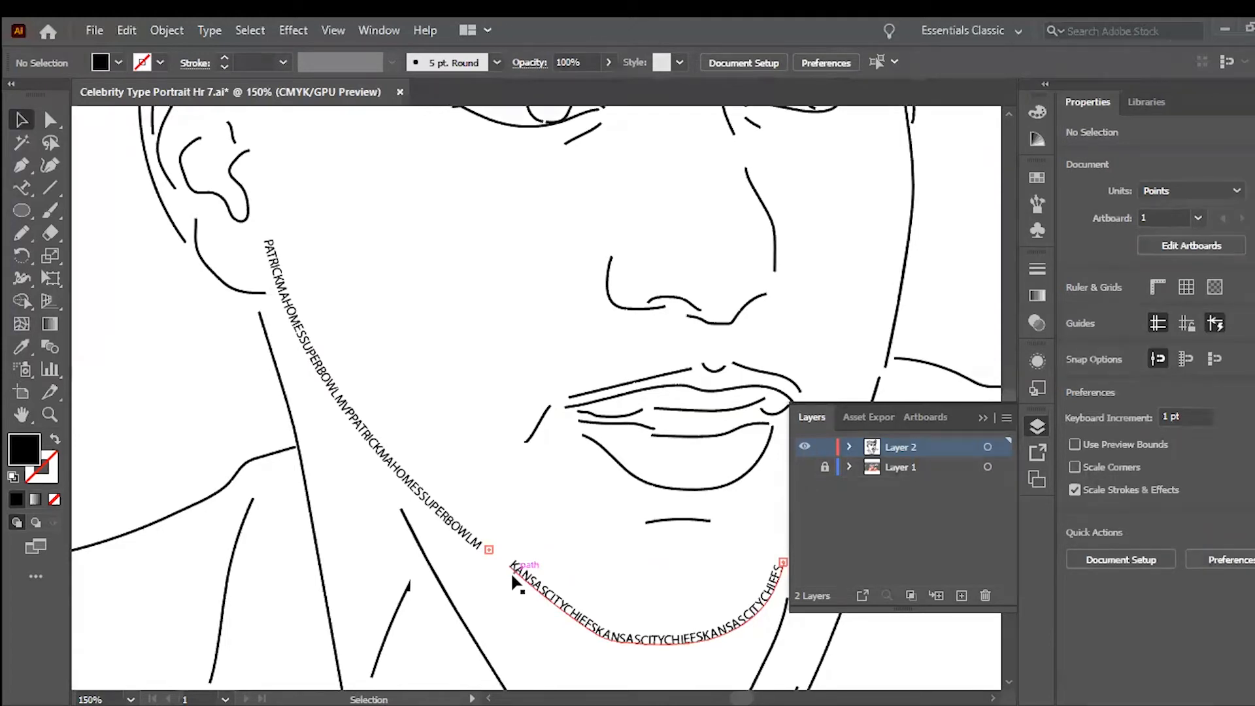
pyautogui.hscroll(3, 514, 575)
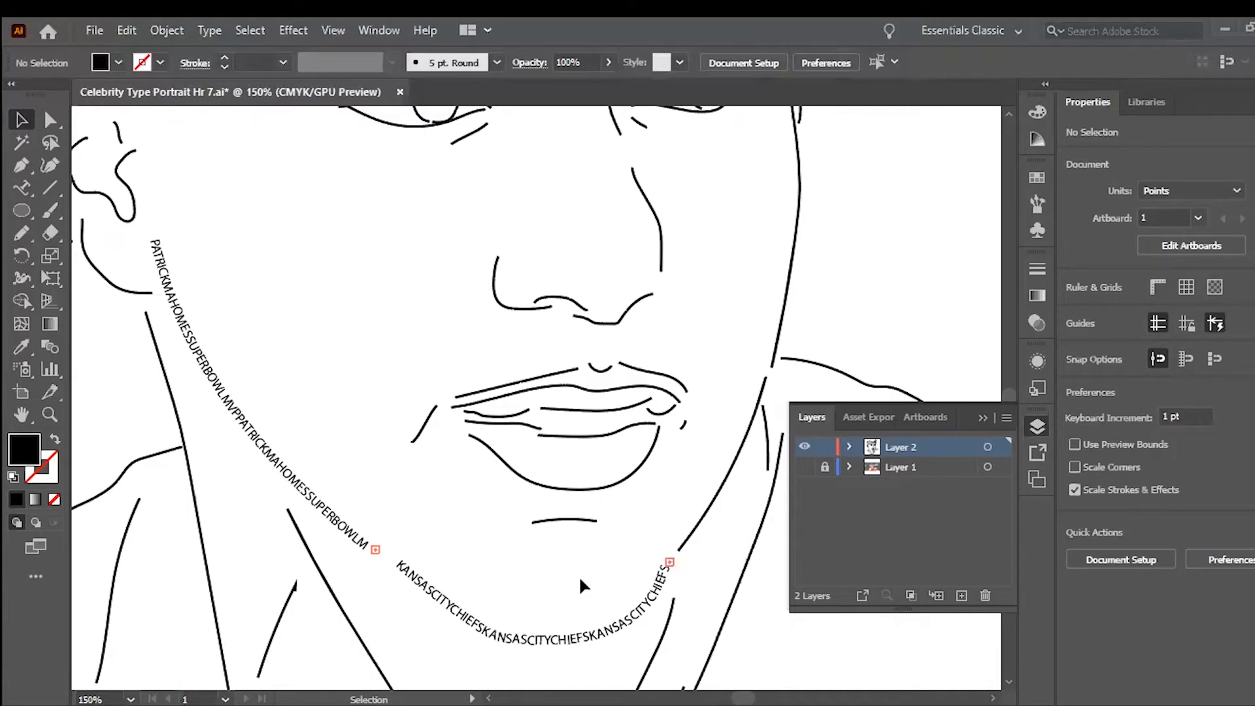
pyautogui.click(805, 468)
pyautogui.click(805, 468)
pyautogui.click(805, 469)
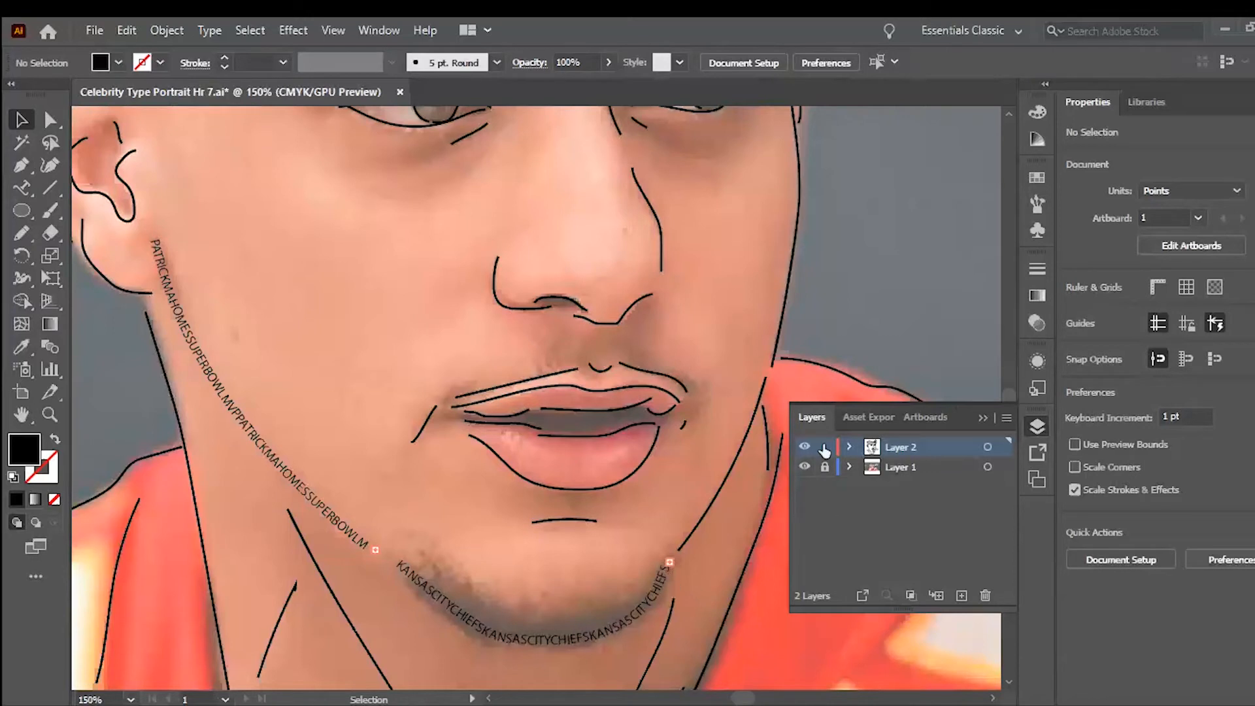
pyautogui.click(805, 468)
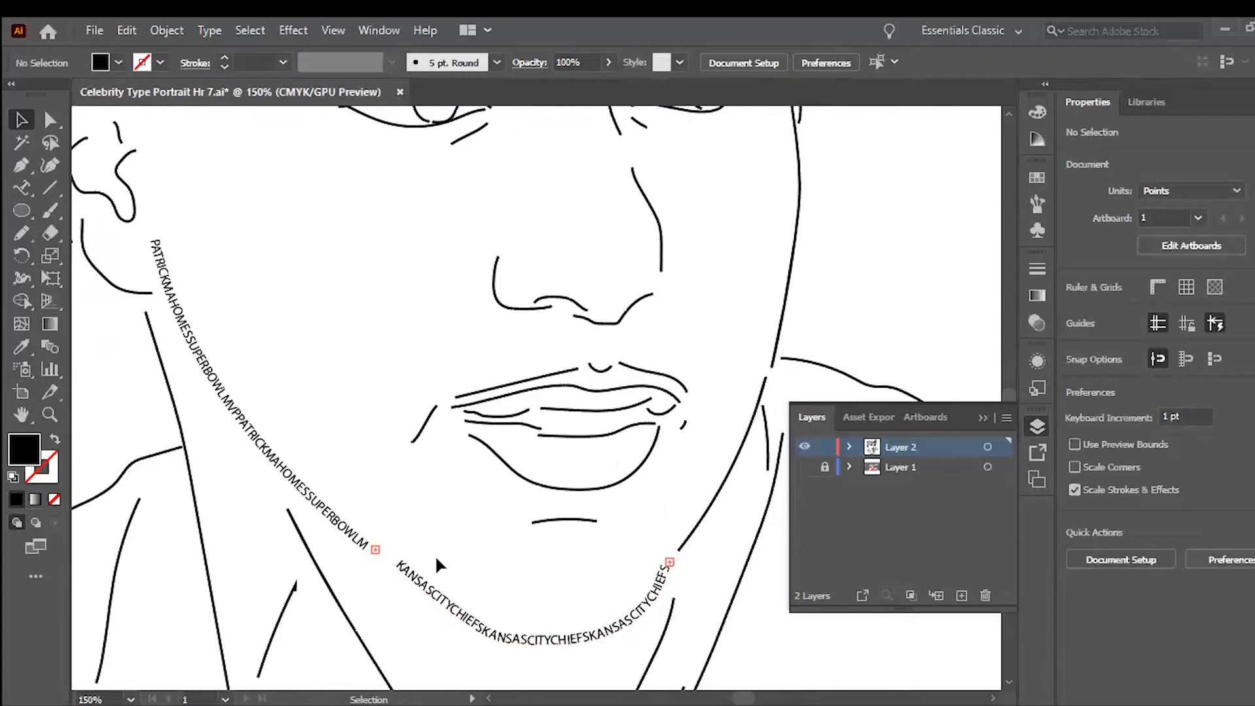
# - Change the font of all the "KANSASCITYCHIEFS" text on the chin path to Cooper Black
pyautogui.hotkey('ctrl', '=')
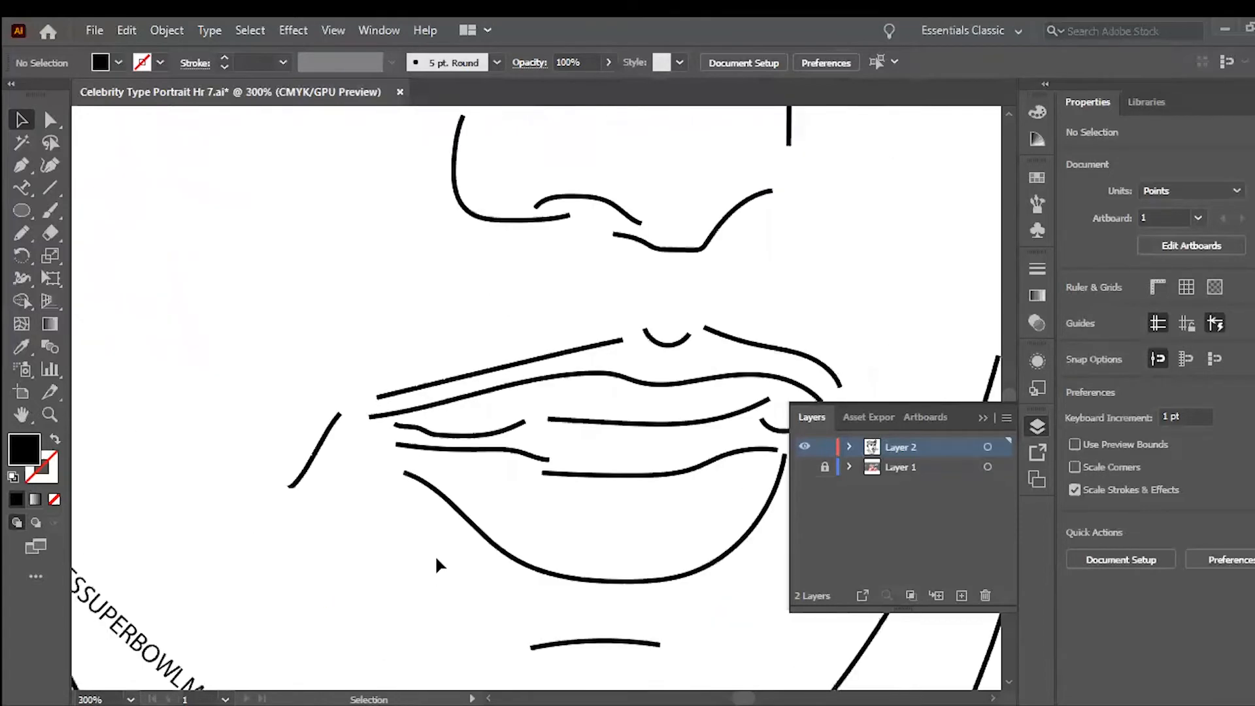
pyautogui.scroll(-5, 436, 560)
pyautogui.scroll(-4, 436, 561)
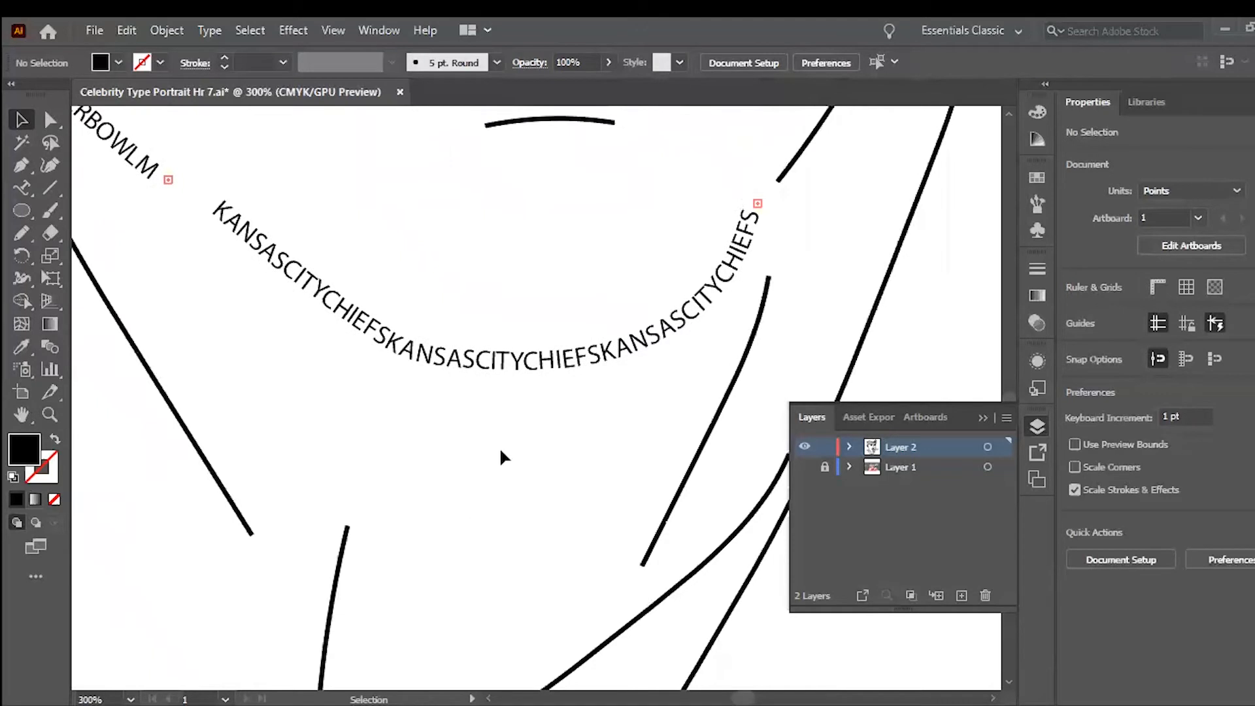
pyautogui.scroll(2, 458, 425)
pyautogui.click(22, 189)
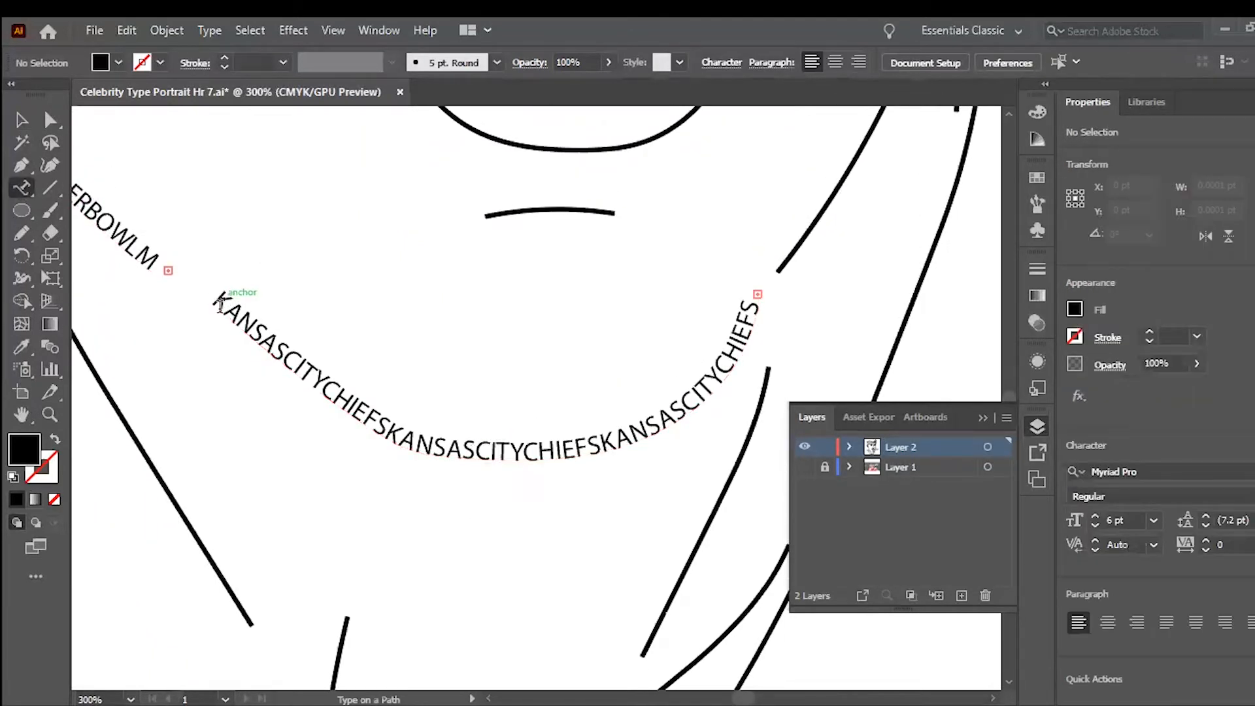
pyautogui.moveTo(222, 295); pyautogui.dragTo(804, 285)
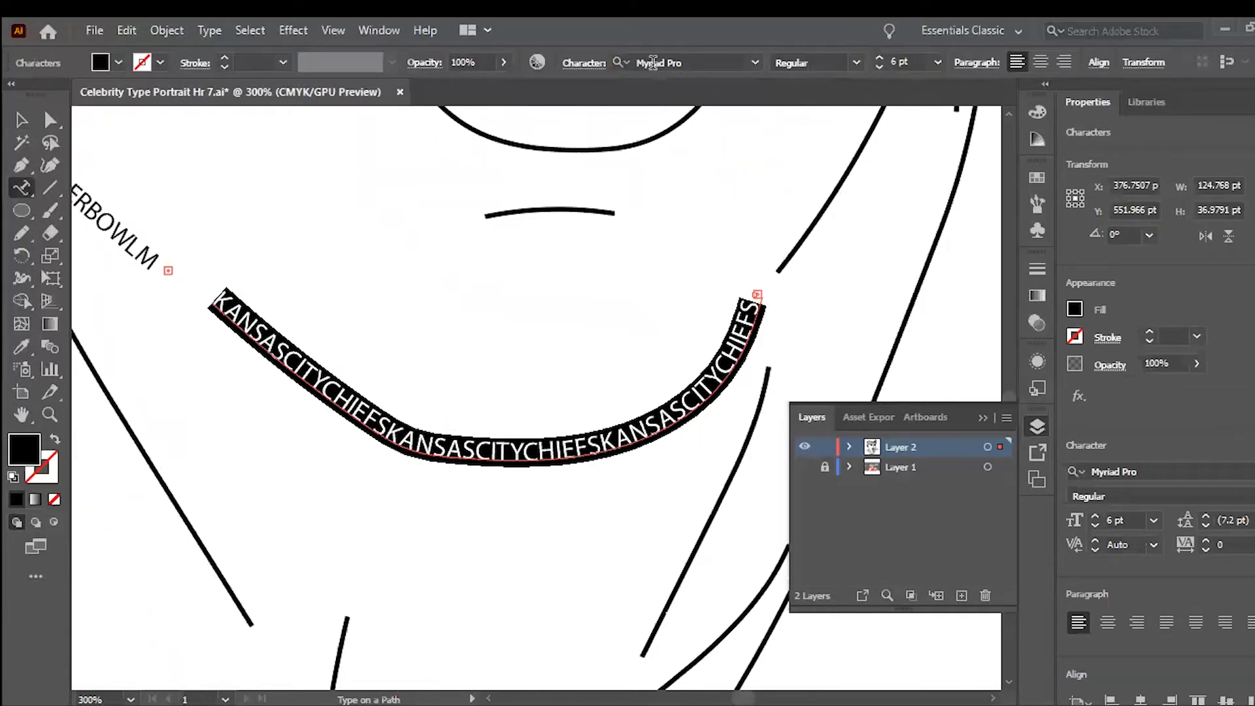
pyautogui.click(755, 62)
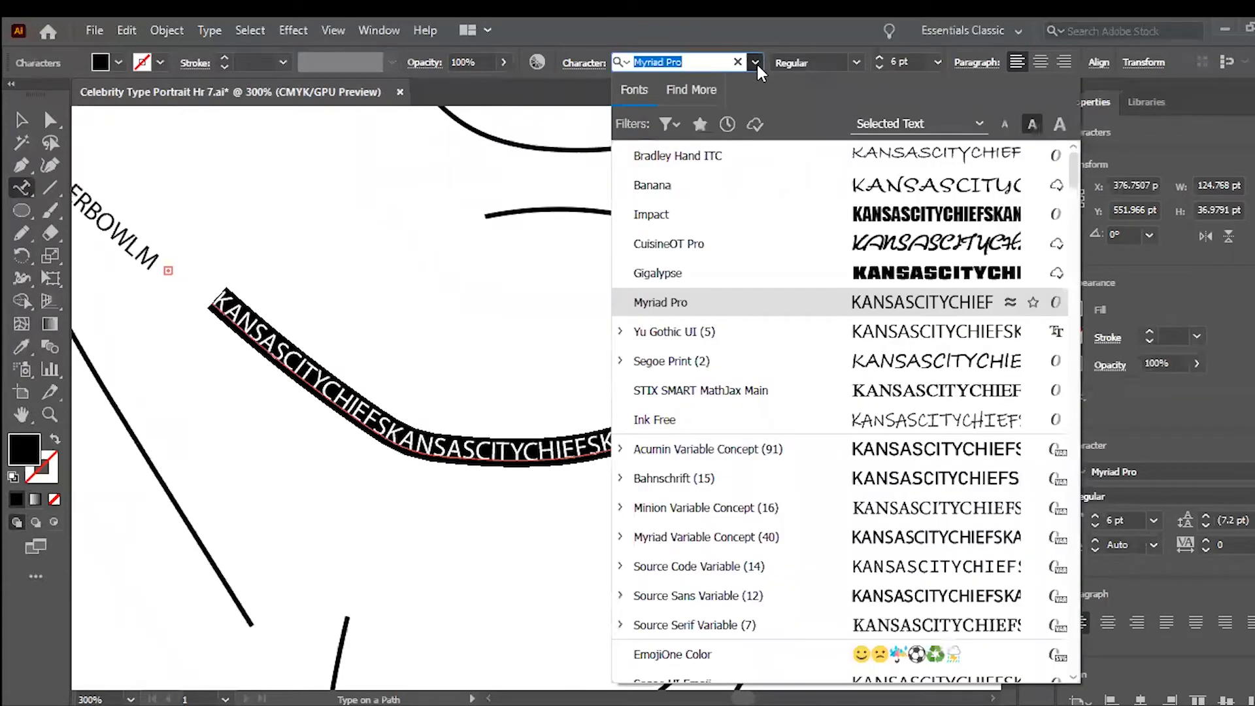
pyautogui.click(756, 61)
pyautogui.click(756, 62)
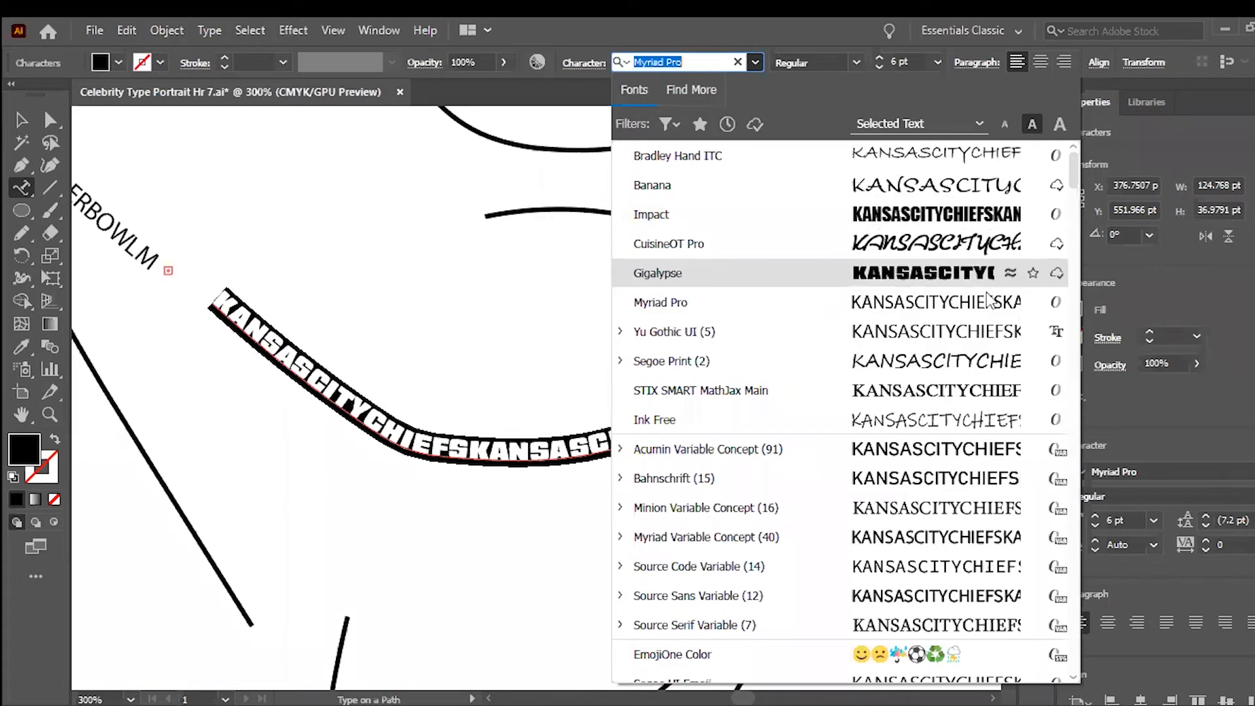
pyautogui.scroll(-6, 844, 294)
pyautogui.scroll(-1, 832, 379)
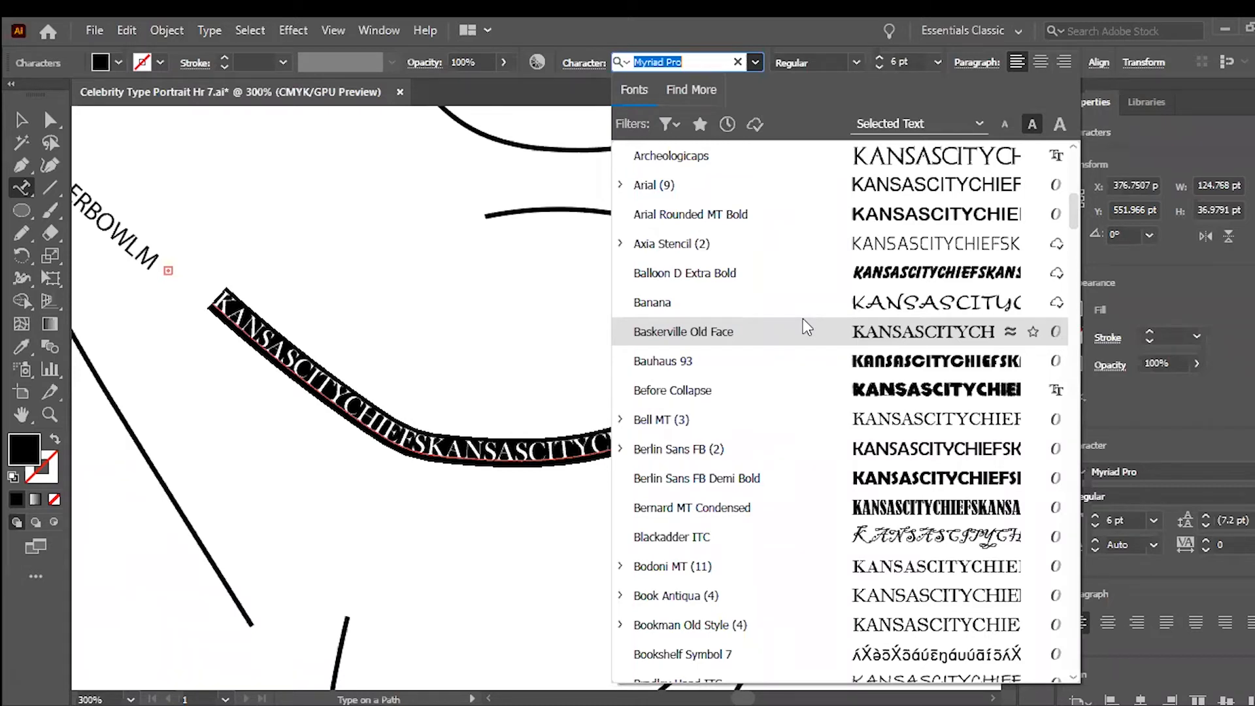
pyautogui.scroll(-5, 889, 327)
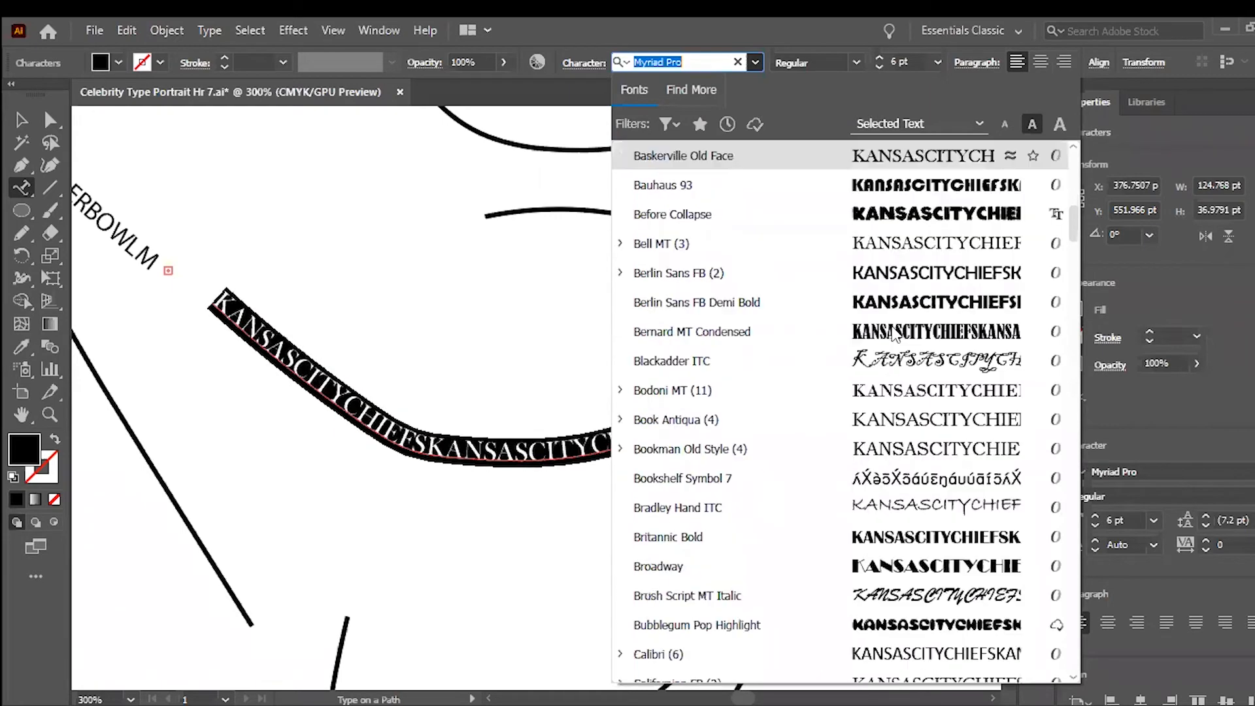
pyautogui.scroll(-10, 896, 333)
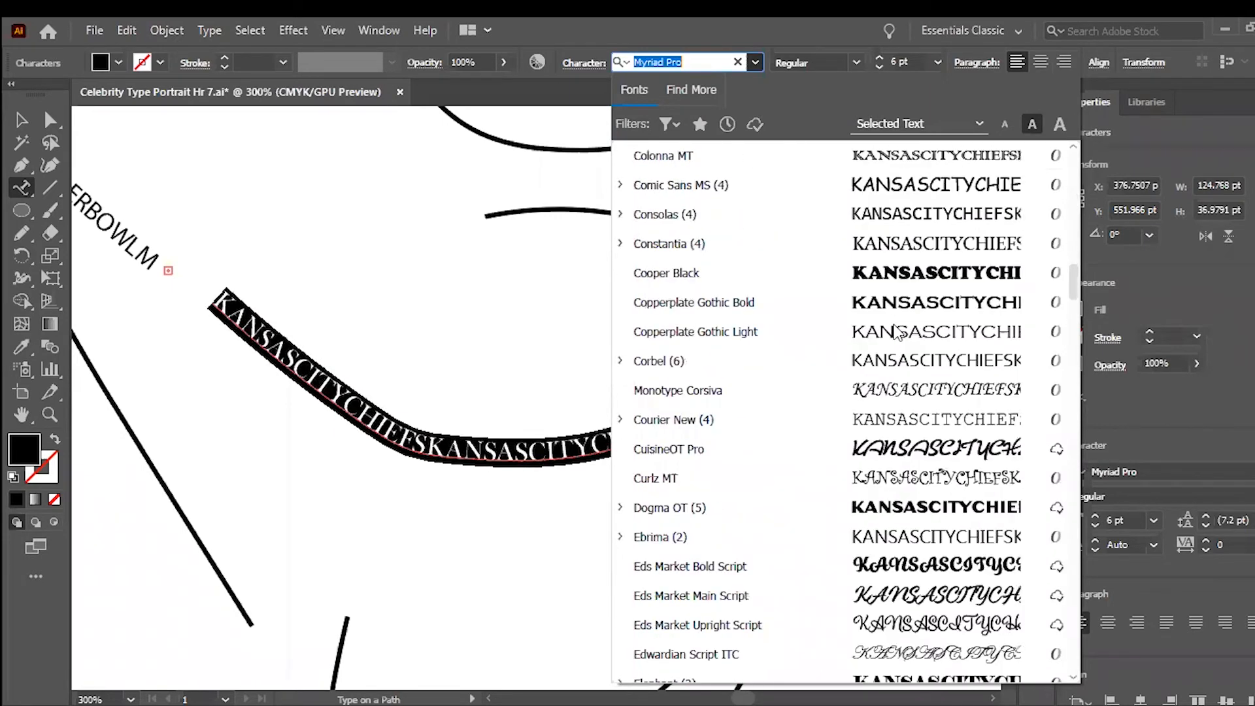
pyautogui.scroll(-2, 896, 332)
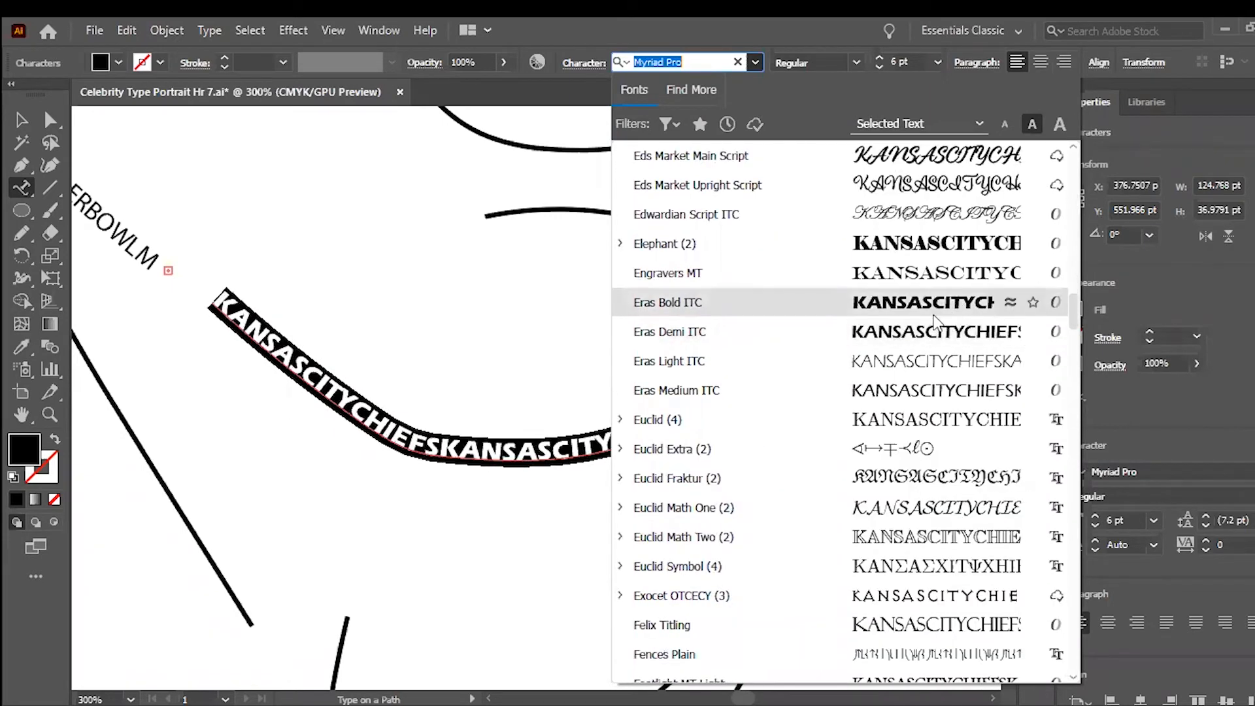
pyautogui.scroll(-5, 928, 324)
pyautogui.scroll(3, 936, 322)
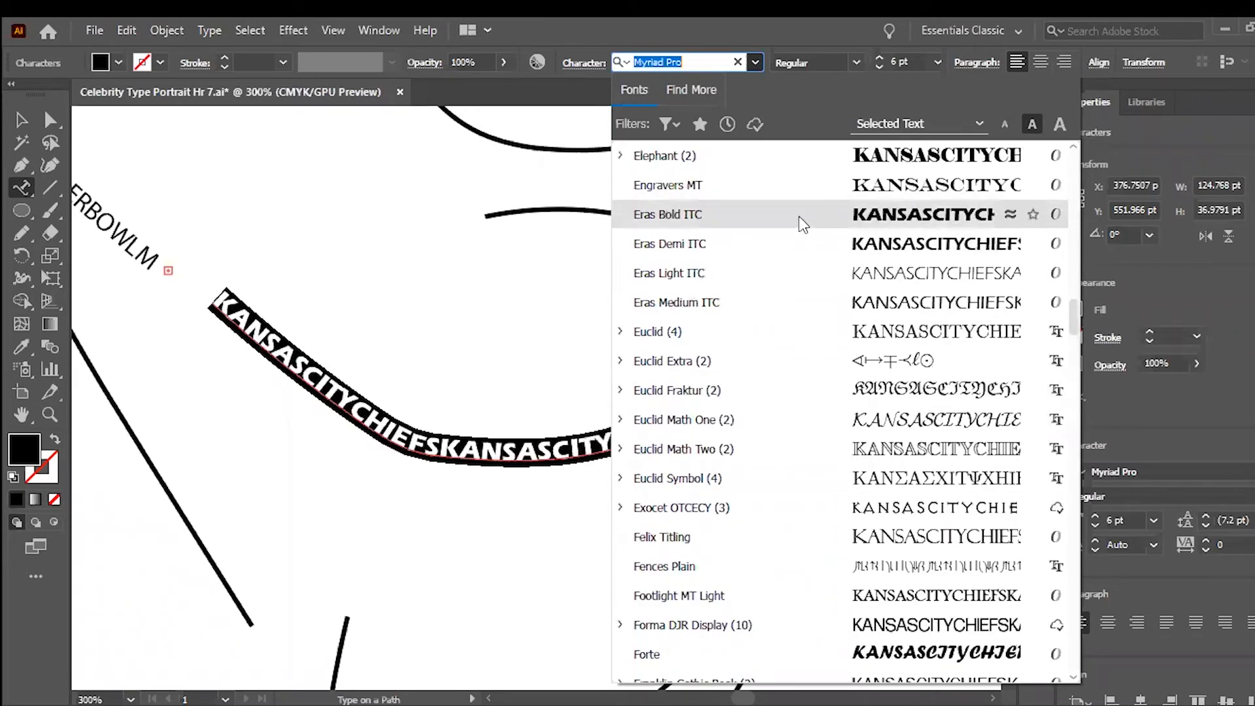
pyautogui.scroll(-3, 869, 225)
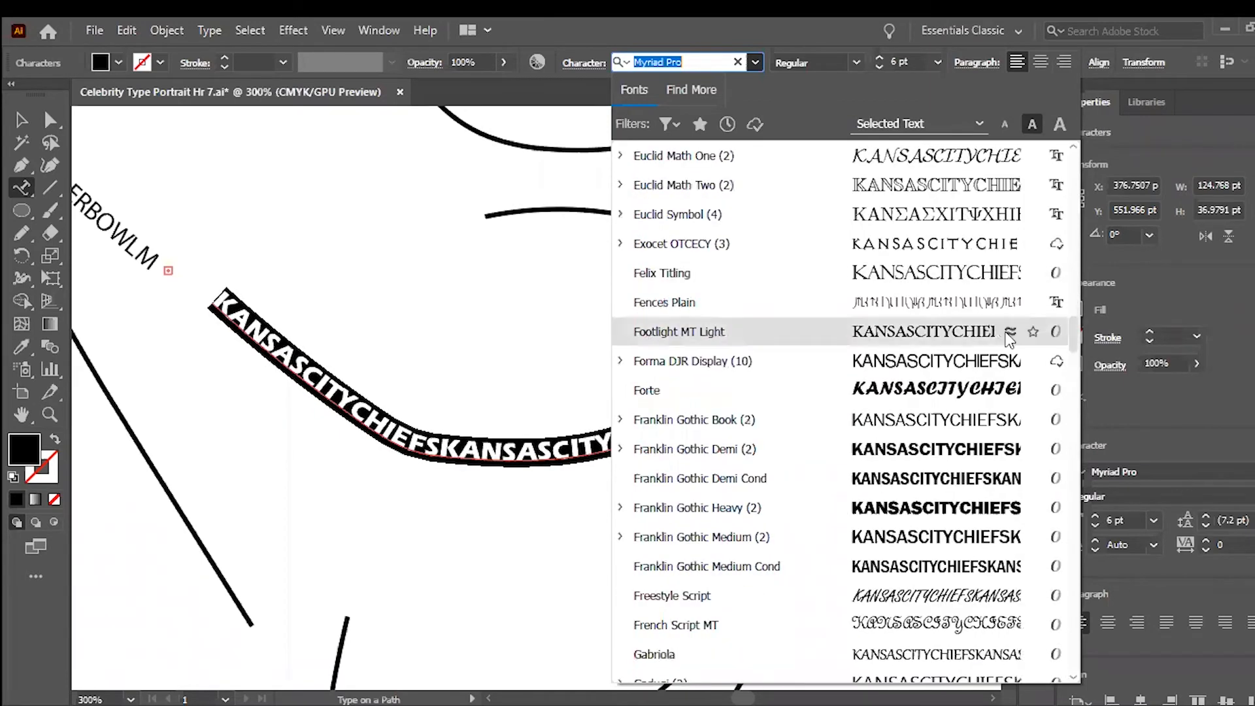
pyautogui.scroll(5, 948, 379)
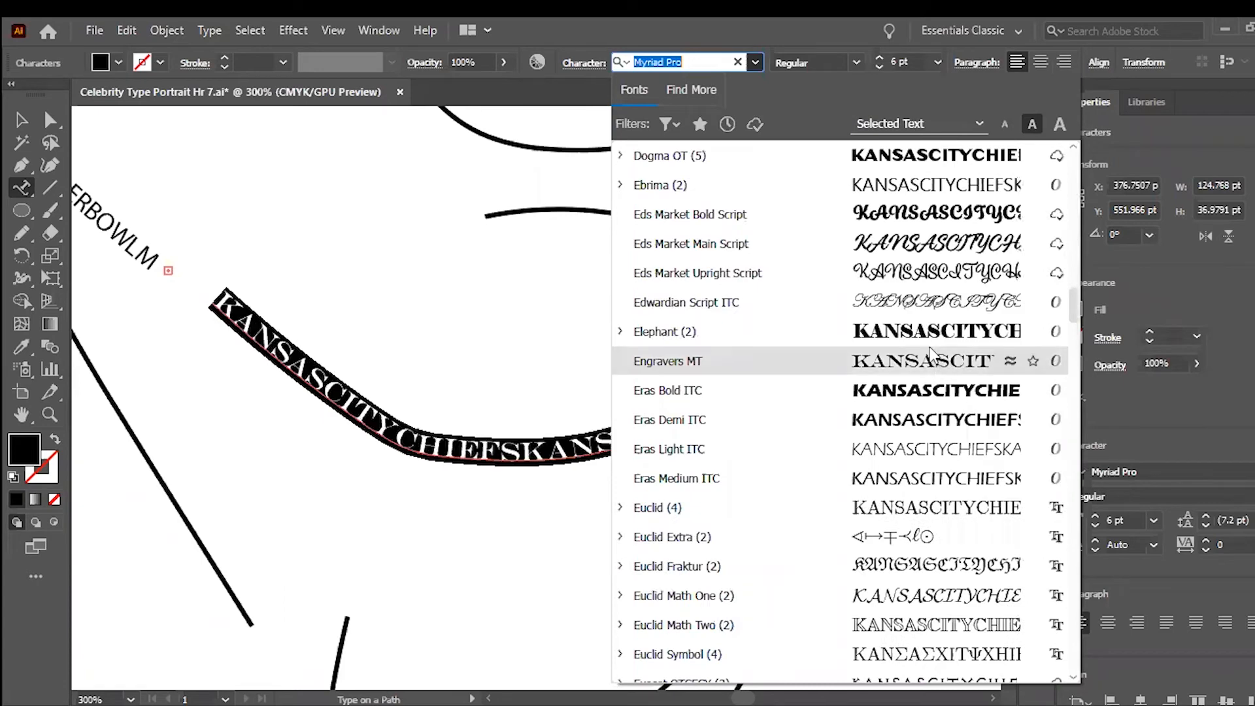
pyautogui.scroll(2, 935, 358)
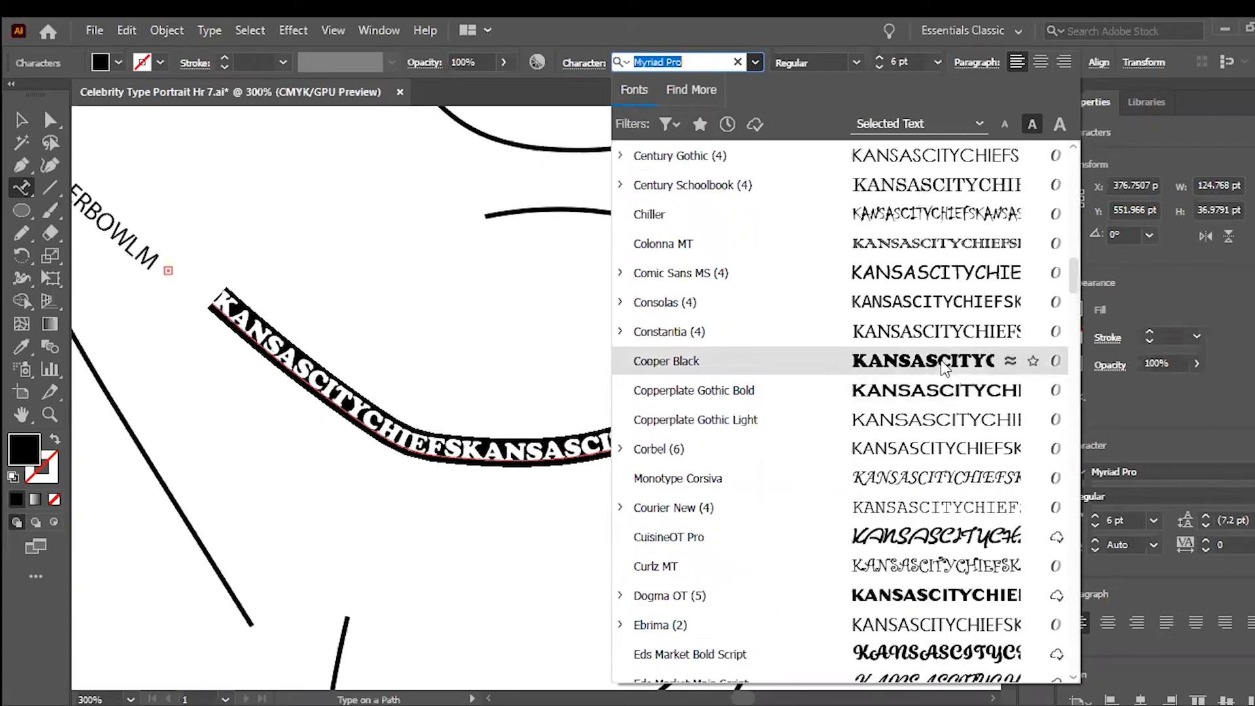
pyautogui.click(944, 366)
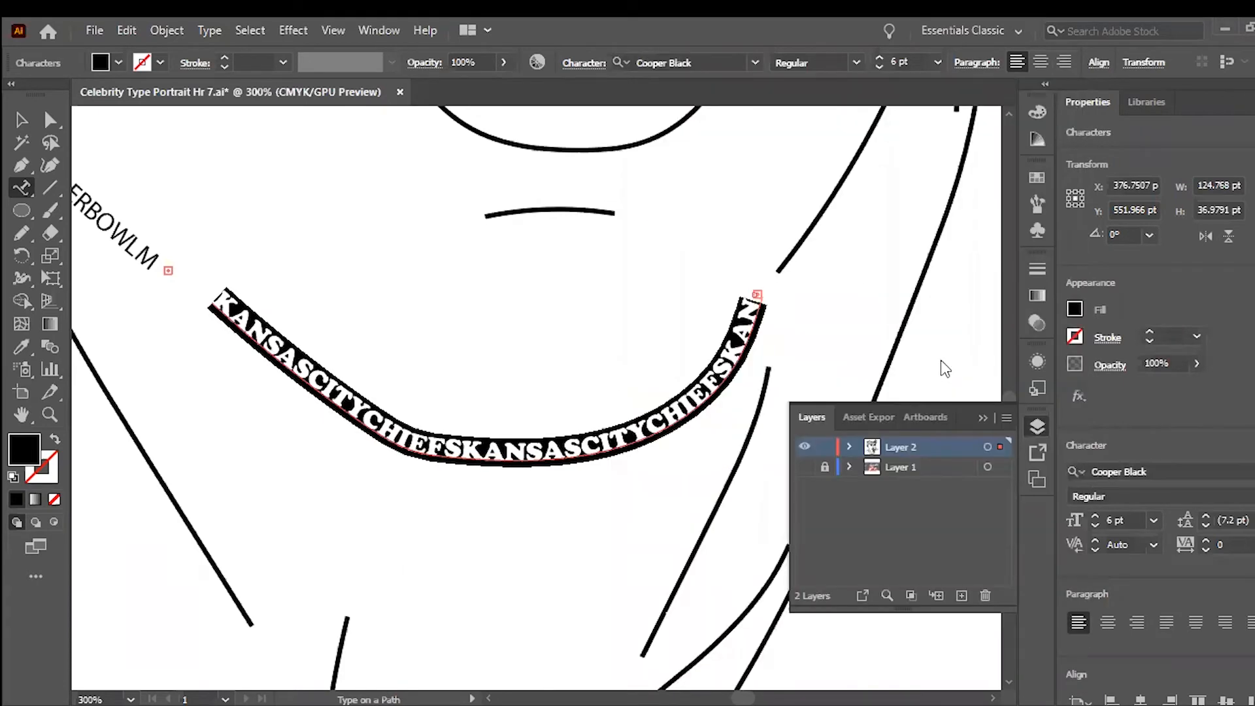
# - Set the chin text's size to 8 pt, deselect it and check it against the whole portrait
pyautogui.click(24, 123)
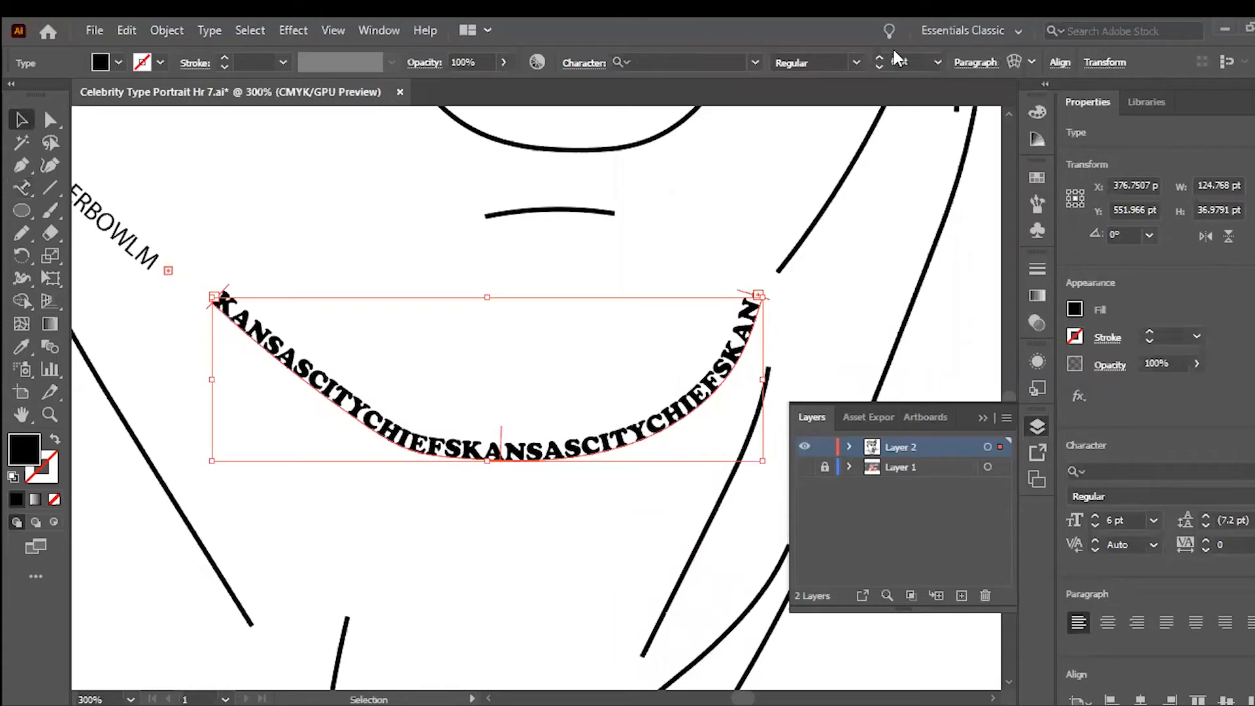
pyautogui.click(880, 59)
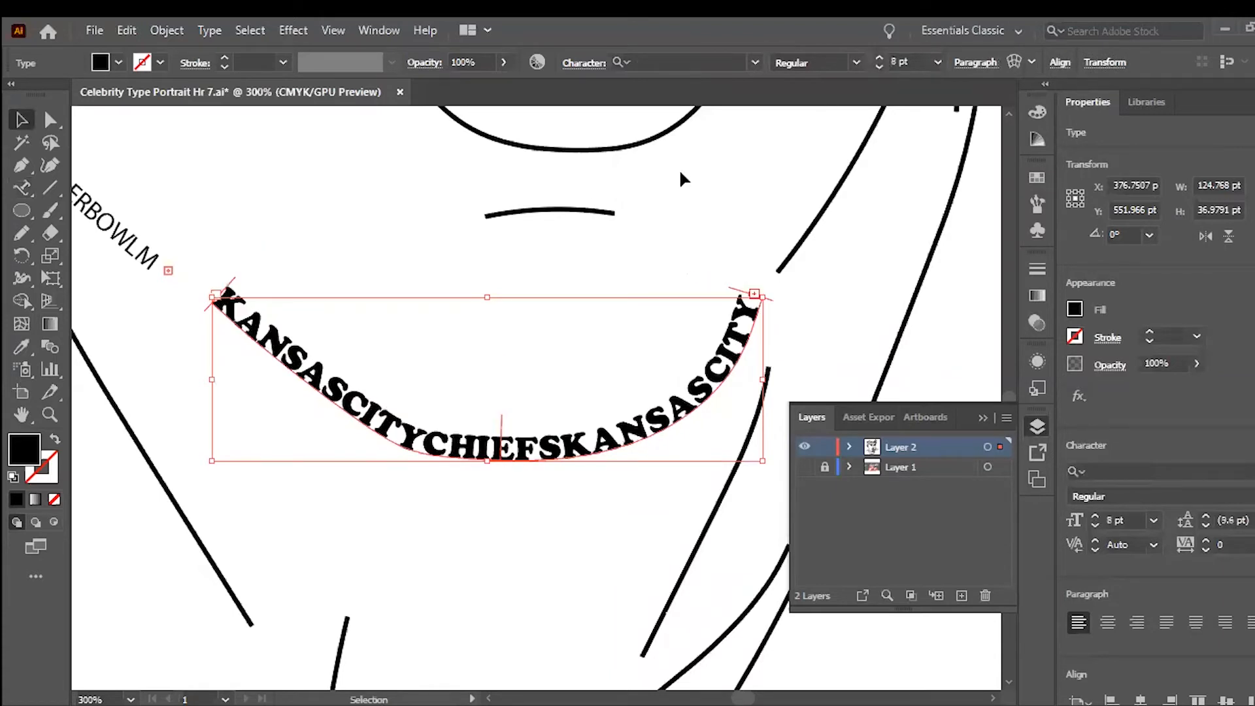
pyautogui.click(346, 177)
pyautogui.hotkey('ctrl', '0')
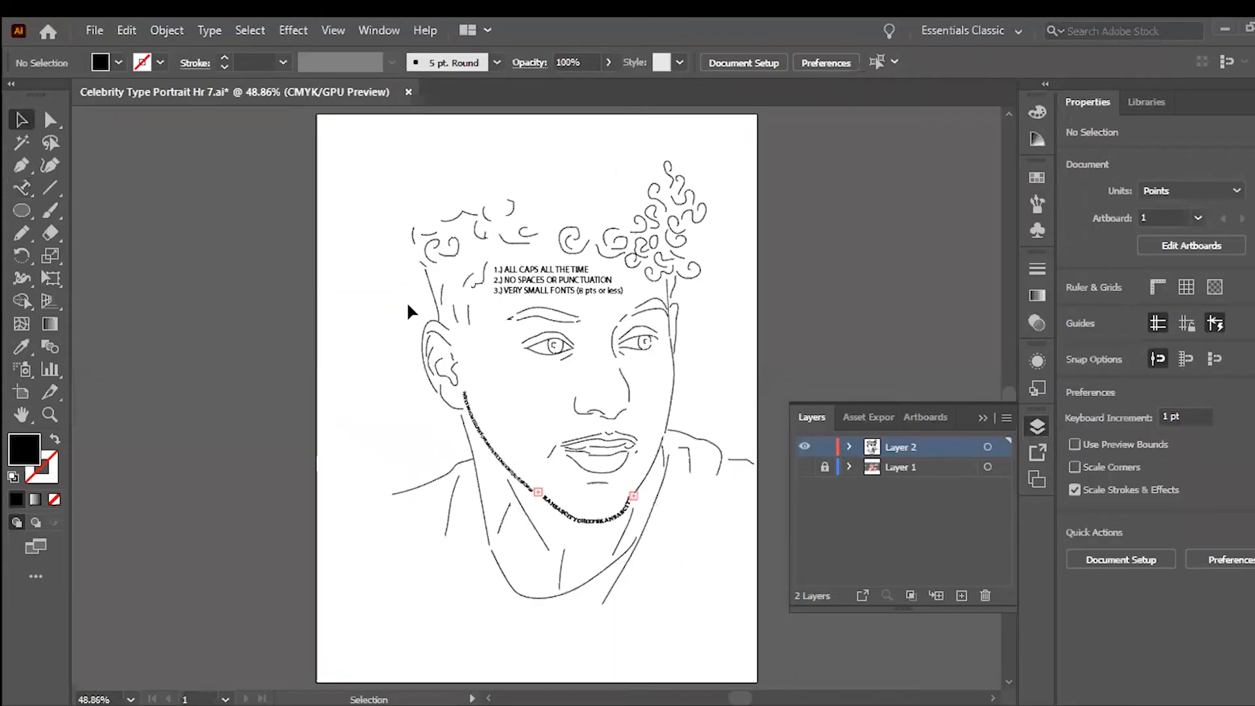
pyautogui.hotkey('ctrl', '1')
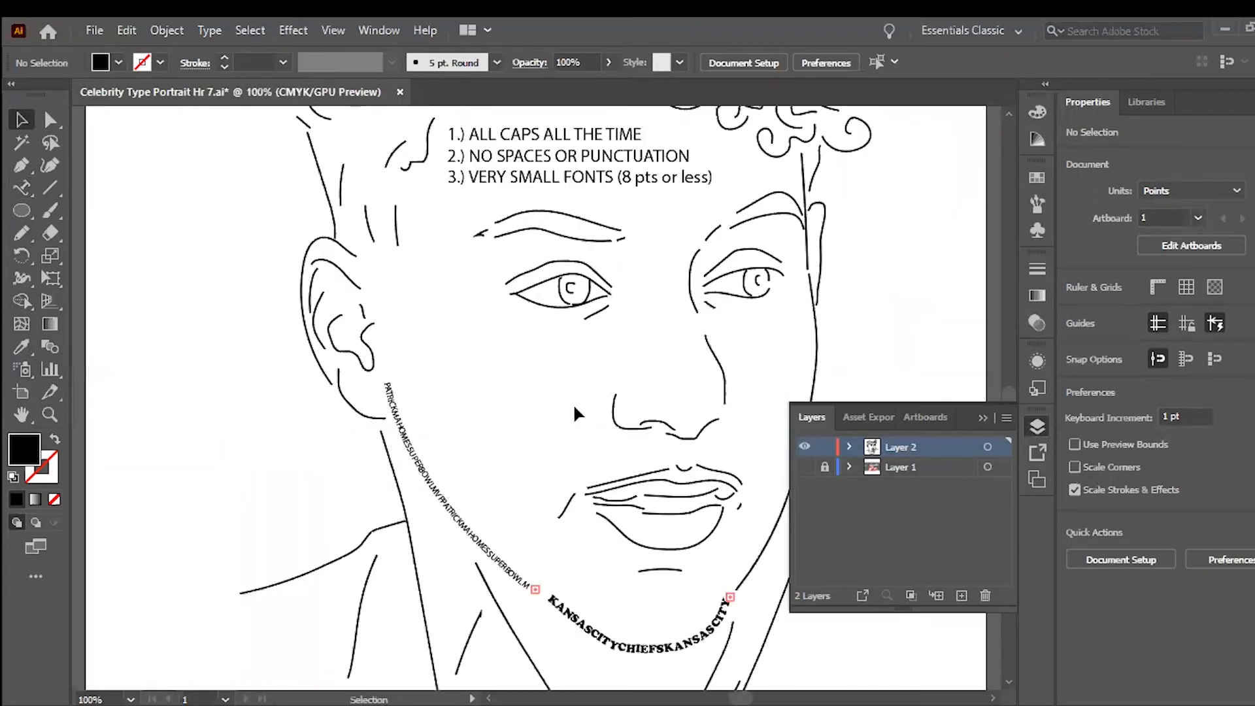
pyautogui.hscroll(3, 576, 412)
pyautogui.scroll(-3, 575, 412)
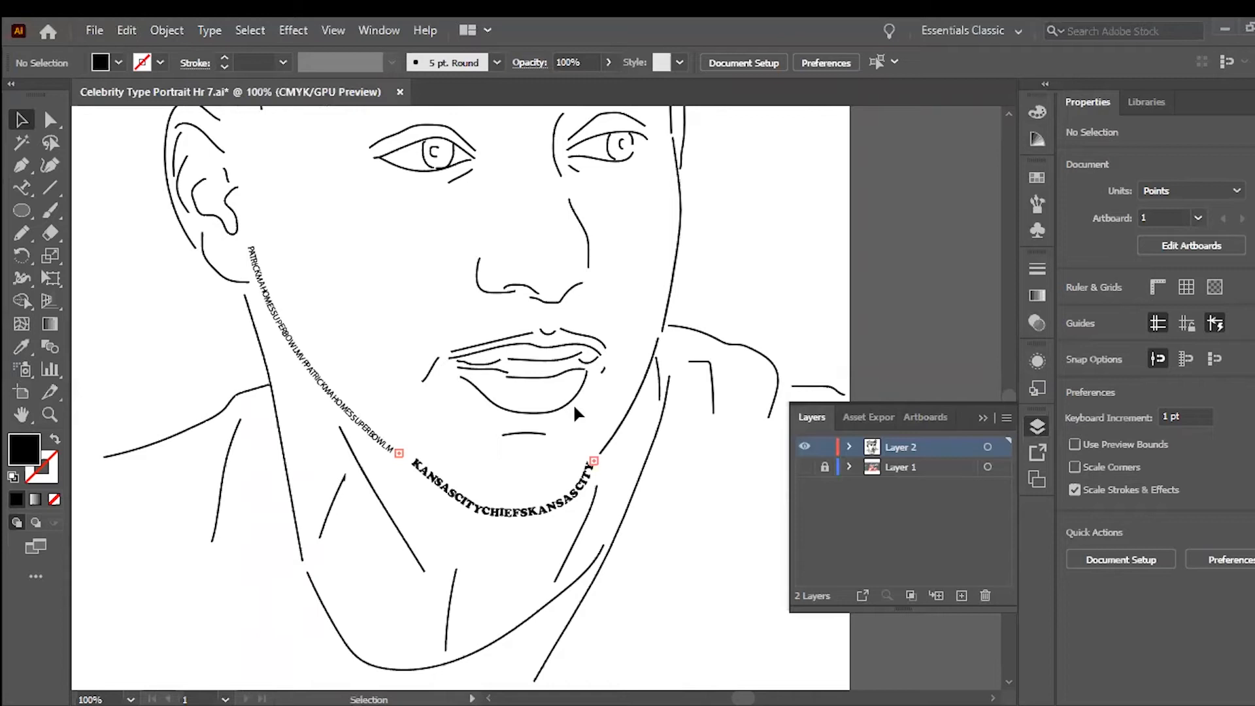
# - Turn the jawline path right of the chin into type on a path, and flip its text to the face side of the line
pyautogui.scroll(1, 574, 408)
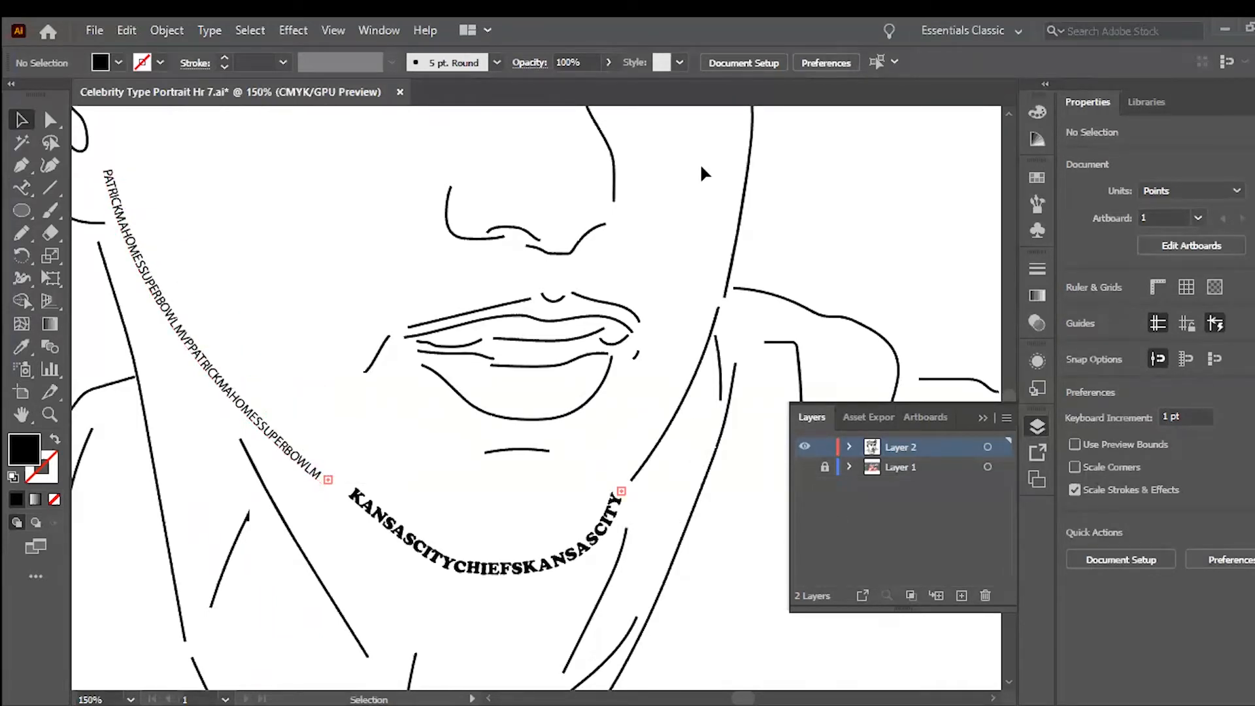
pyautogui.click(31, 188)
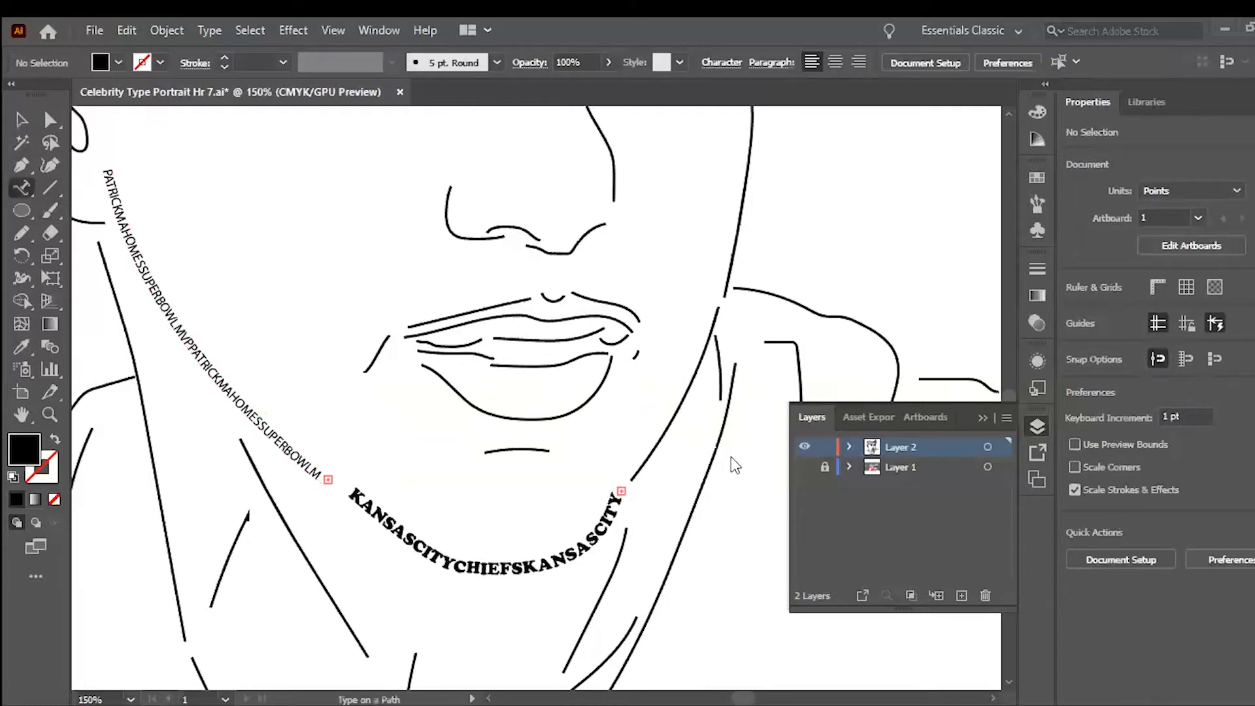
pyautogui.click(652, 455)
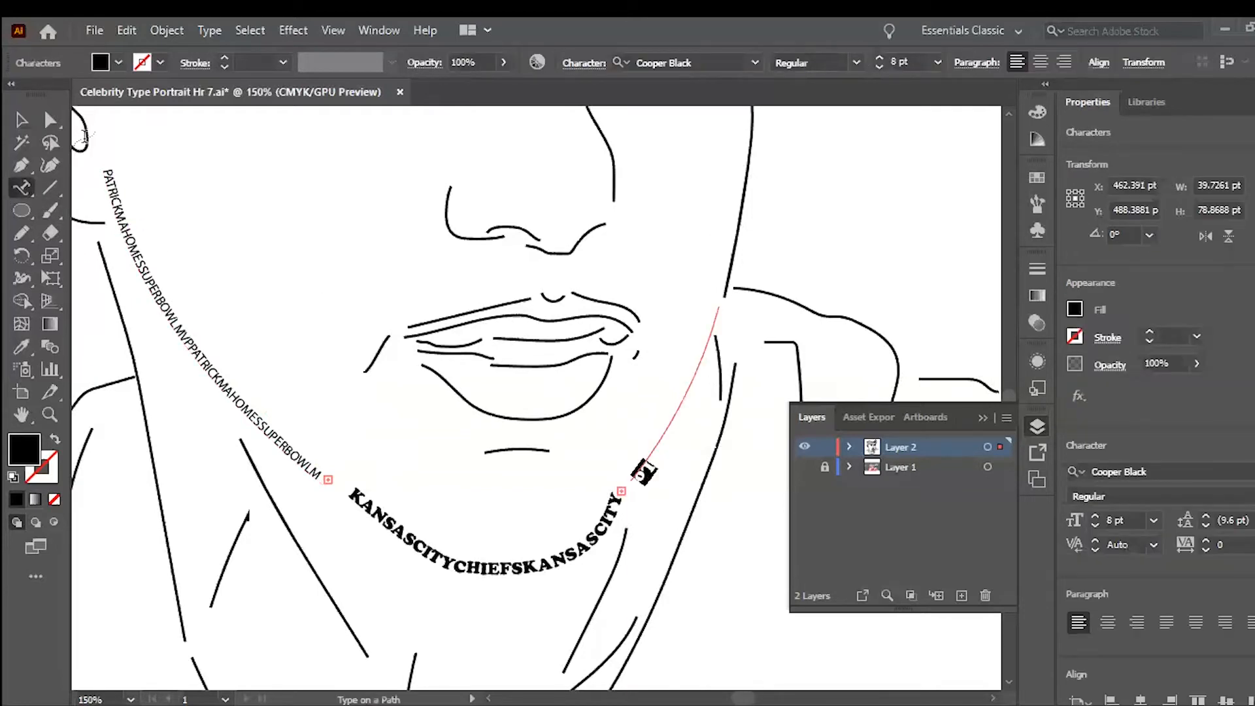
pyautogui.click(51, 120)
pyautogui.moveTo(660, 476); pyautogui.dragTo(592, 389)
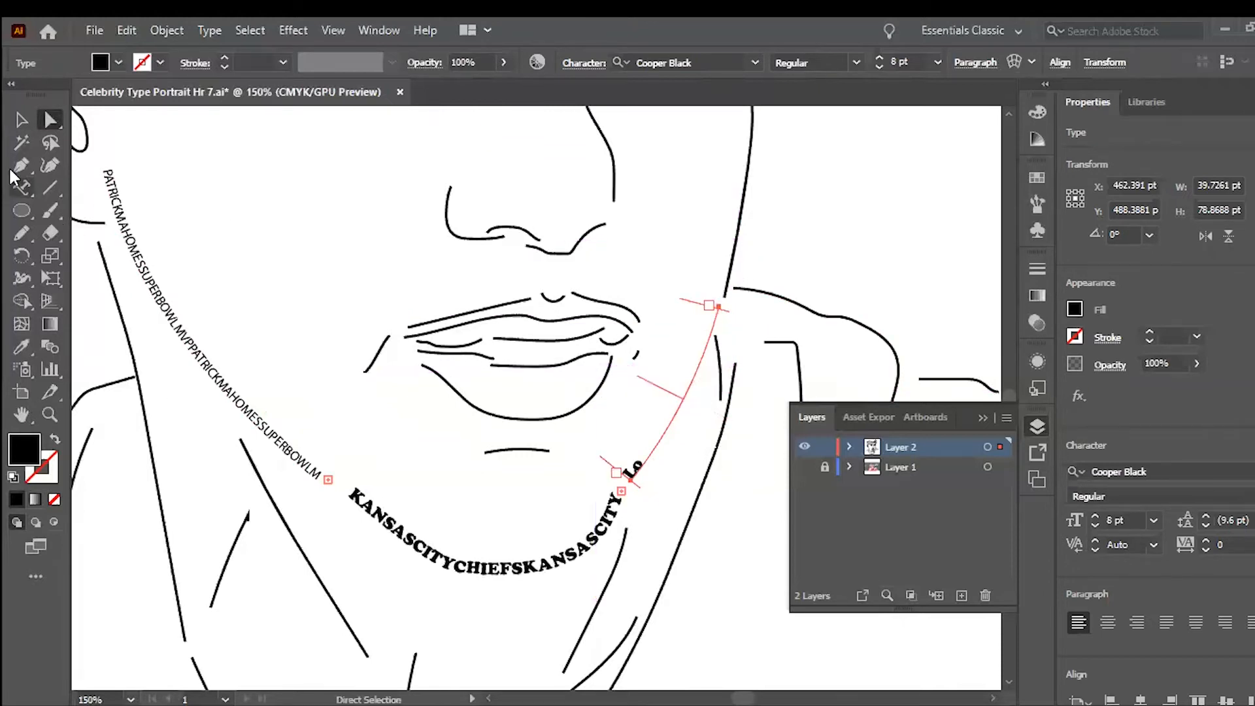
# - Clear the placeholder text from the jawline path right of the chin and set its type to 6 pt Myriad Pro
pyautogui.click(22, 188)
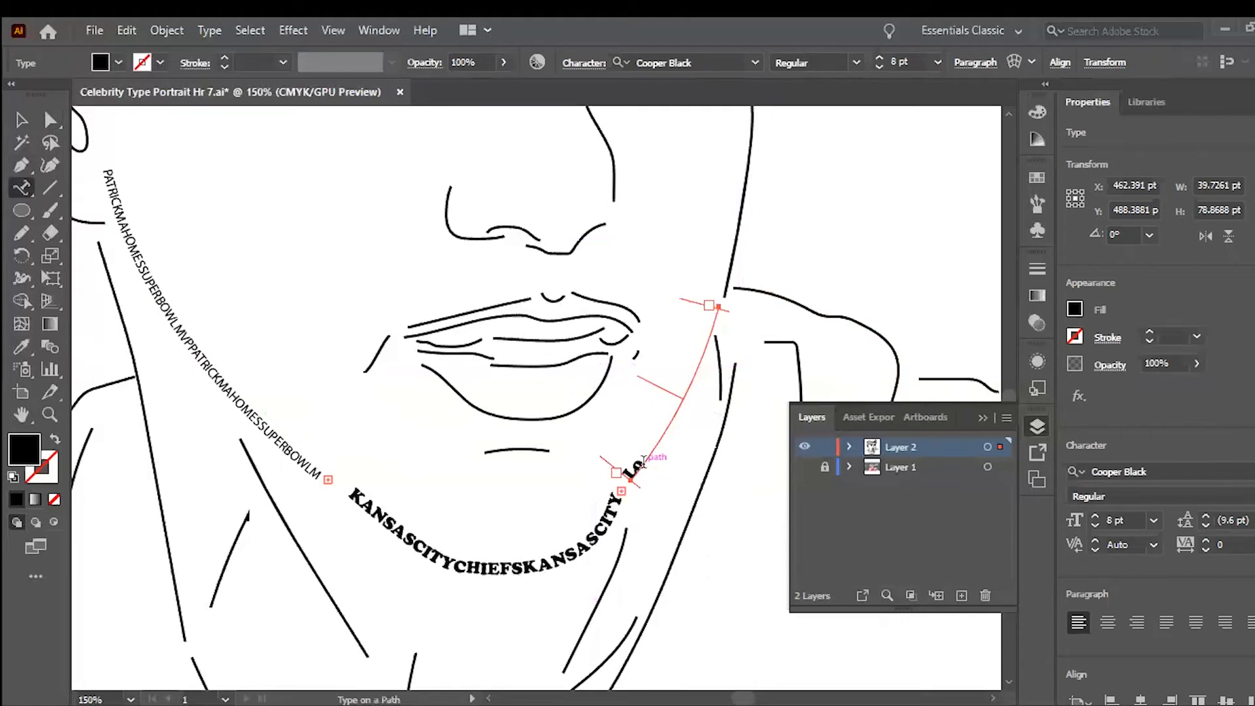
pyautogui.doubleClick(653, 459)
pyautogui.press('BackSpace')
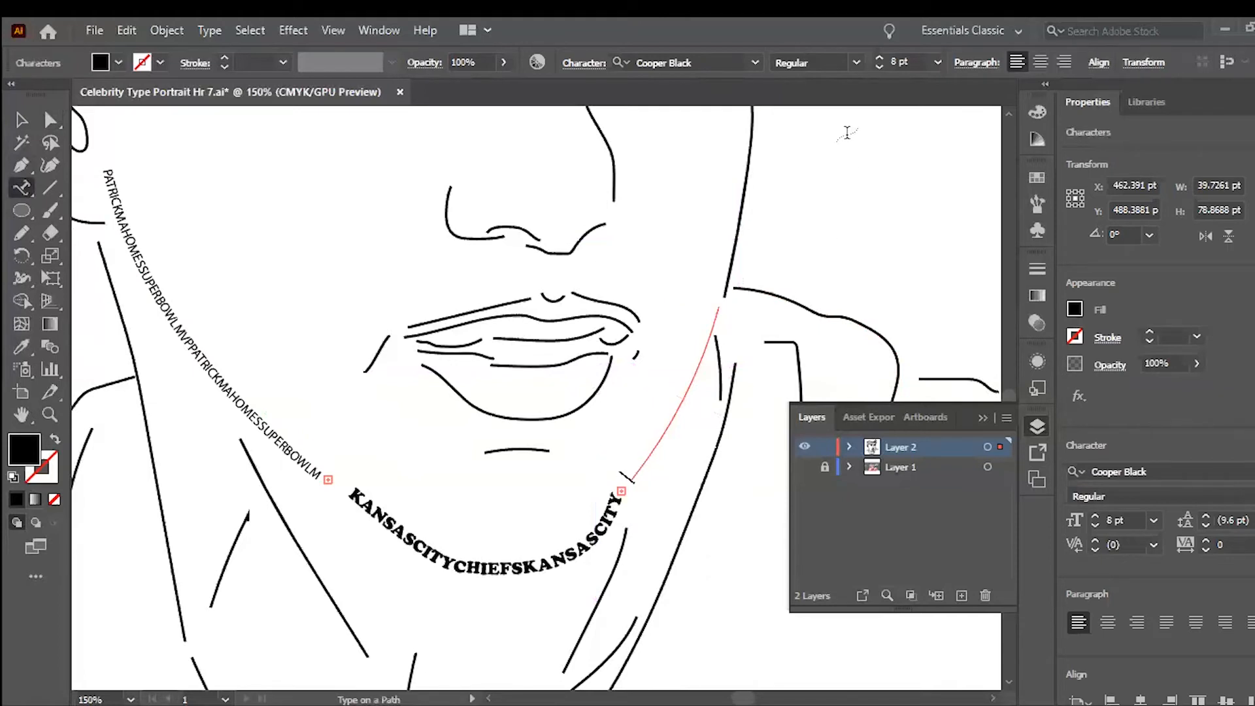
pyautogui.click(879, 66)
pyautogui.click(879, 66)
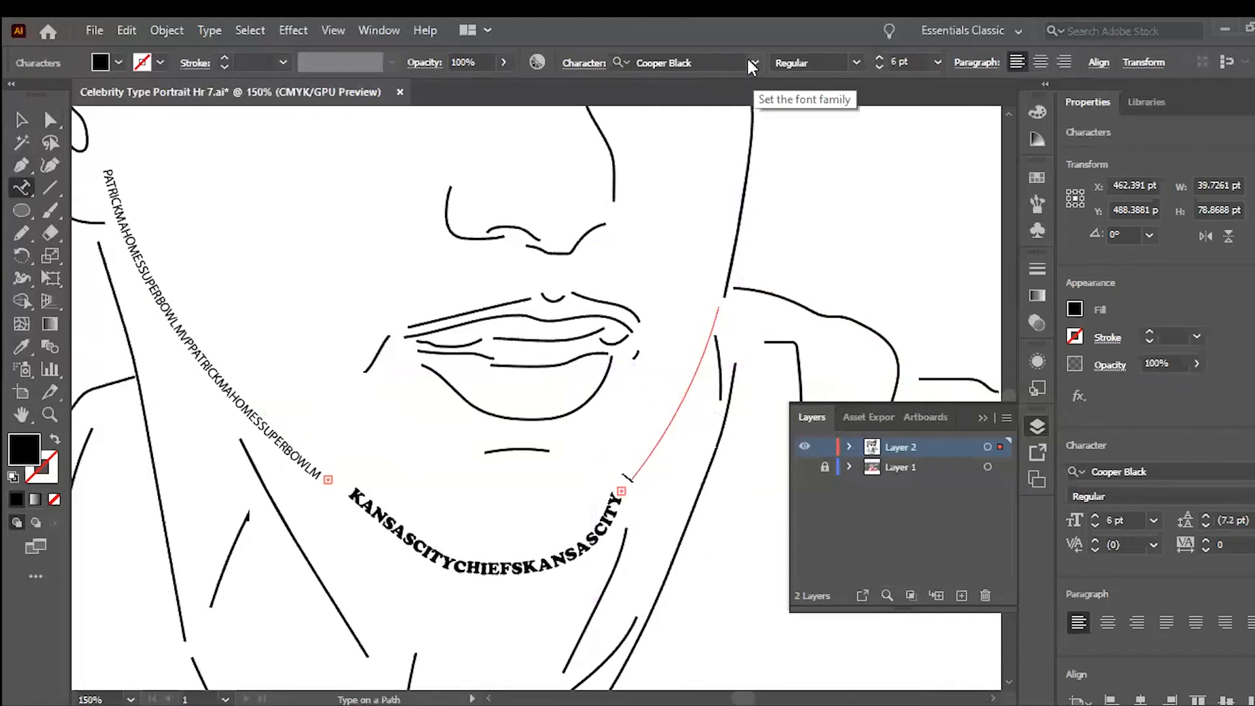
pyautogui.click(751, 60)
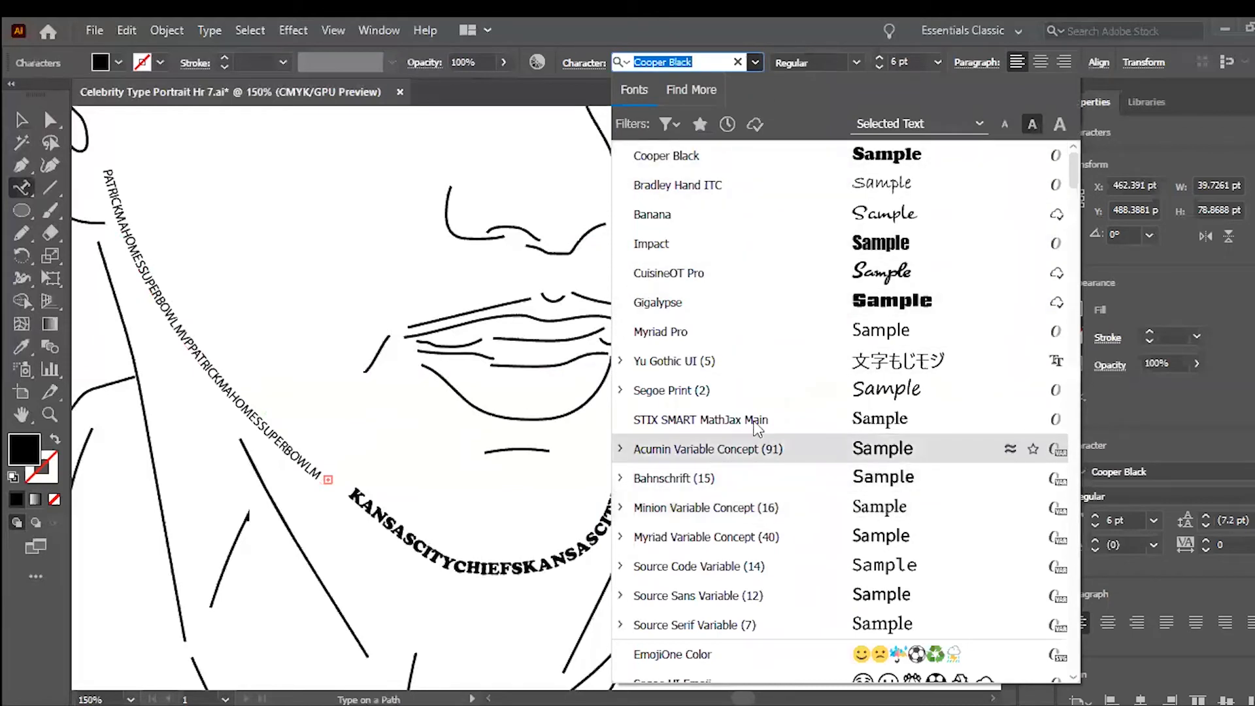
pyautogui.click(689, 335)
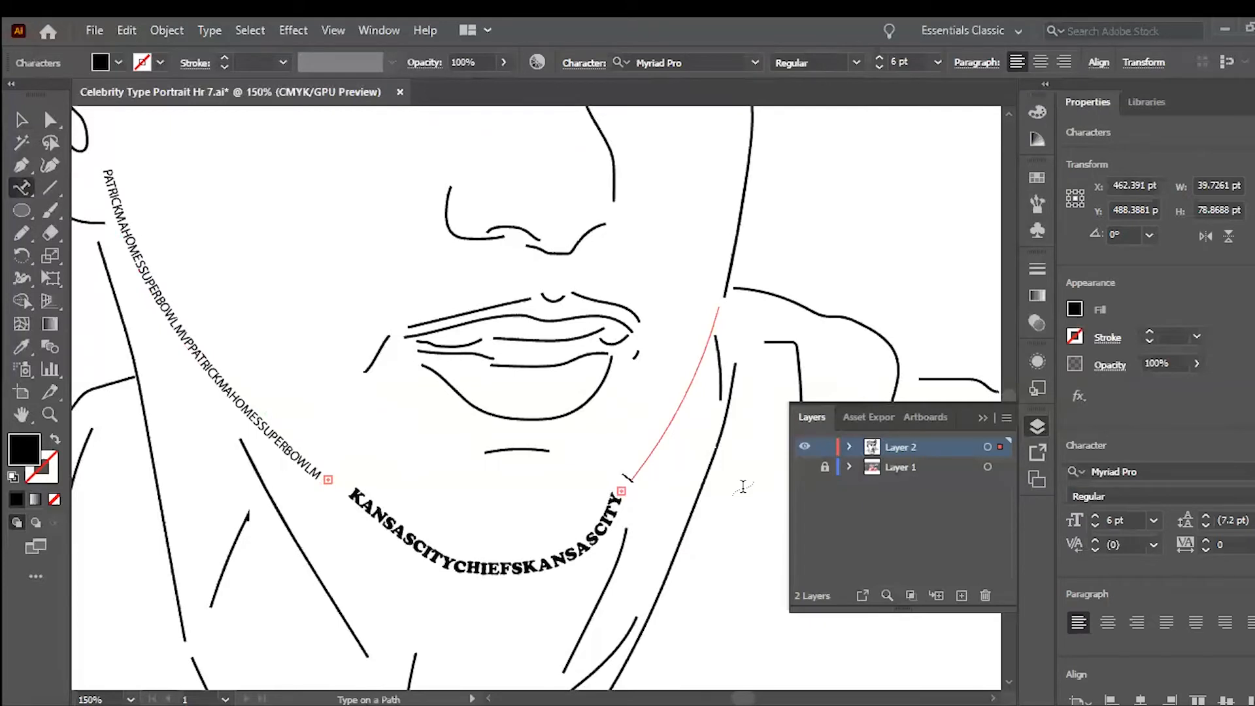
# - Fill the jawline path right of the chin with "SUPERBOWLMVPSUPERBOWLMVP" and deselect it
pyautogui.write('SUPERBOWLM')
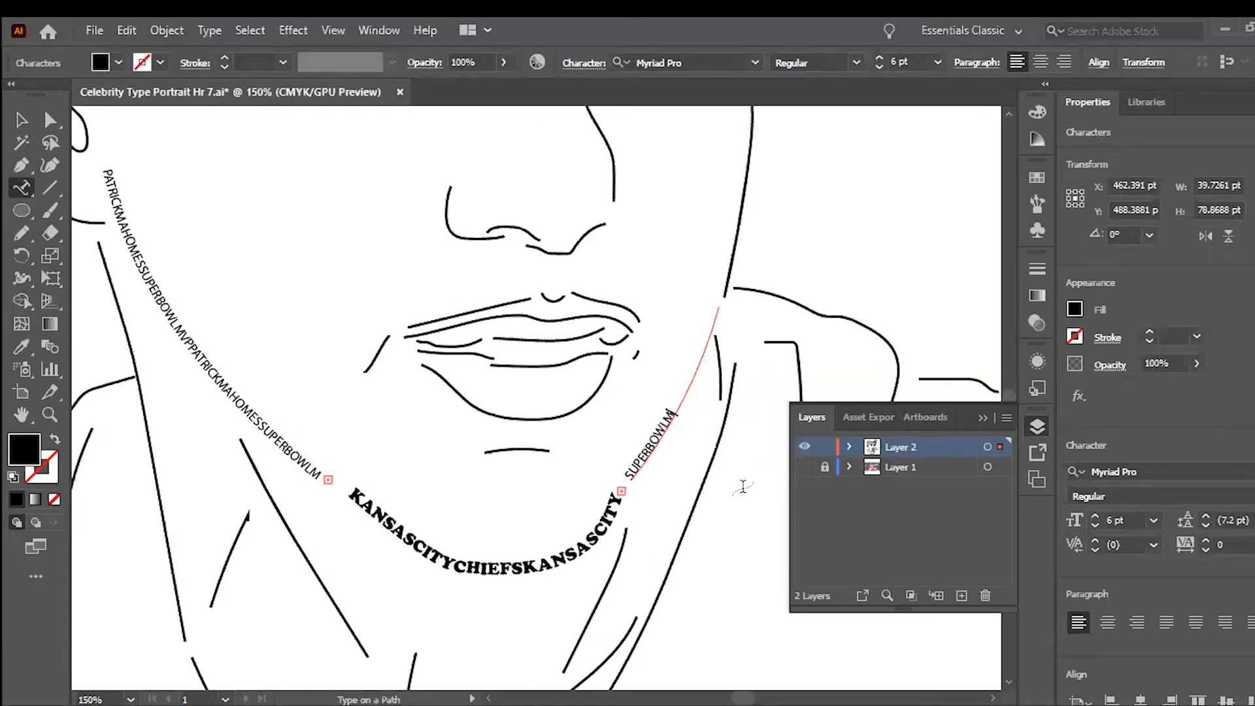
pyautogui.write('VPSUPERBOWLMV')
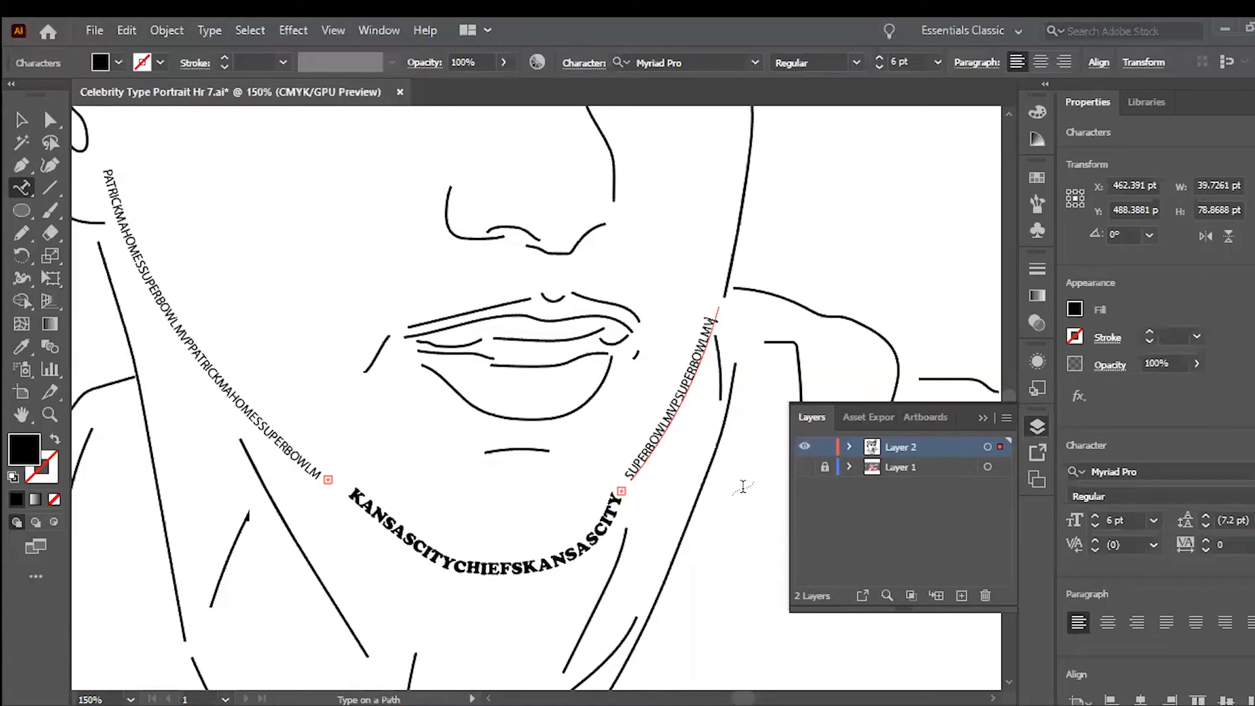
pyautogui.write('P')
pyautogui.click(22, 119)
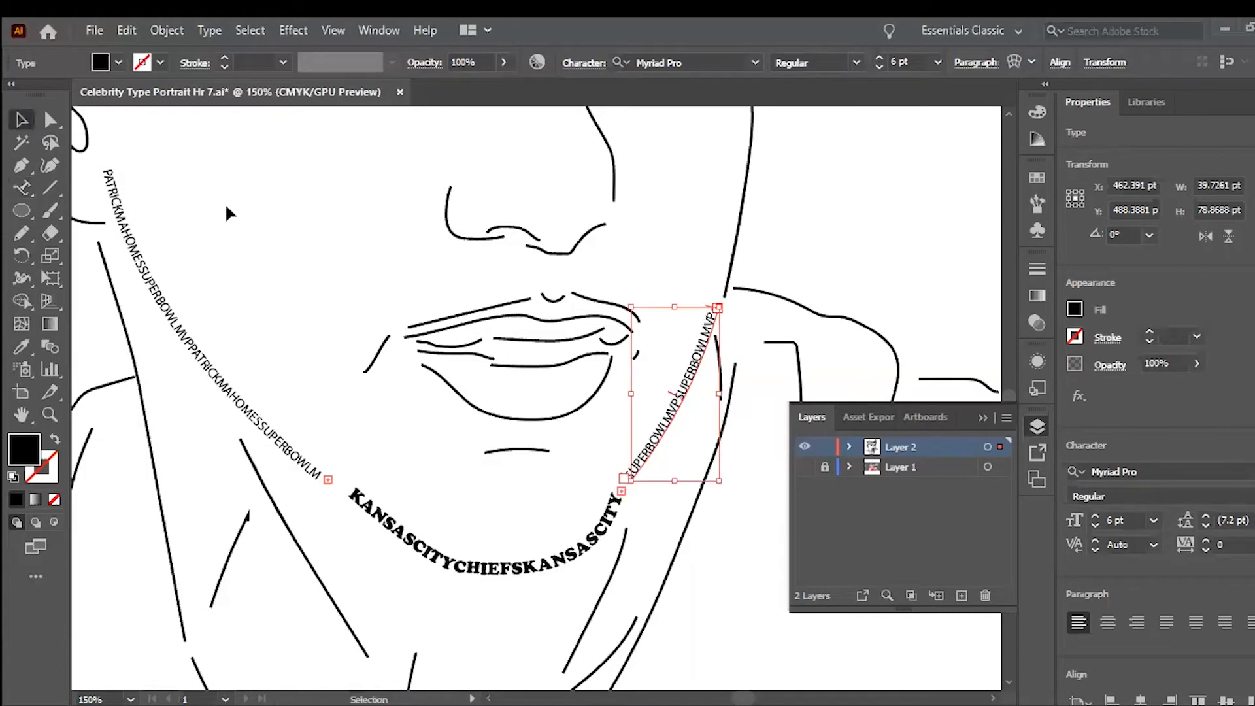
pyautogui.click(228, 212)
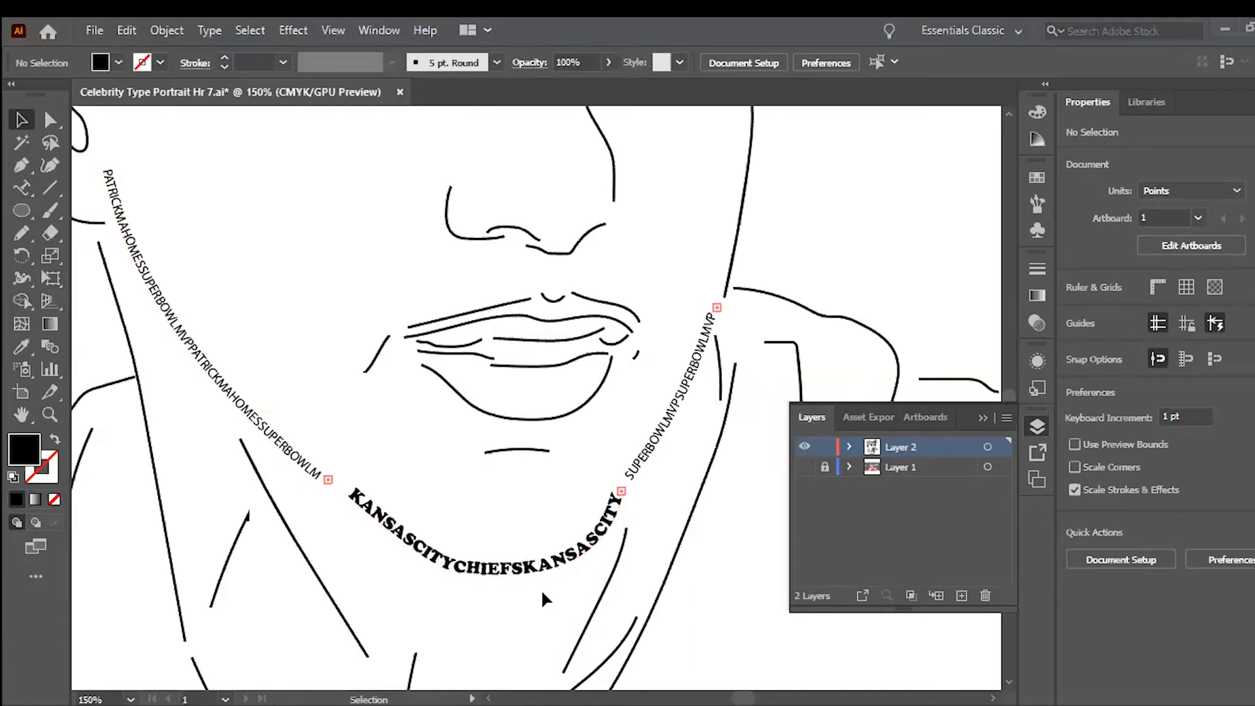
# - Examine the lettered jaw and chin lines up close and within the whole portrait, and look over the unlettered hair curls
pyautogui.scroll(3, 715, 533)
pyautogui.scroll(-3, 720, 519)
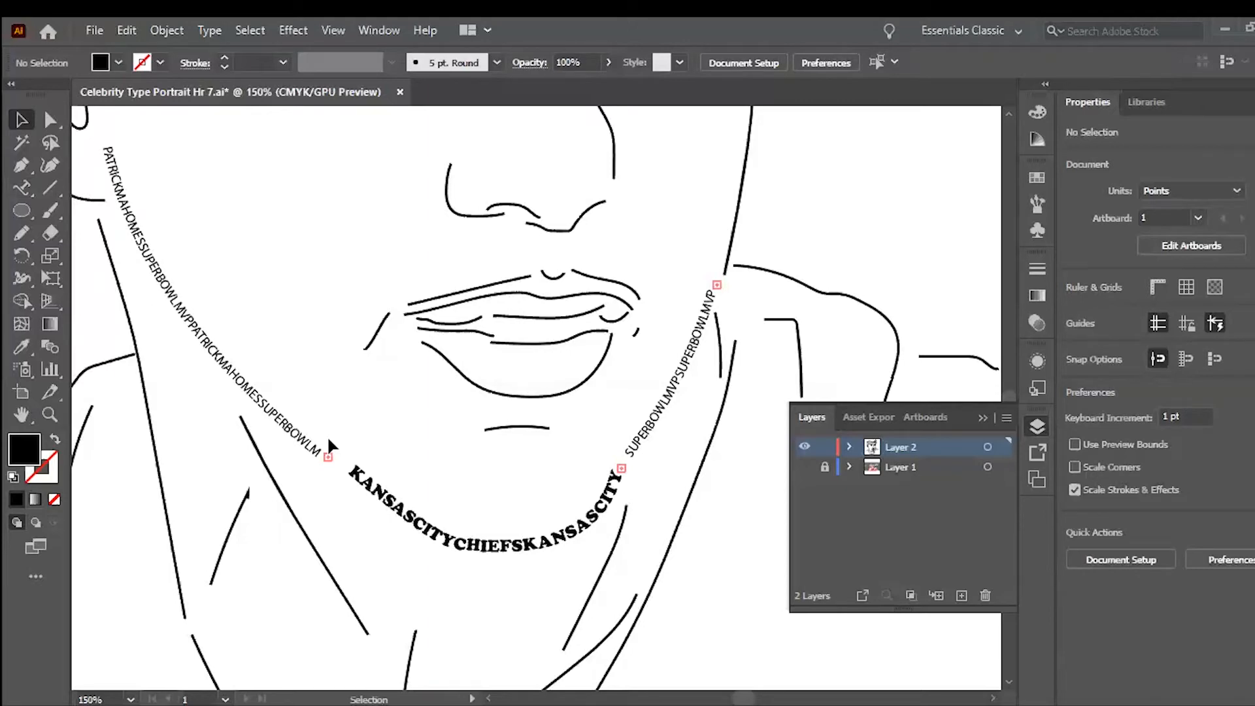
pyautogui.scroll(5, 326, 436)
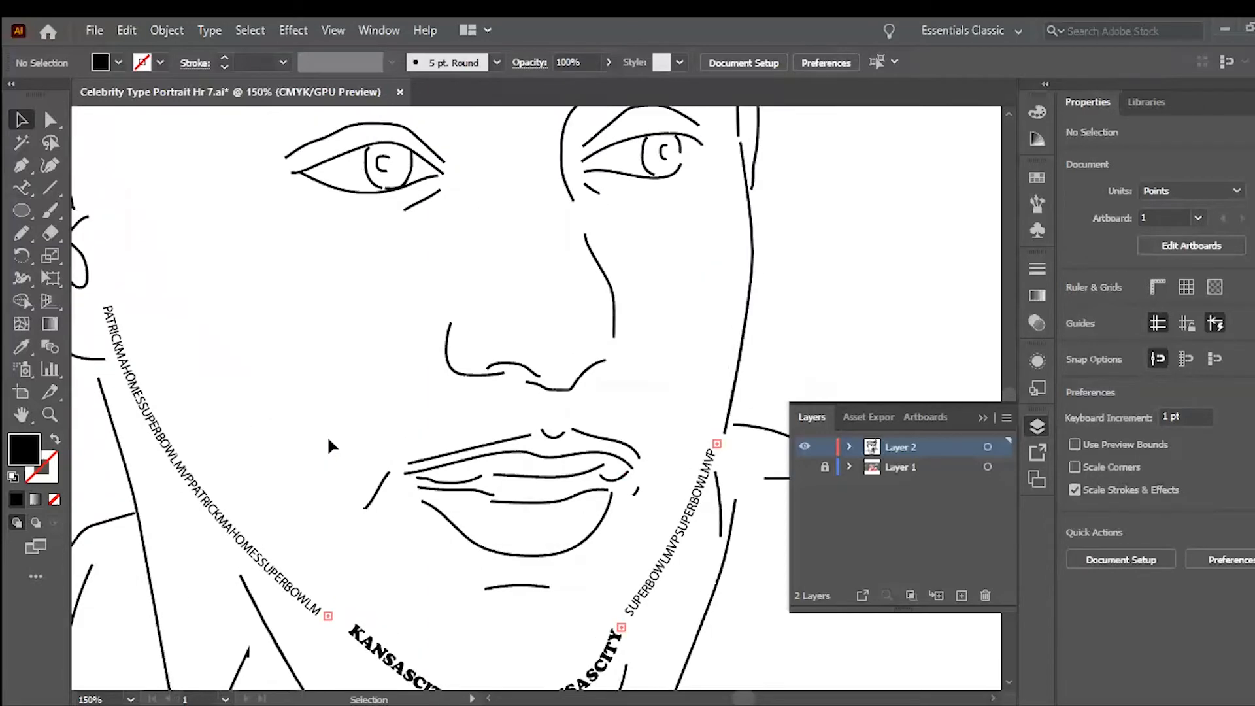
pyautogui.scroll(-5, 326, 435)
pyautogui.hotkey('ctrl', '0')
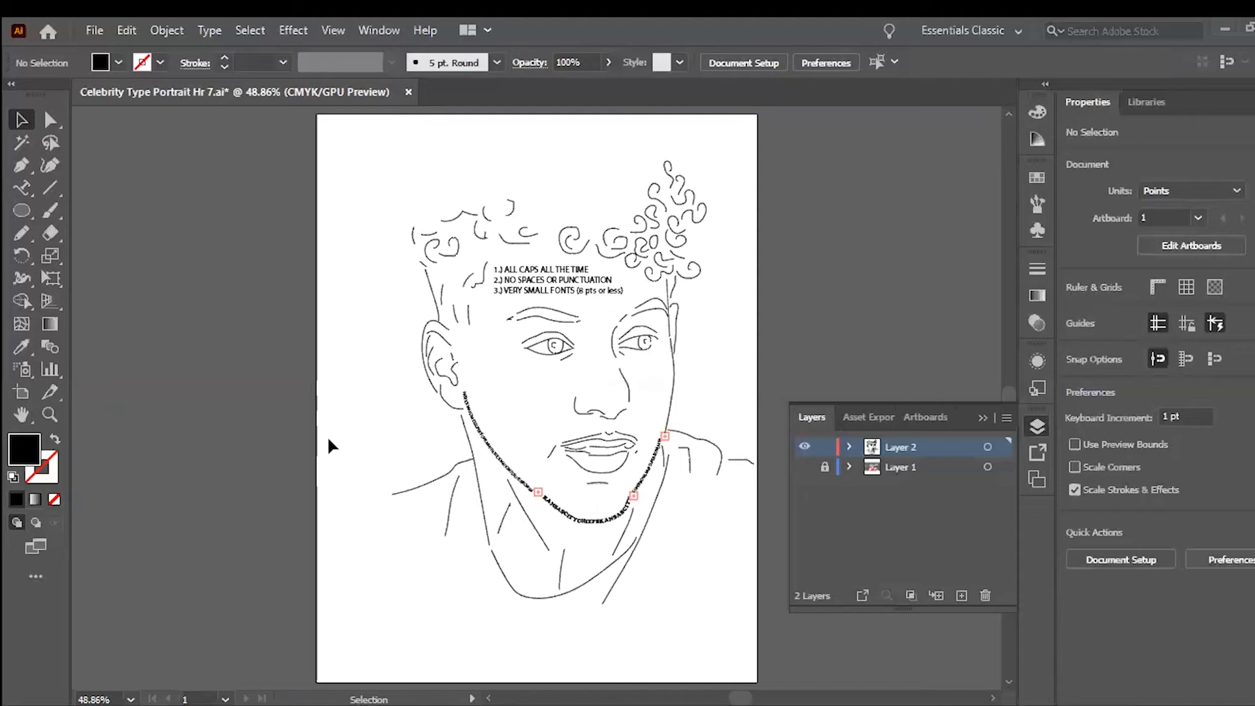
pyautogui.hotkey('ctrl', '=')
pyautogui.hotkey('ctrl', '=')
pyautogui.hotkey('ctrl', '=')
pyautogui.hotkey('ctrl', '=')
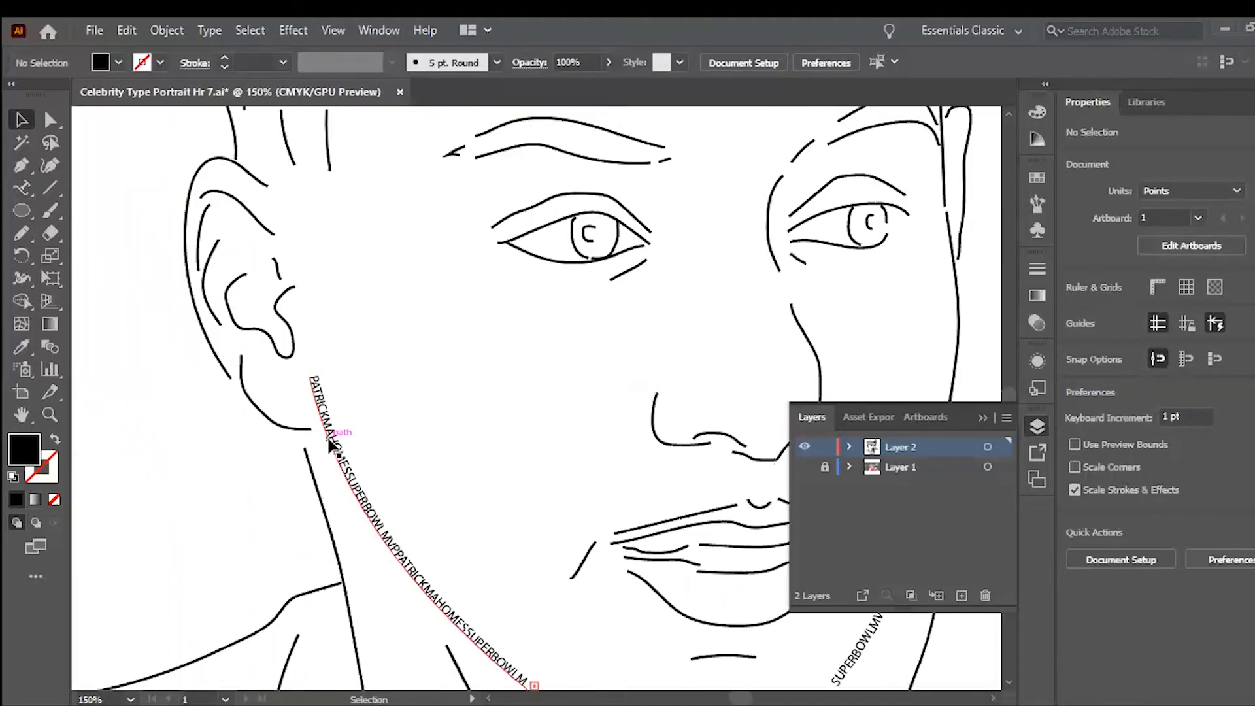
pyautogui.scroll(6, 330, 445)
pyautogui.hscroll(3, 330, 442)
pyautogui.hscroll(-2, 392, 435)
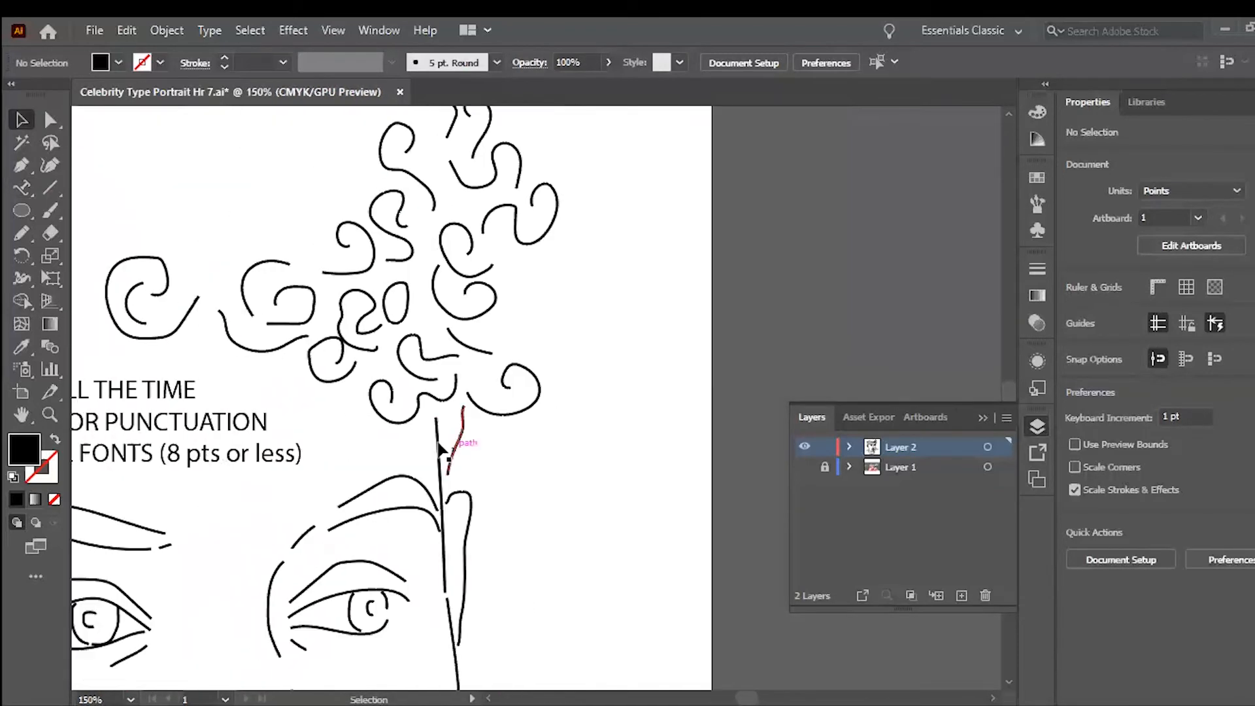
pyautogui.scroll(4, 366, 307)
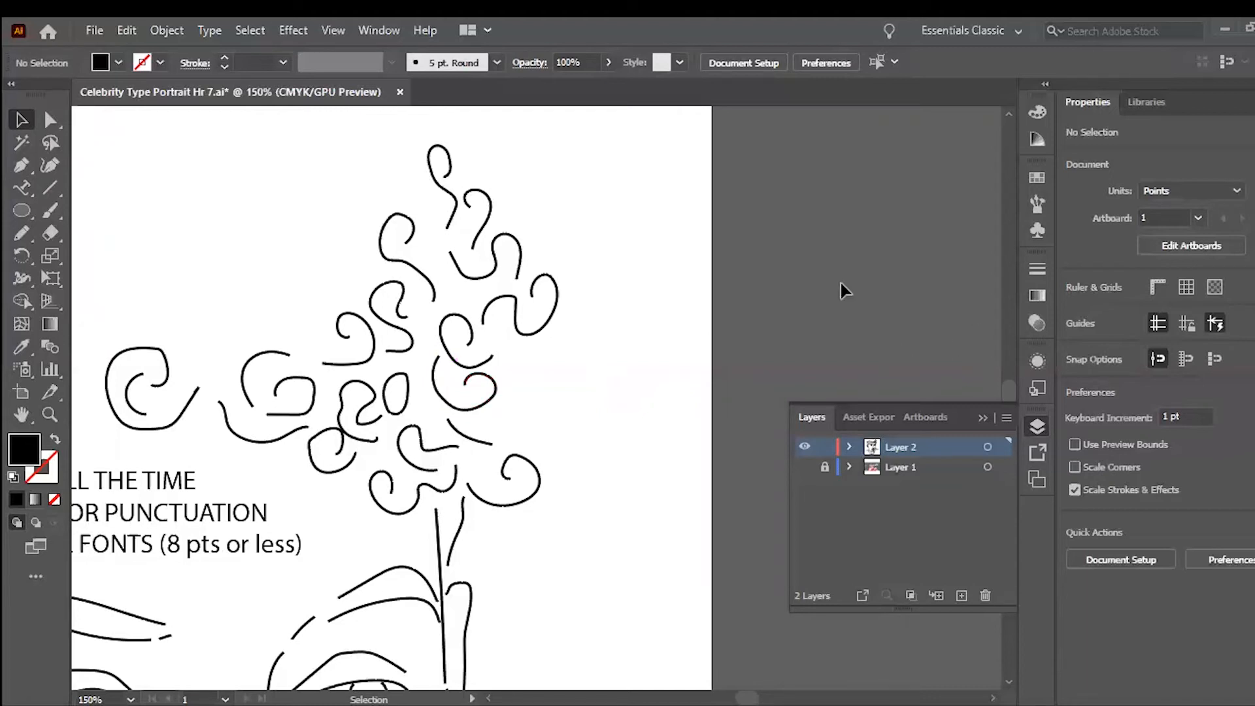
# - Turn the lowest curl on the right side of the hair into type on a path, starting the text at the curl's outer end
pyautogui.click(21, 190)
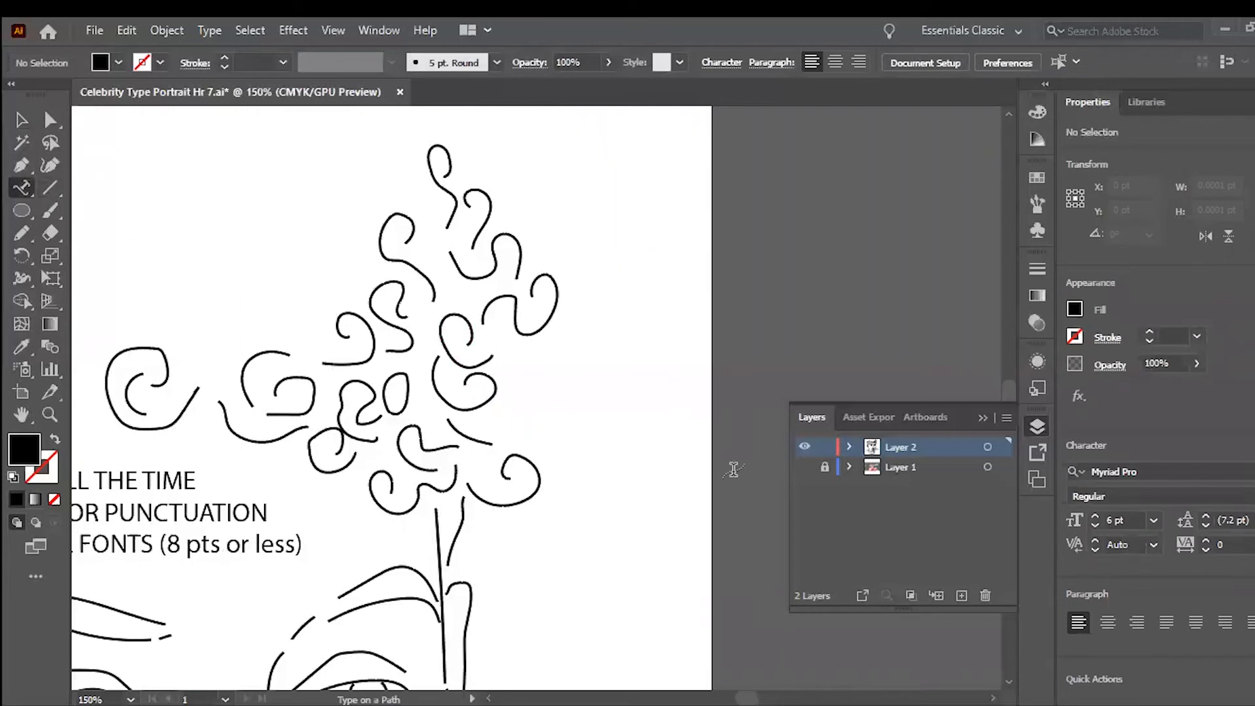
pyautogui.hotkey('ctrl', '+')
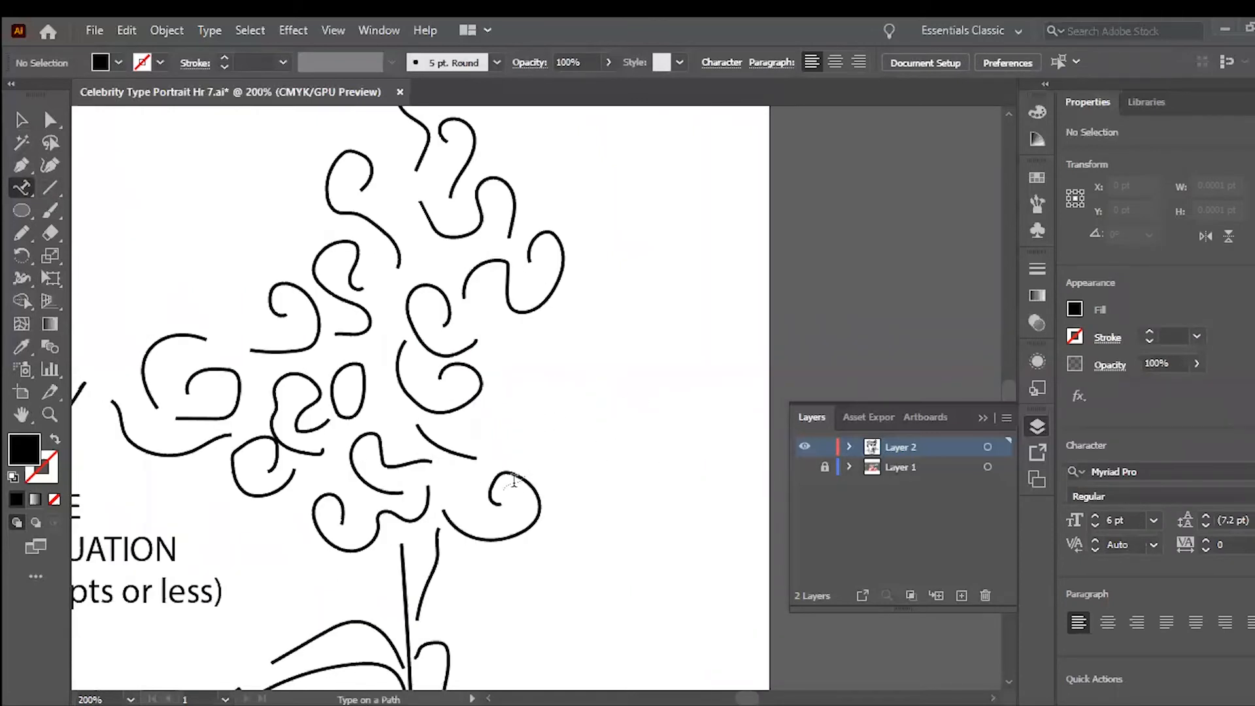
pyautogui.hotkey('ctrl', '+')
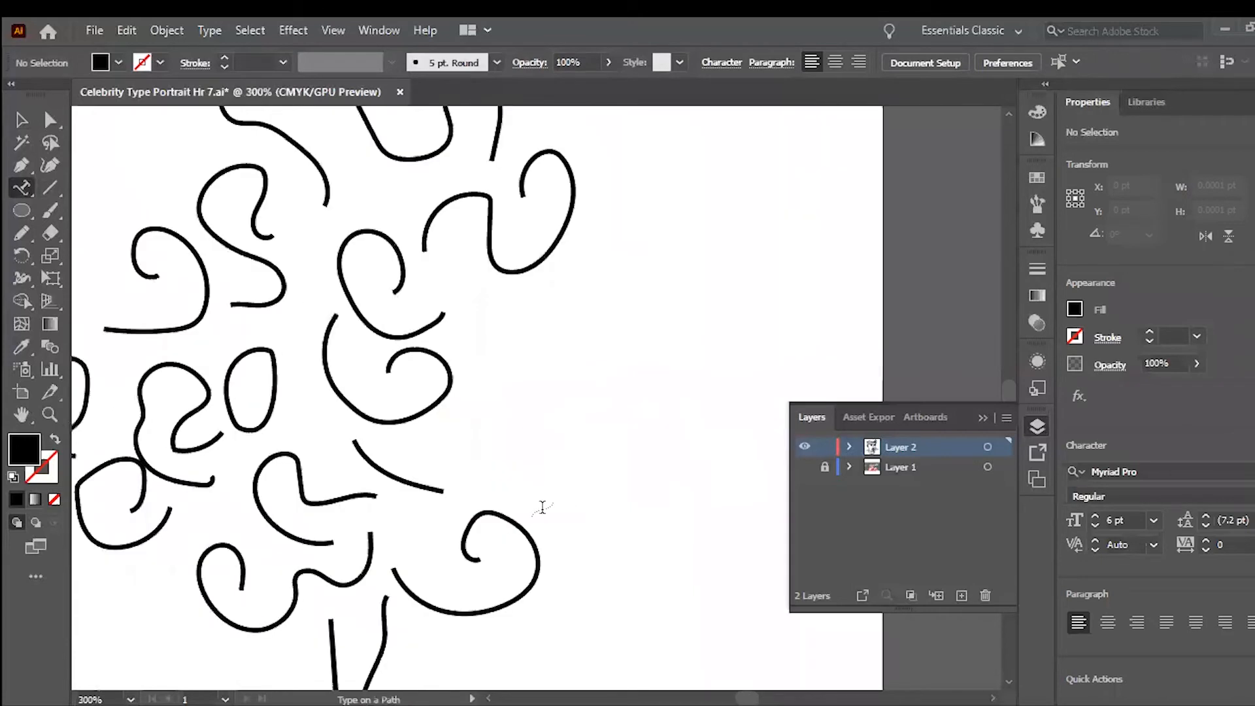
pyautogui.click(438, 612)
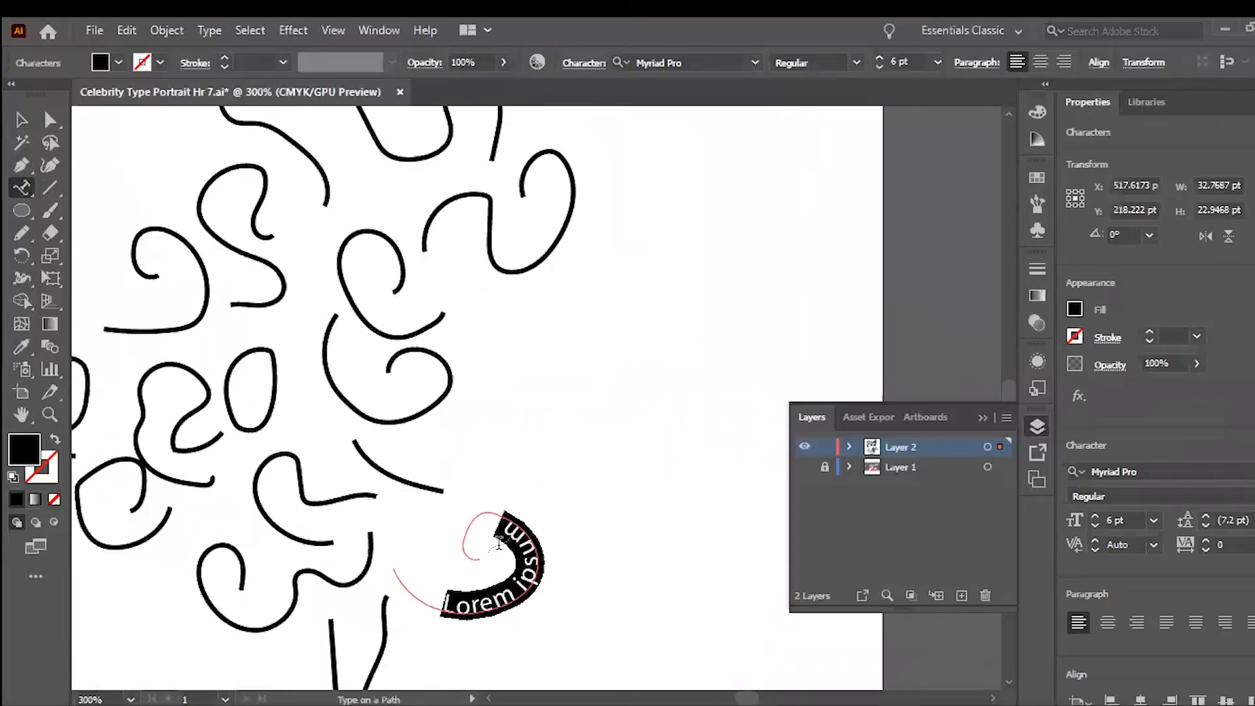
pyautogui.click(52, 125)
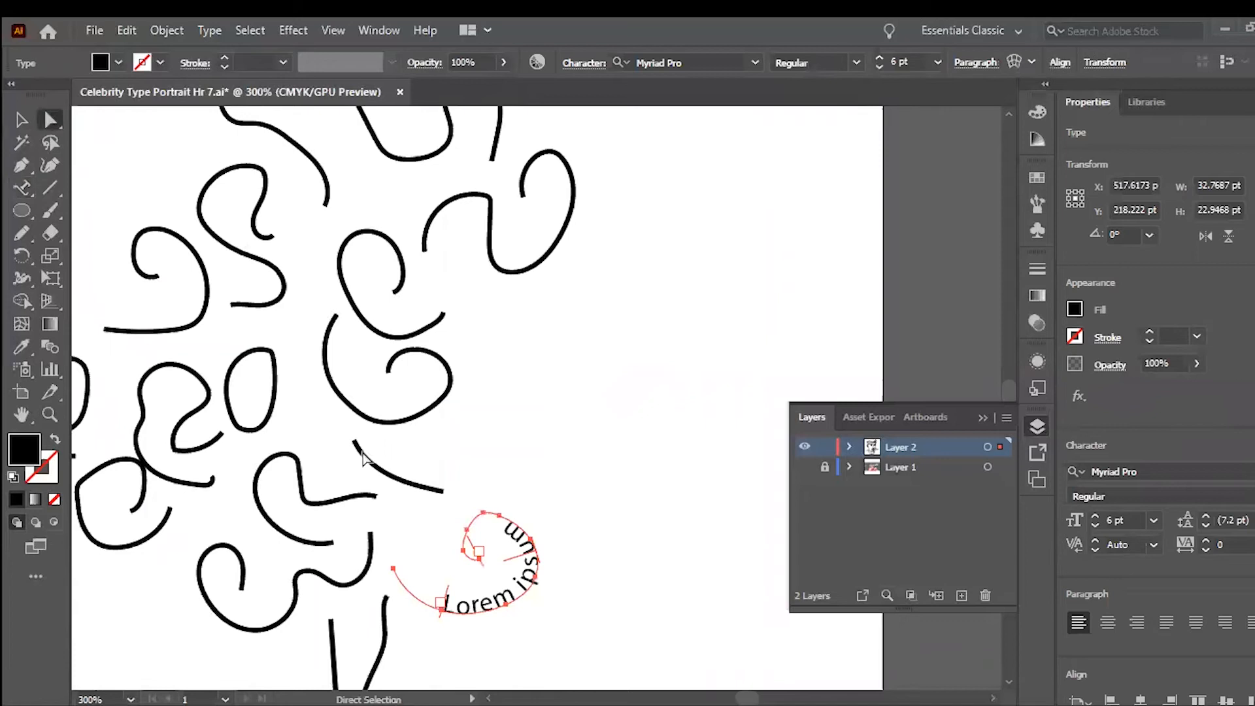
pyautogui.click(447, 587)
pyautogui.moveTo(447, 587); pyautogui.dragTo(494, 573)
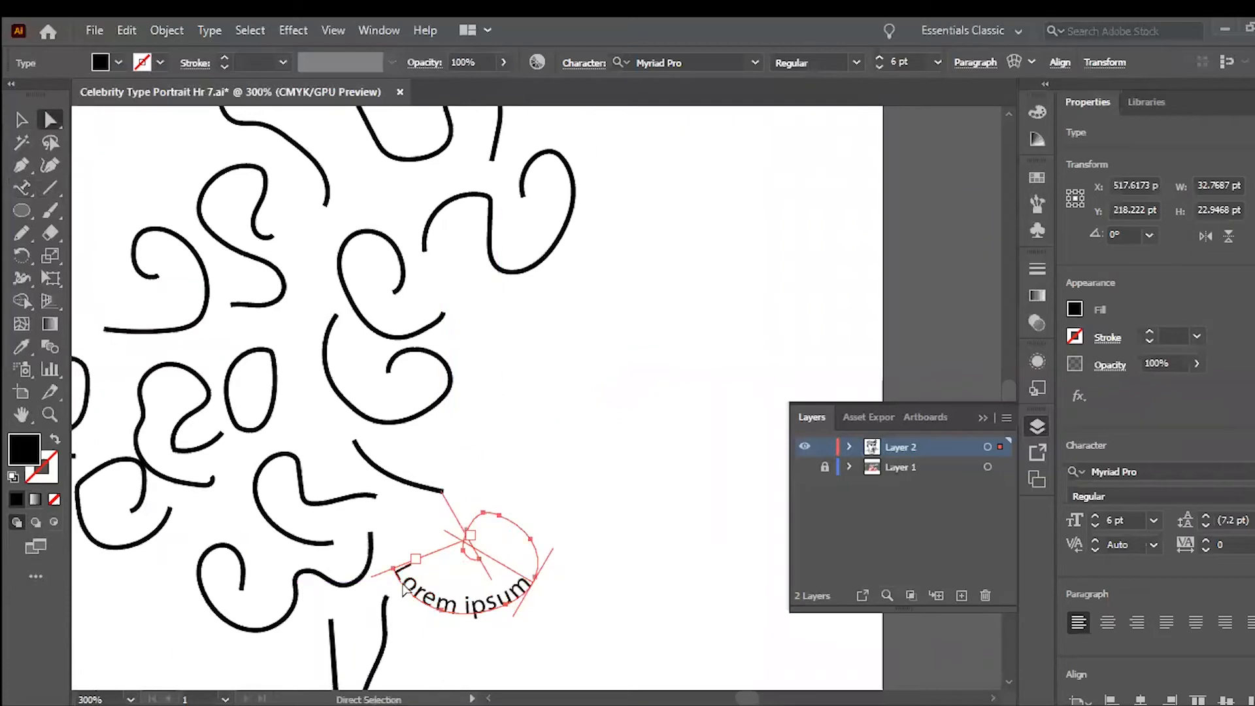
# - Clear the curl's placeholder text and set its font to Banana
pyautogui.click(22, 188)
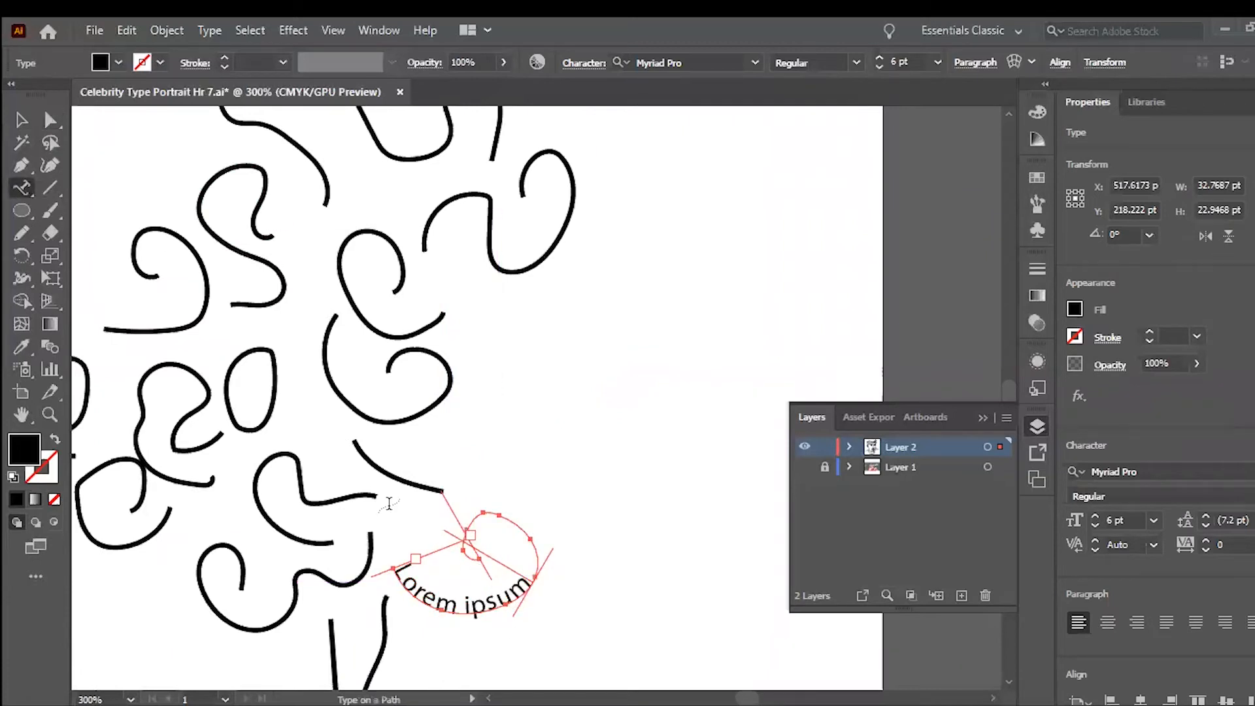
pyautogui.moveTo(526, 578); pyautogui.dragTo(392, 574)
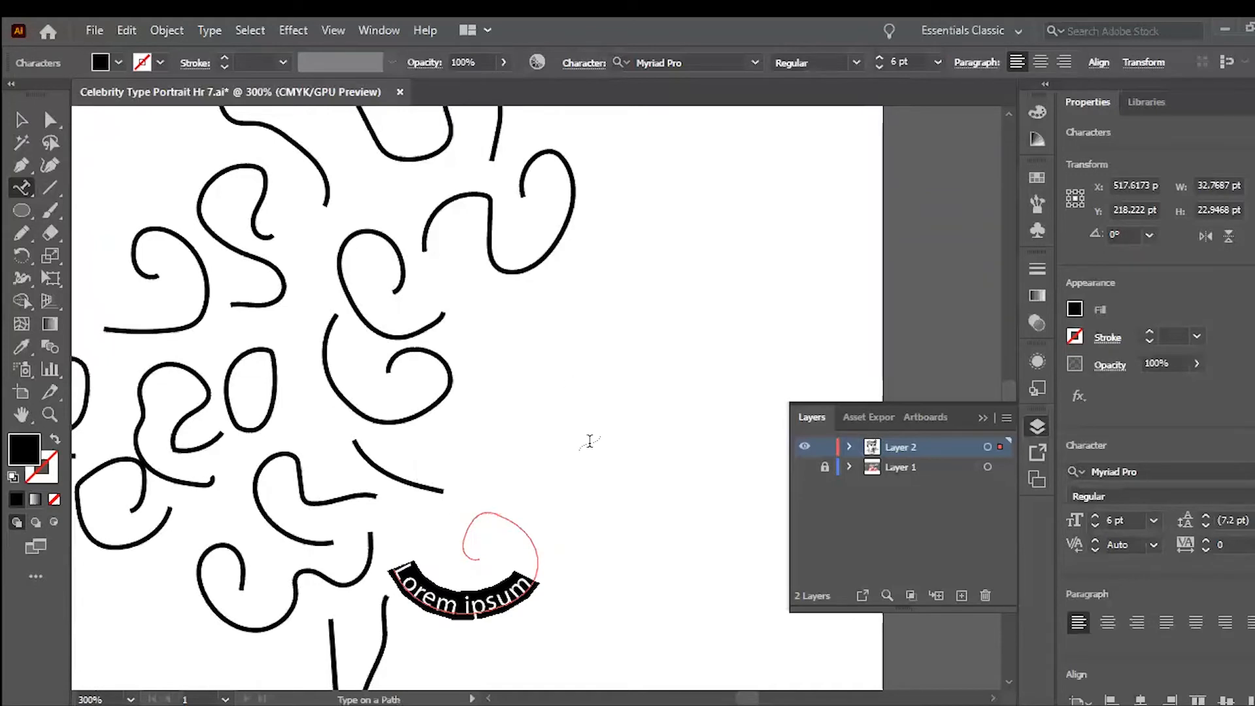
pyautogui.press('BackSpace')
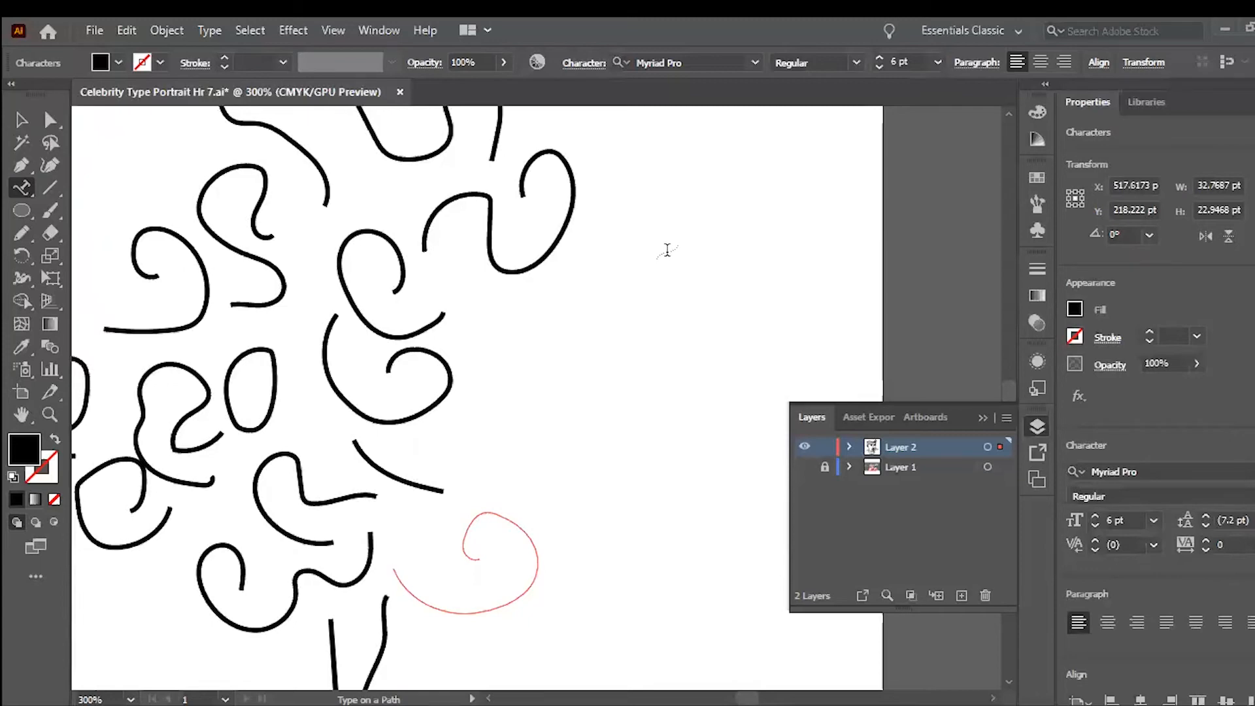
pyautogui.click(759, 62)
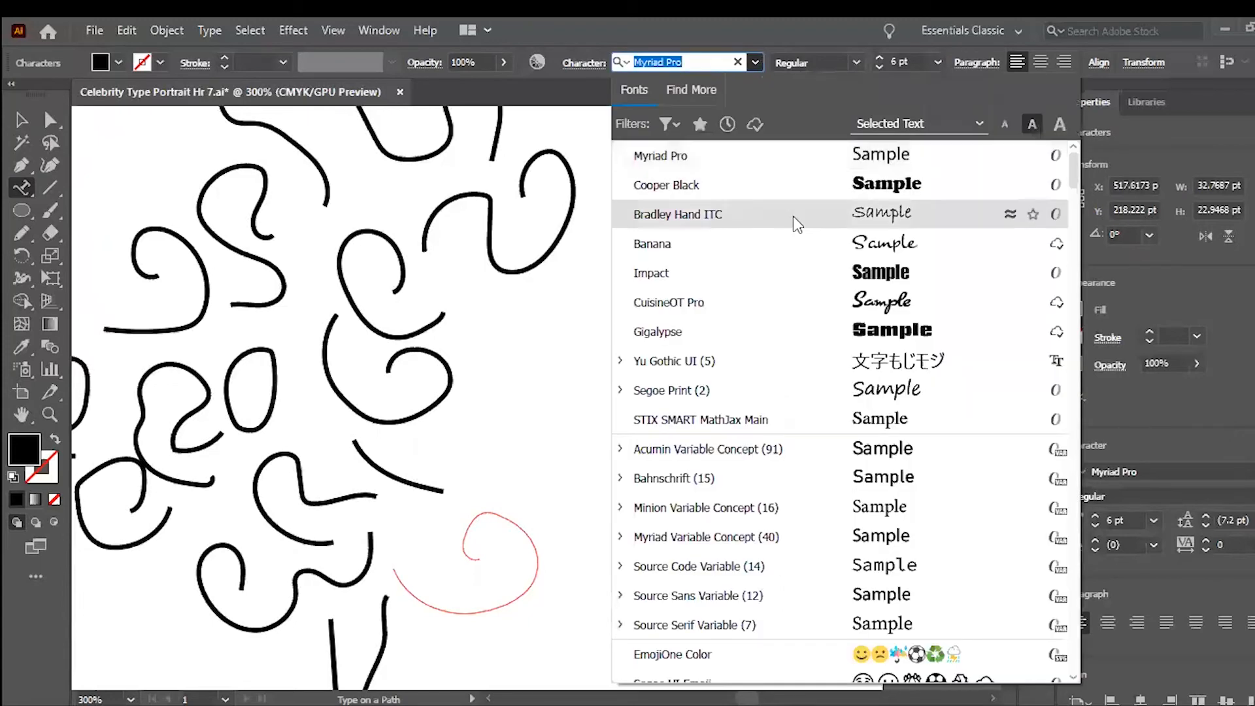
pyautogui.scroll(-3, 862, 358)
pyautogui.scroll(-3, 862, 358)
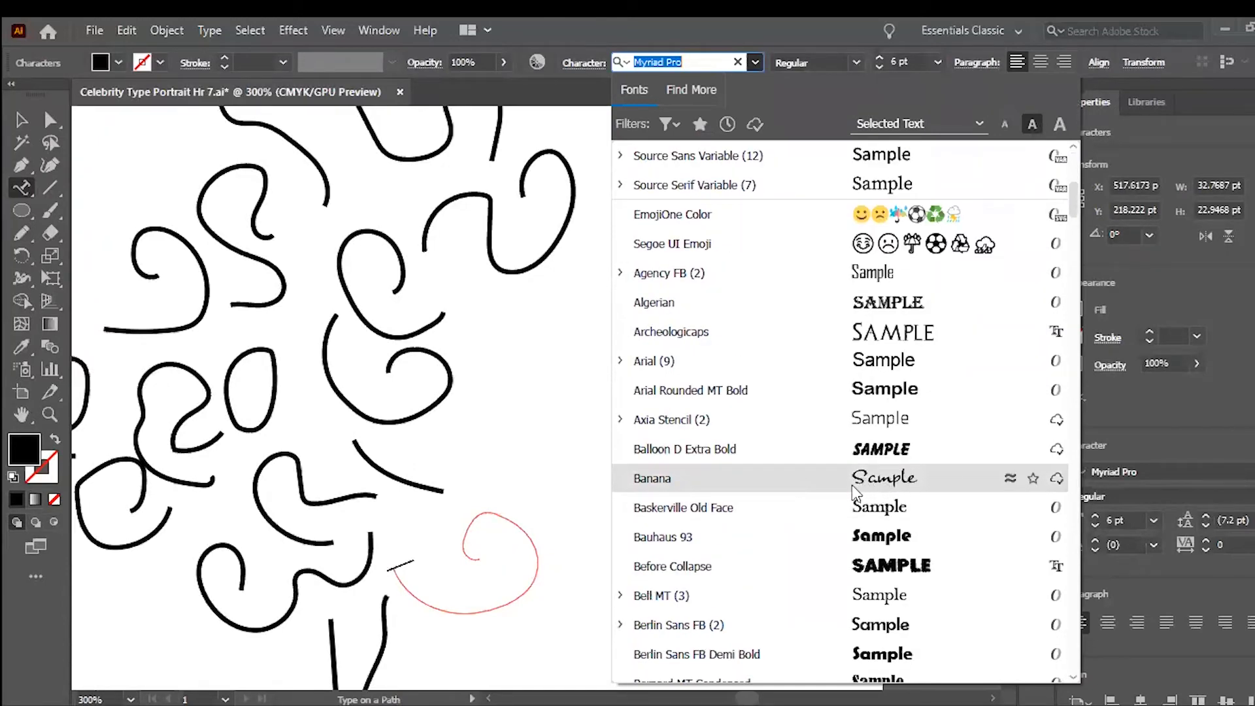
pyautogui.click(901, 486)
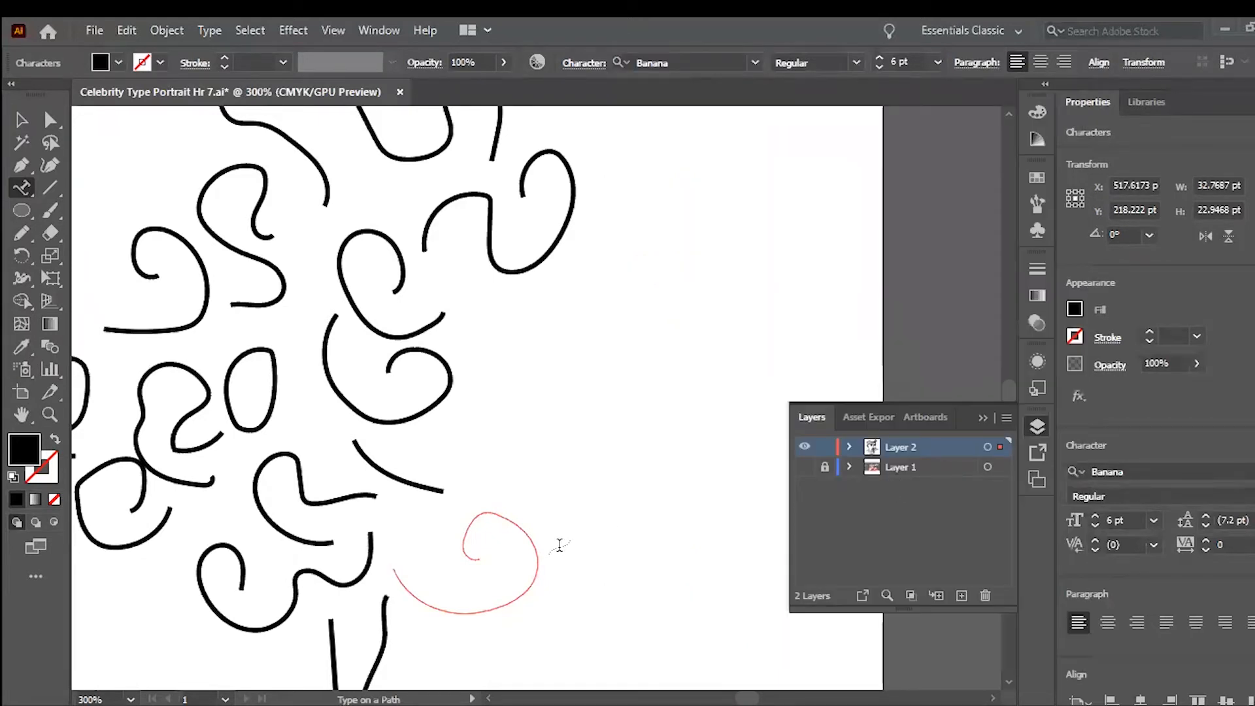
# - Fill the curl with the lowercase text "playmakerplaymaker" and deselect it
pyautogui.write('a')
pyautogui.press('BackSpace')
pyautogui.write('playe')
pyautogui.press('BackSpace')
pyautogui.press('BackSpace')
pyautogui.write('yma')
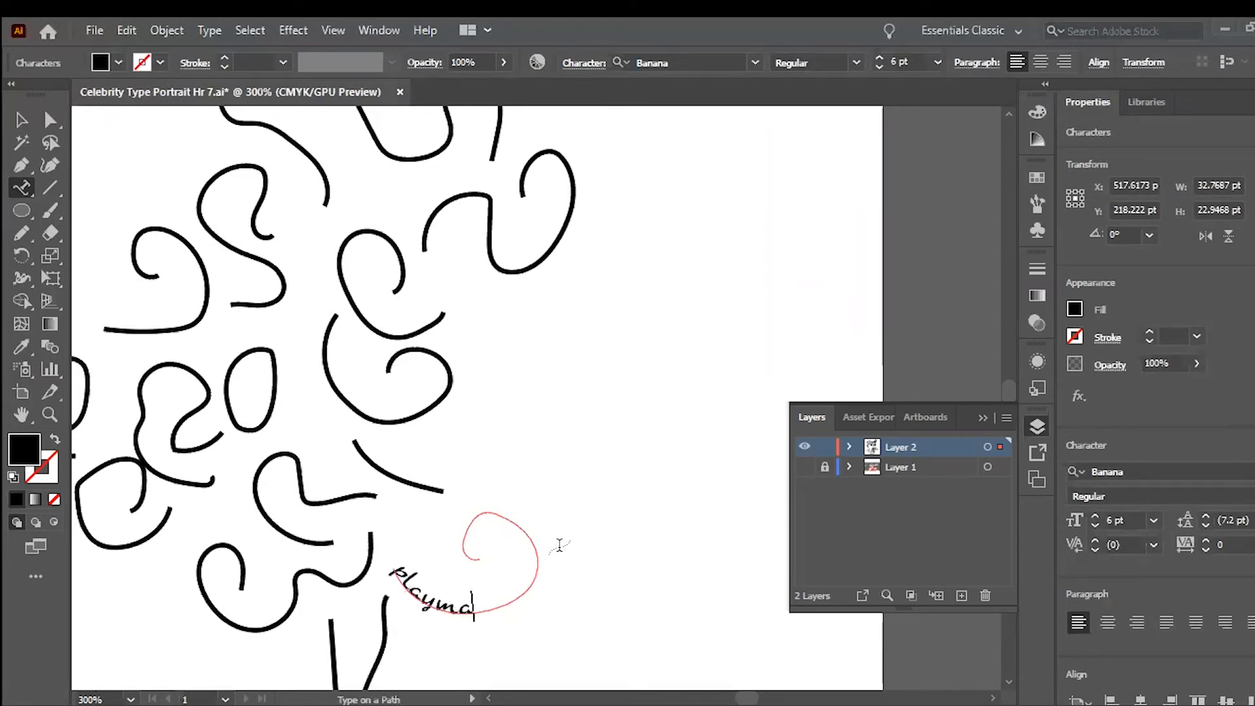
pyautogui.write('kerplaysm')
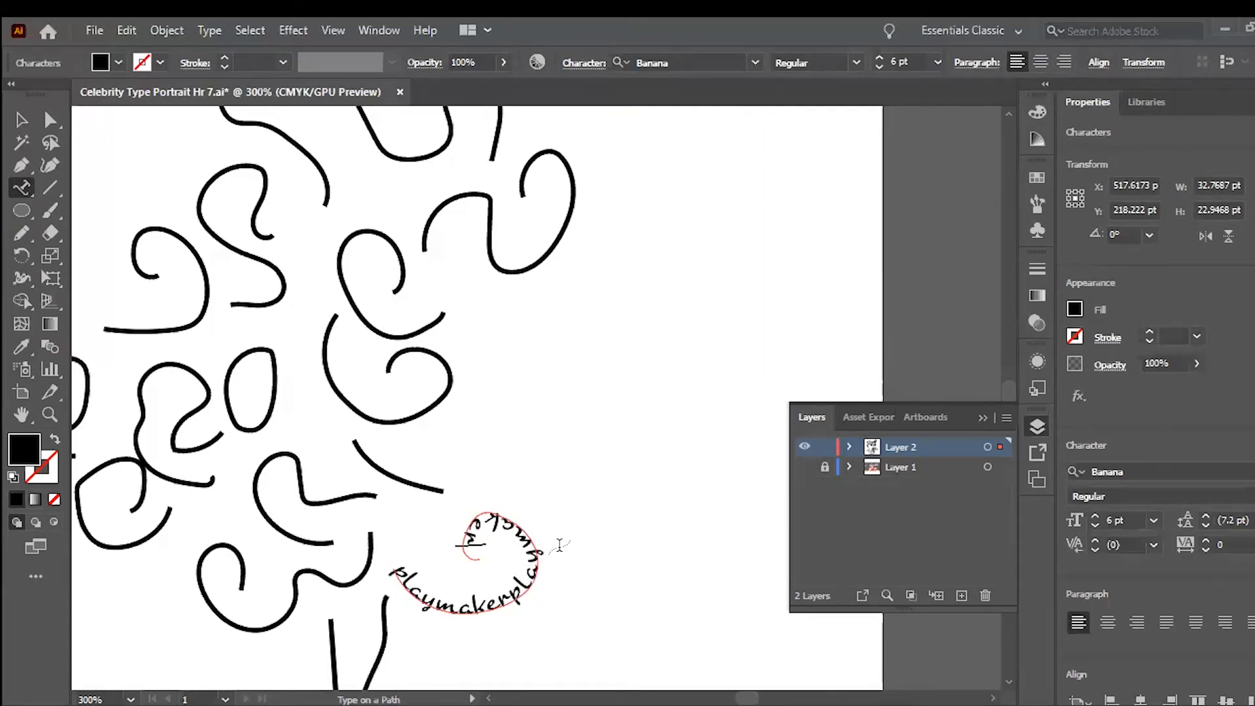
pyautogui.press('Return')
pyautogui.click(20, 121)
pyautogui.click(649, 517)
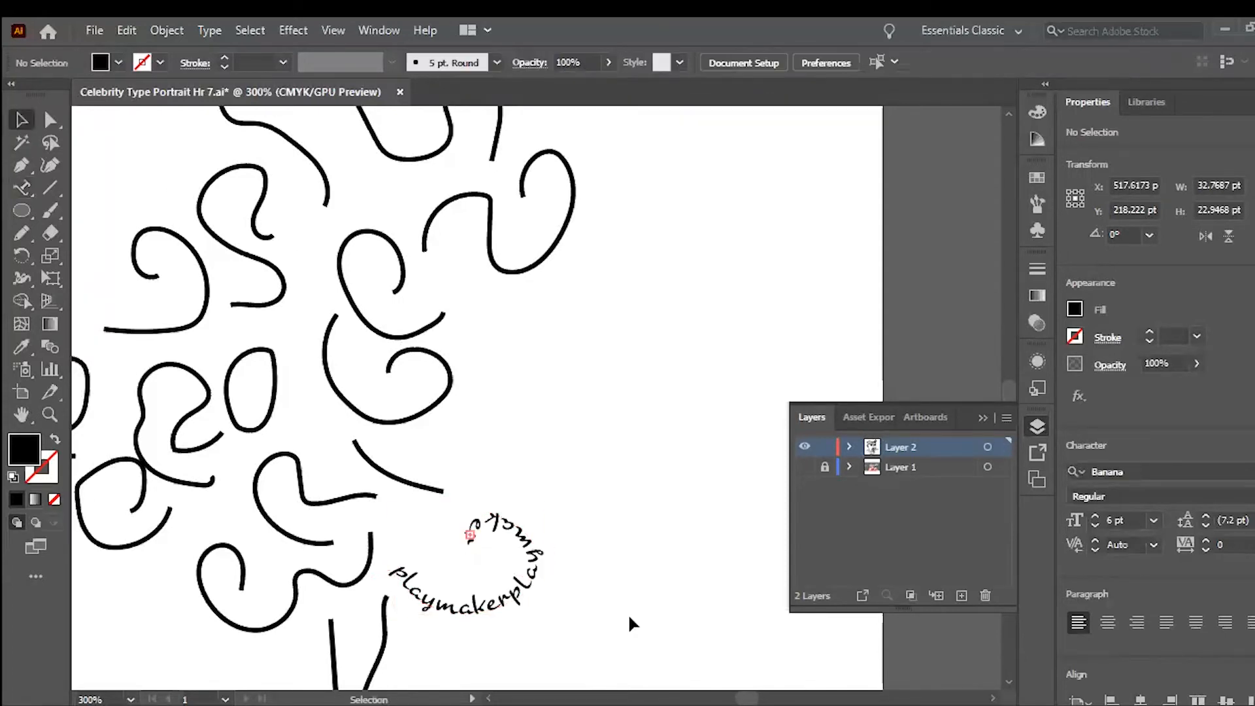
# - Preview other fonts on the lettered hair curl, set its font to CuisineOT Pro and deselect it
pyautogui.scroll(-3, 608, 615)
pyautogui.scroll(-1, 618, 630)
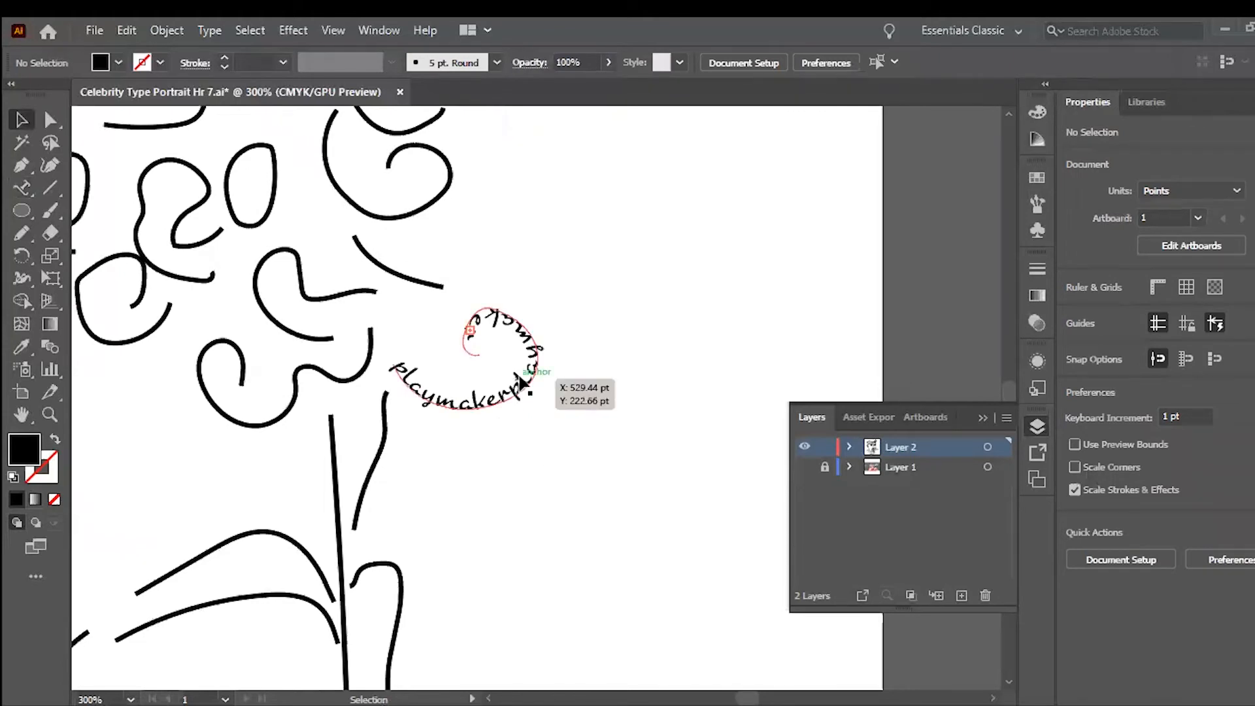
pyautogui.press('a')
pyautogui.hotkey('ctrl', '-')
pyautogui.press('v')
pyautogui.hotkey('ctrl', '-')
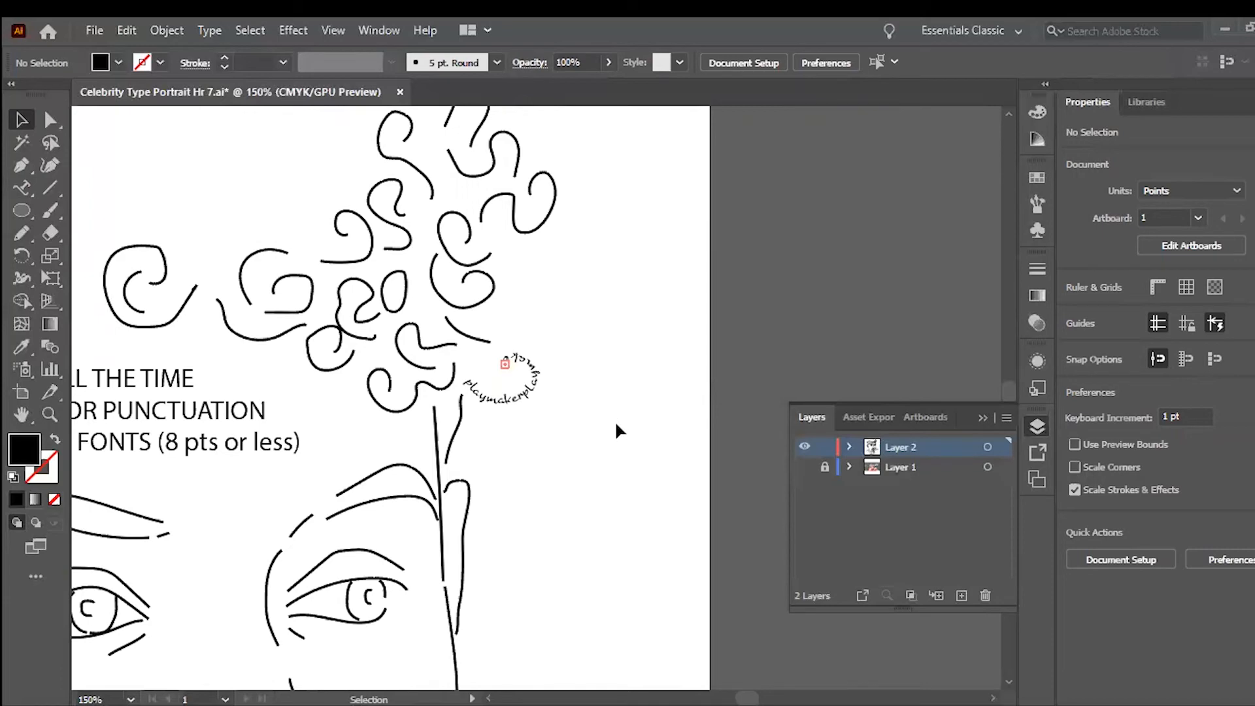
pyautogui.hotkey('ctrl', '=')
pyautogui.click(526, 390)
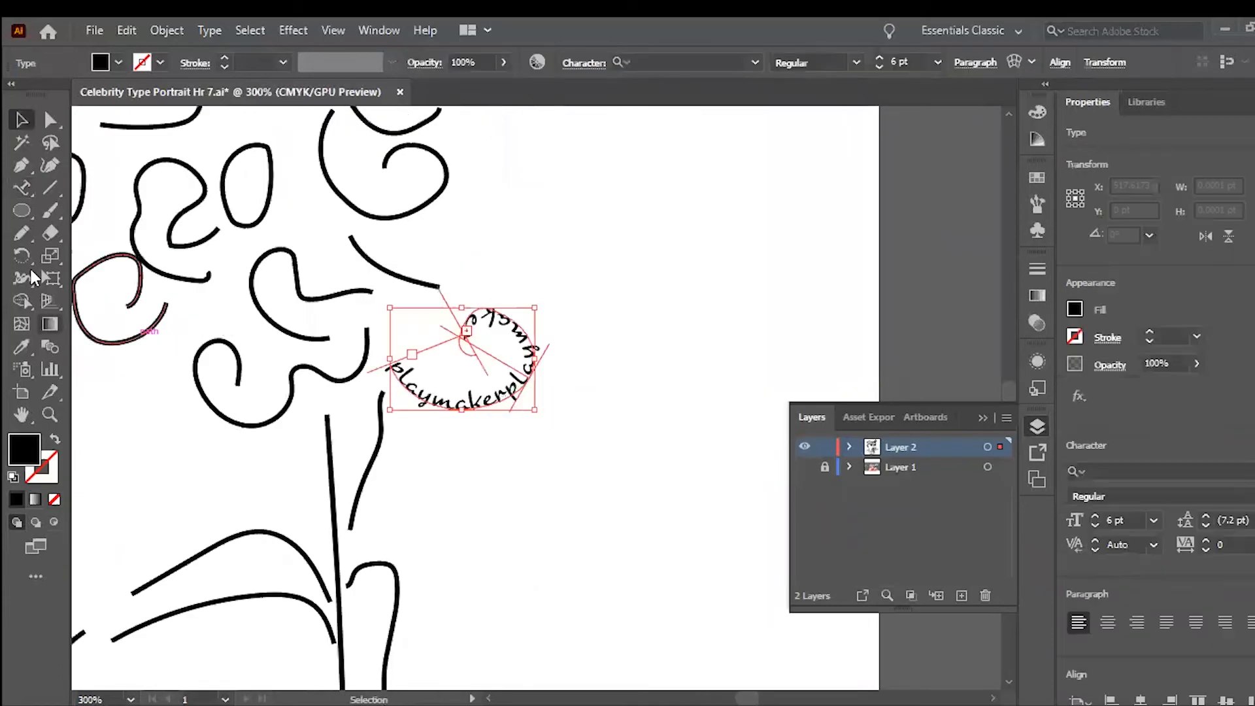
pyautogui.click(752, 62)
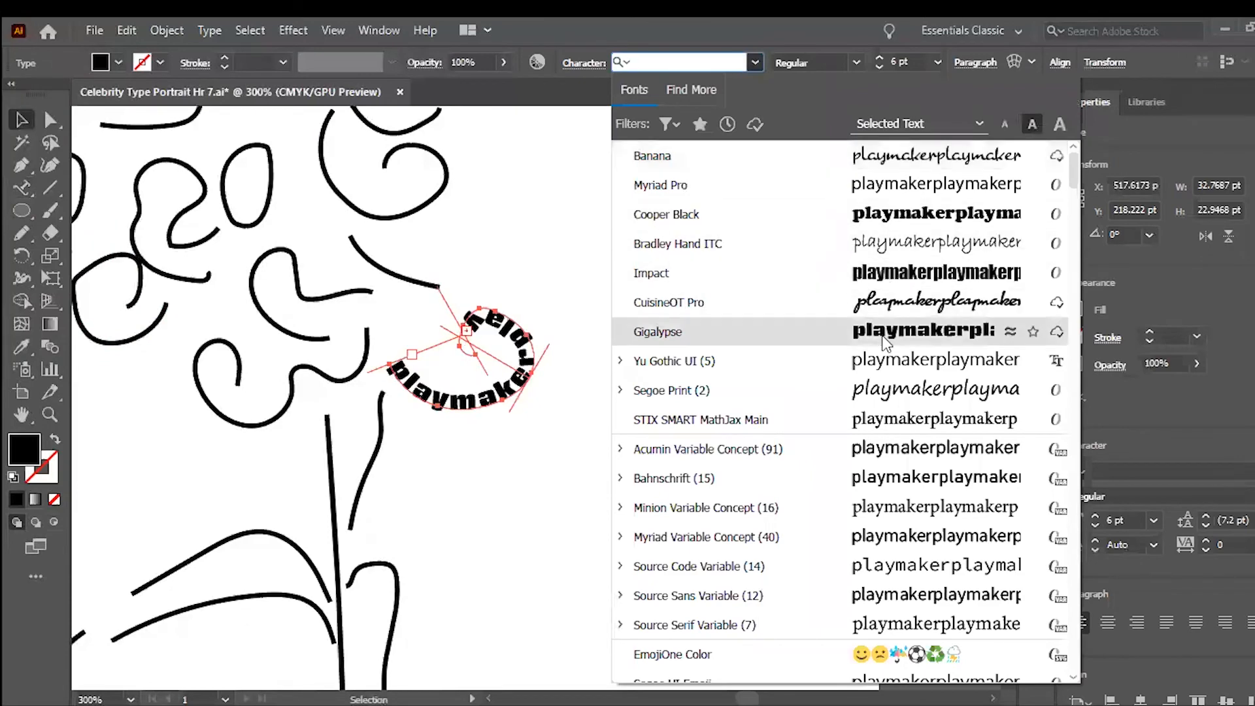
pyautogui.scroll(-6, 914, 506)
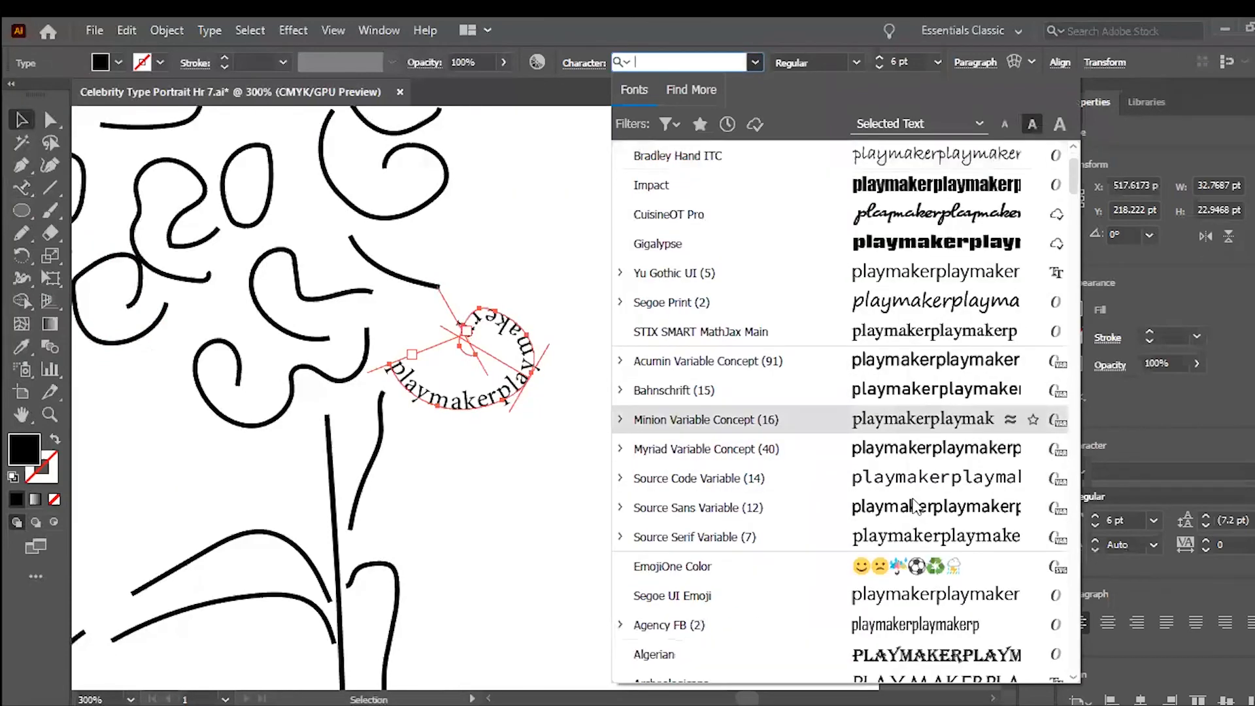
pyautogui.scroll(-4, 905, 456)
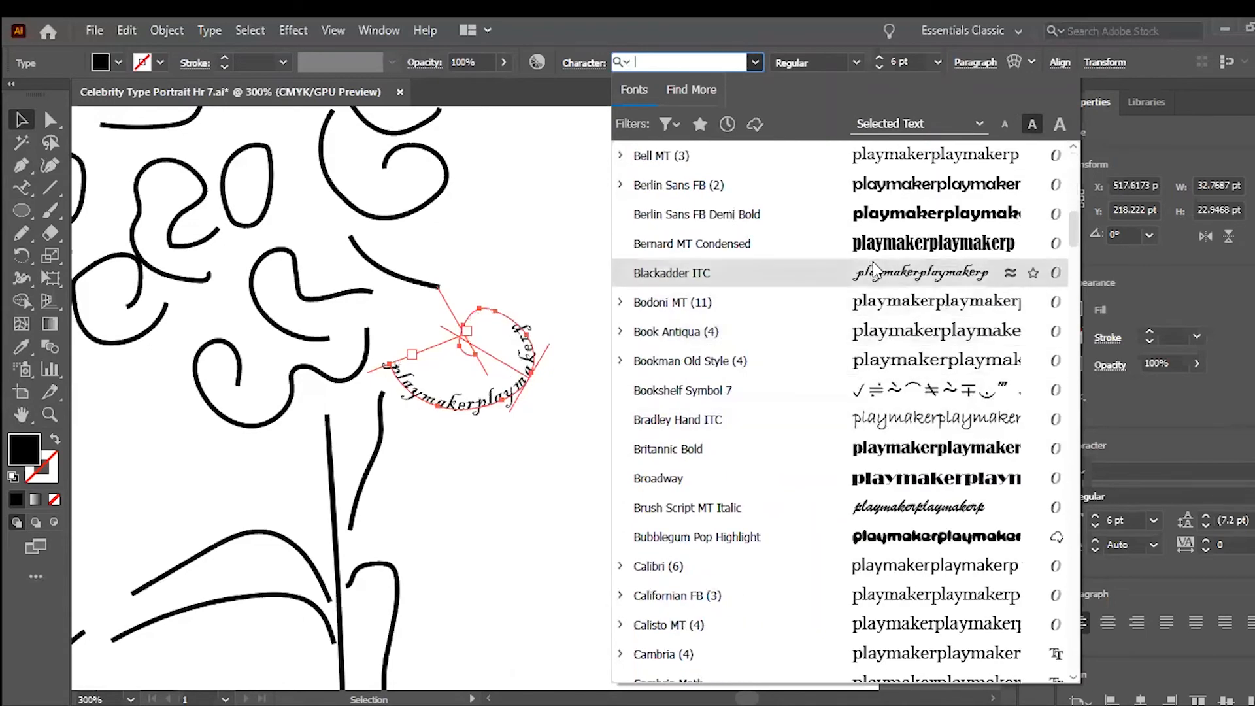
pyautogui.scroll(-4, 880, 423)
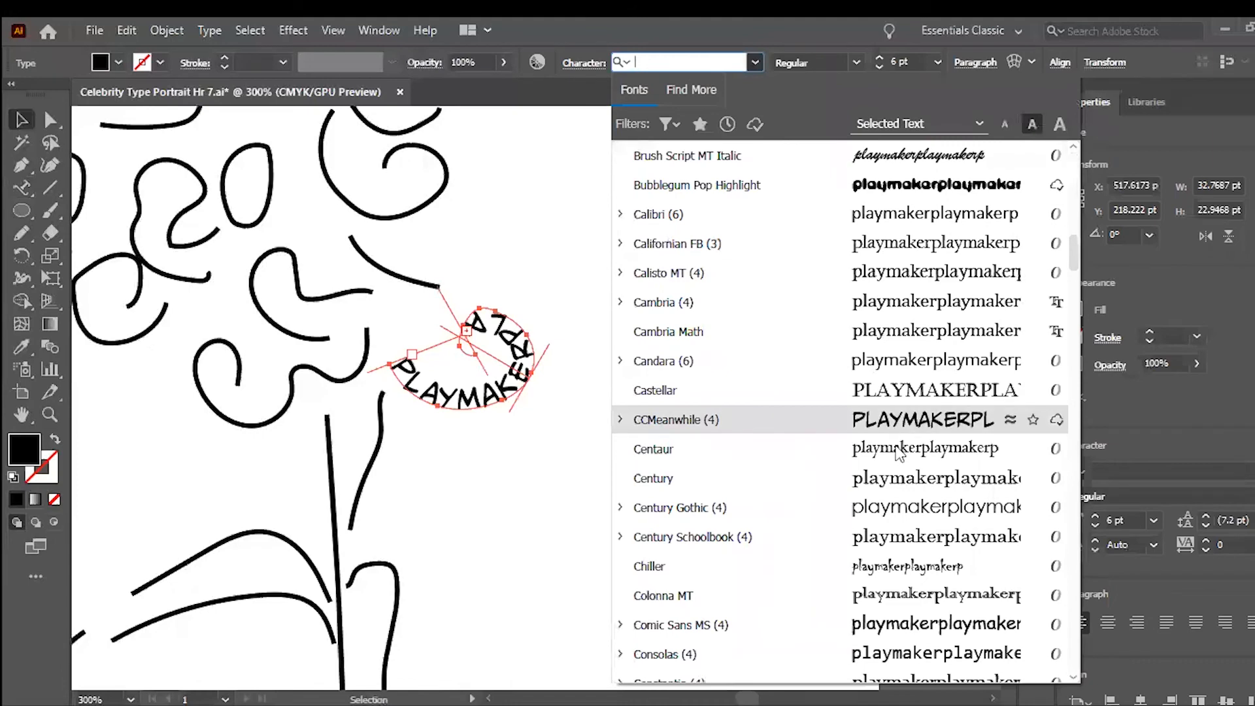
pyautogui.scroll(-4, 892, 483)
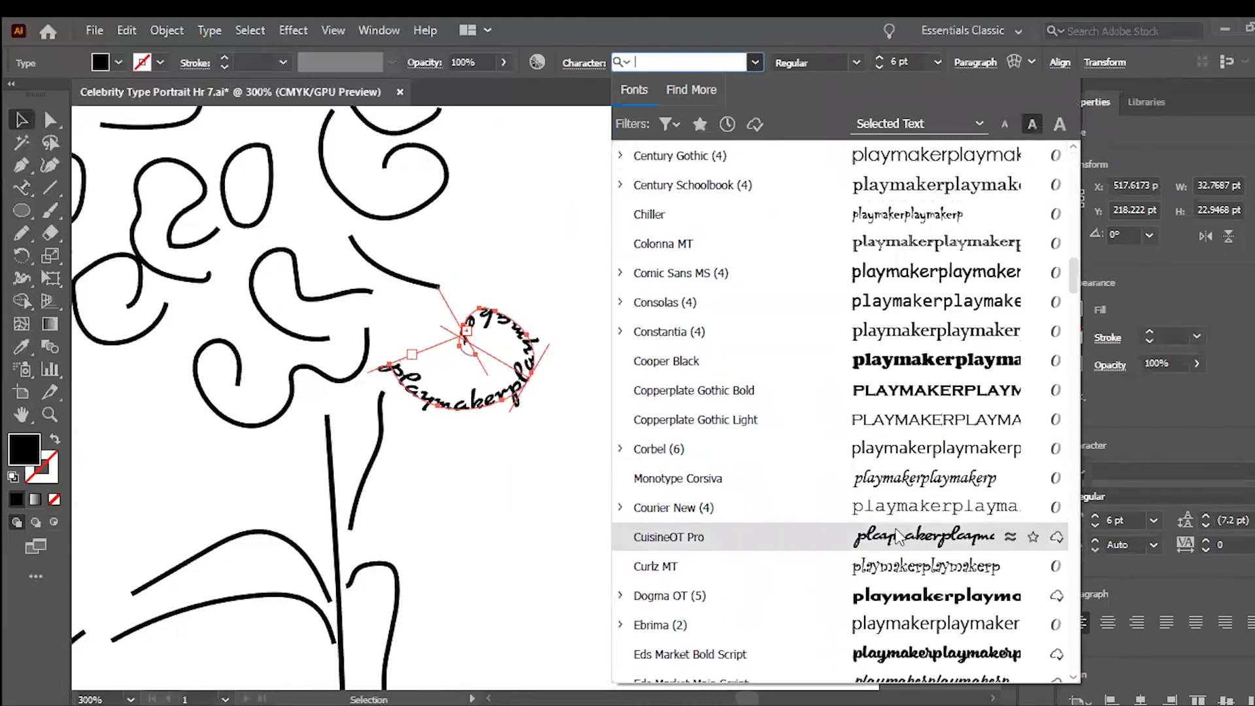
pyautogui.click(898, 536)
pyautogui.click(505, 454)
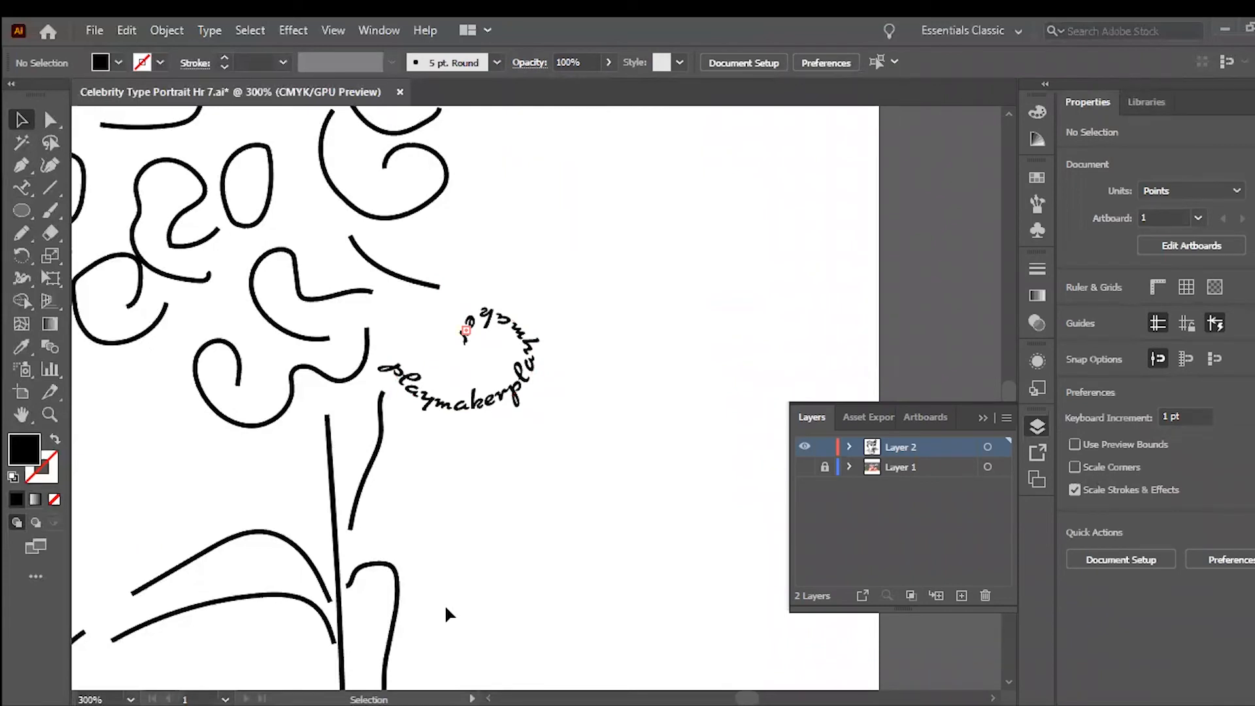
# - Review the whole portrait with the lettered curl, and examine the unlettered eye and eyebrow lines up close
pyautogui.hotkey('ctrl', '0')
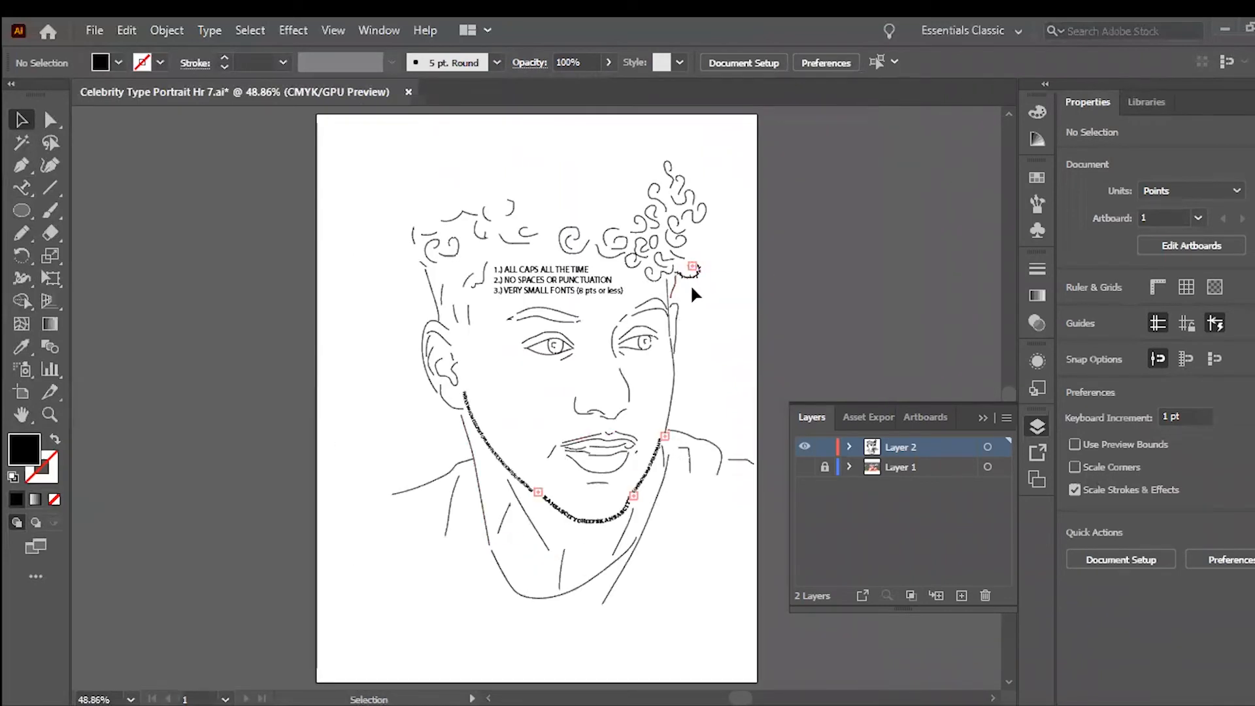
pyautogui.hotkey('ctrl', '1')
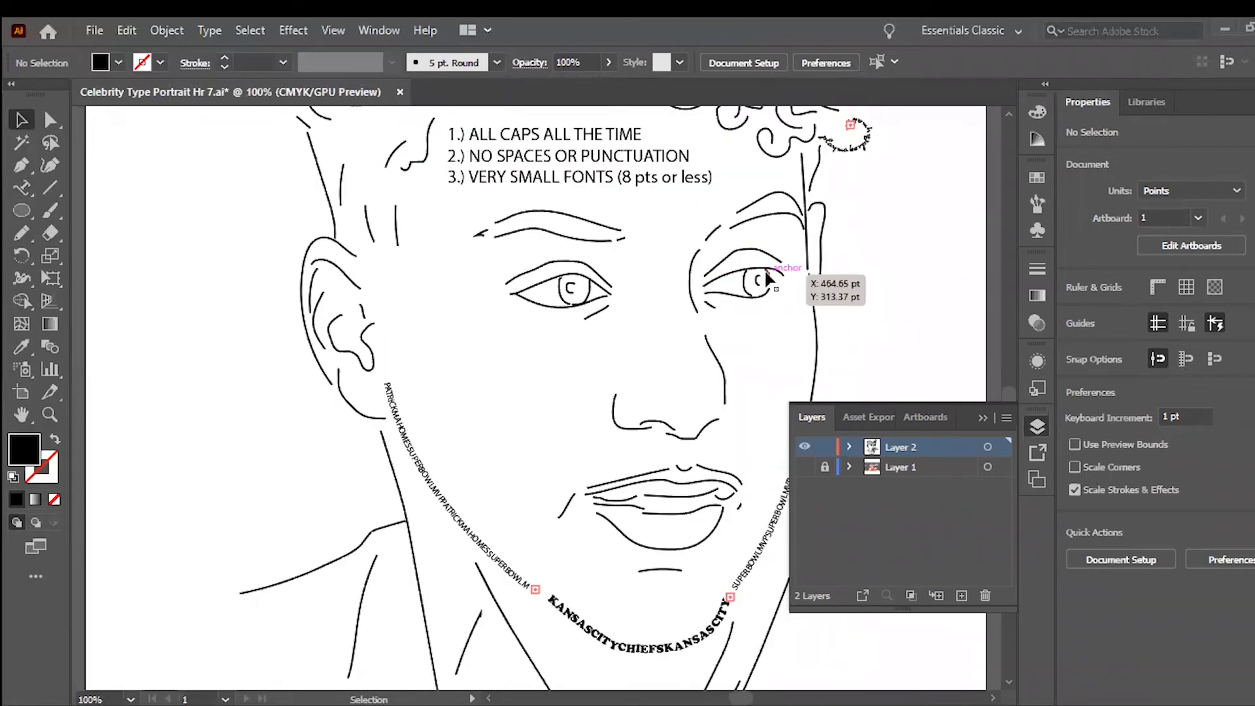
pyautogui.scroll(4, 769, 278)
pyautogui.hscroll(5, 806, 340)
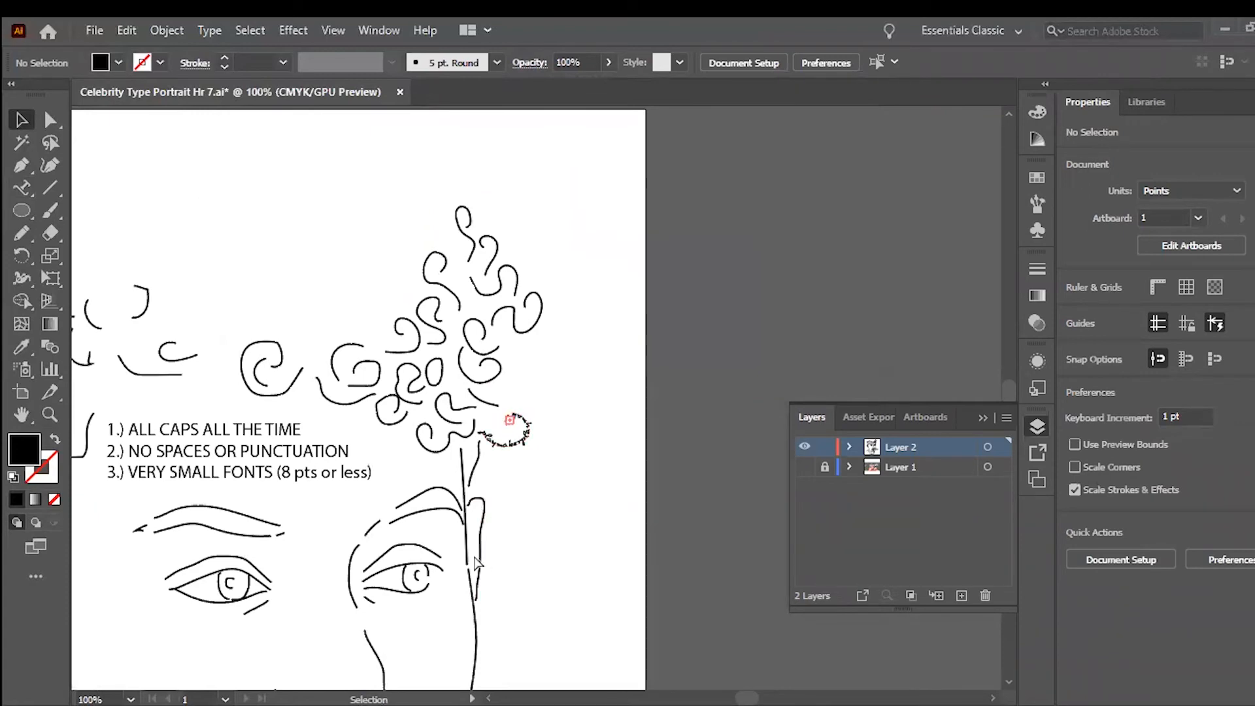
pyautogui.hotkey('ctrl', '=')
pyautogui.hotkey('ctrl', '=')
pyautogui.hotkey('ctrl', '=')
pyautogui.scroll(-10, 475, 558)
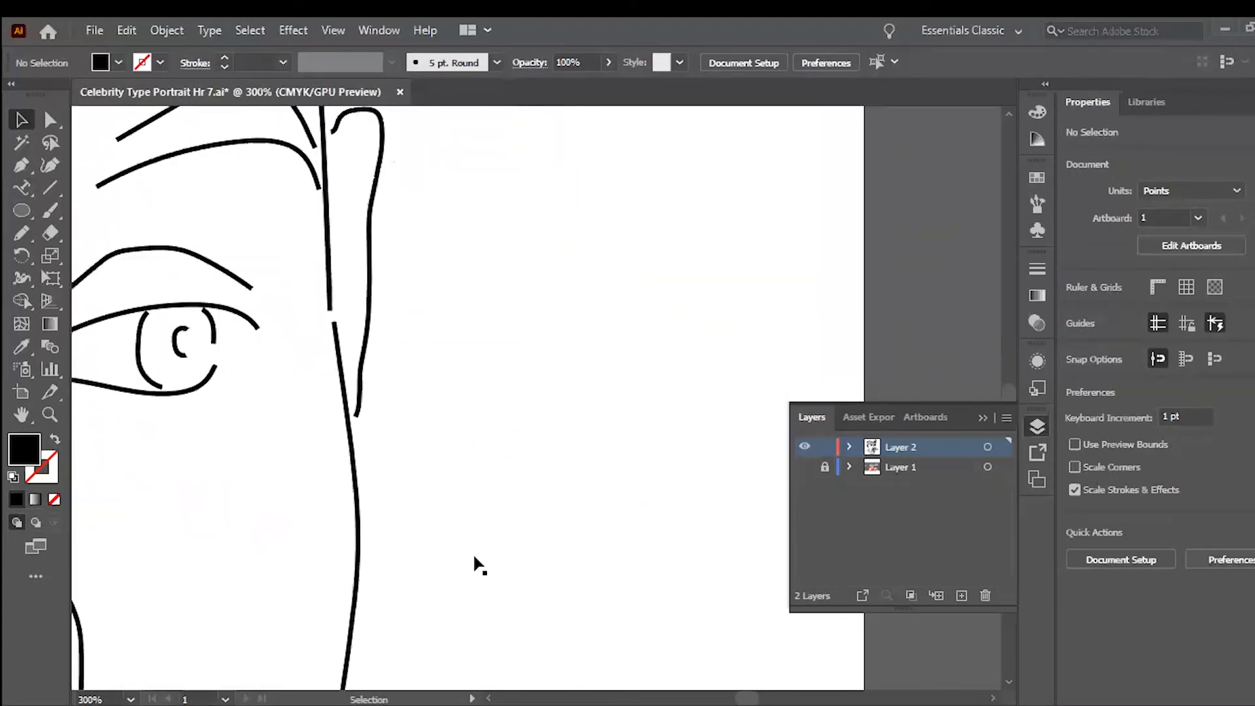
pyautogui.hscroll(-8, 474, 558)
pyautogui.hscroll(-5, 474, 558)
pyautogui.scroll(3, 475, 557)
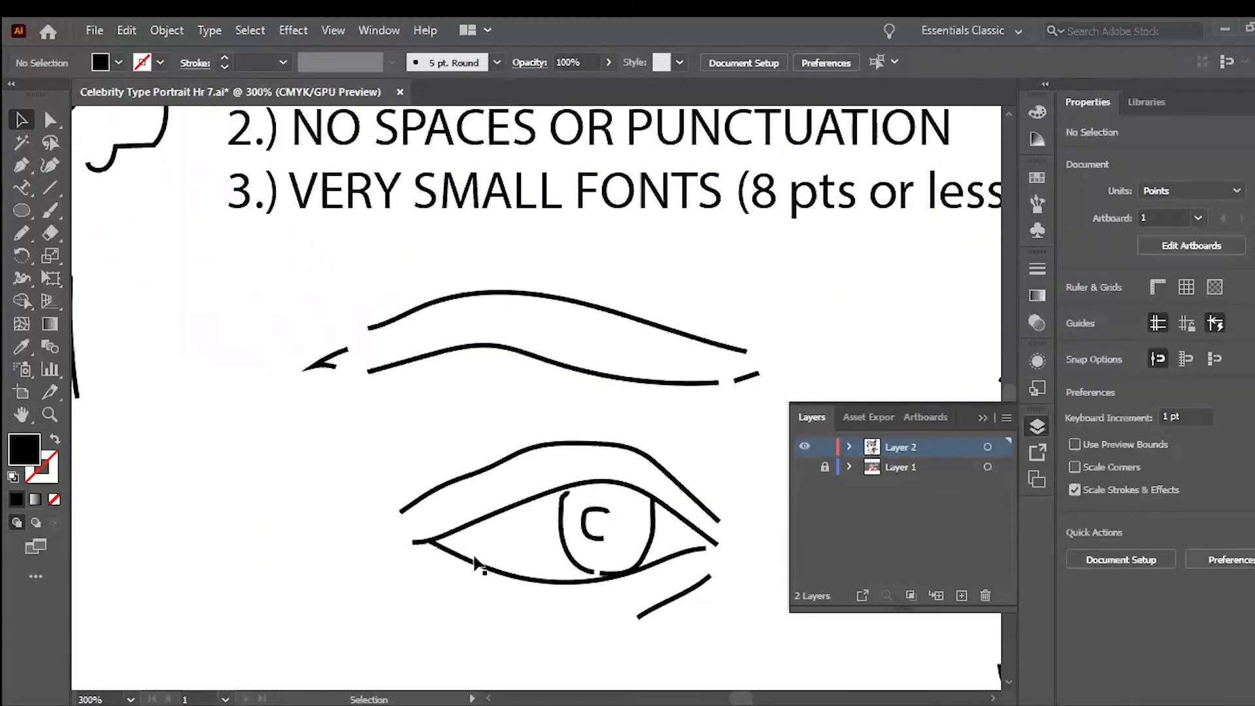
pyautogui.scroll(-1, 475, 557)
pyautogui.hscroll(3, 475, 557)
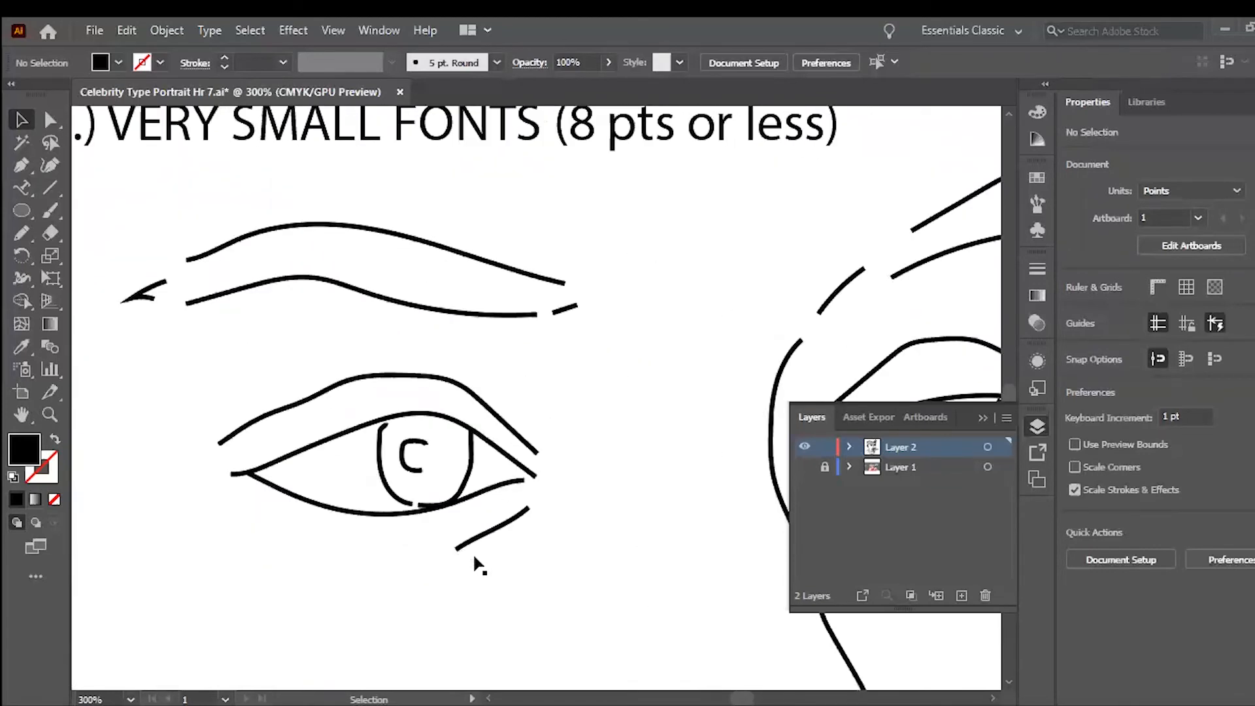
# - Show the reference photo on Layer 1 and move the three-line rules note slightly up and left on the forehead
pyautogui.click(806, 467)
pyautogui.hotkey('ctrl', '0')
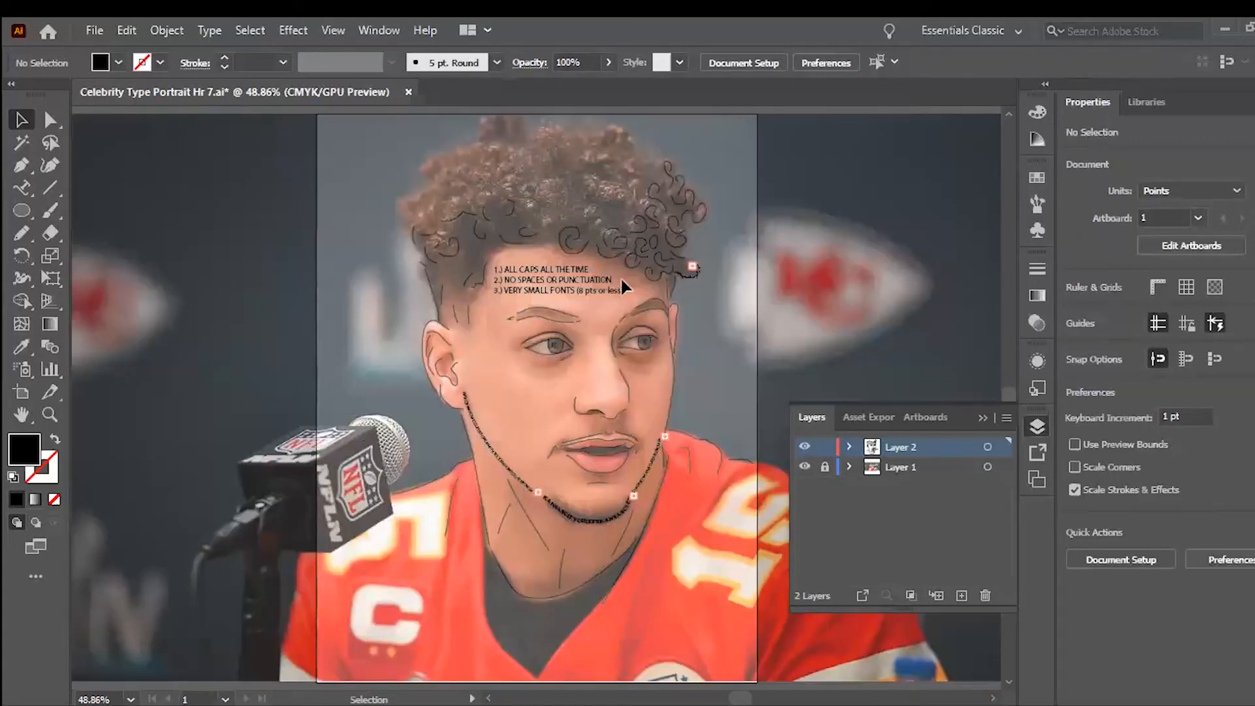
pyautogui.moveTo(562, 286); pyautogui.dragTo(549, 270)
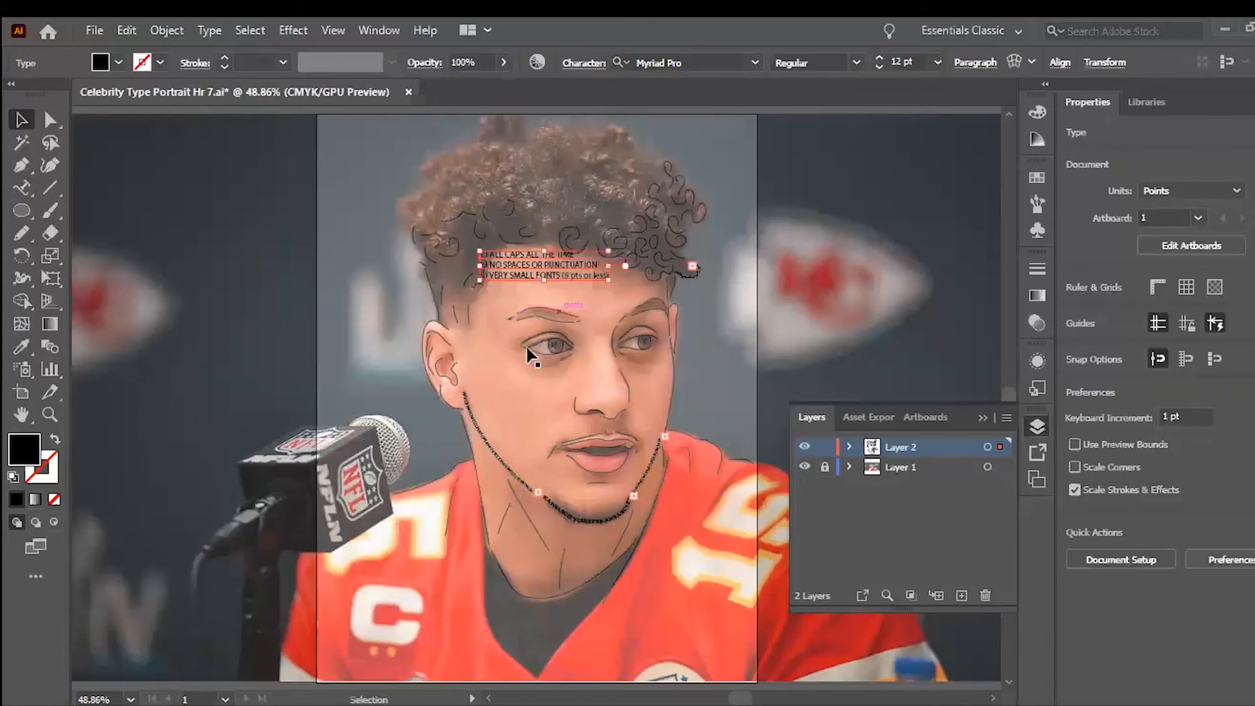
# - Delete the upper line of the left eyebrow and the short strokes at both of its ends, keeping only the lower line
pyautogui.hotkey('ctrl', '=')
pyautogui.hotkey('ctrl', '=')
pyautogui.hotkey('ctrl', '=')
pyautogui.hotkey('ctrl', '=')
pyautogui.hotkey('ctrl', '=')
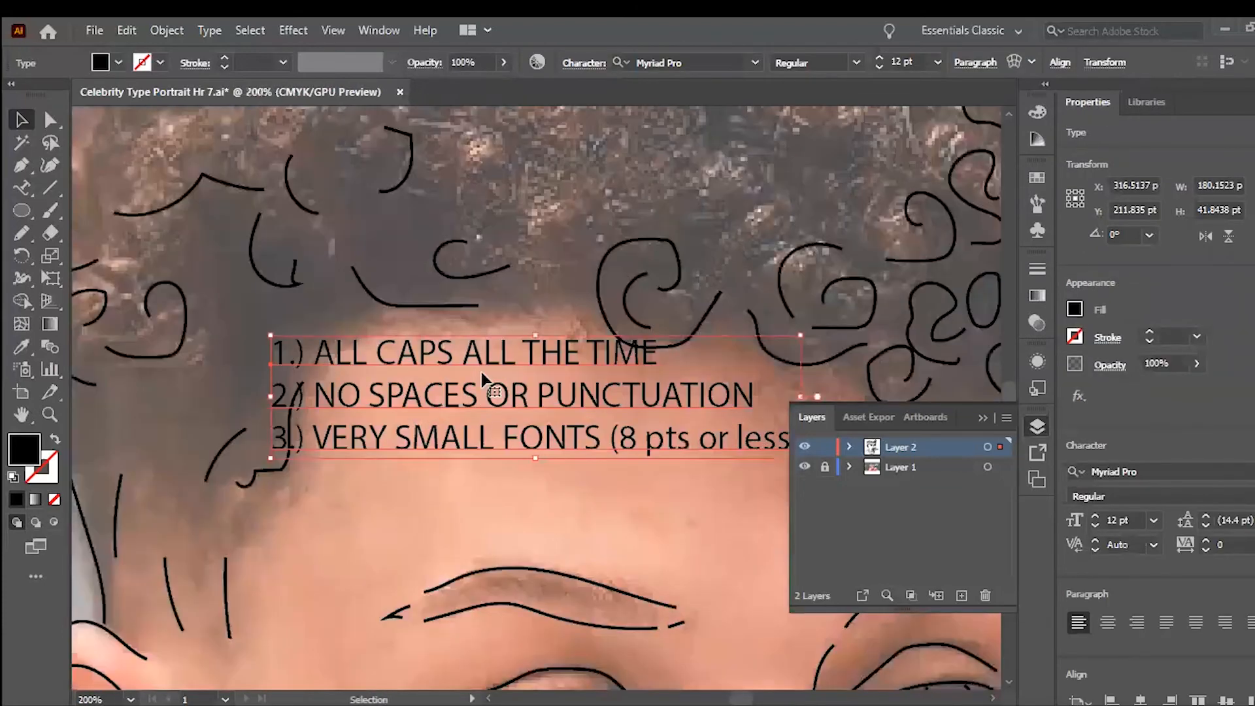
pyautogui.scroll(-5, 483, 374)
pyautogui.hscroll(4, 482, 374)
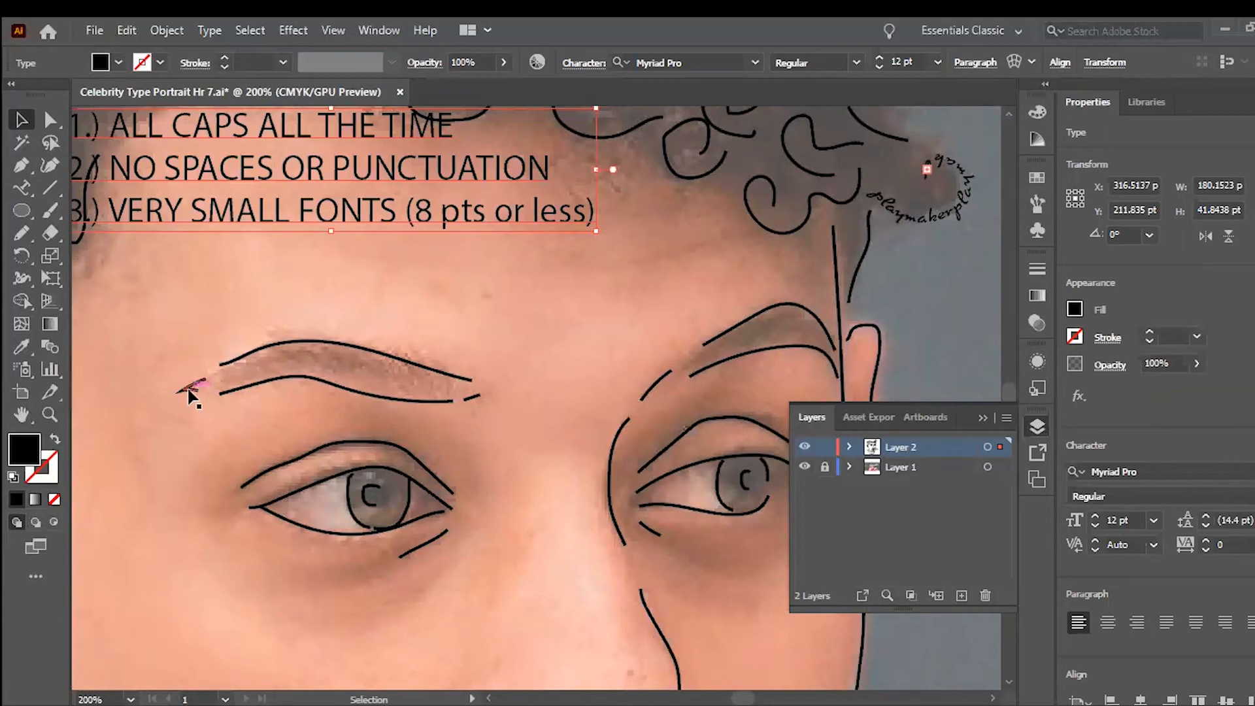
pyautogui.click(333, 345)
pyautogui.press('Delete')
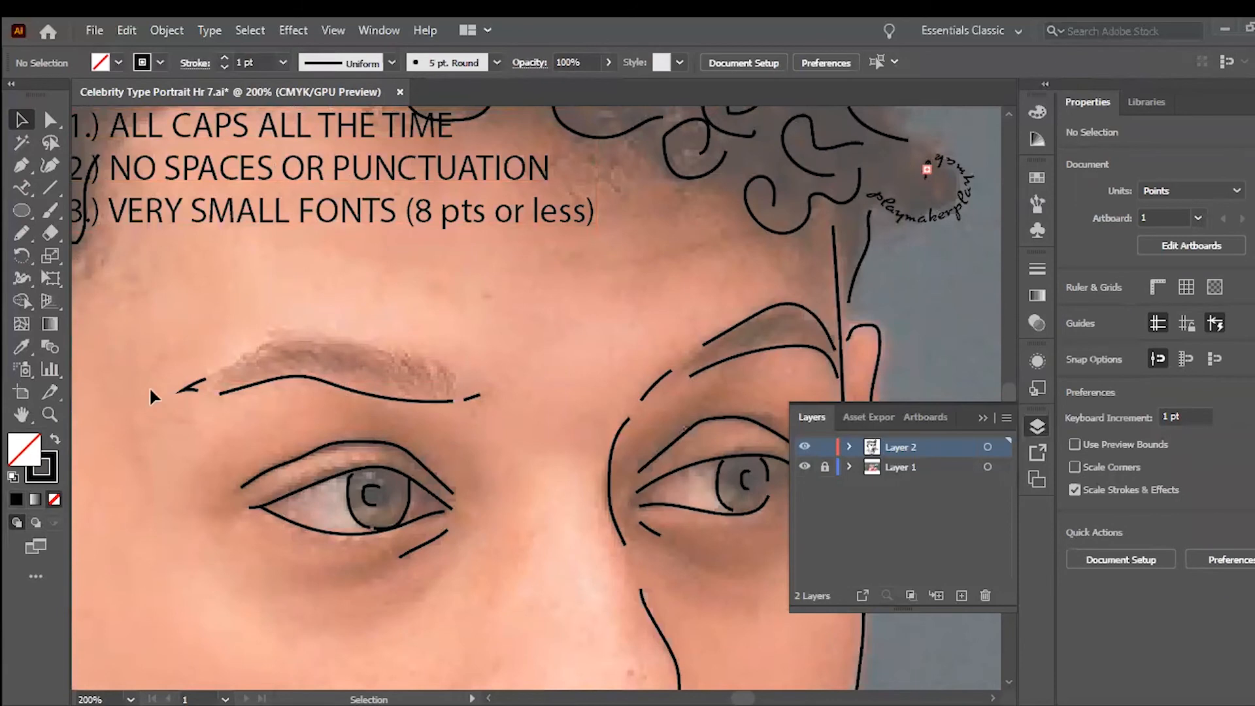
pyautogui.click(195, 388)
pyautogui.press('Delete')
pyautogui.click(472, 399)
pyautogui.press('Delete')
# - Turn the remaining lower line of the left eyebrow into type on a path
pyautogui.hotkey('ctrl', '=')
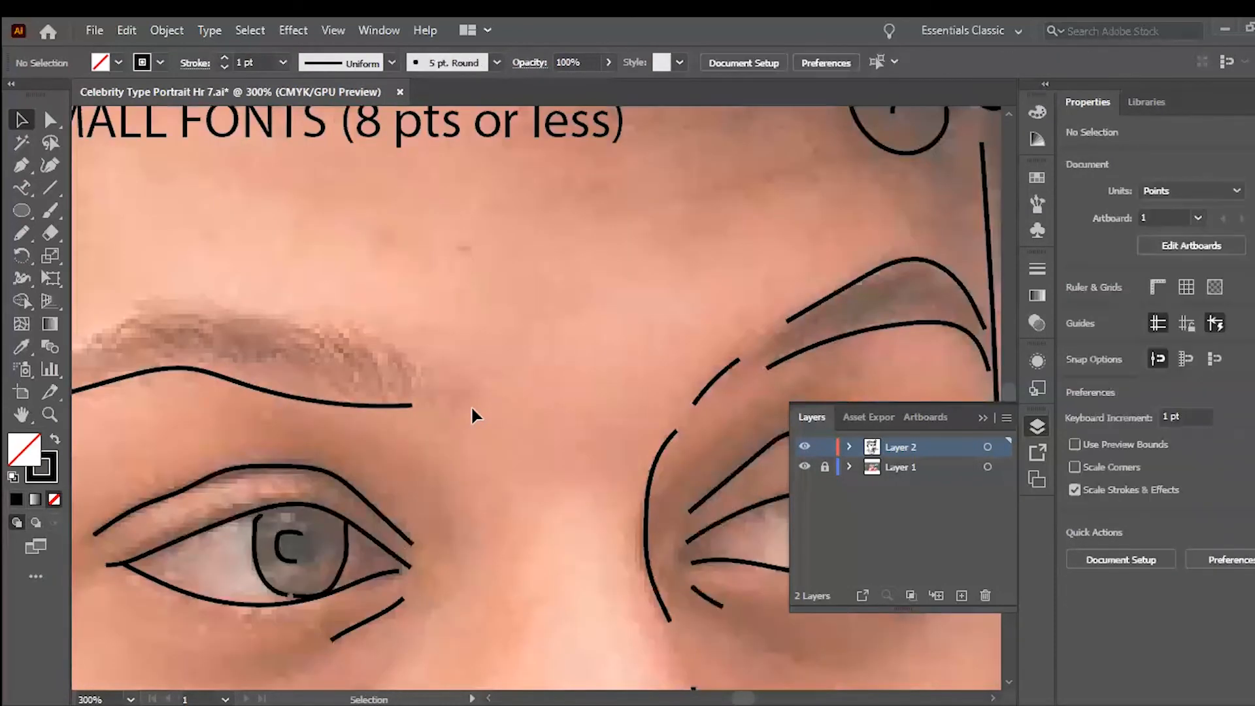
pyautogui.hscroll(-3, 470, 405)
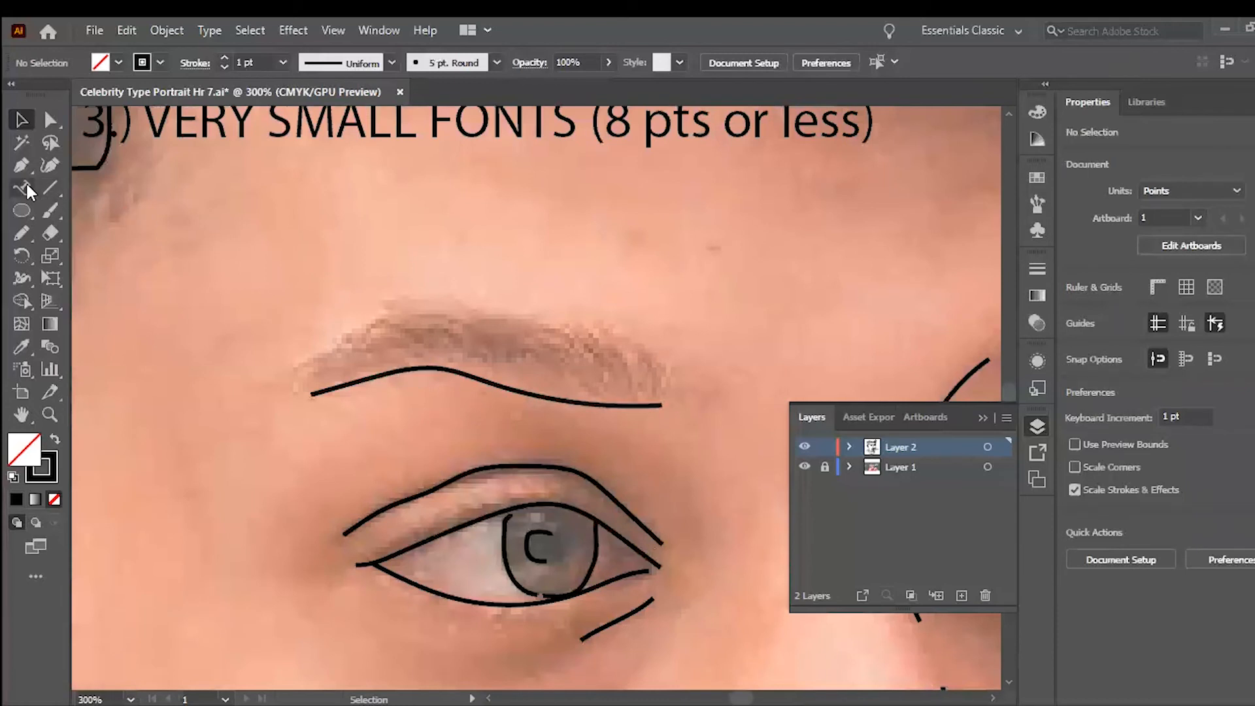
pyautogui.click(27, 187)
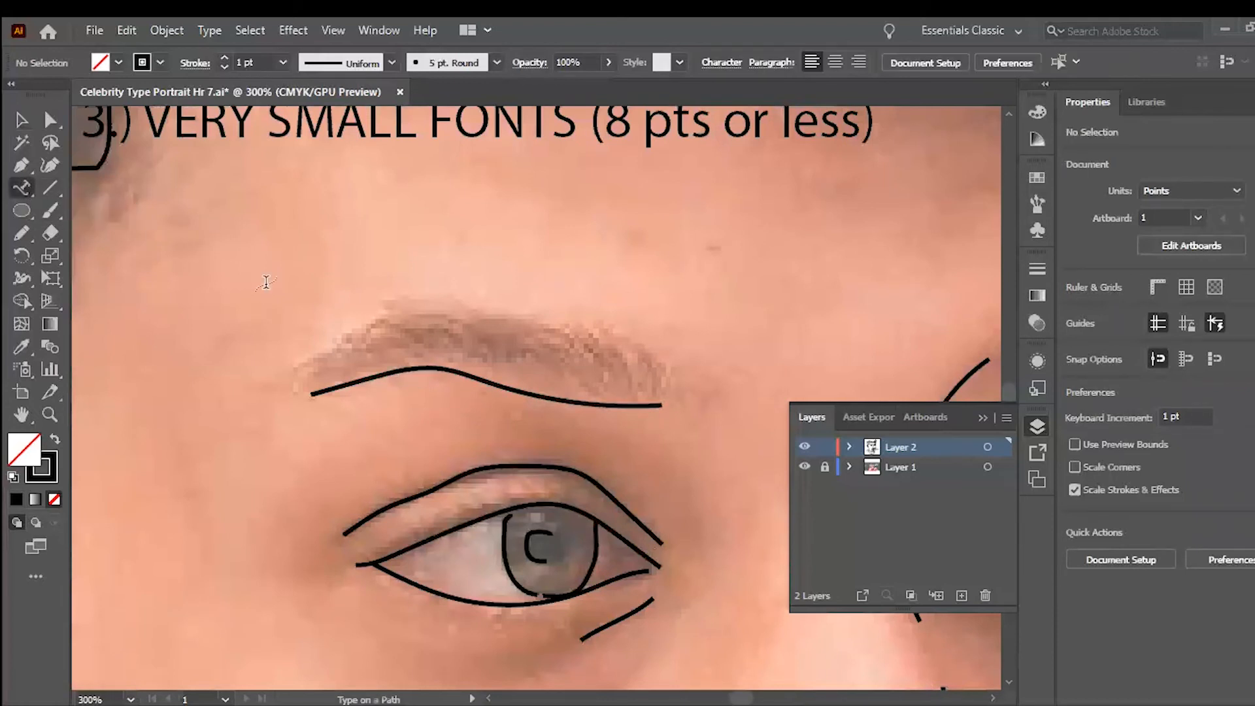
pyautogui.click(400, 371)
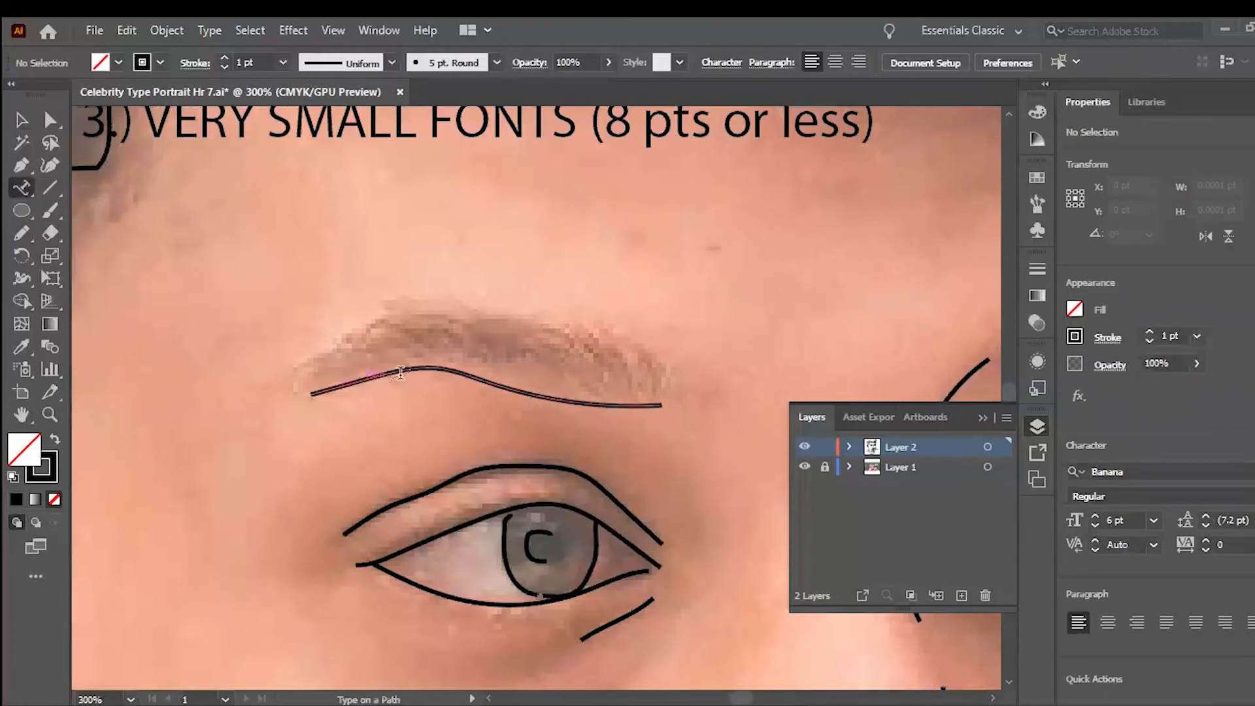
pyautogui.click(382, 373)
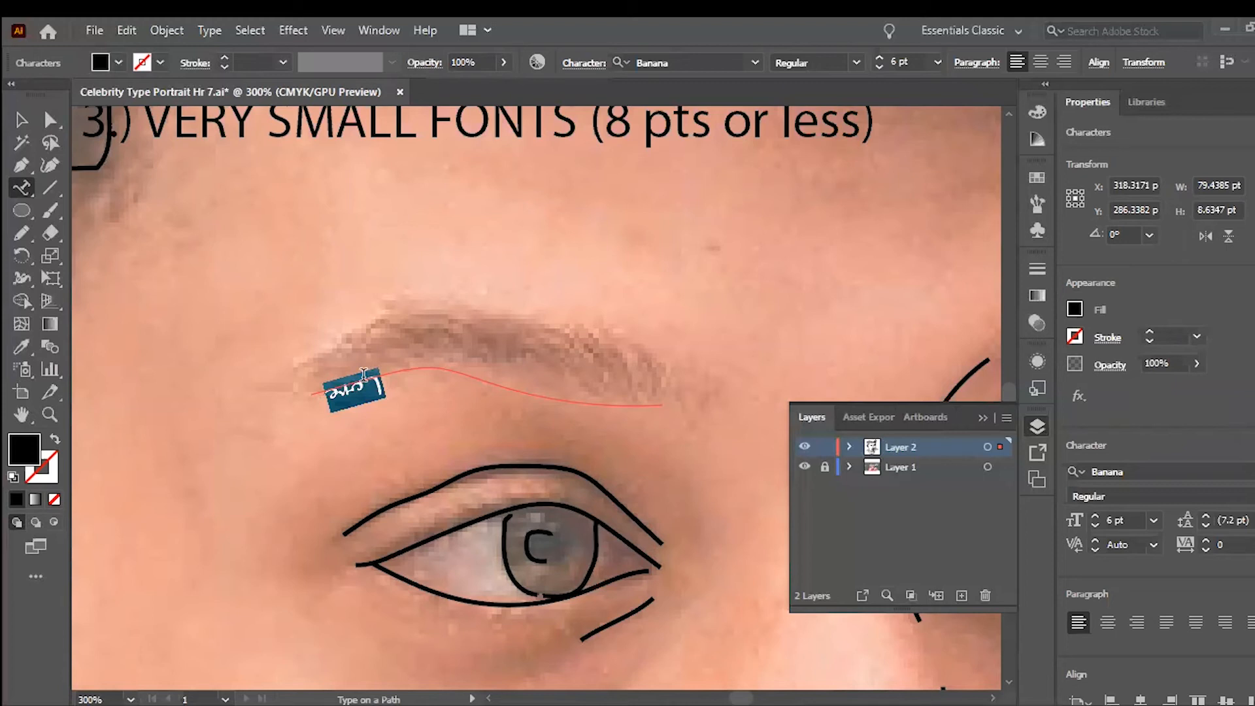
# - Extend the text span over the full eyebrow path and flip the type to the path's upper side
pyautogui.click(54, 120)
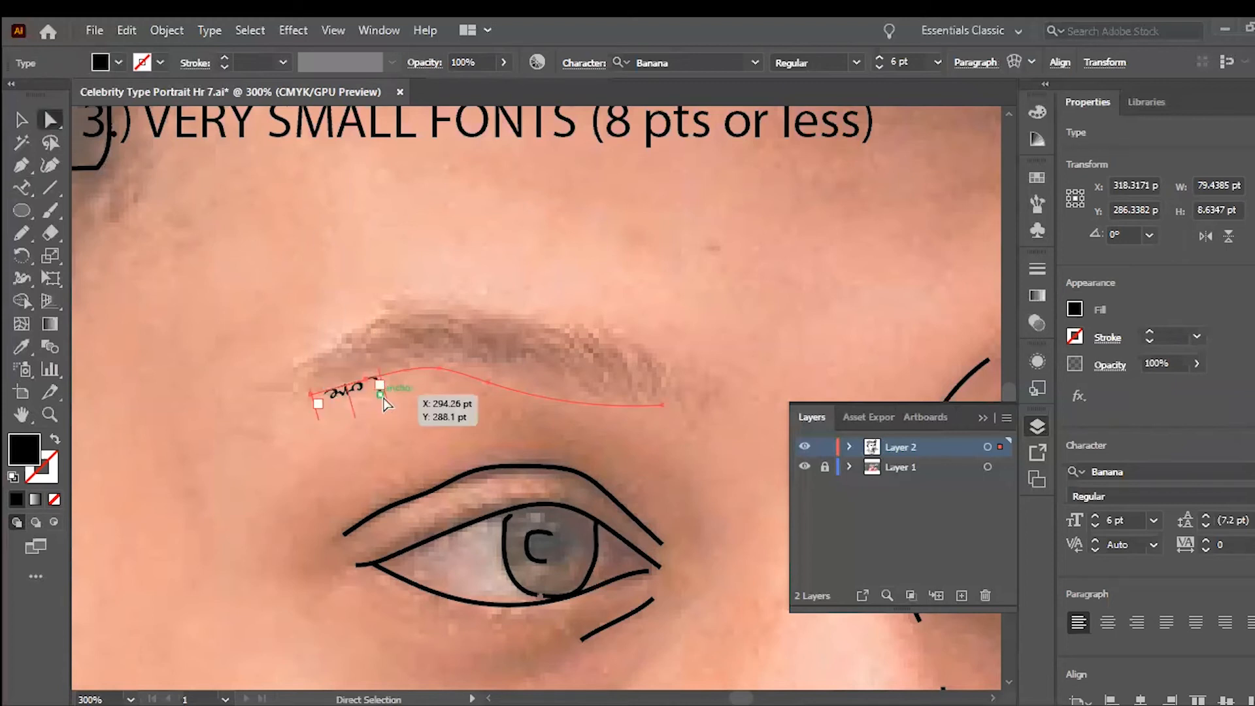
pyautogui.moveTo(385, 402); pyautogui.dragTo(751, 433)
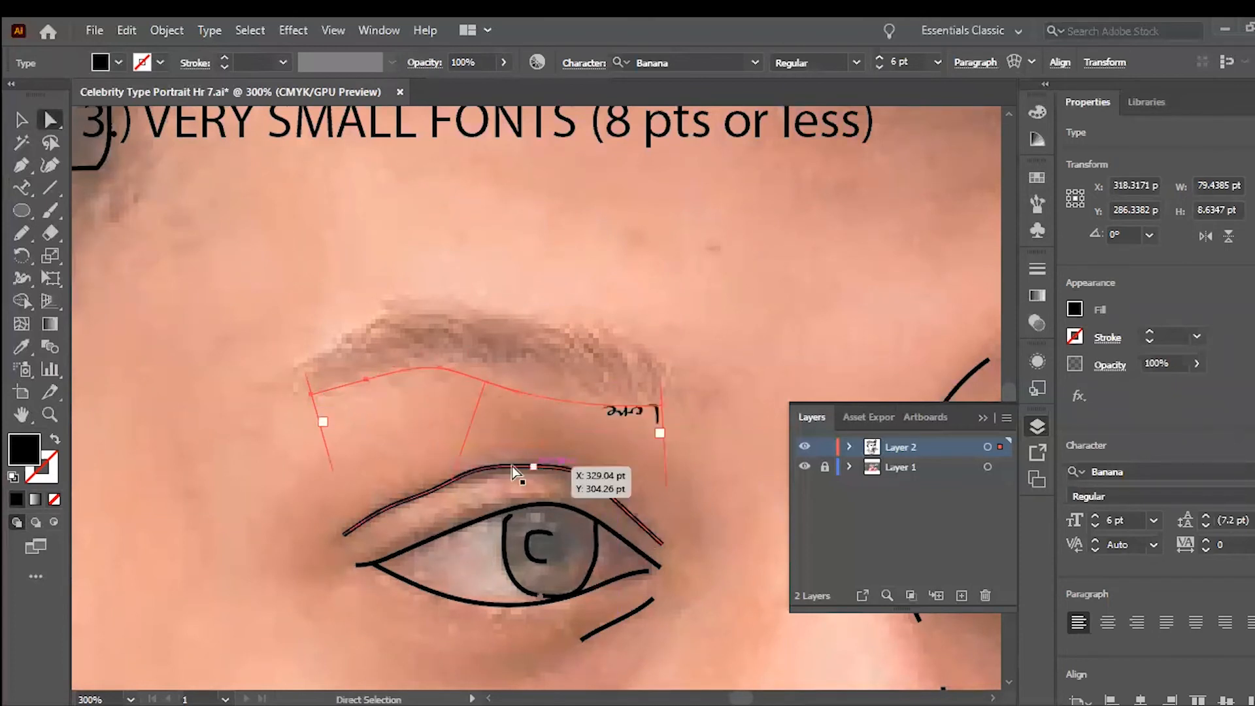
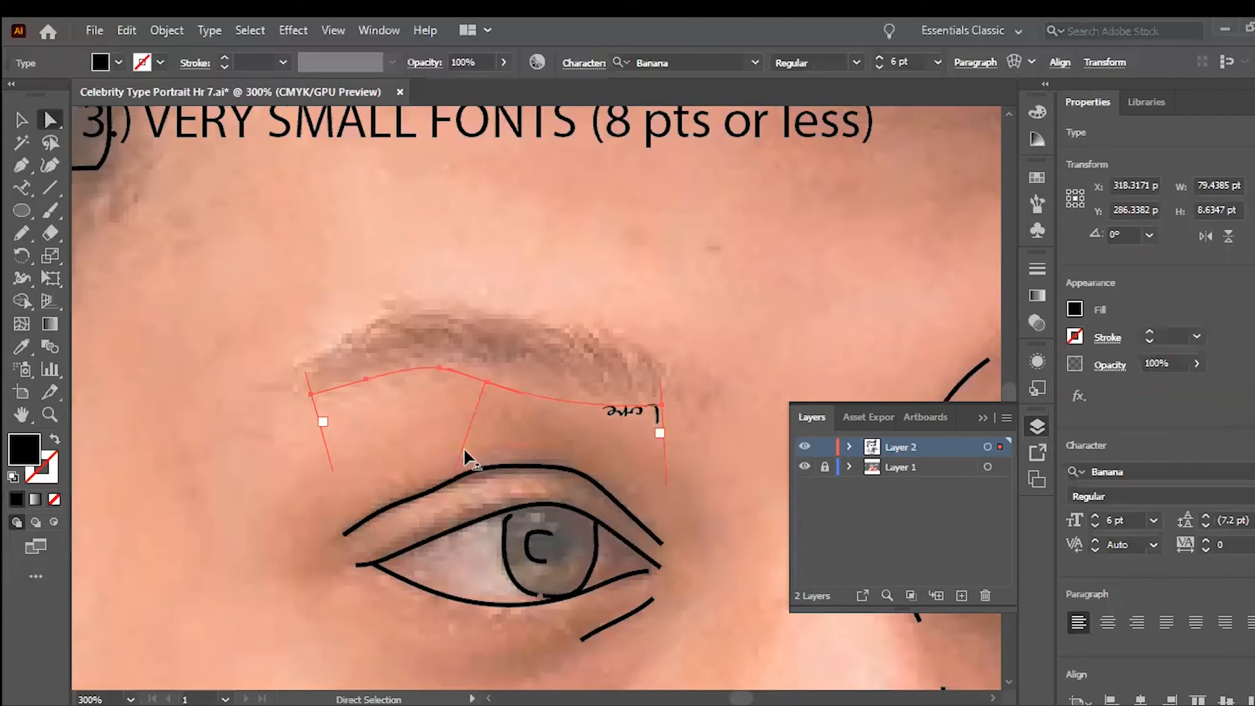
pyautogui.moveTo(464, 450); pyautogui.dragTo(517, 286)
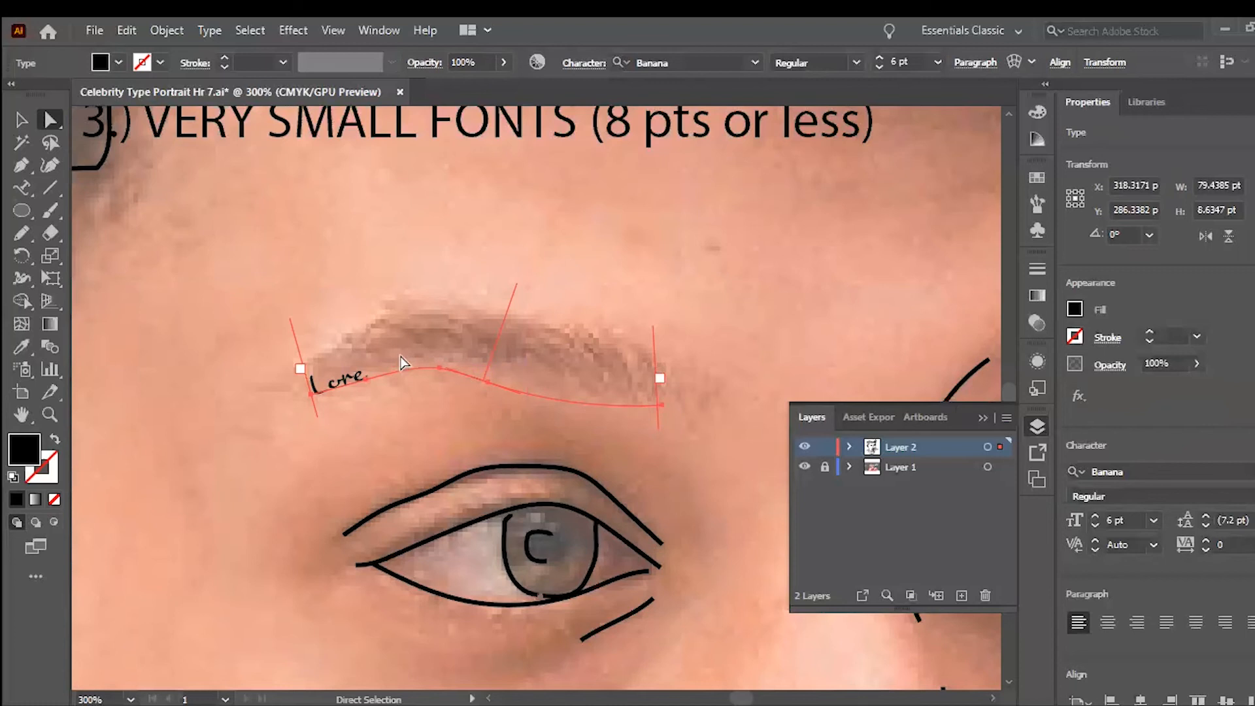
# - Clear the eyebrow path's placeholder text and set its font to Cooper Black
pyautogui.click(27, 188)
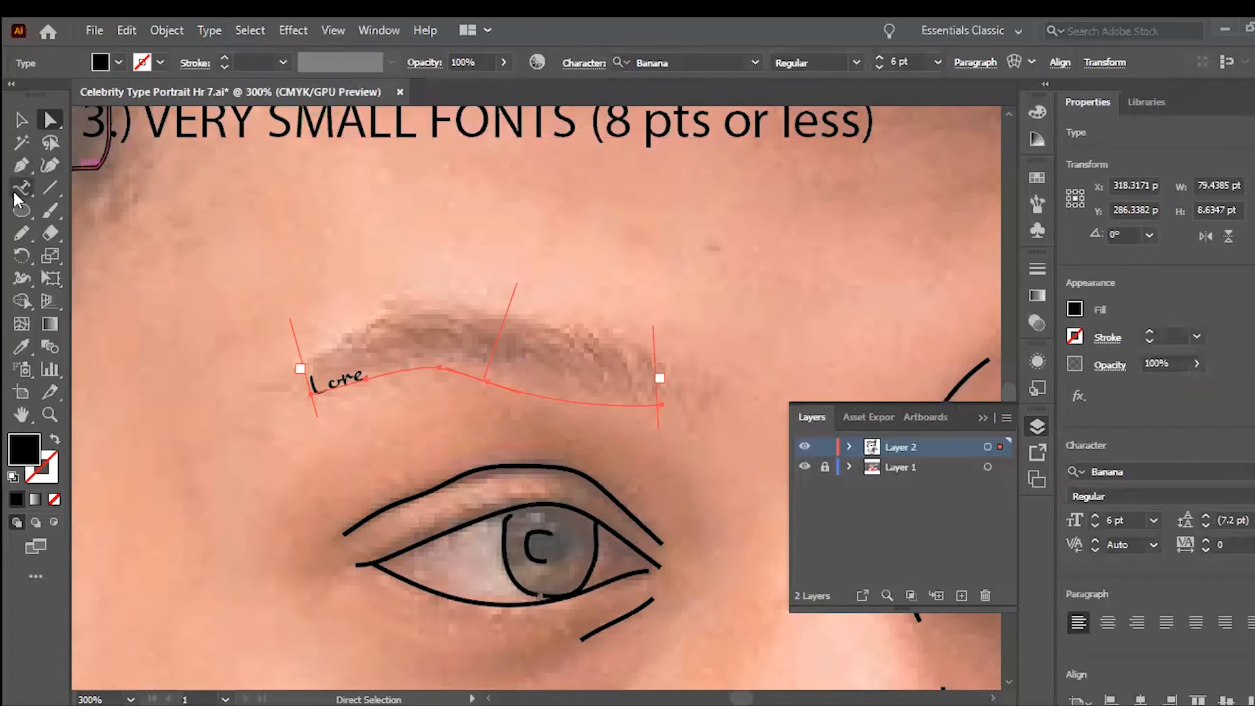
pyautogui.click(373, 371)
pyautogui.press('BackSpace')
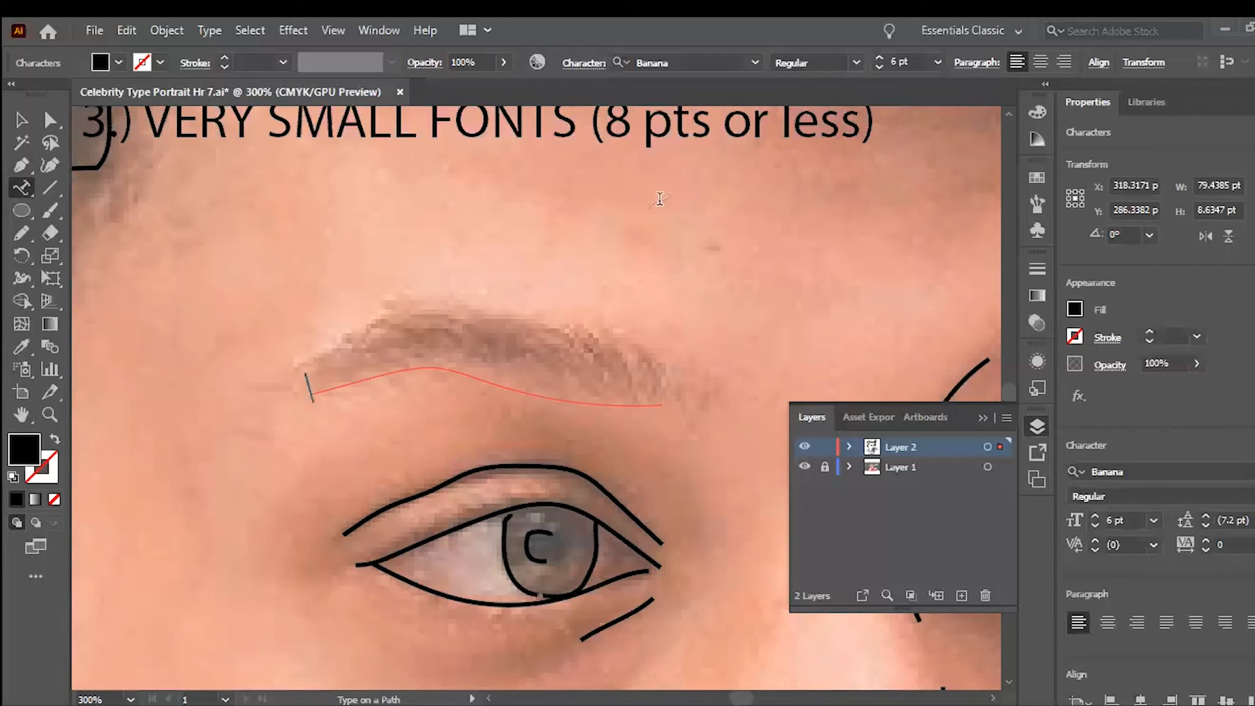
pyautogui.click(755, 62)
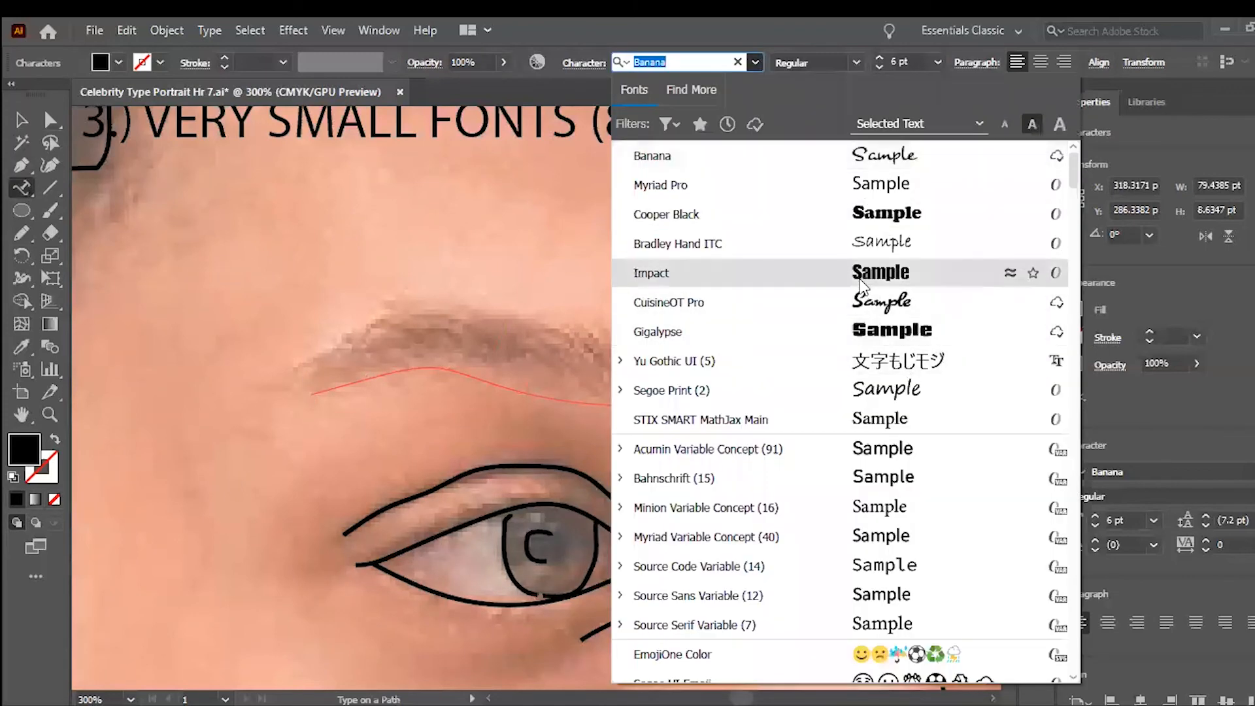
pyautogui.scroll(-6, 837, 265)
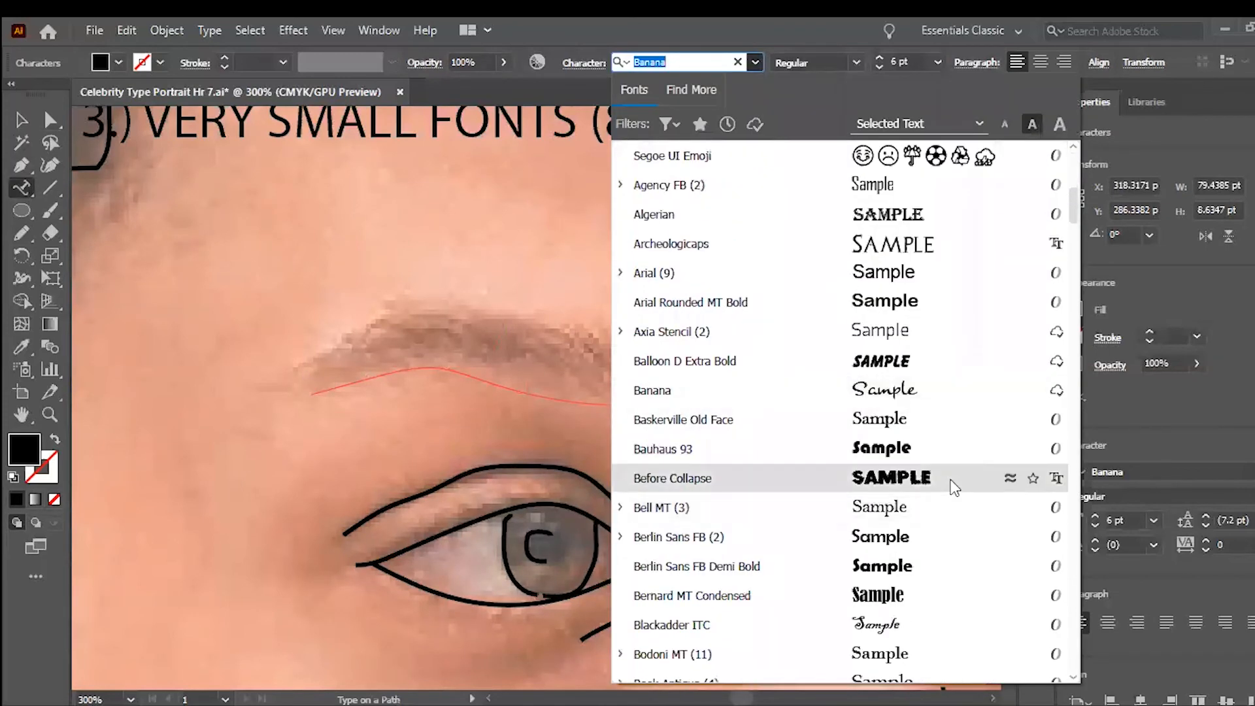
pyautogui.scroll(-5, 953, 481)
pyautogui.scroll(-6, 945, 431)
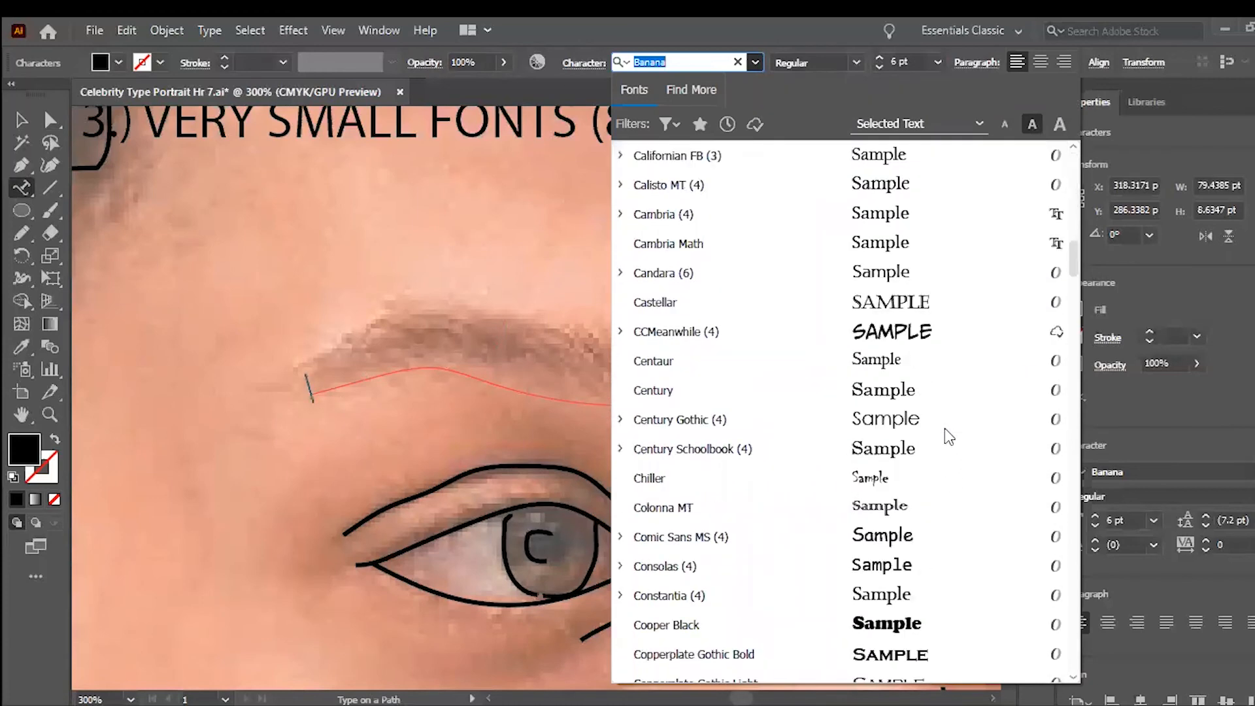
pyautogui.click(906, 457)
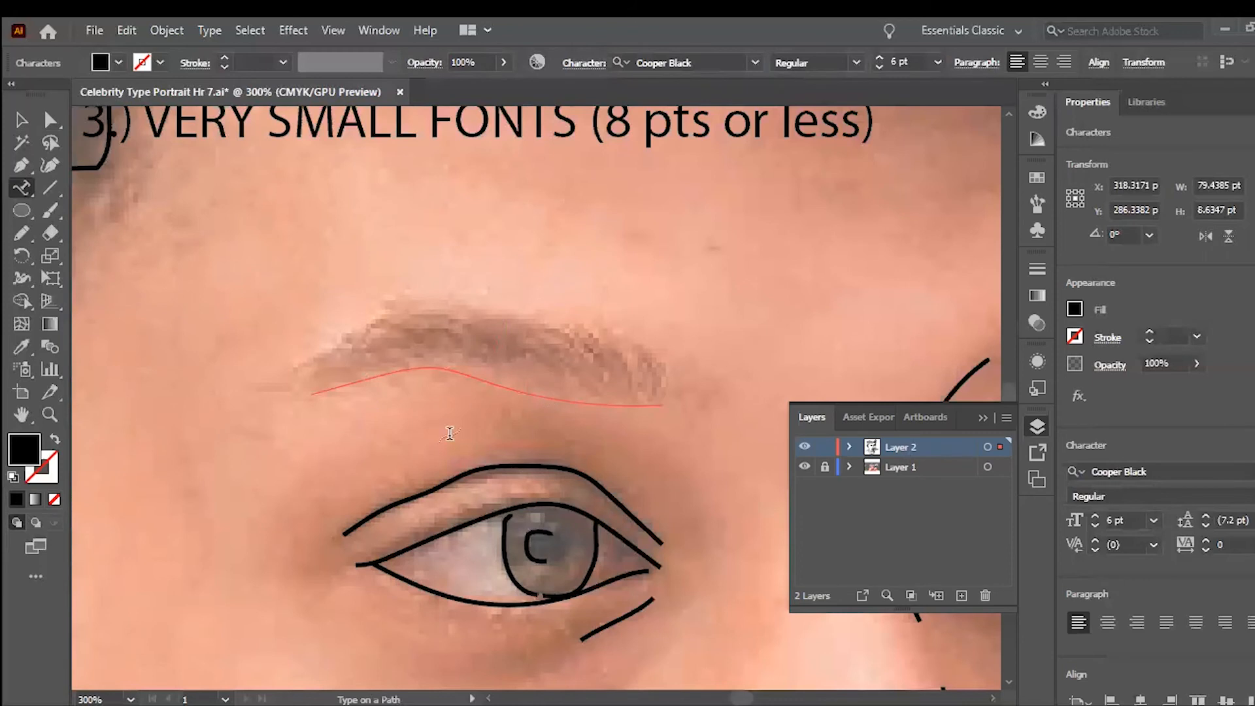
# - Enter TEXASTECHTEXASTECH as the text along the left eyebrow path
pyautogui.write('TEXASTECH')
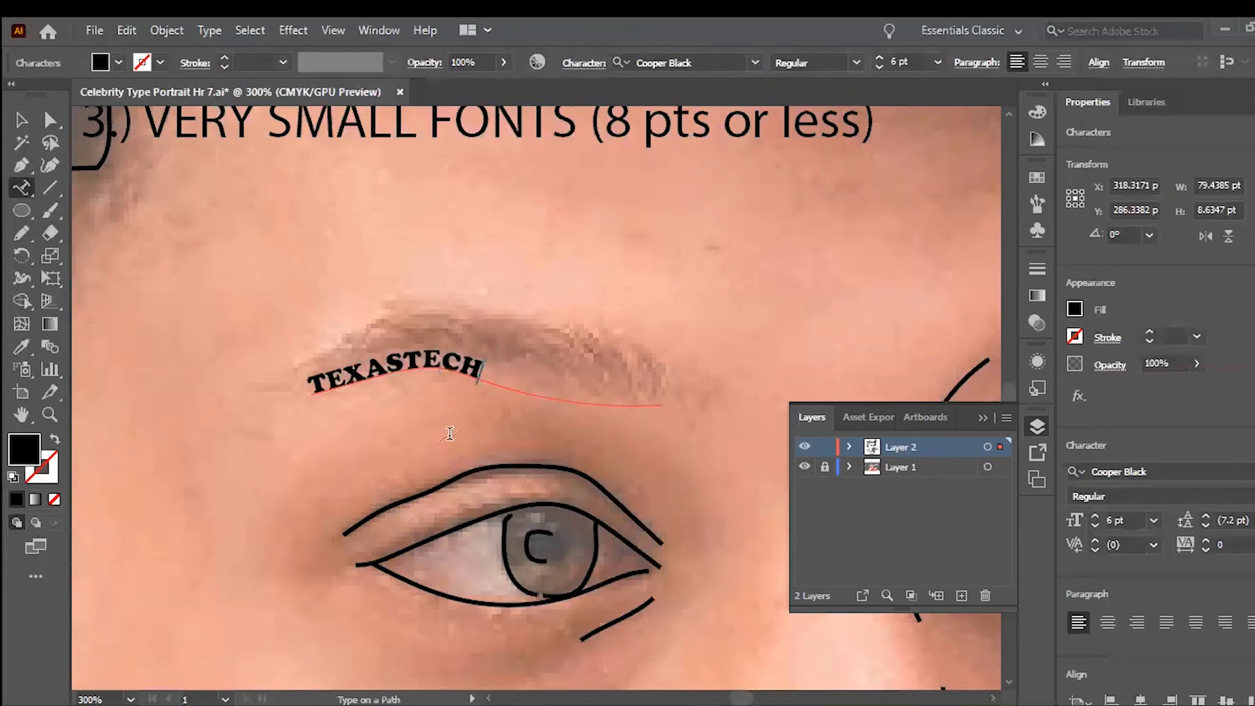
pyautogui.write('TEXAST')
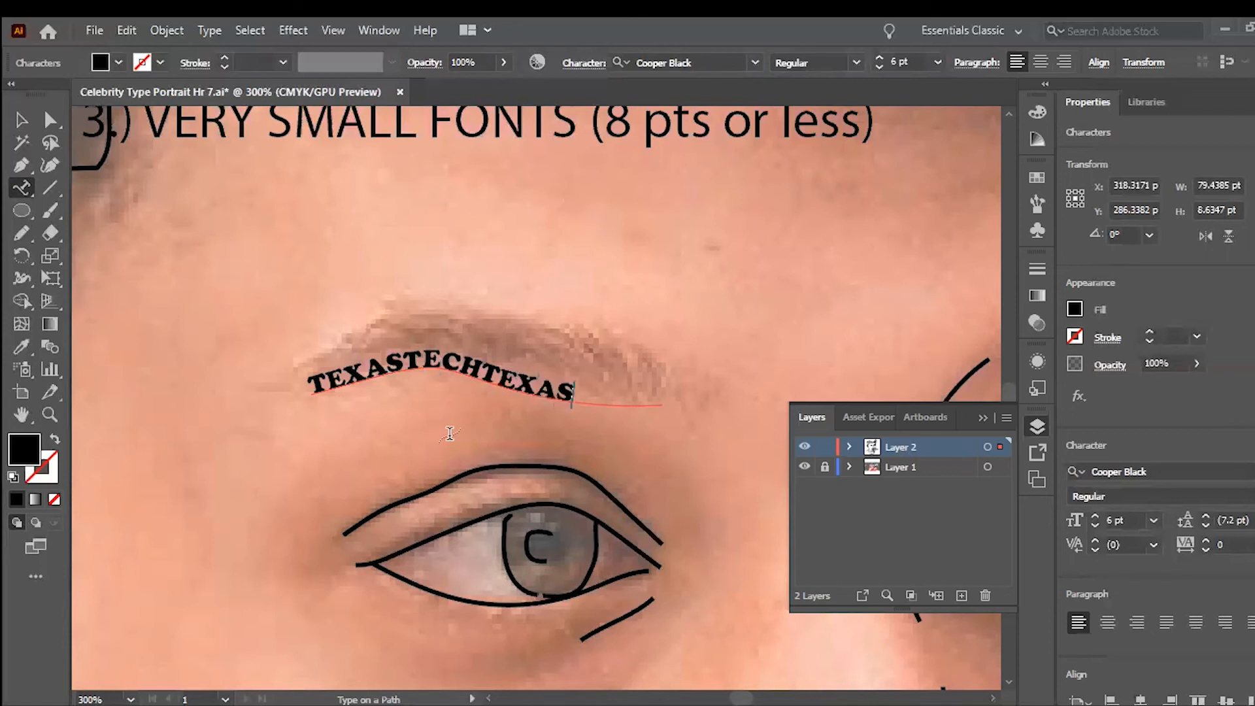
pyautogui.write('ECH')
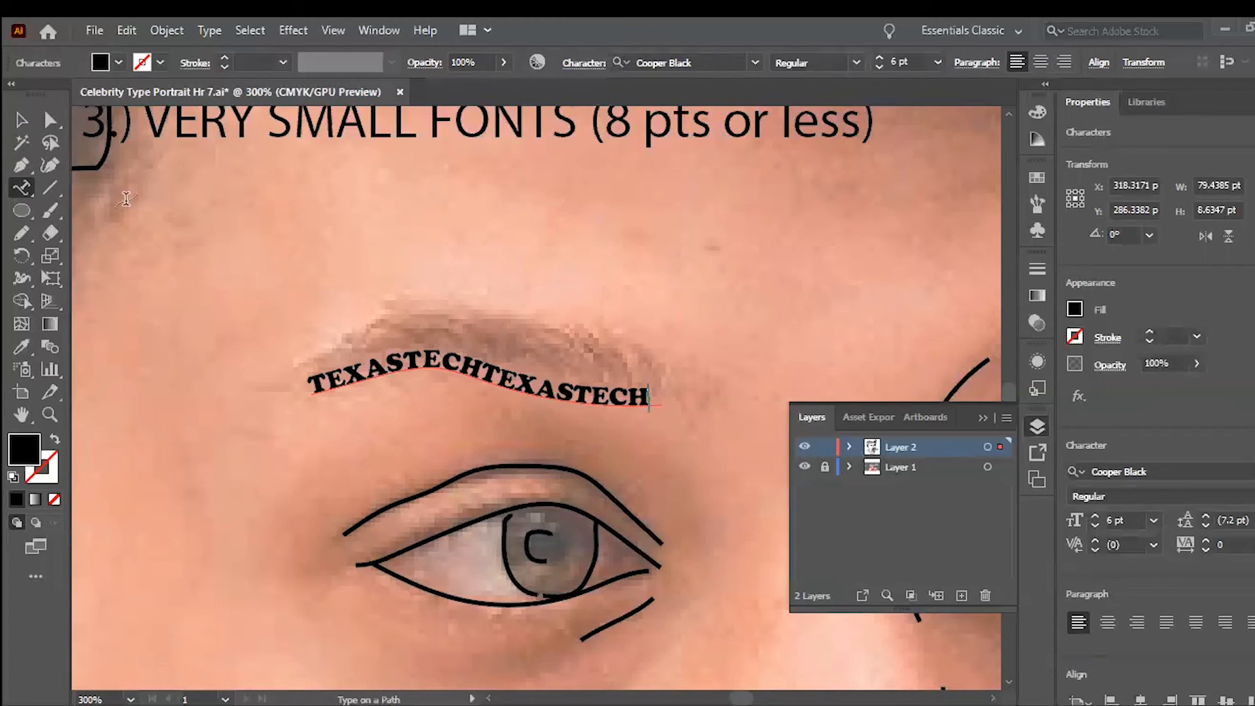
# - Set the letters XAST near the start of the eyebrow text to 8 pt
pyautogui.click(22, 190)
pyautogui.moveTo(341, 373); pyautogui.dragTo(419, 374)
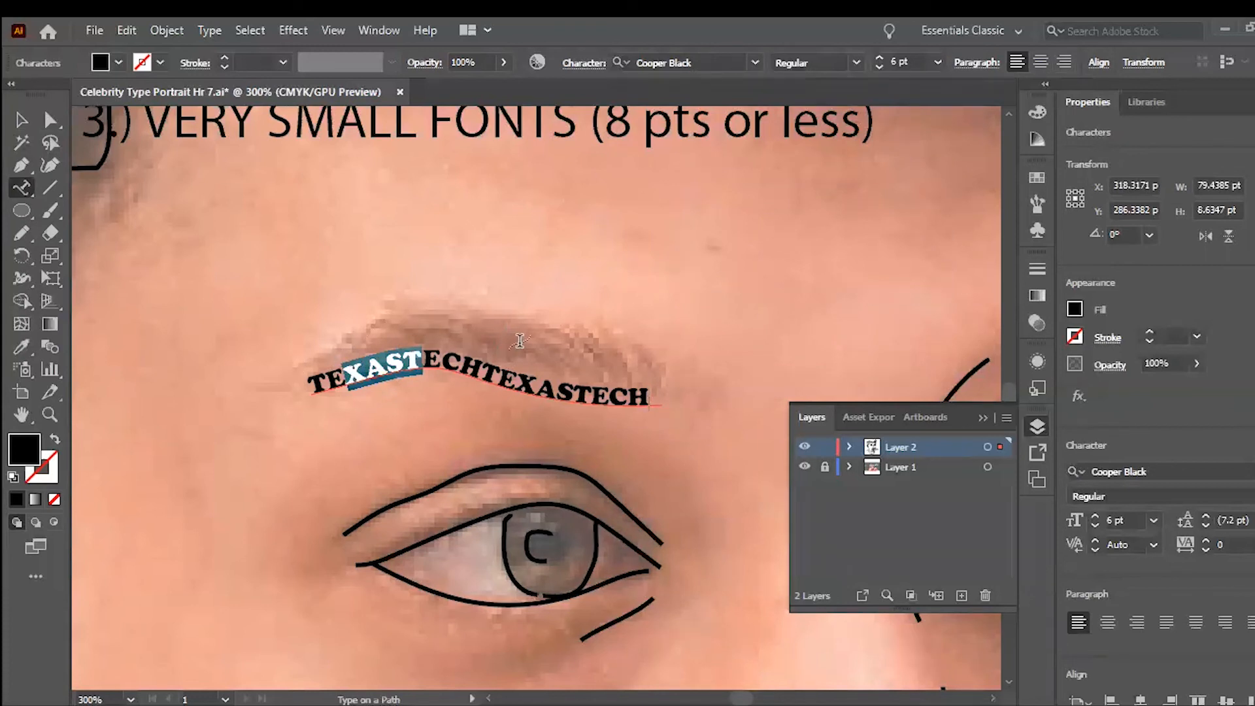
pyautogui.click(881, 58)
pyautogui.click(881, 57)
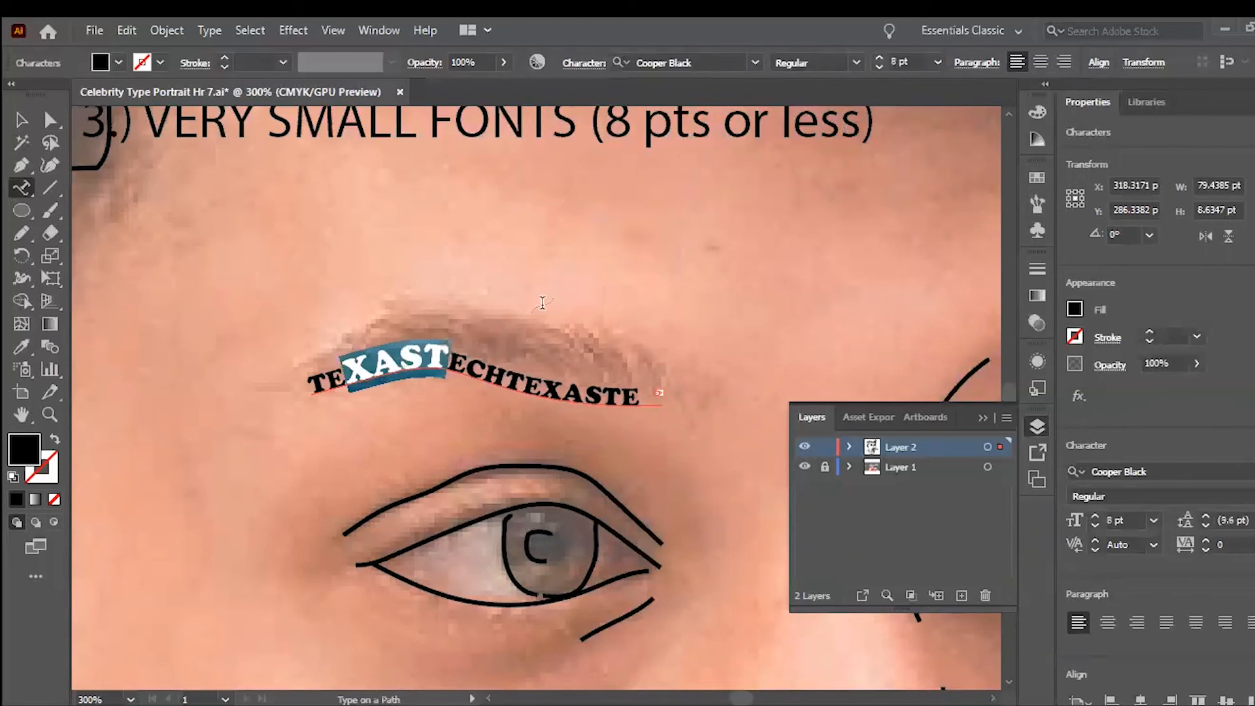
# - Enlarge the letters ASTE in the eyebrow text to 11 pt
pyautogui.click(376, 370)
pyautogui.moveTo(377, 367); pyautogui.dragTo(467, 368)
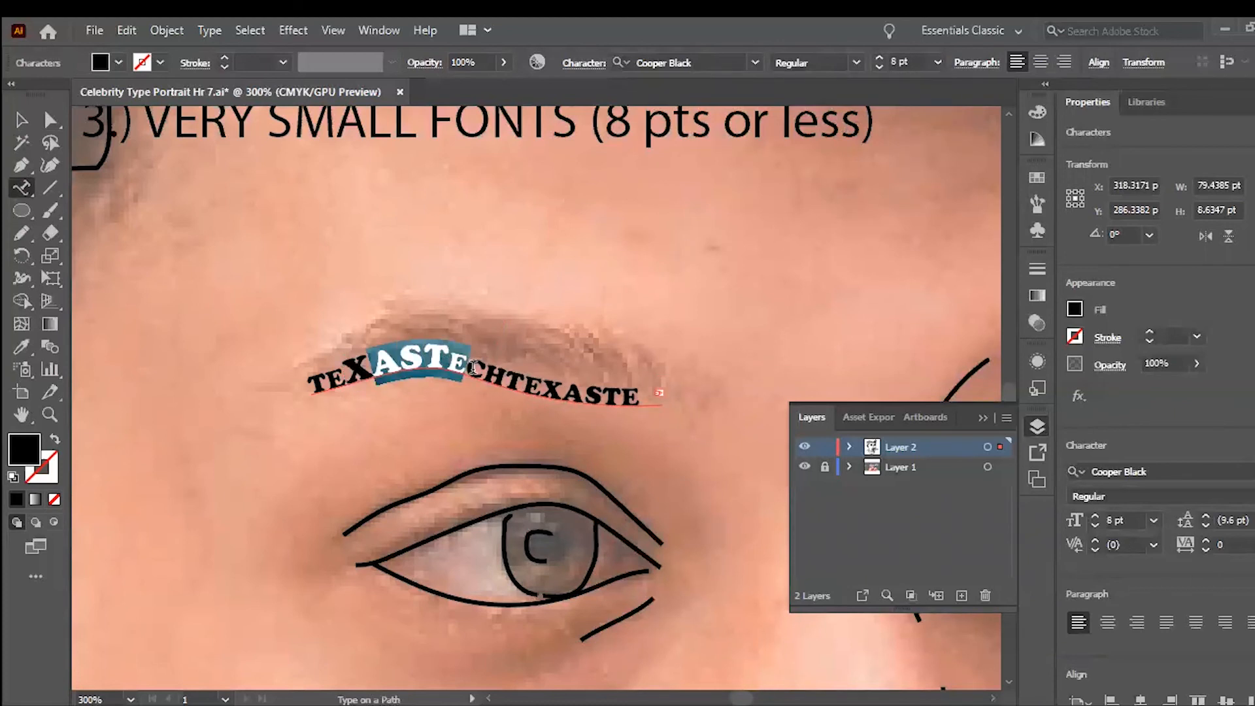
pyautogui.click(881, 57)
pyautogui.click(880, 58)
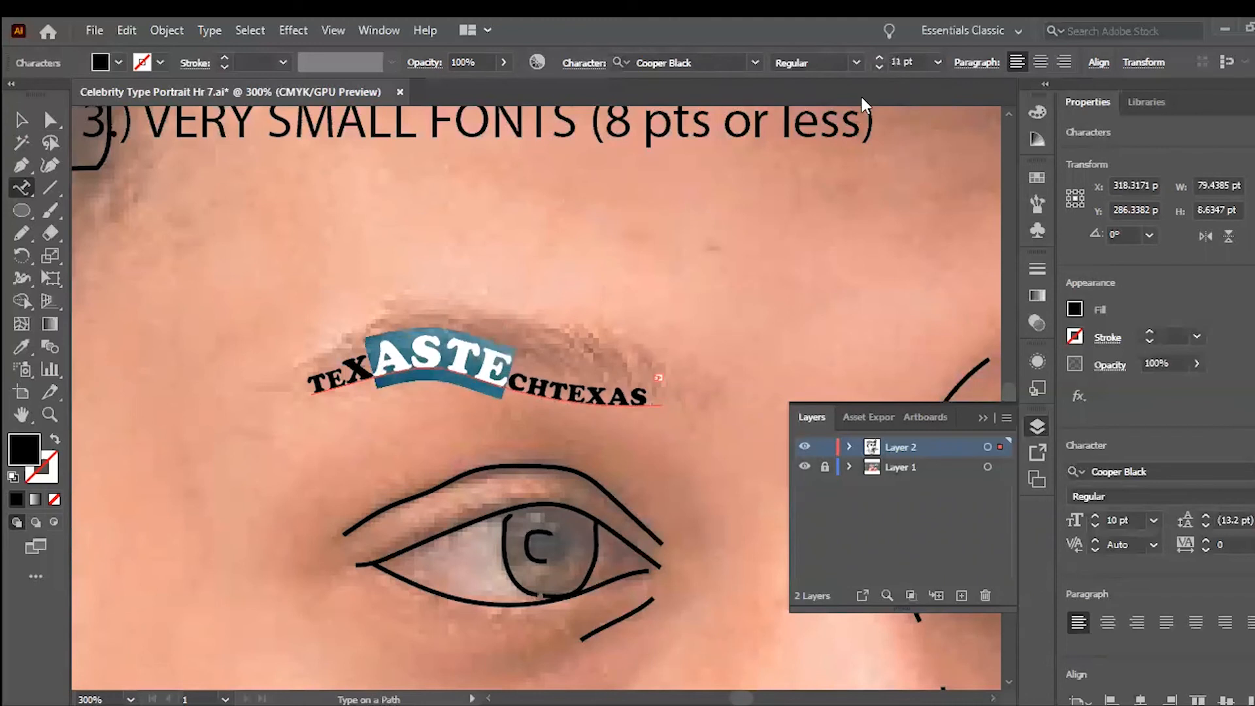
# - Set the S of TEXAS to 14 pt and the letters TECH following it to 13 pt
pyautogui.moveTo(411, 353); pyautogui.dragTo(602, 398)
pyautogui.click(882, 58)
pyautogui.click(881, 57)
pyautogui.click(881, 57)
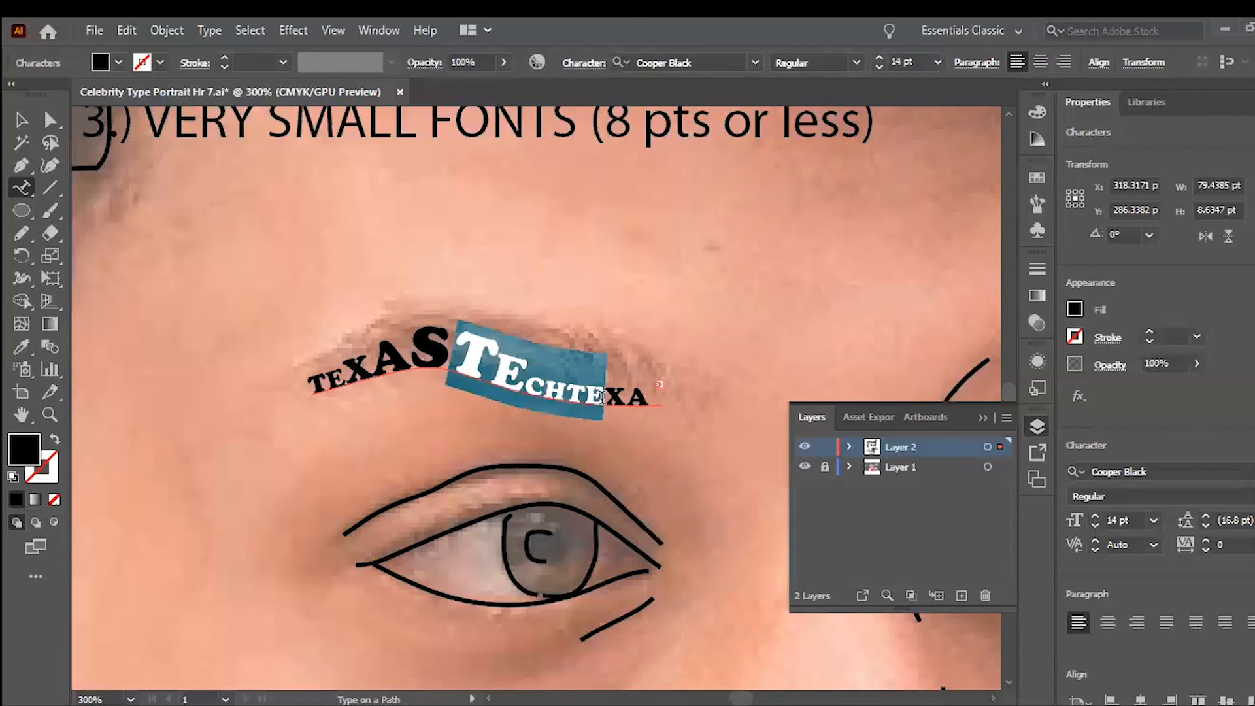
pyautogui.click(880, 58)
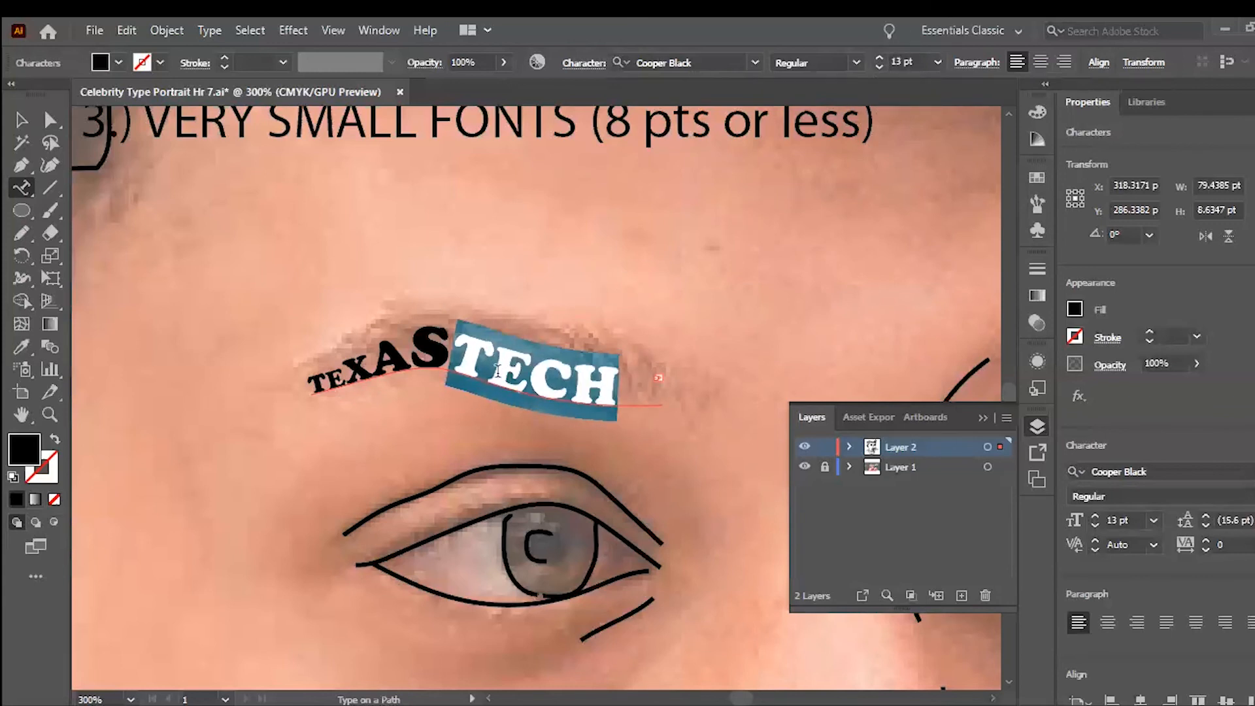
# - Resize the letters ECH and the following T in the eyebrow text to 16 pt
pyautogui.moveTo(497, 370); pyautogui.dragTo(619, 396)
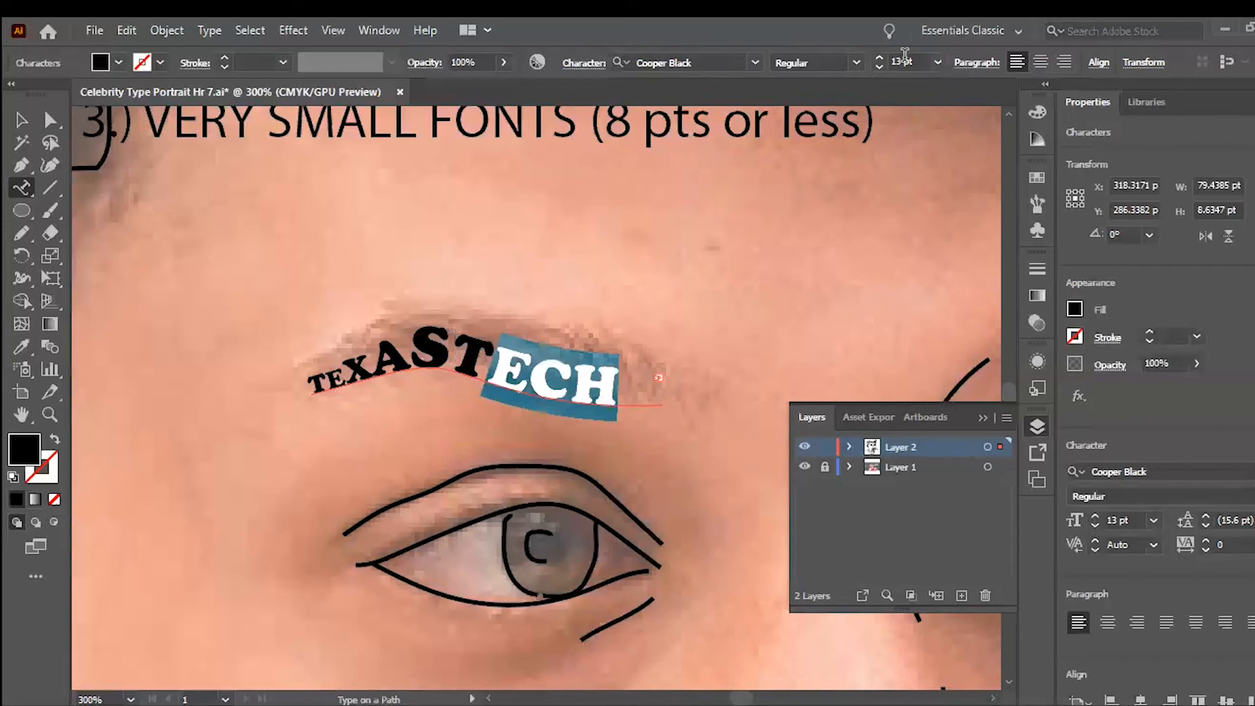
pyautogui.click(880, 66)
pyautogui.click(879, 66)
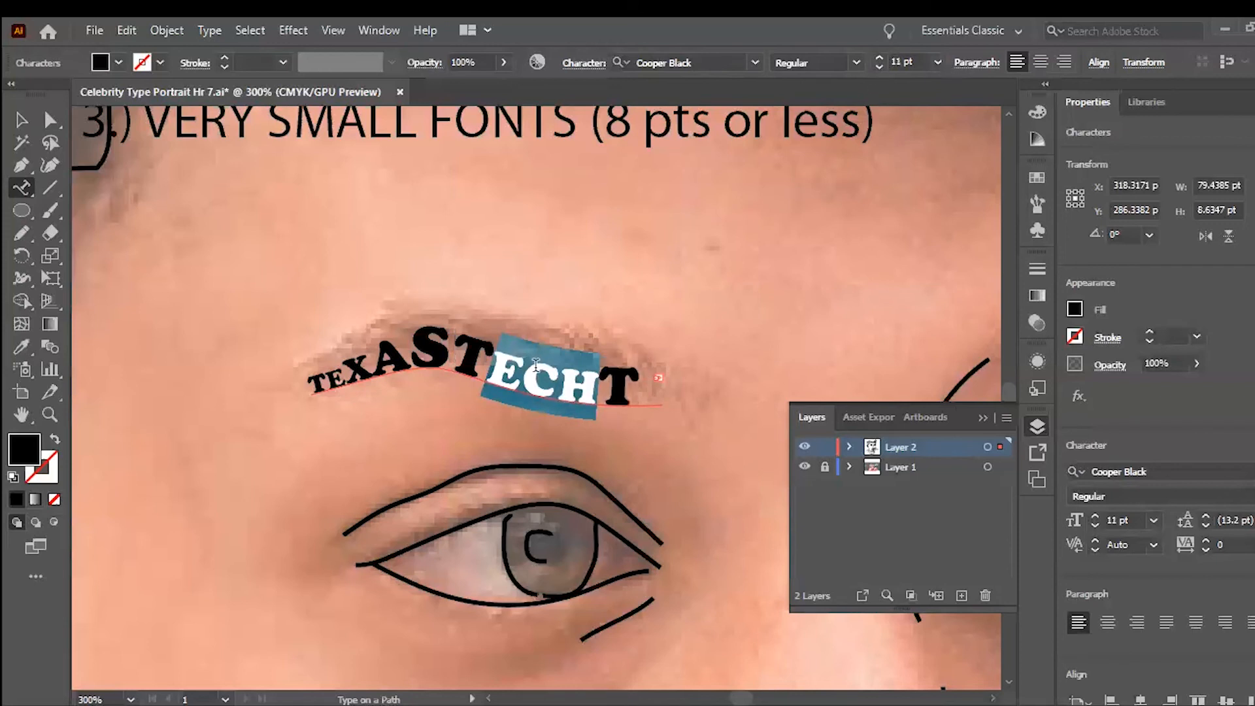
pyautogui.moveTo(536, 365); pyautogui.dragTo(487, 365)
pyautogui.click(551, 377)
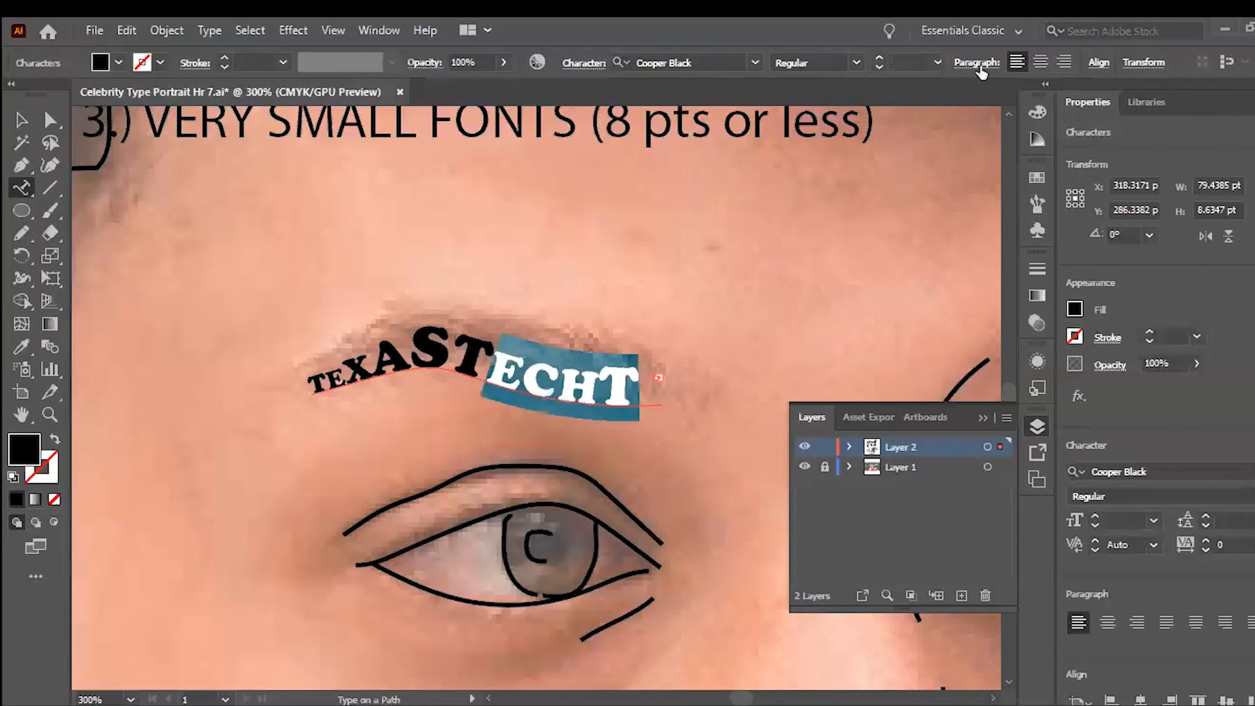
pyautogui.click(879, 58)
pyautogui.click(880, 57)
pyautogui.click(880, 58)
pyautogui.click(879, 58)
pyautogui.click(879, 57)
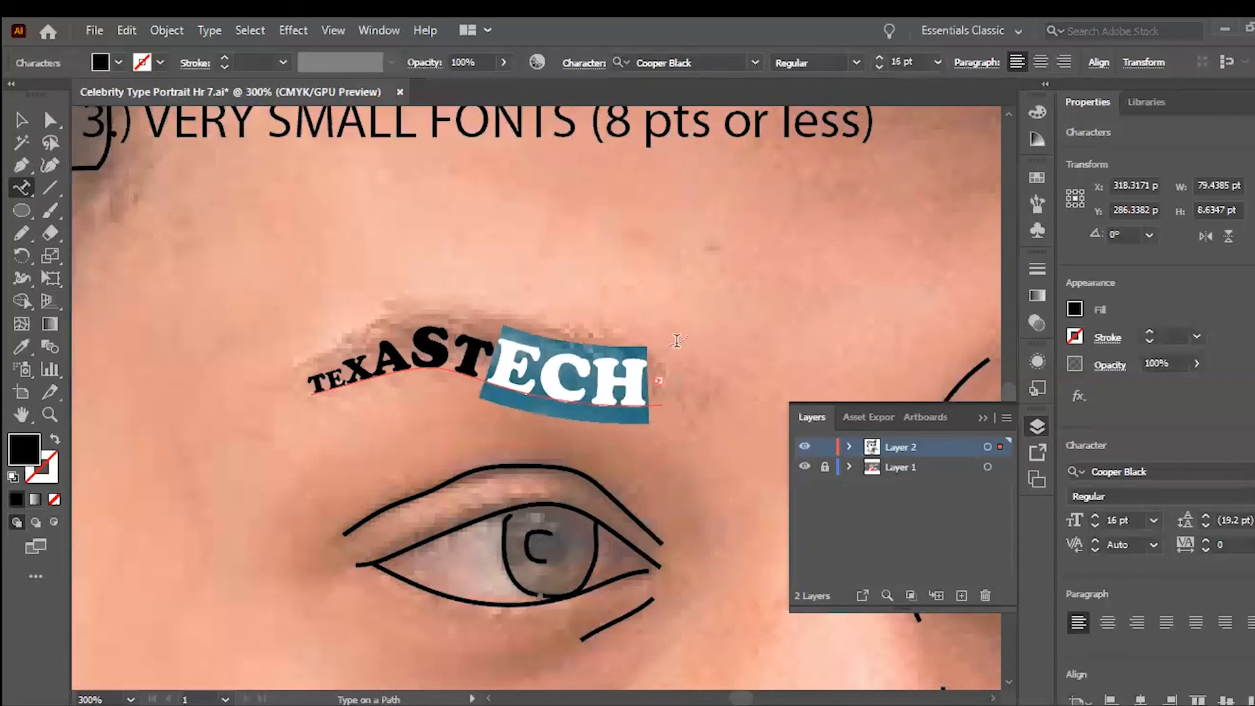
# - Reduce the letters CH in the eyebrow text to 13 pt
pyautogui.click(636, 373)
pyautogui.moveTo(636, 373); pyautogui.dragTo(540, 378)
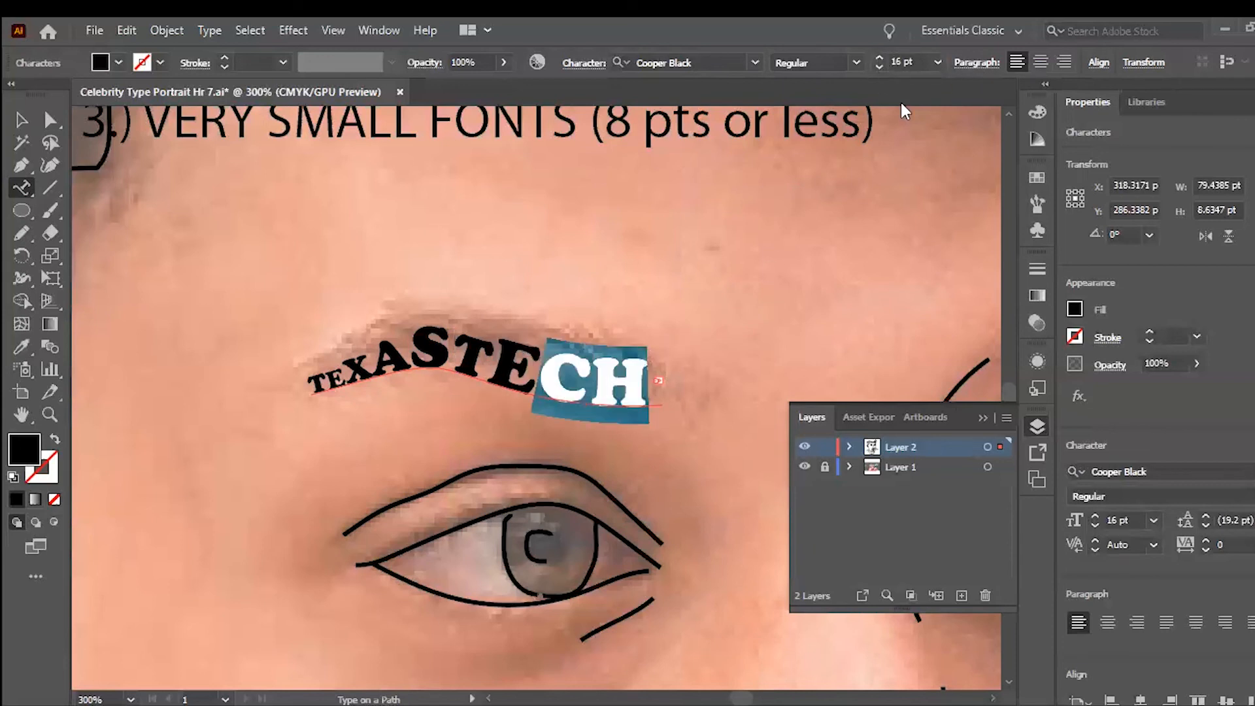
pyautogui.click(880, 66)
pyautogui.click(880, 66)
pyautogui.click(880, 66)
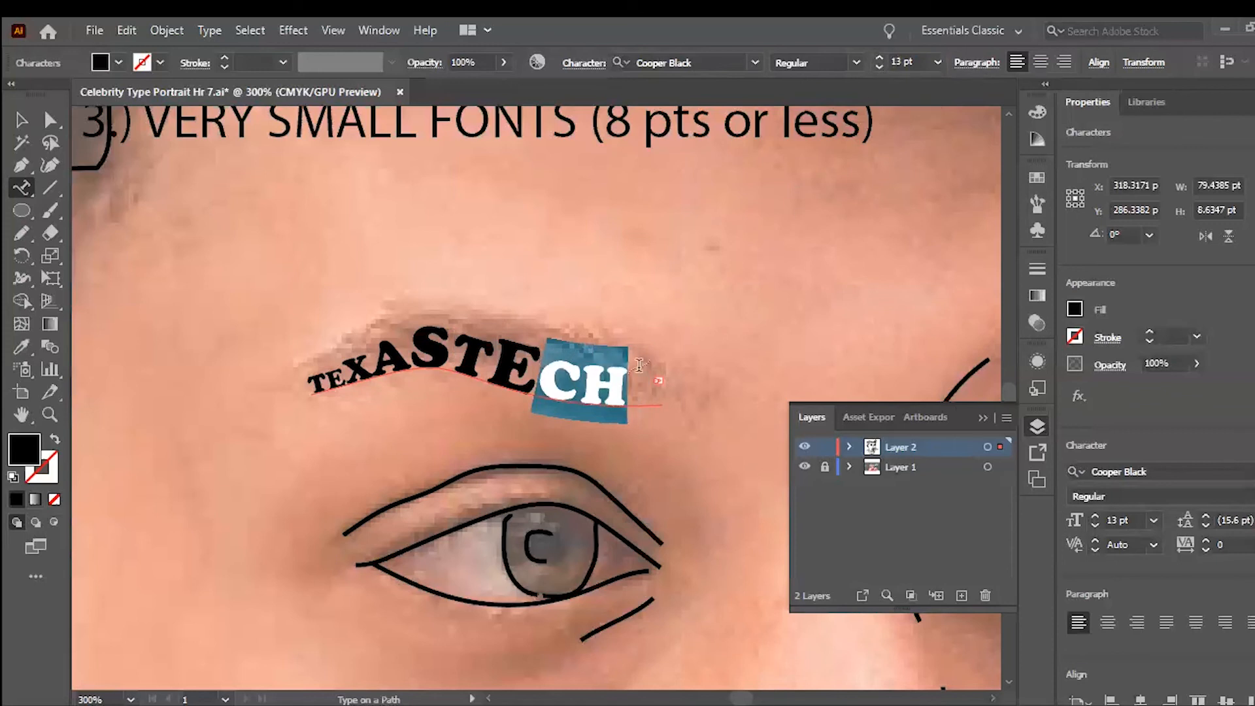
pyautogui.click(639, 399)
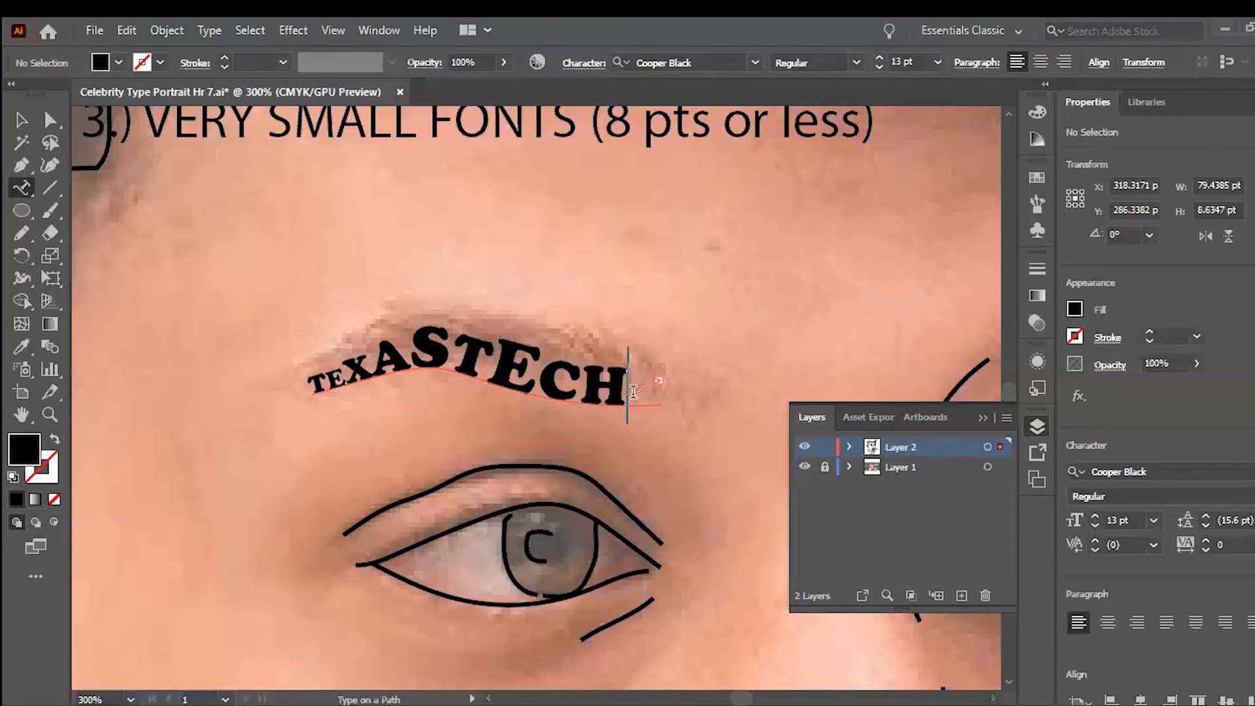
pyautogui.click(627, 391)
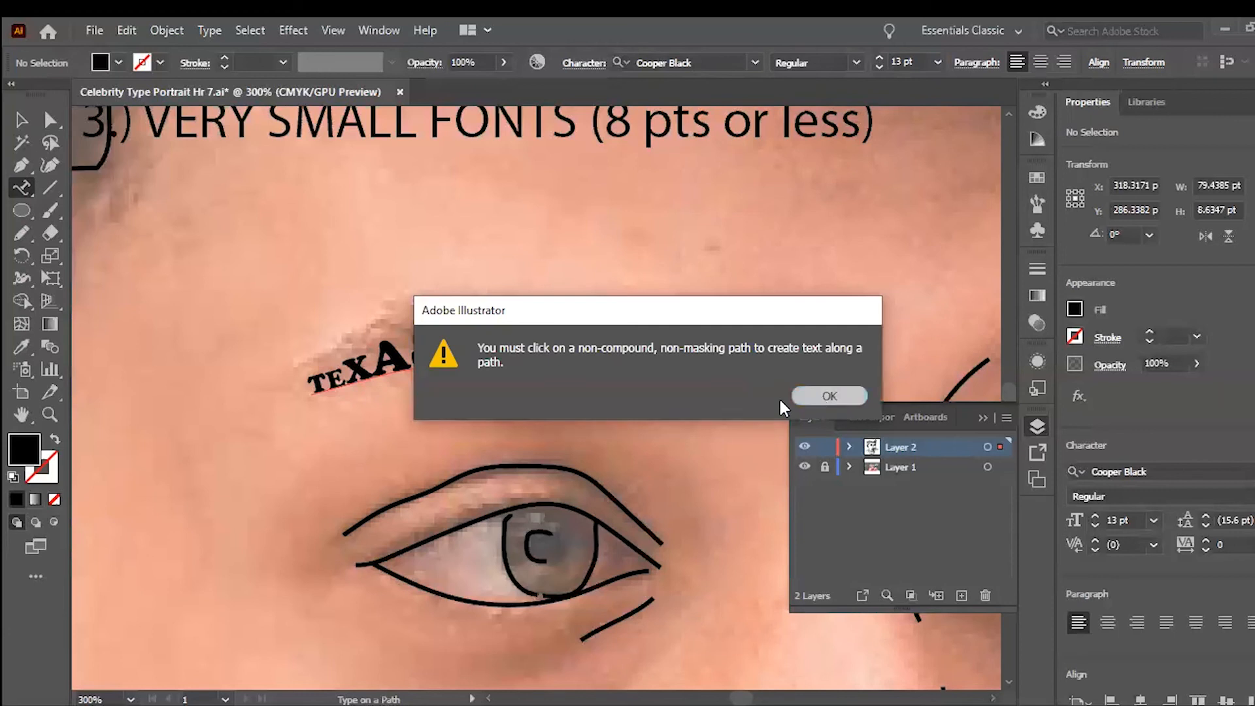
pyautogui.click(808, 396)
# - Try a much smaller font size for the H that ends the first TEXASTECH
pyautogui.moveTo(623, 391); pyautogui.dragTo(583, 388)
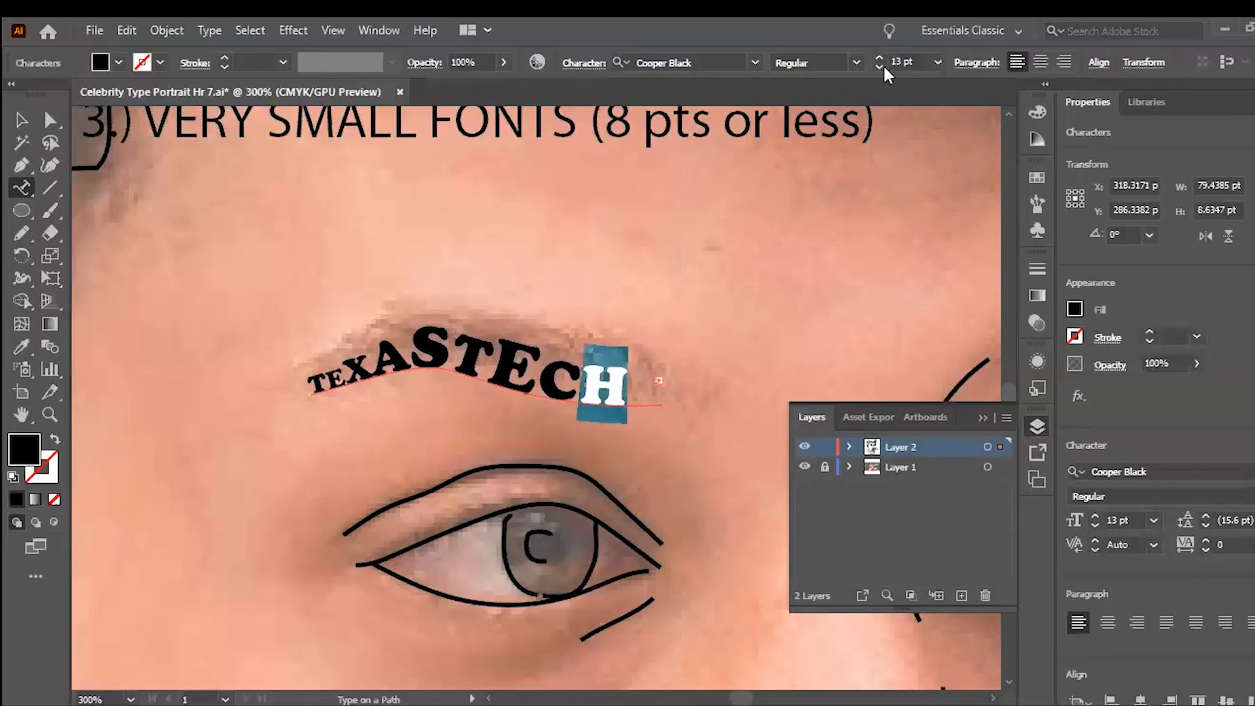
pyautogui.click(880, 66)
pyautogui.click(880, 66)
pyautogui.click(877, 66)
pyautogui.click(877, 66)
pyautogui.click(876, 66)
pyautogui.click(876, 66)
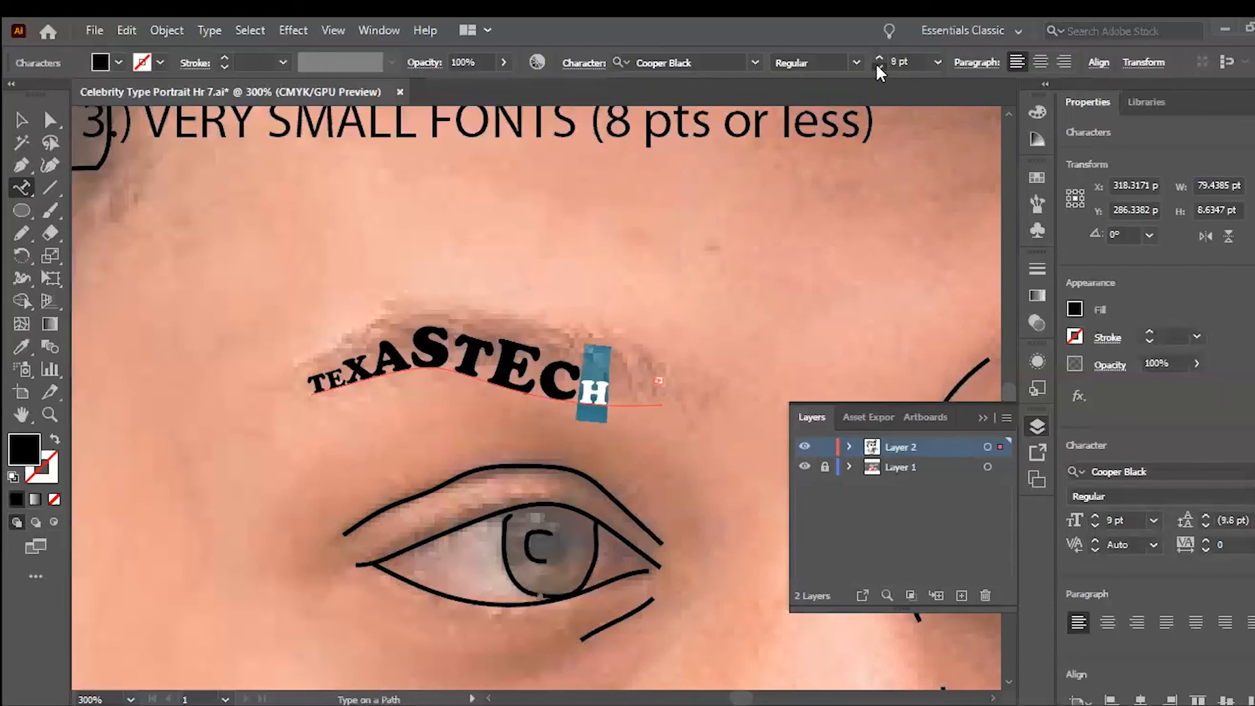
pyautogui.click(876, 66)
pyautogui.click(876, 66)
# - Try reducing the T after the first TEXASTECH to 3 pt
pyautogui.moveTo(610, 386); pyautogui.dragTo(644, 387)
pyautogui.click(880, 66)
pyautogui.click(880, 66)
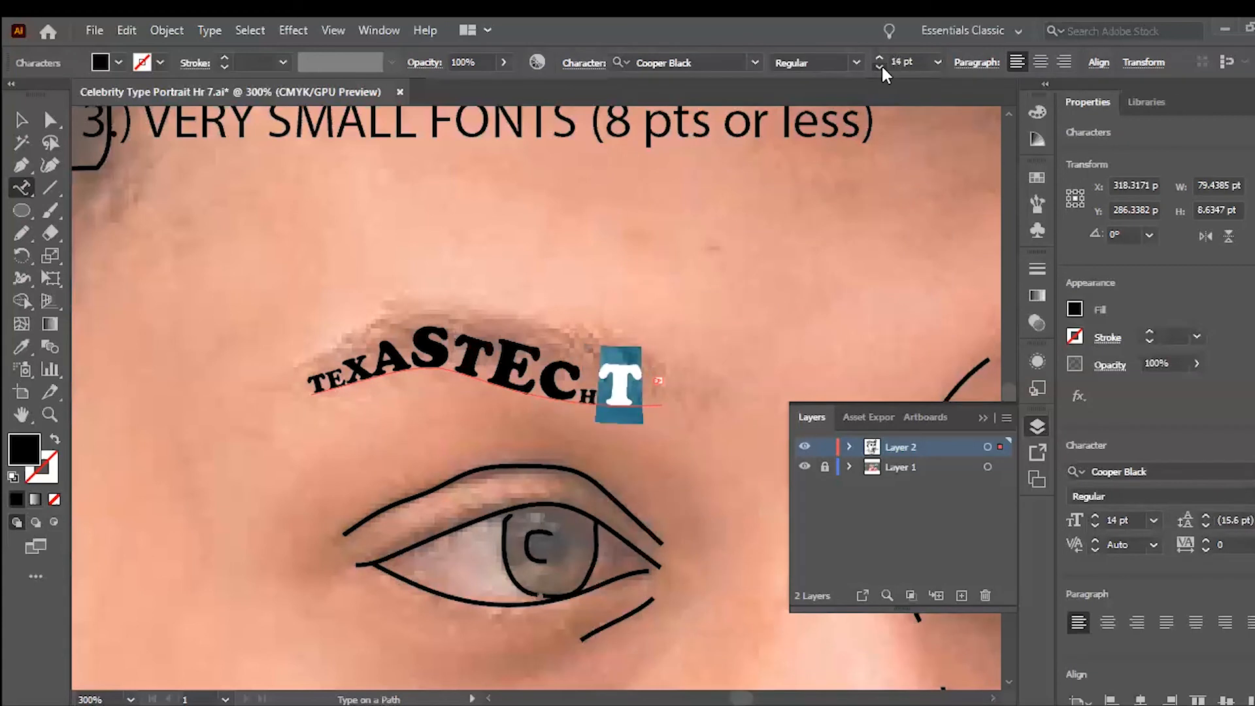
pyautogui.click(880, 66)
pyautogui.click(880, 66)
pyautogui.click(880, 66)
pyautogui.click(880, 66)
pyautogui.click(880, 66)
pyautogui.click(880, 66)
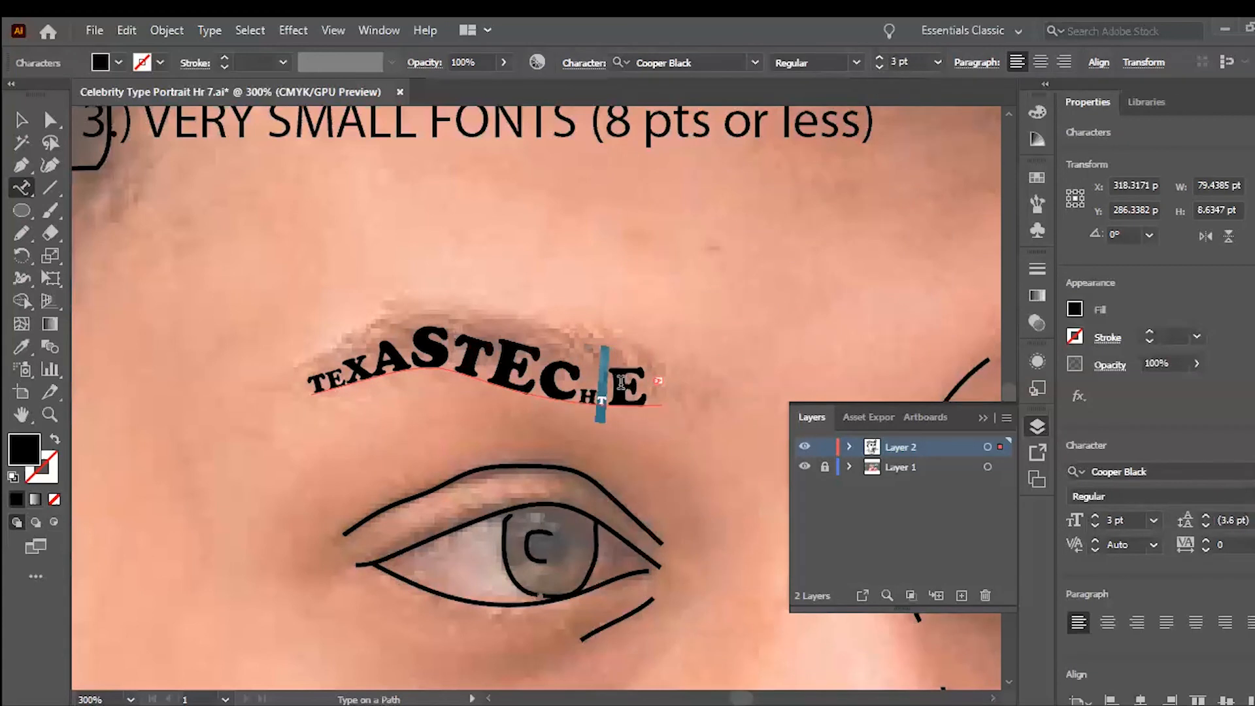
# - Try reducing the E near the inner end of the eyebrow text to 4 pt
pyautogui.moveTo(608, 386); pyautogui.dragTo(649, 385)
pyautogui.click(880, 61)
pyautogui.click(880, 62)
pyautogui.click(880, 62)
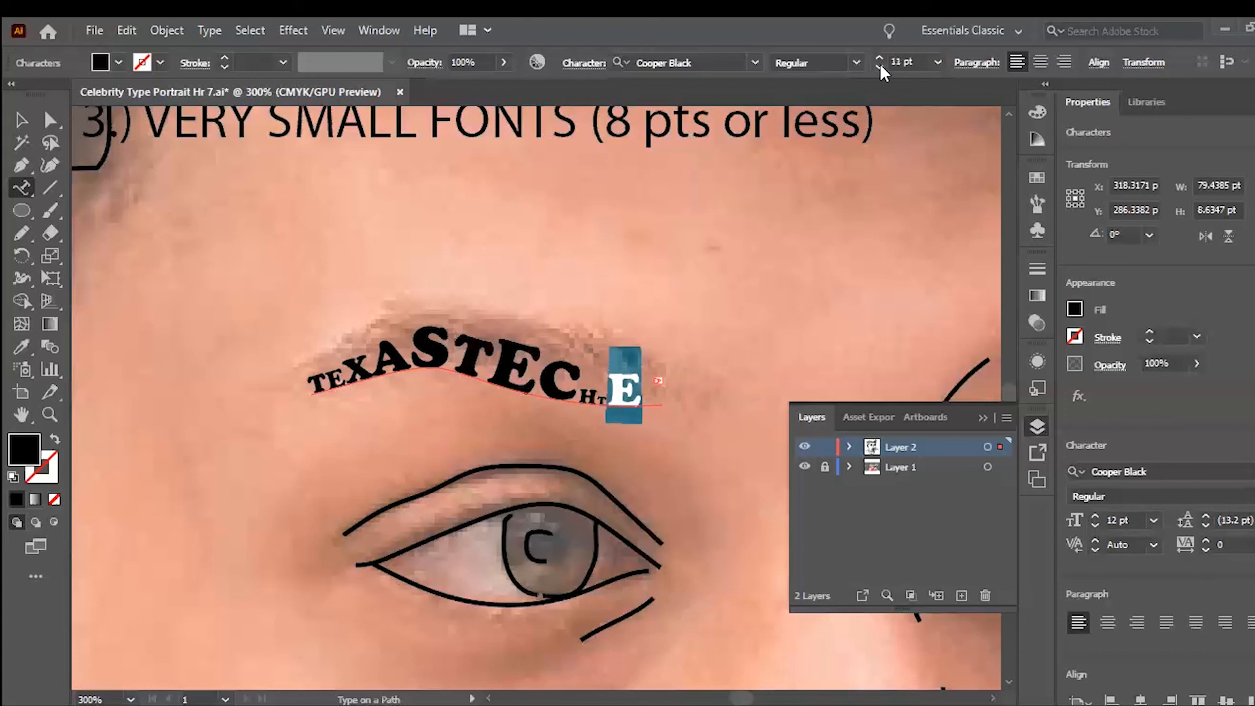
pyautogui.click(880, 61)
pyautogui.click(880, 62)
pyautogui.click(880, 62)
pyautogui.click(880, 61)
pyautogui.click(880, 62)
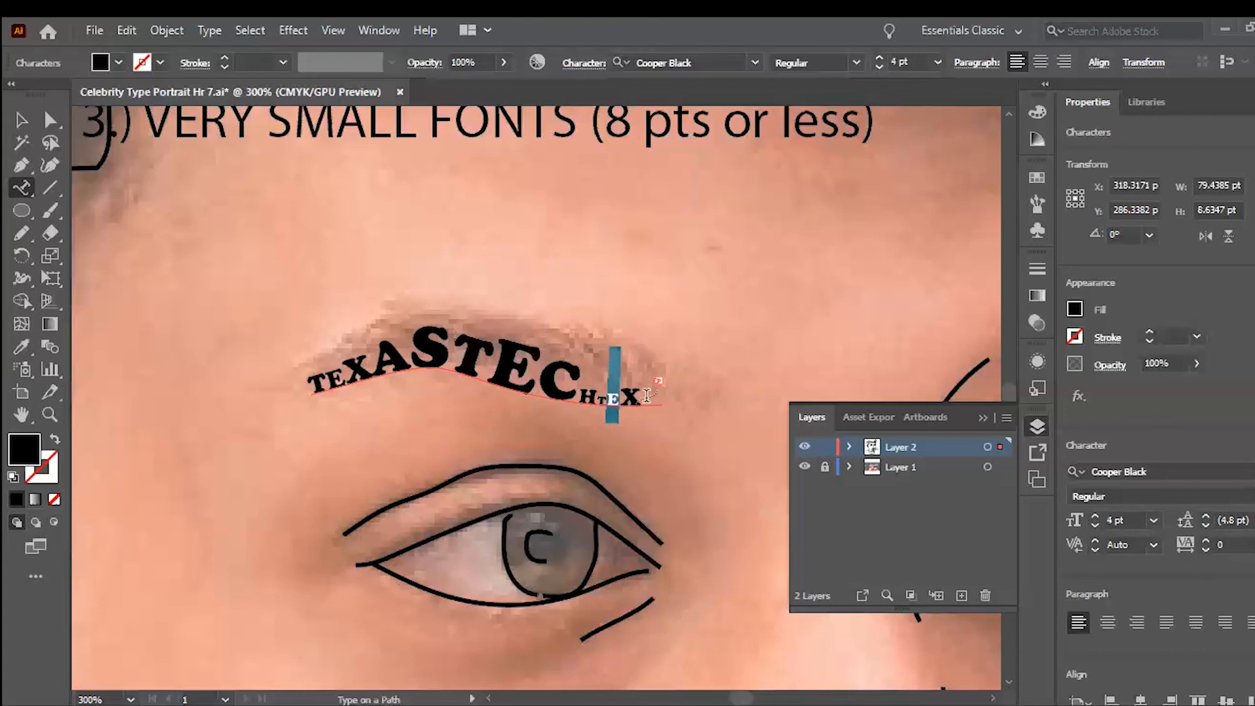
# - Set the letters HTEX at the inner end of the eyebrow to a uniform 8 pt and deselect the text
pyautogui.click(769, 402)
pyautogui.click(825, 394)
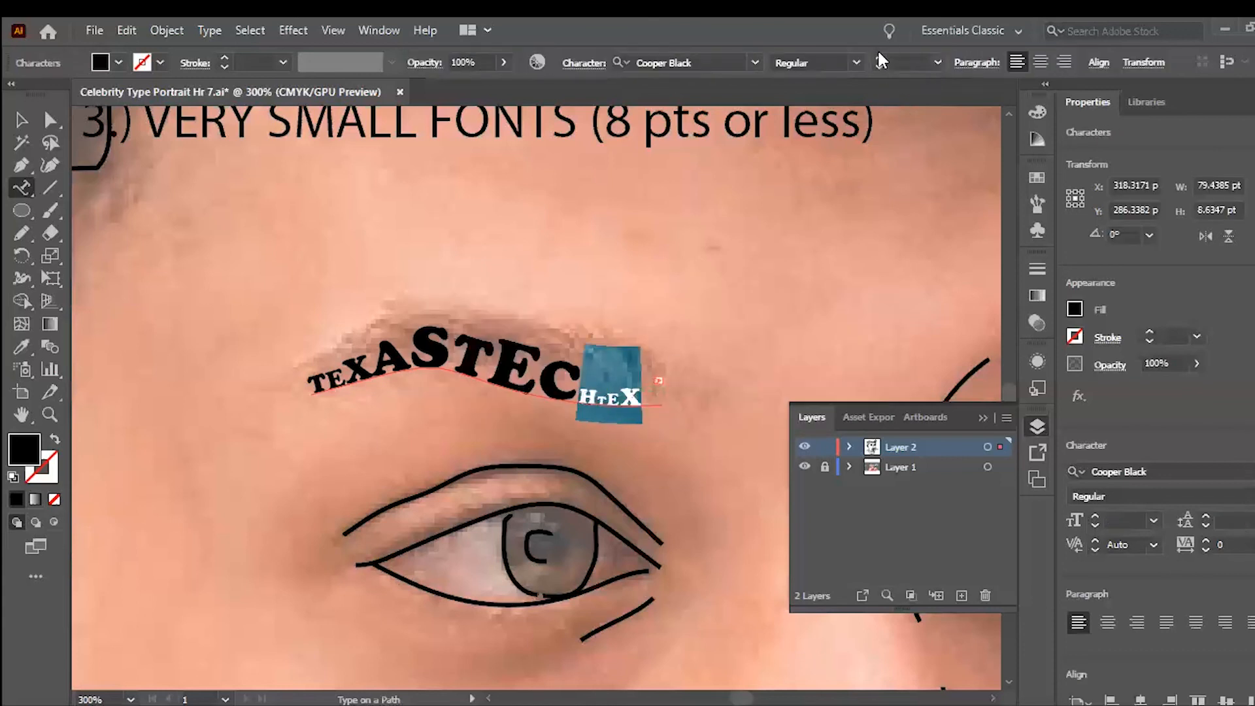
pyautogui.click(880, 58)
pyautogui.click(880, 58)
pyautogui.click(880, 58)
pyautogui.click(880, 58)
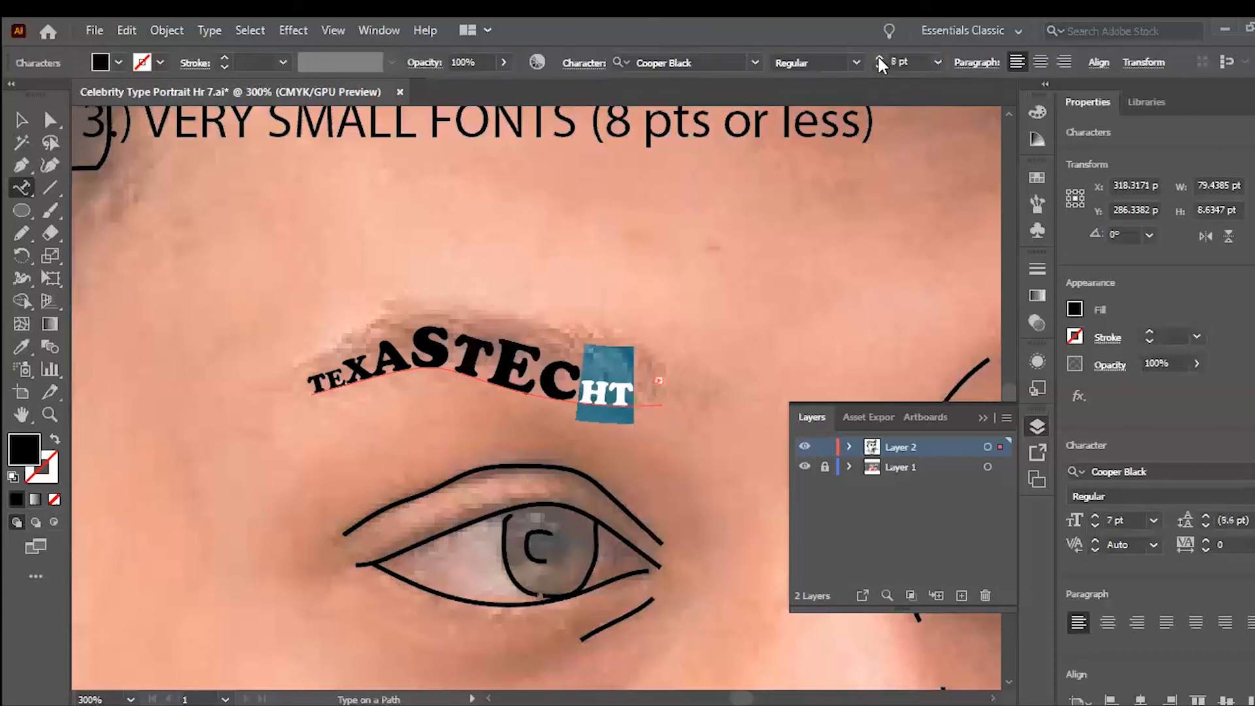
pyautogui.click(881, 57)
pyautogui.moveTo(637, 400); pyautogui.dragTo(622, 397)
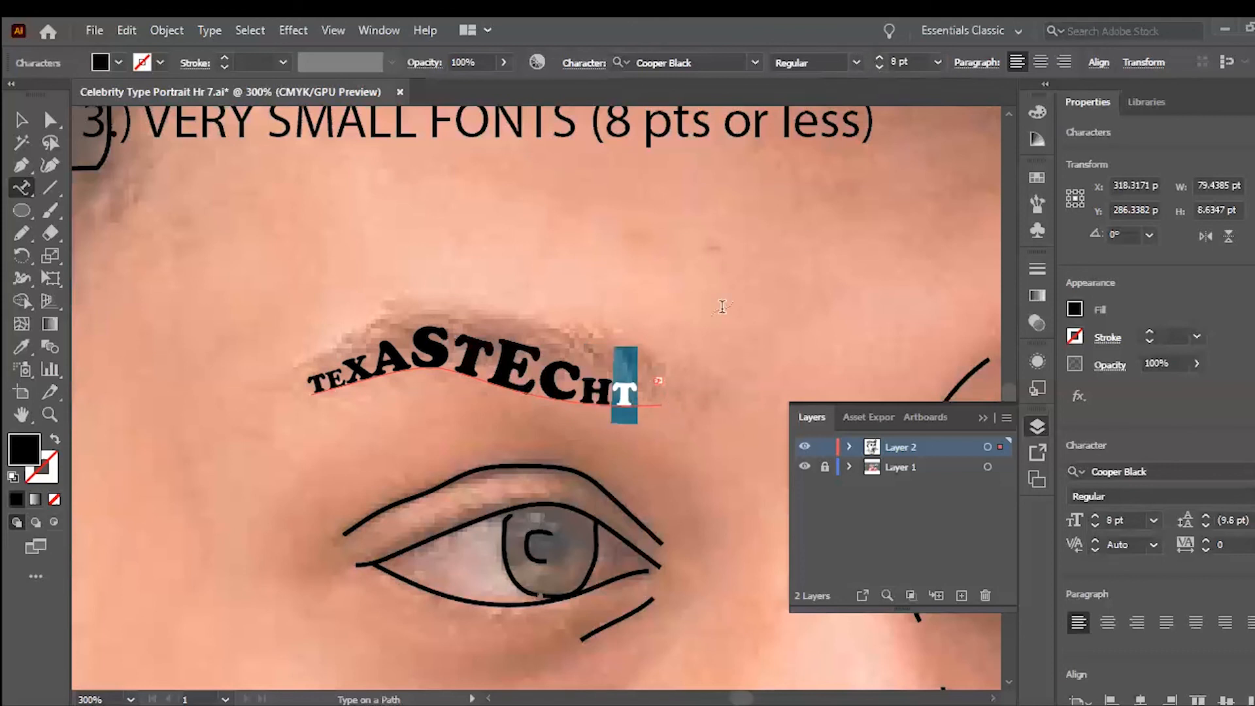
pyautogui.click(21, 120)
pyautogui.click(415, 283)
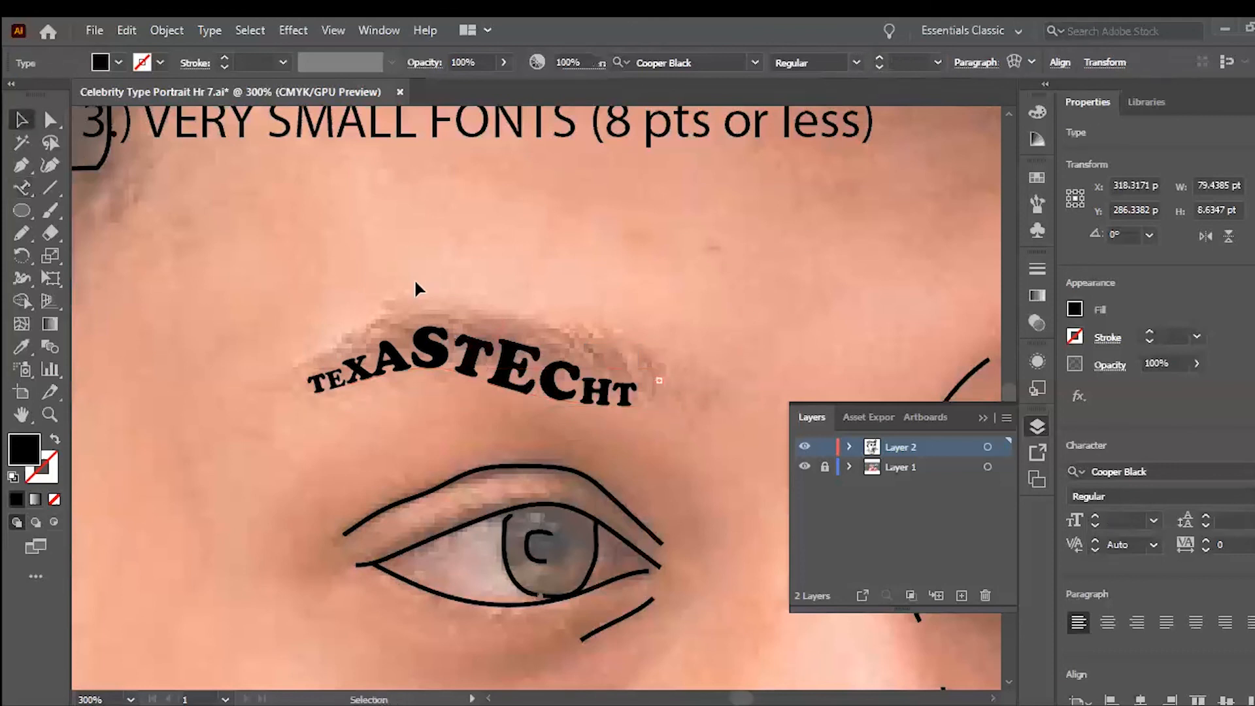
# - Hide the photo on Layer 1 and check the eyebrow type against the whole line portrait
pyautogui.hotkey('ctrl', '-')
pyautogui.hotkey('ctrl', '-')
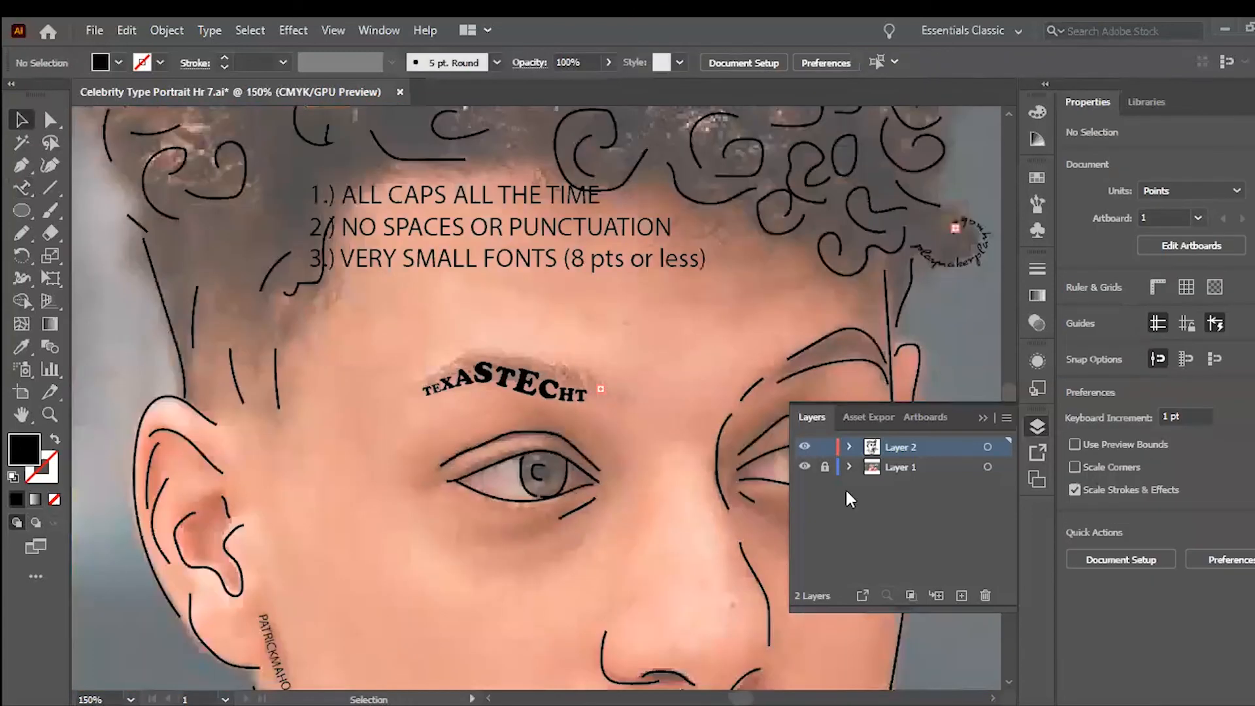
pyautogui.click(806, 466)
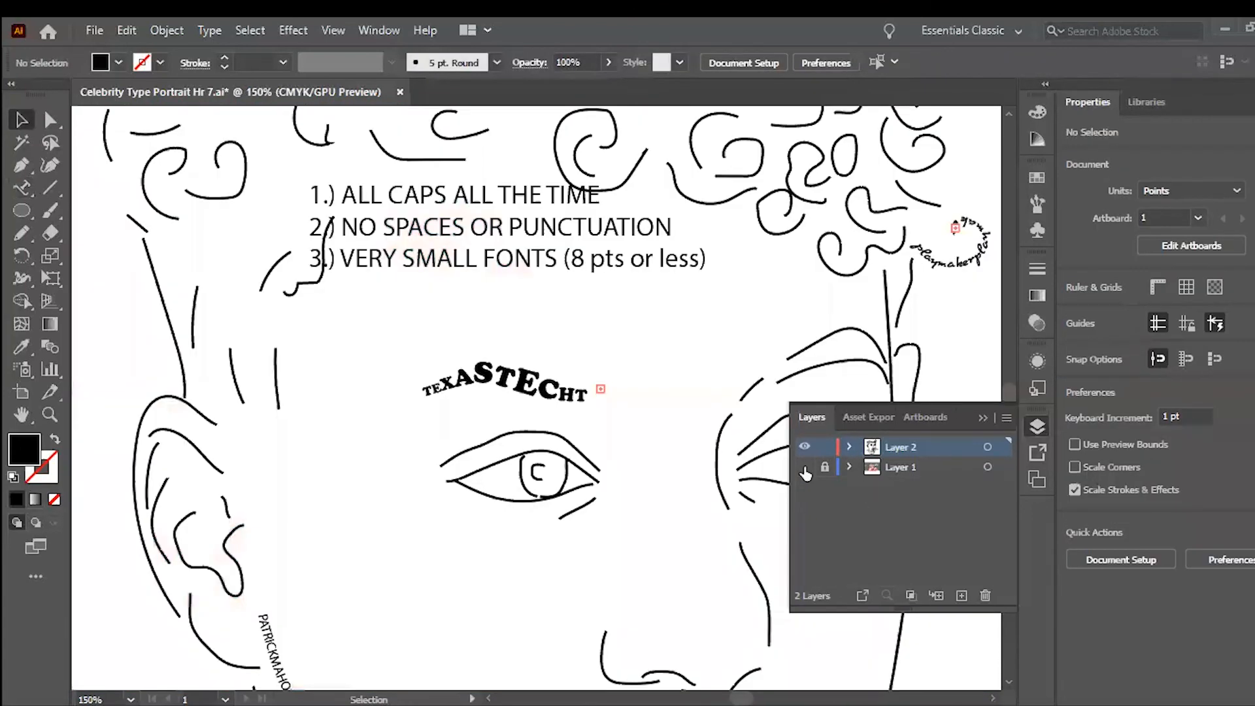
pyautogui.hotkey('ctrl', '-')
pyautogui.hotkey('ctrl', '-')
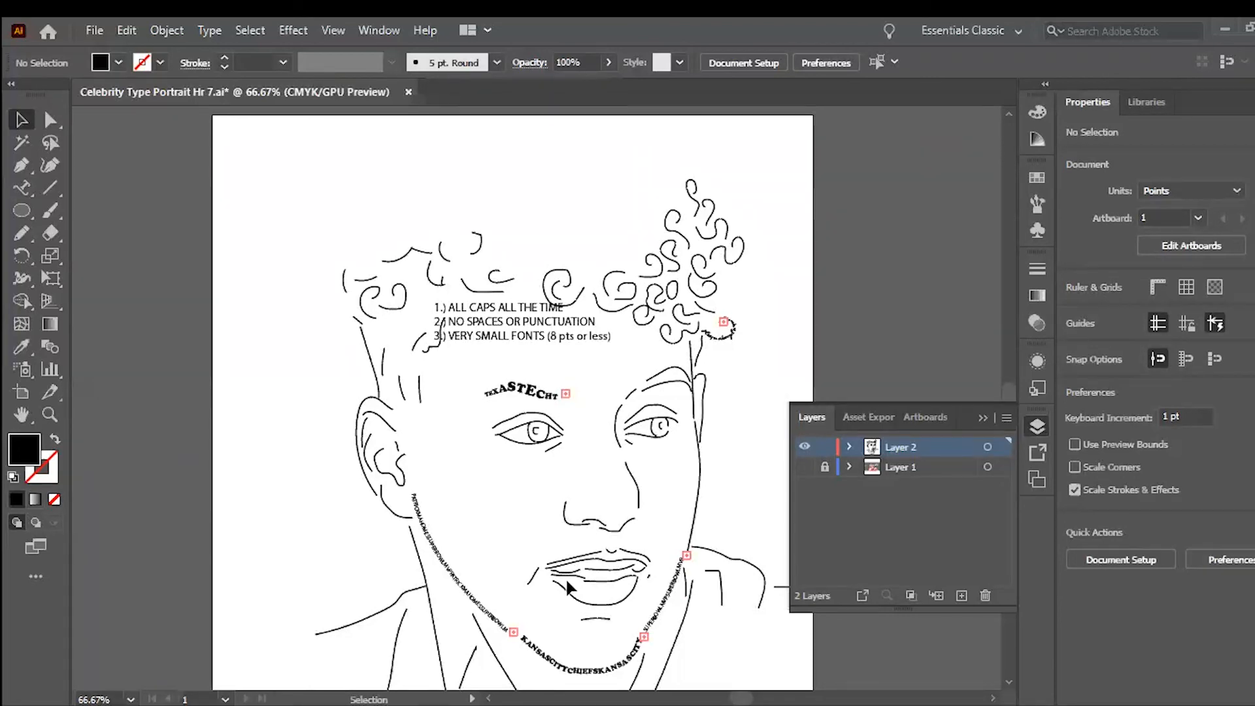
pyautogui.hotkey('ctrl', '+')
pyautogui.hotkey('ctrl', '+')
pyautogui.hotkey('ctrl', '+')
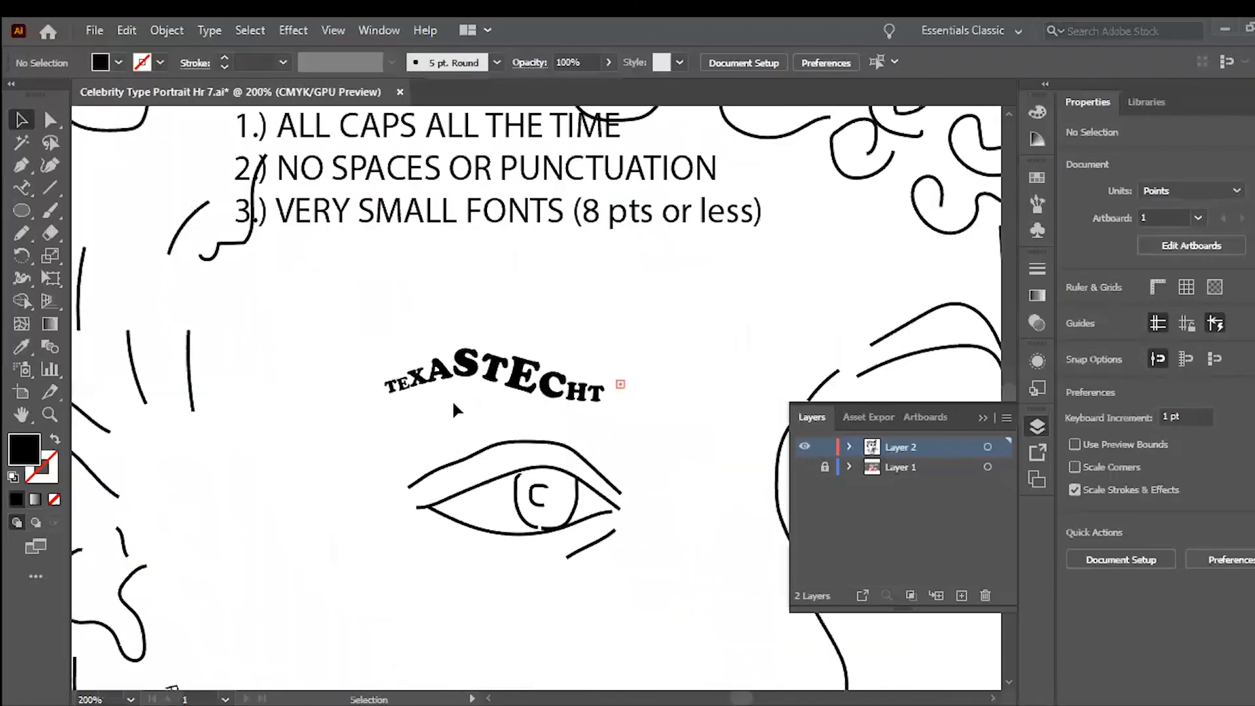
# - Change the font of the TEXASTECHT letters in the eyebrow text to Impact
pyautogui.click(27, 190)
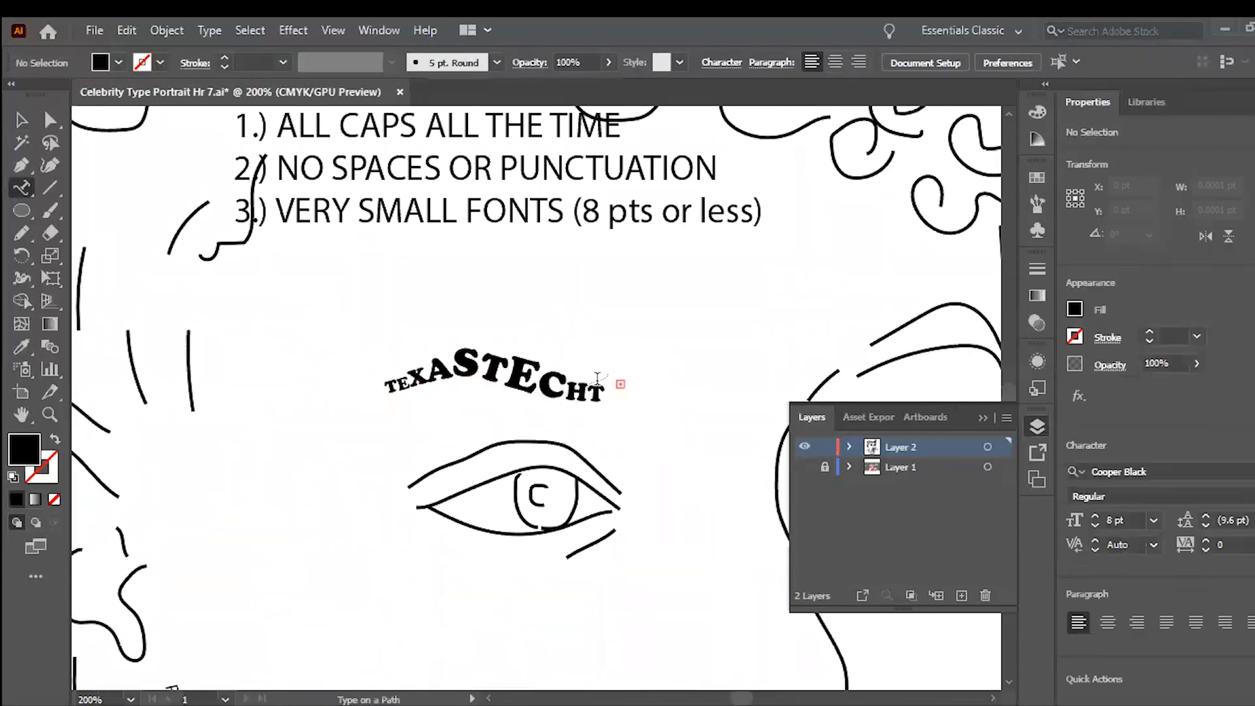
pyautogui.moveTo(614, 391); pyautogui.dragTo(358, 397)
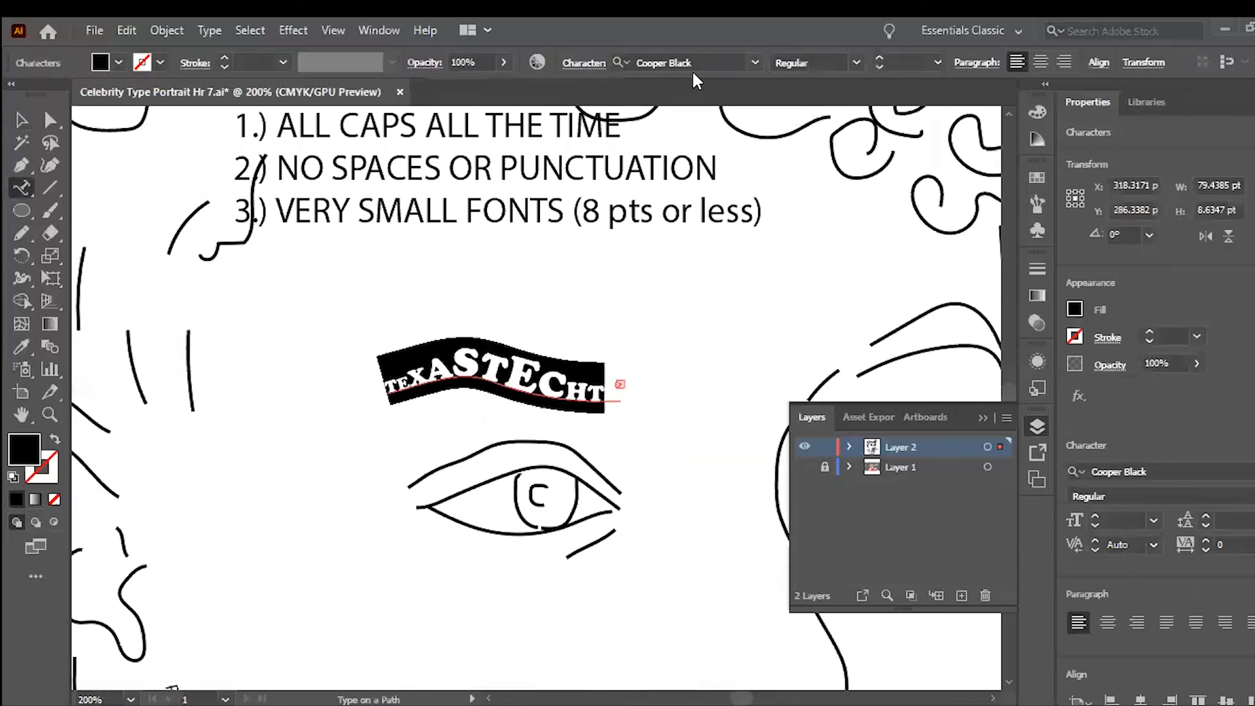
pyautogui.click(686, 61)
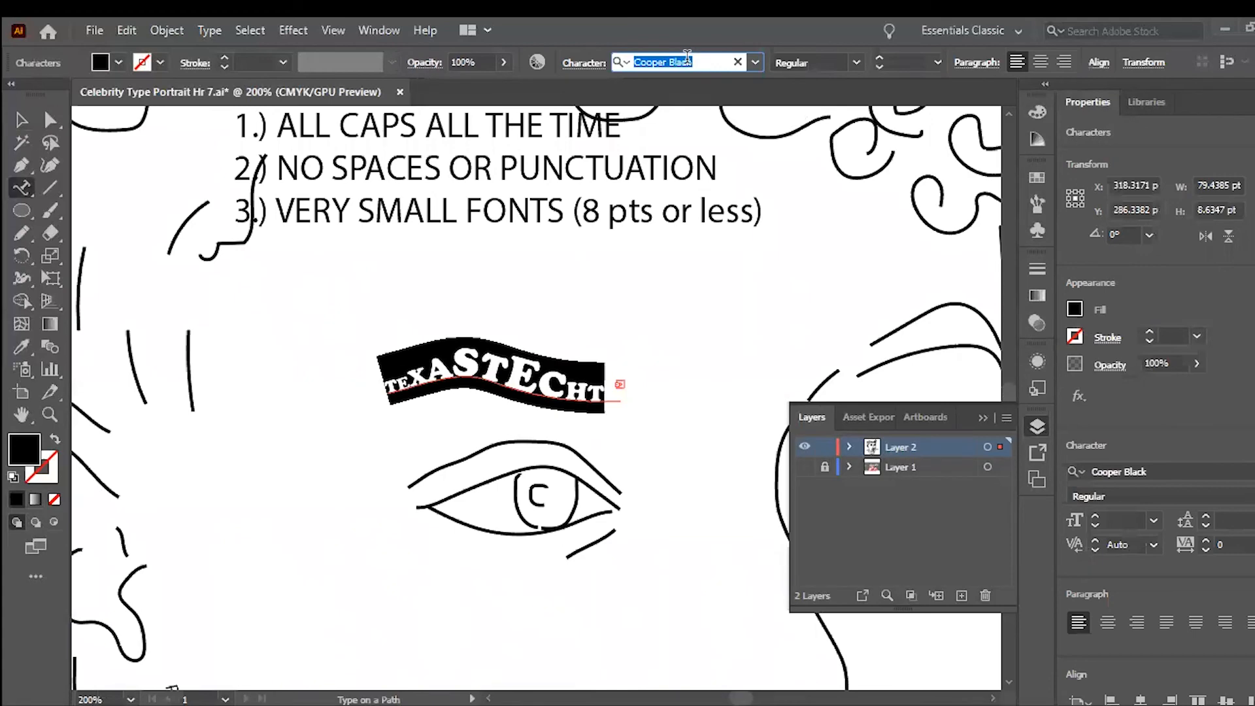
pyautogui.write('Kl')
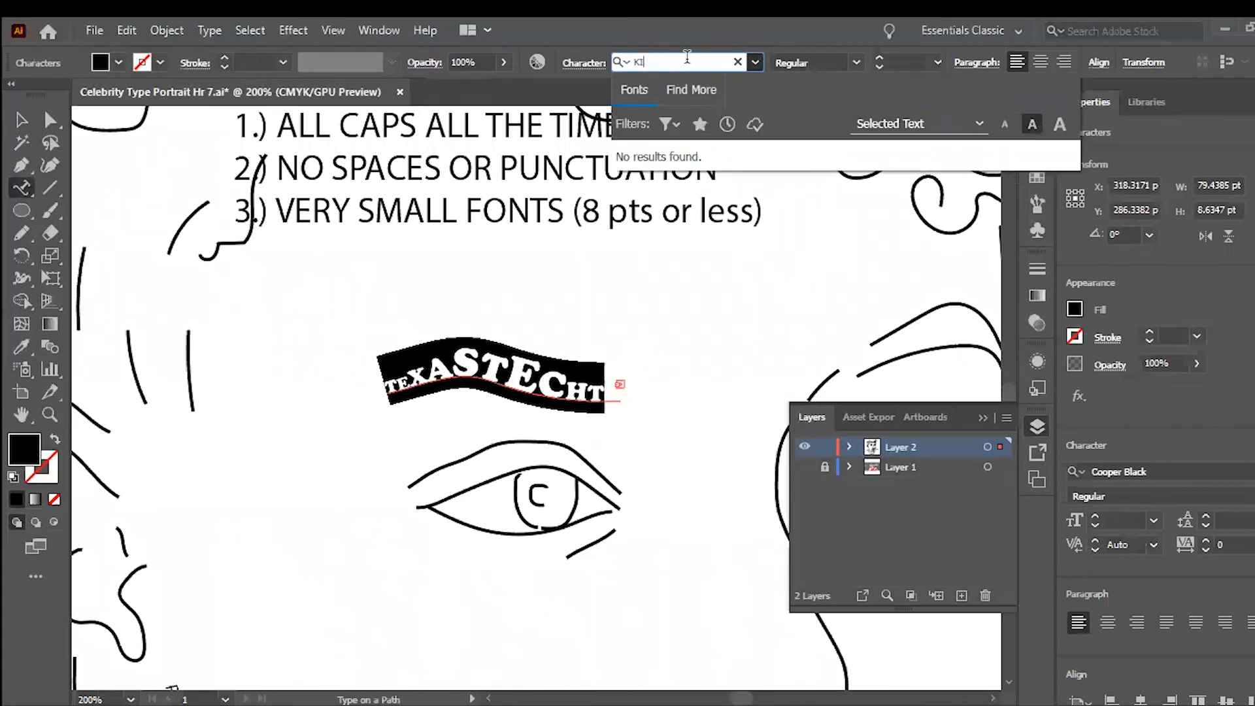
pyautogui.press('BackSpace')
pyautogui.press('BackSpace')
pyautogui.write('IM')
pyautogui.click(696, 160)
pyautogui.click(568, 405)
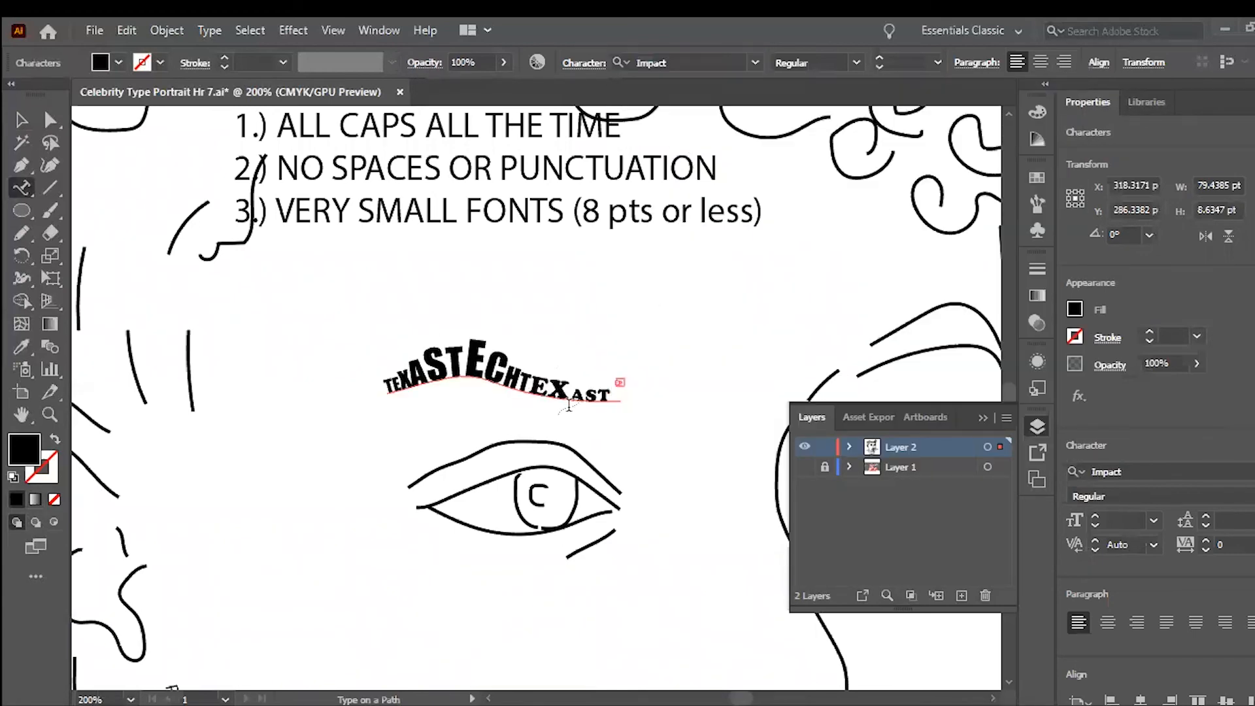
# - Show the photo on Layer 1 and set the eyebrow letters after TEXAS to a uniform 16 pt
pyautogui.click(804, 467)
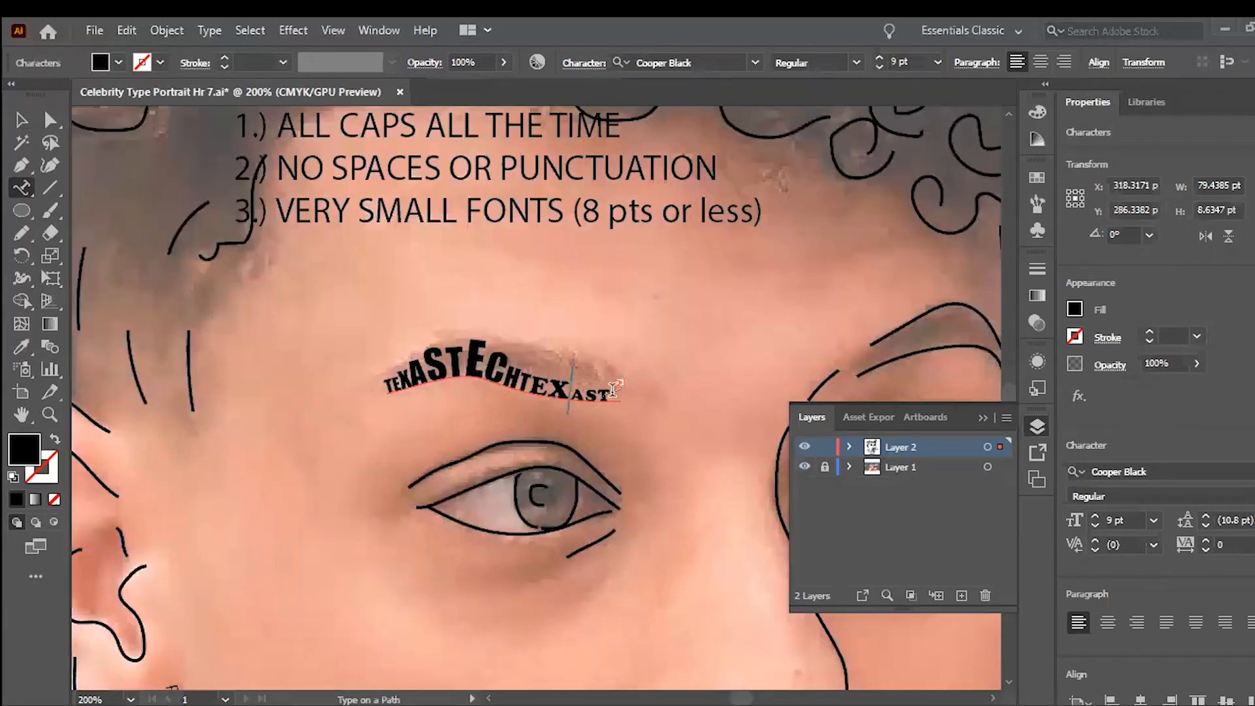
pyautogui.click(613, 390)
pyautogui.click(798, 396)
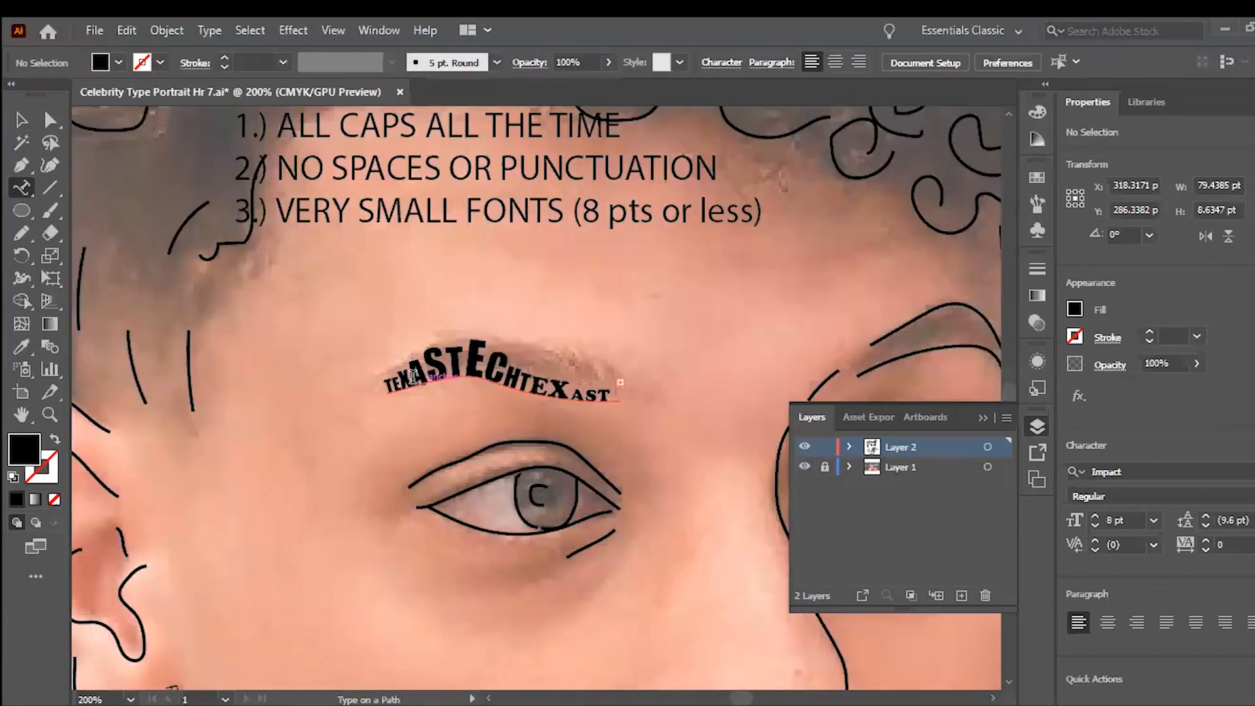
pyautogui.moveTo(449, 357); pyautogui.dragTo(613, 397)
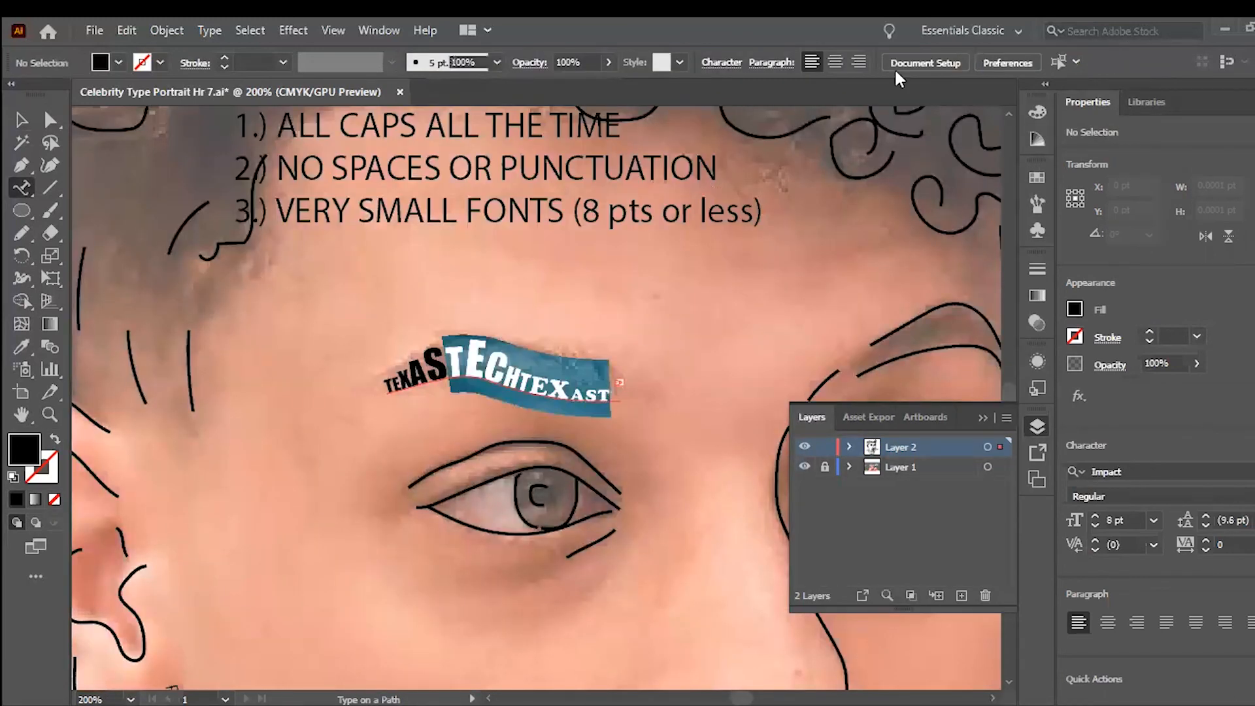
pyautogui.click(880, 54)
pyautogui.click(881, 53)
pyautogui.click(881, 51)
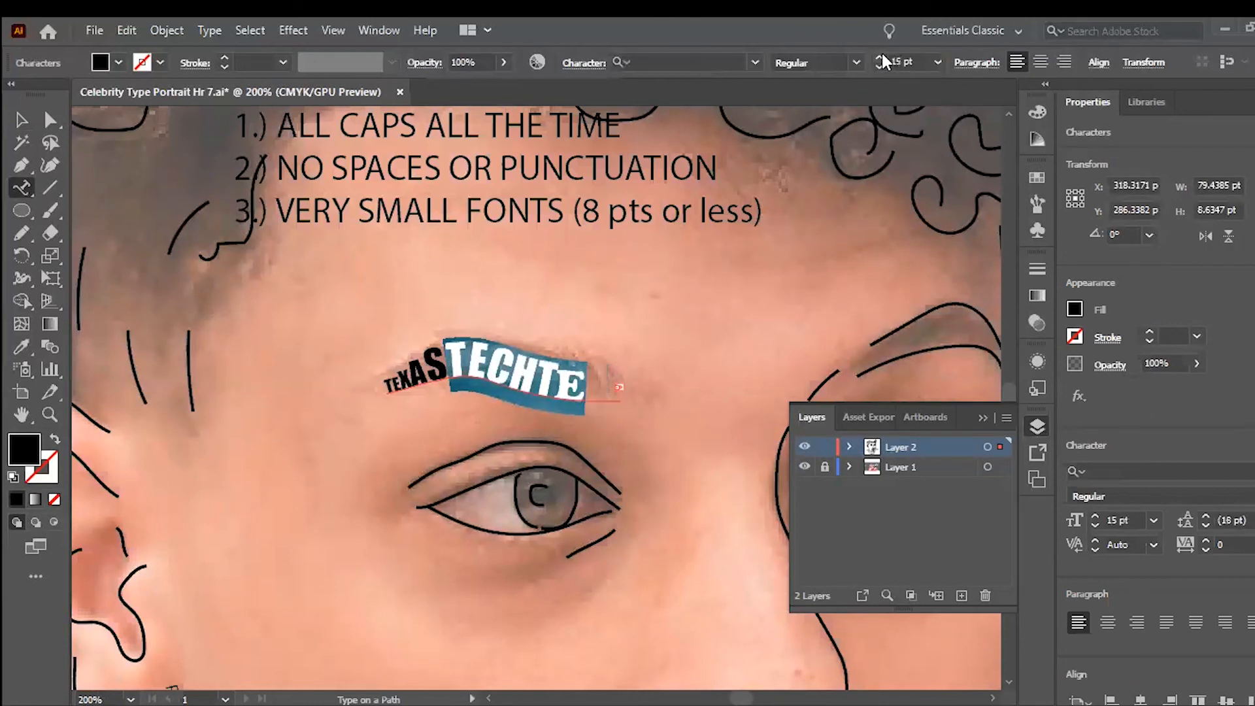
pyautogui.click(882, 51)
pyautogui.click(589, 392)
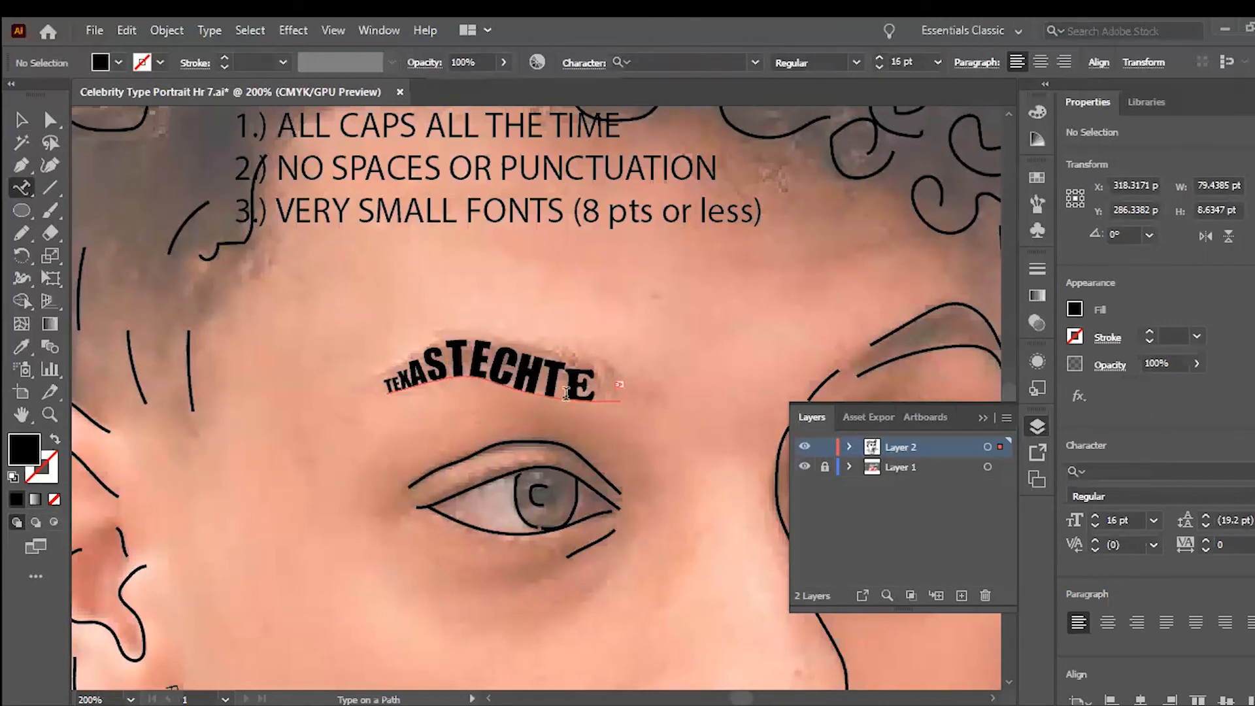
# - Set the last visible eyebrow letters, HTE, to 14 pt and deselect the text
pyautogui.moveTo(595, 392); pyautogui.dragTo(502, 385)
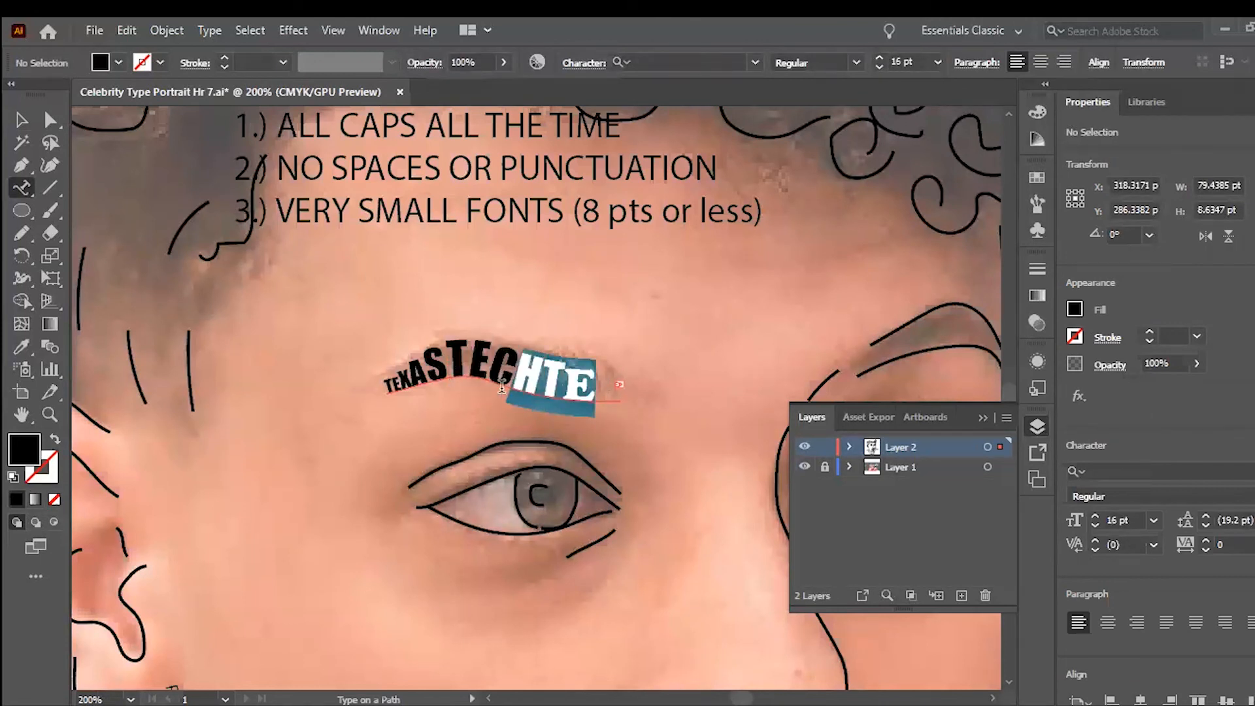
pyautogui.click(878, 67)
pyautogui.click(879, 66)
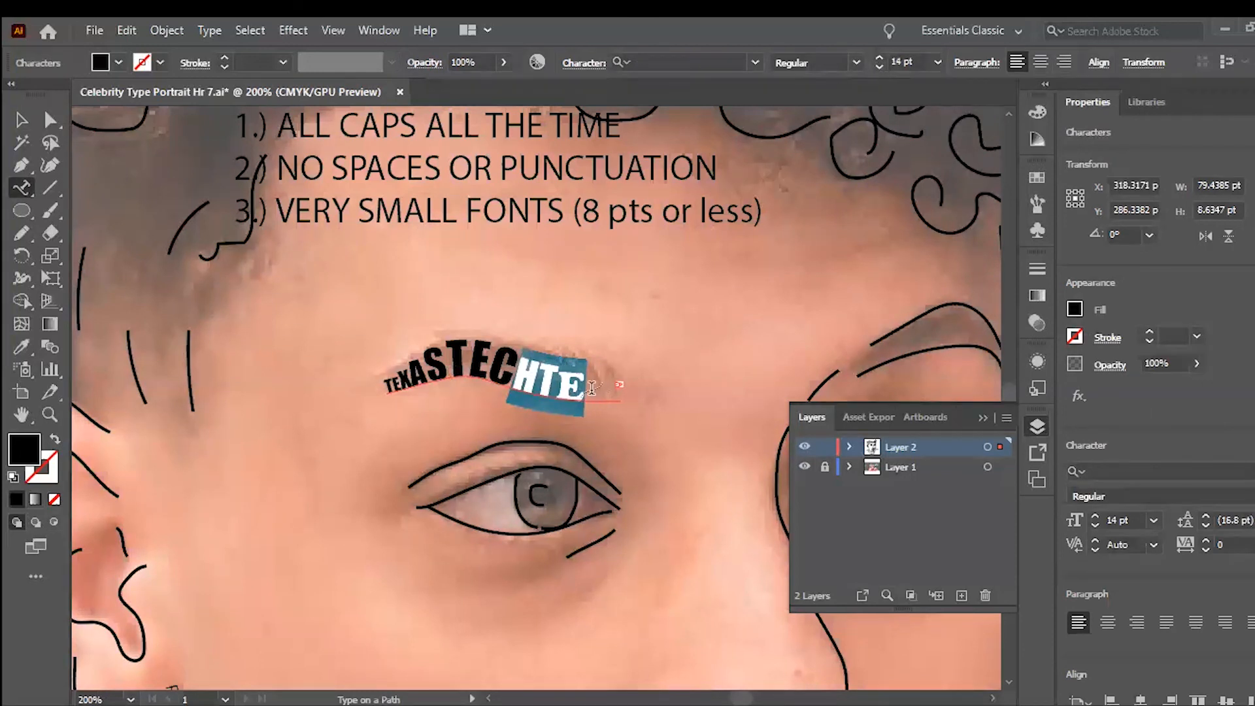
pyautogui.click(772, 397)
pyautogui.press('Return')
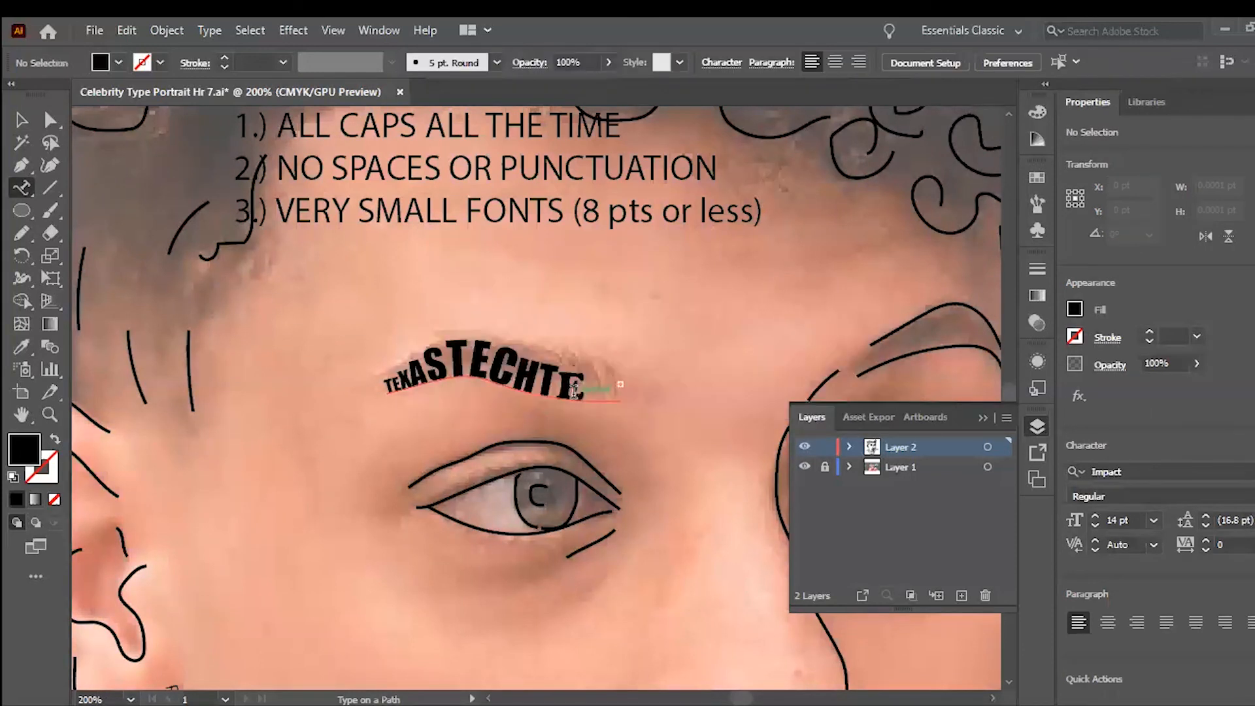
# - Try reducing the Cooper Black E at the inner end of the eyebrow text to 8 pt
pyautogui.click(626, 359)
pyautogui.click(878, 67)
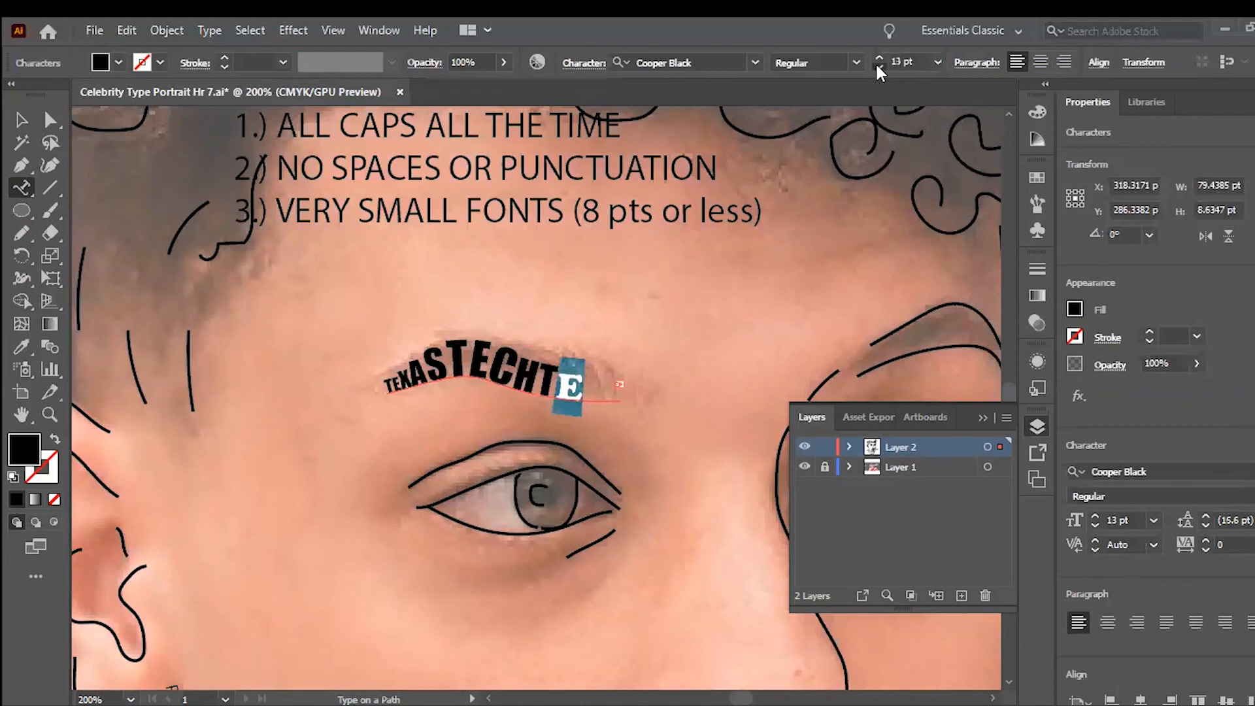
pyautogui.click(878, 67)
pyautogui.click(878, 67)
pyautogui.click(878, 67)
pyautogui.click(878, 67)
pyautogui.click(878, 66)
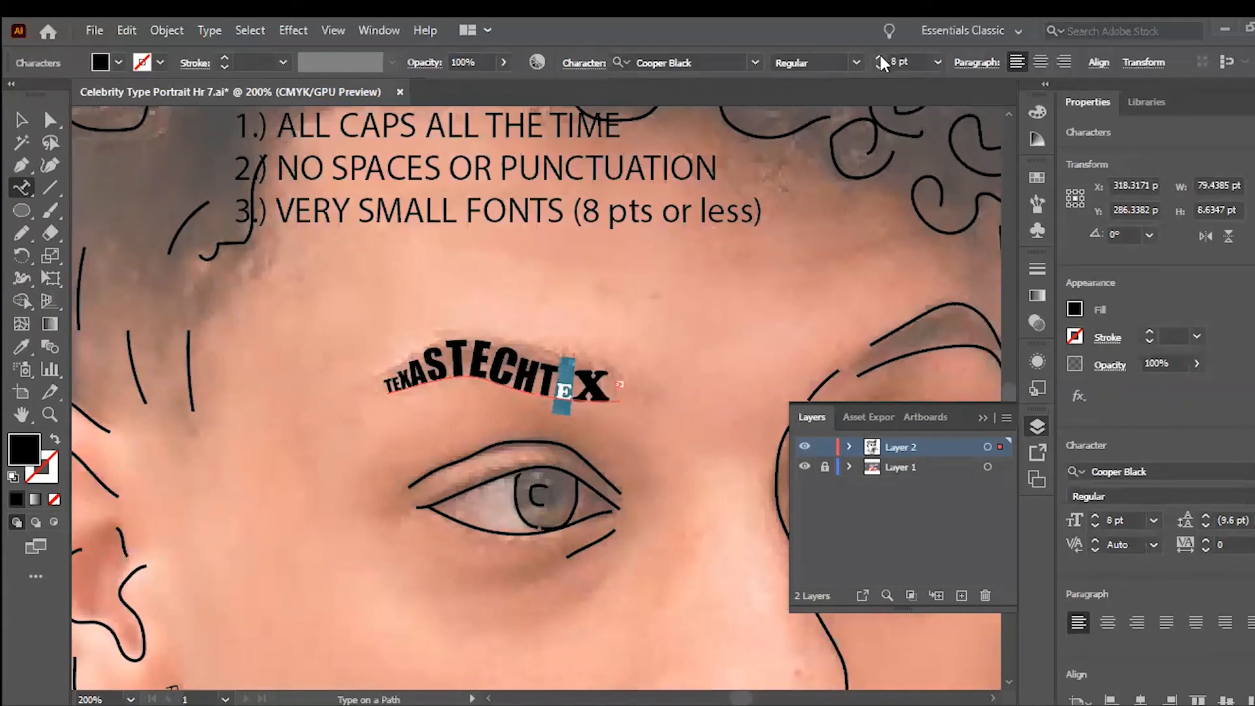
# - Enlarge the E at the inner end of the eyebrow text to 16 pt and deselect the text
pyautogui.click(880, 56)
pyautogui.click(881, 56)
pyautogui.click(880, 56)
pyautogui.click(880, 56)
pyautogui.click(880, 56)
pyautogui.click(880, 56)
pyautogui.click(880, 56)
pyautogui.click(880, 57)
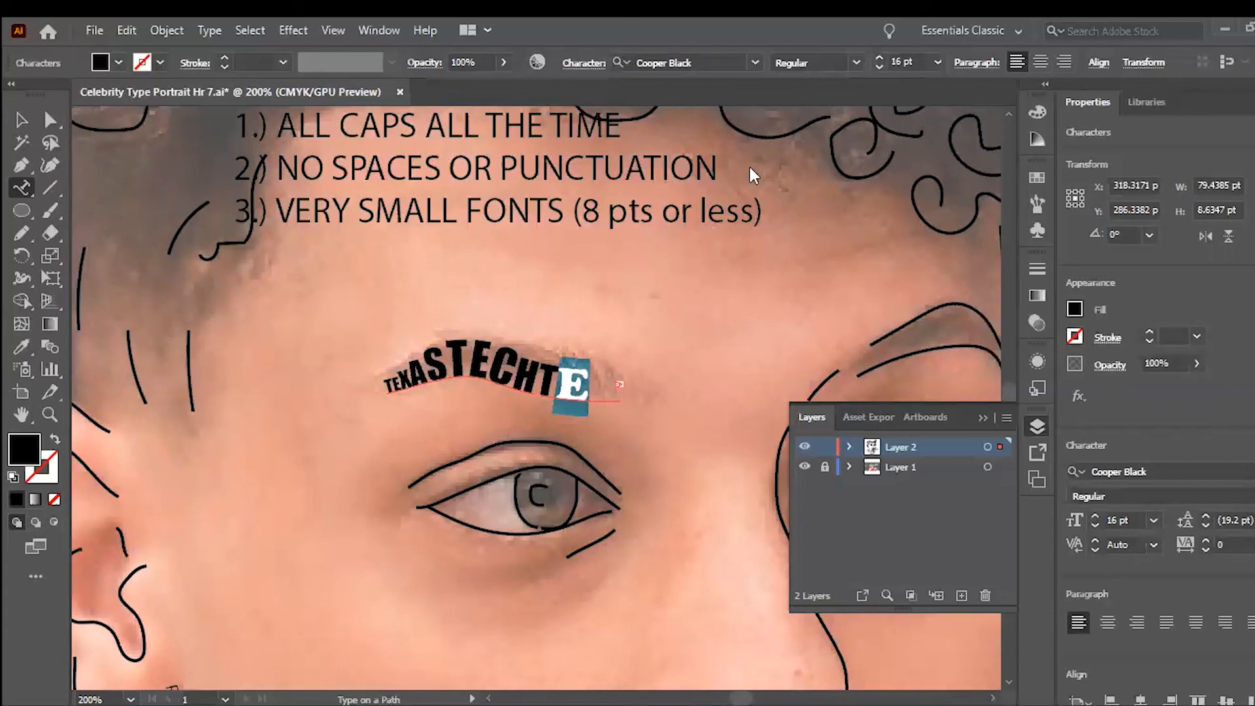
pyautogui.click(592, 396)
pyautogui.click(590, 397)
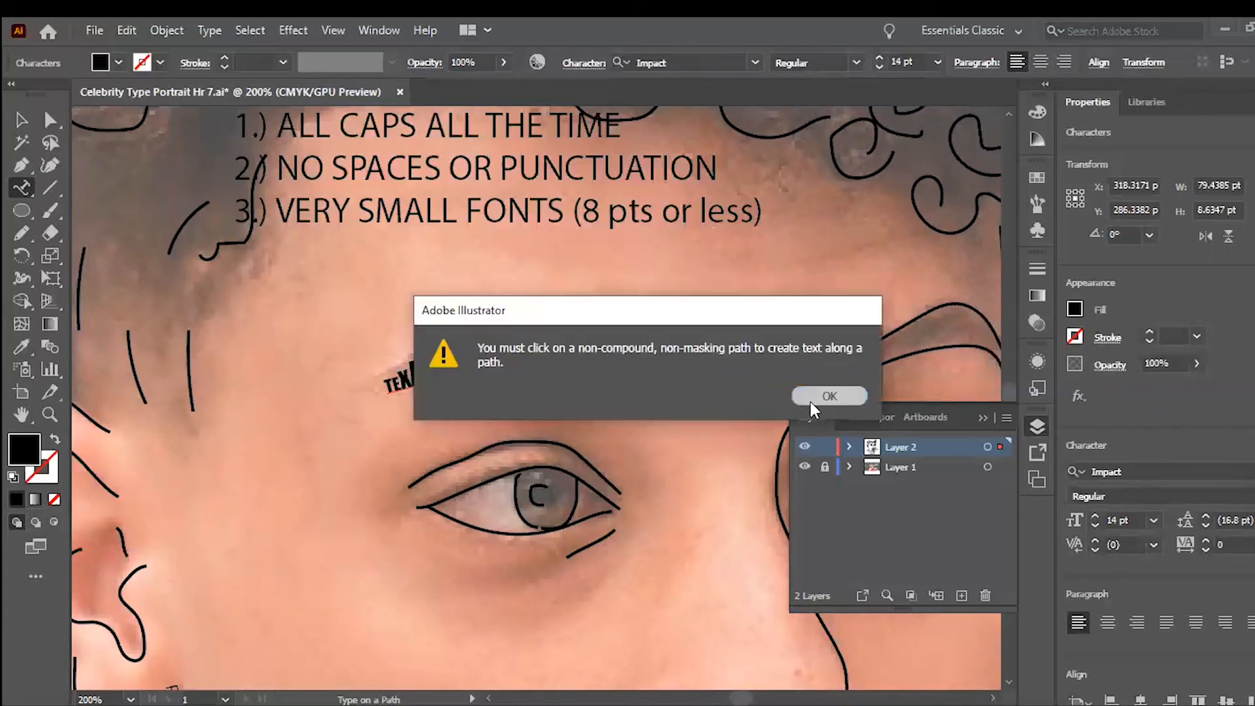
pyautogui.click(829, 394)
# - Change the E after TEXASTECHT in the eyebrow to Impact and make it slightly smaller
pyautogui.hotkey('ctrl', '=')
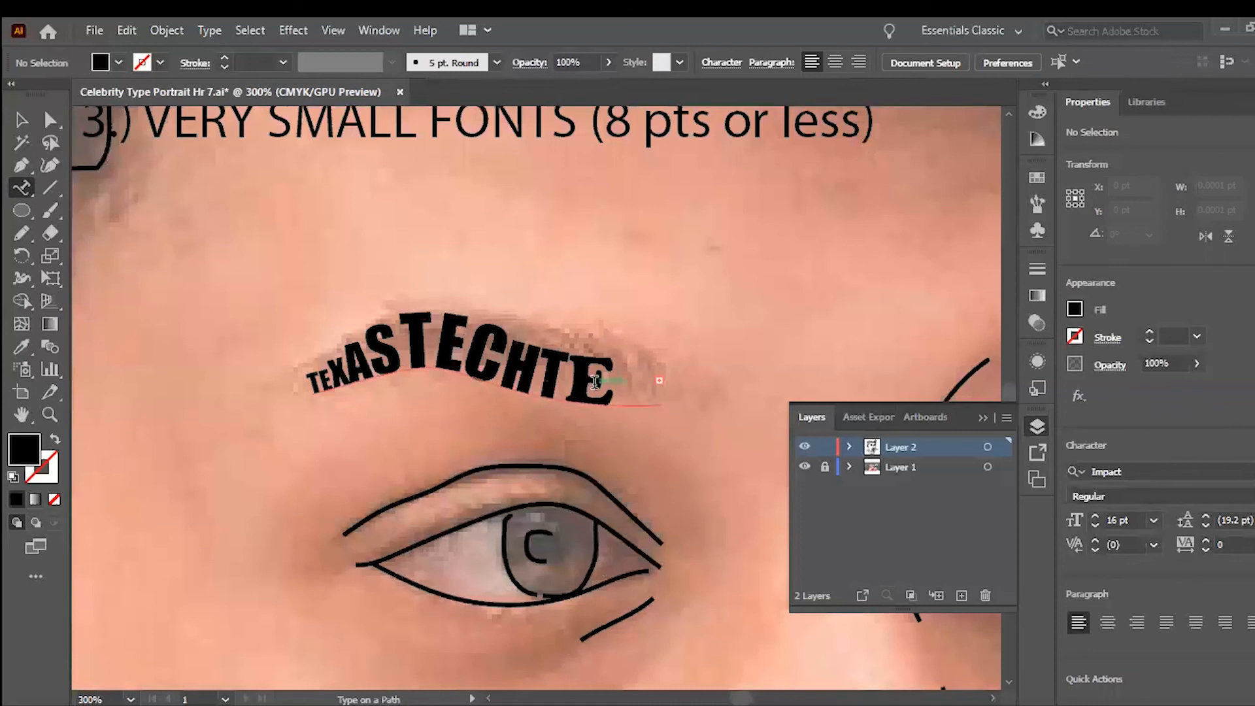
pyautogui.moveTo(609, 391); pyautogui.dragTo(587, 390)
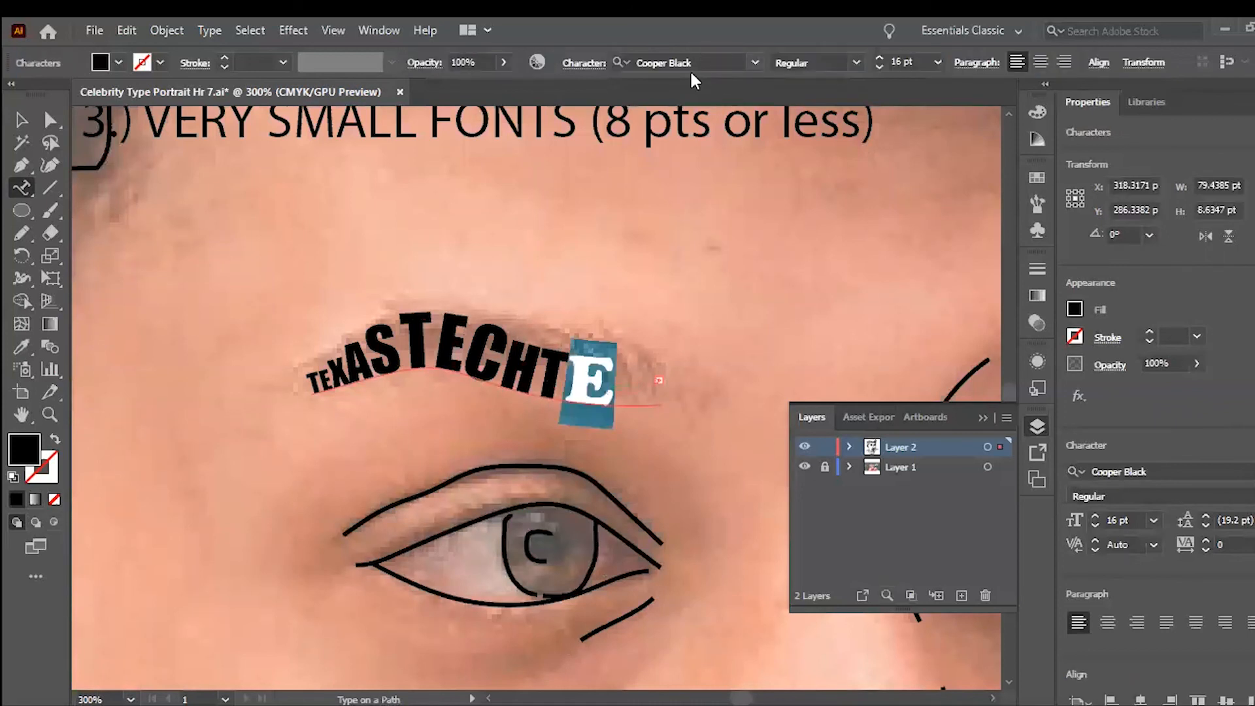
pyautogui.click(691, 63)
pyautogui.write('IM')
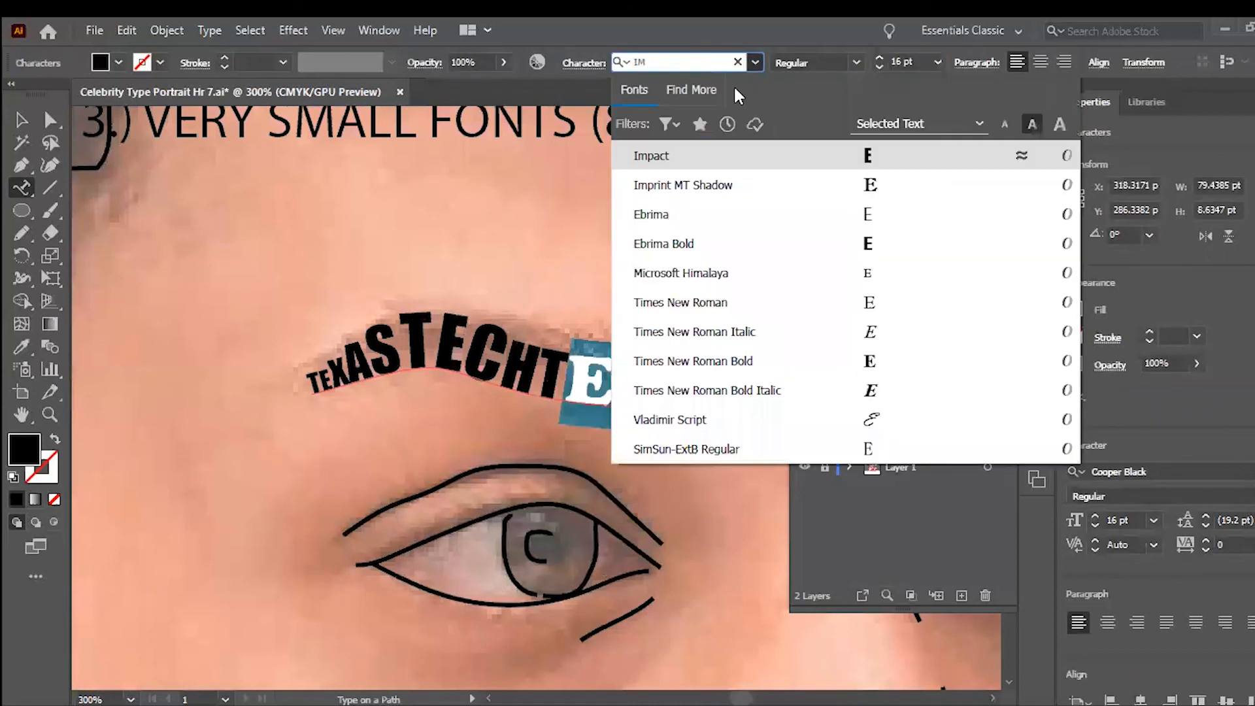
pyautogui.click(659, 149)
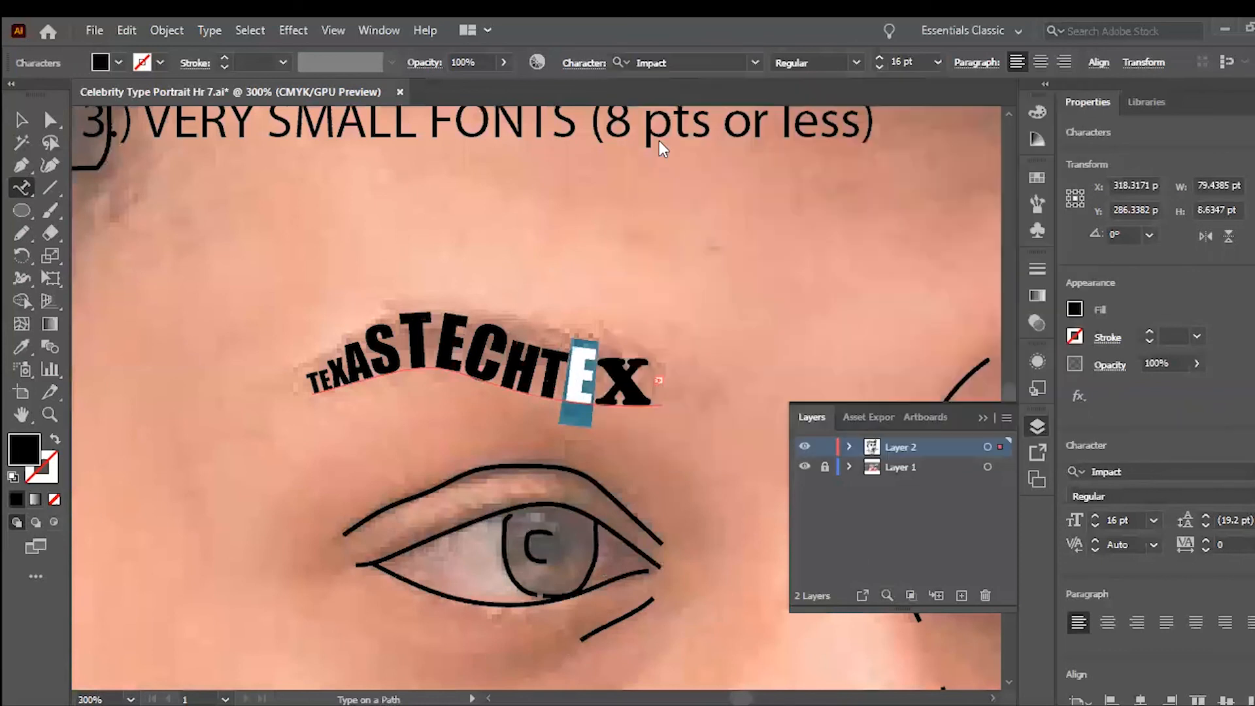
pyautogui.click(599, 379)
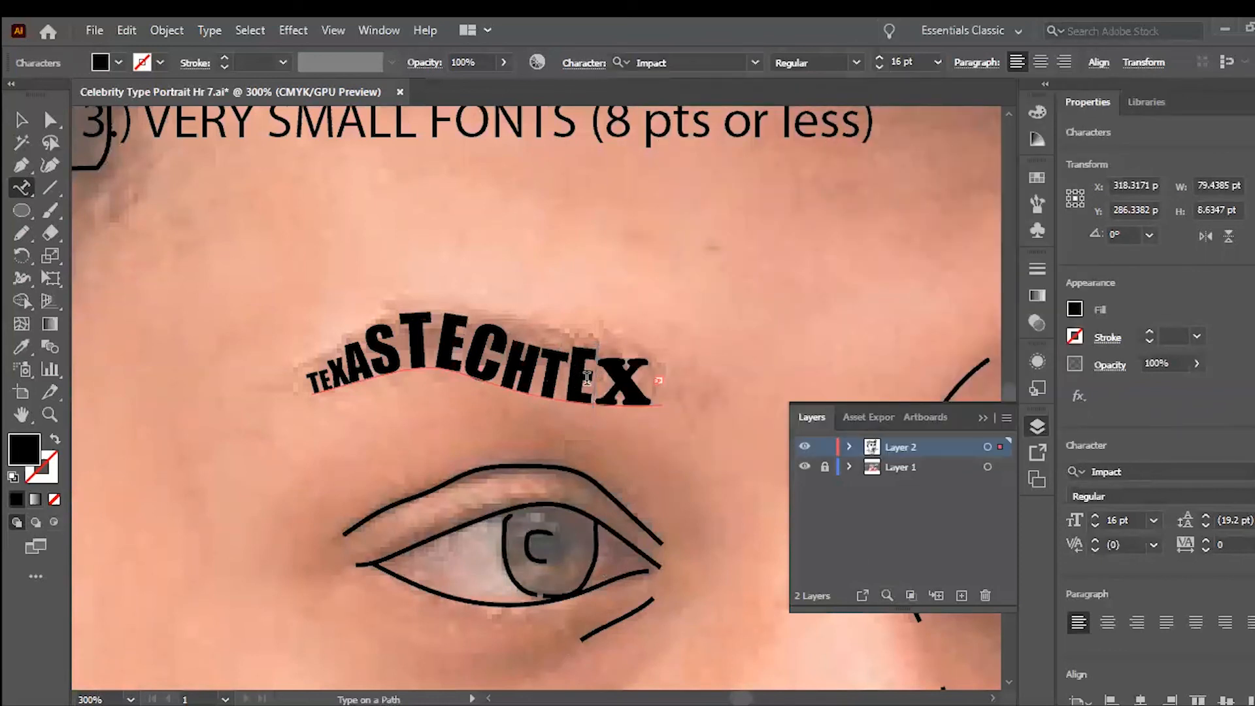
pyautogui.moveTo(593, 377); pyautogui.dragTo(574, 374)
pyautogui.click(878, 66)
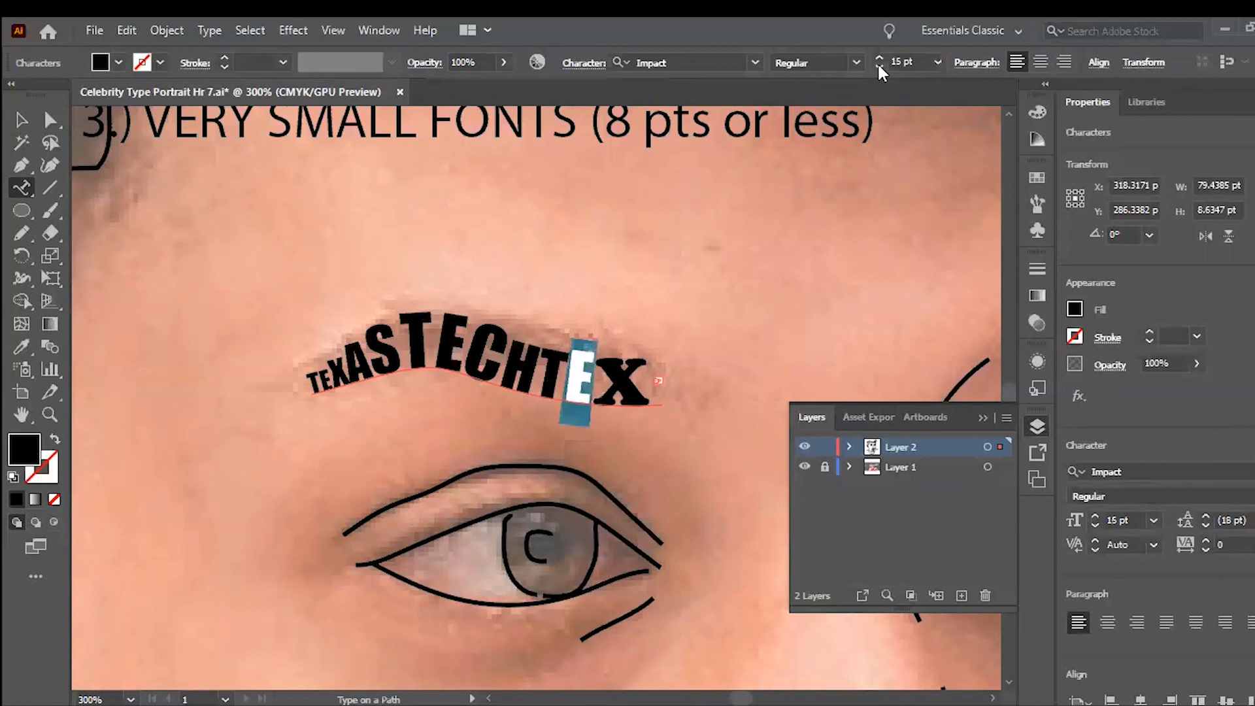
pyautogui.click(879, 66)
pyautogui.click(879, 66)
# - Set the final X of the eyebrow text to Impact at 12 pt and deselect the text
pyautogui.moveTo(598, 379); pyautogui.dragTo(653, 379)
pyautogui.click(719, 59)
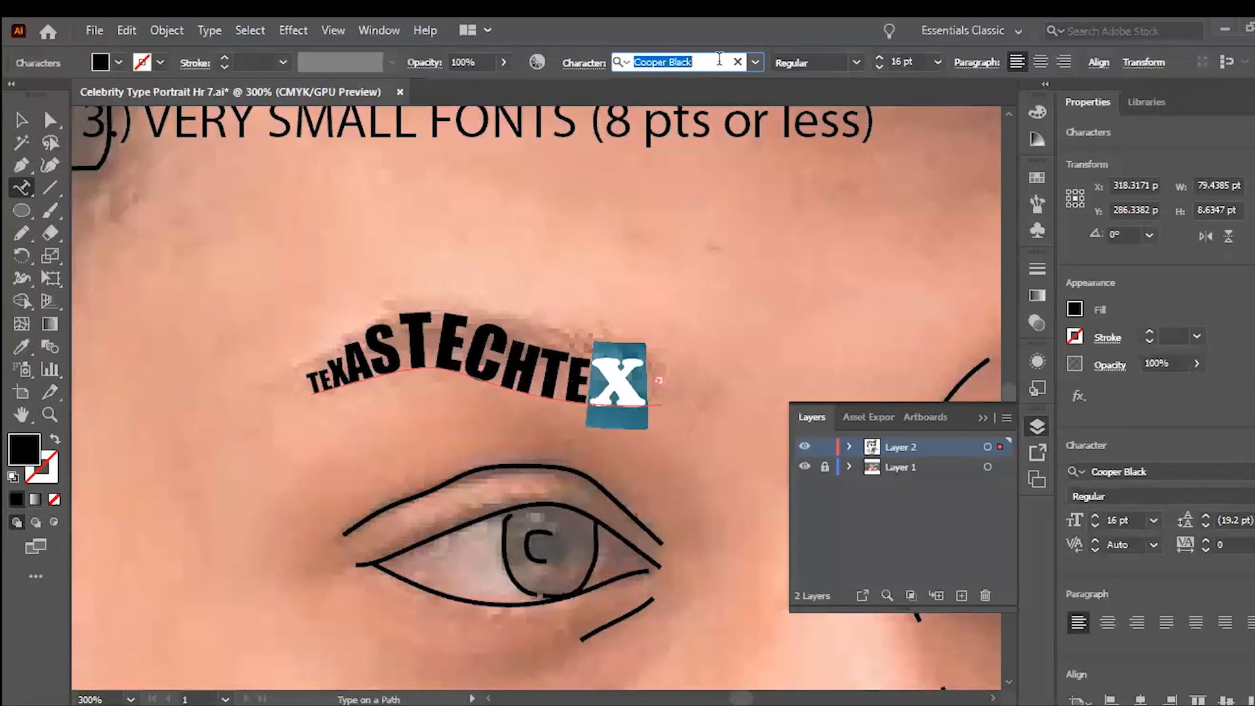
pyautogui.write('IM')
pyautogui.click(706, 162)
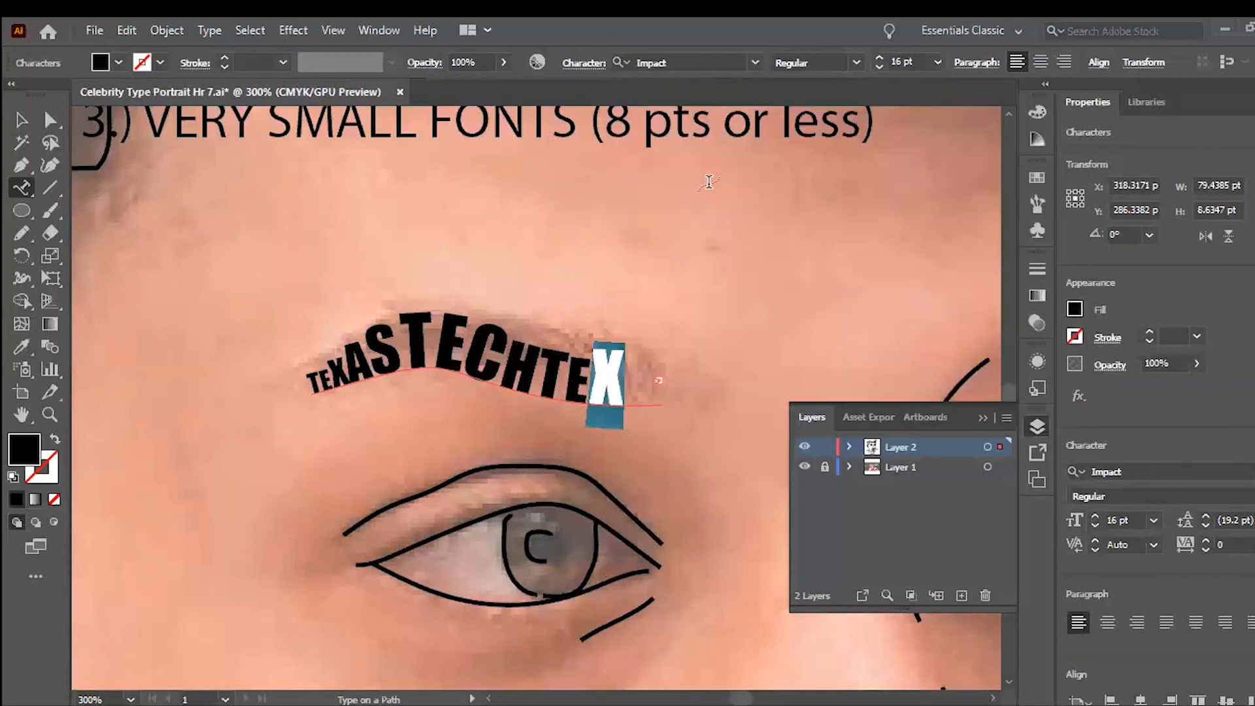
pyautogui.click(880, 66)
pyautogui.click(880, 66)
pyautogui.click(880, 66)
pyautogui.click(880, 66)
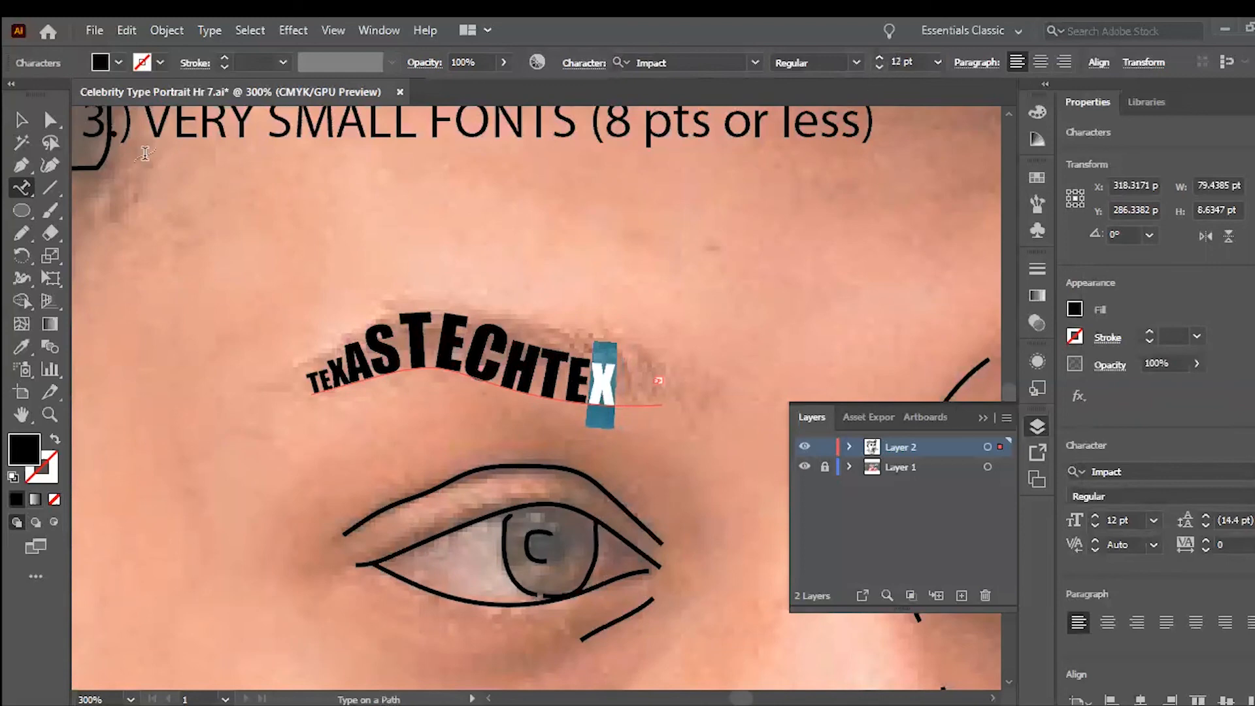
pyautogui.click(22, 119)
pyautogui.click(259, 213)
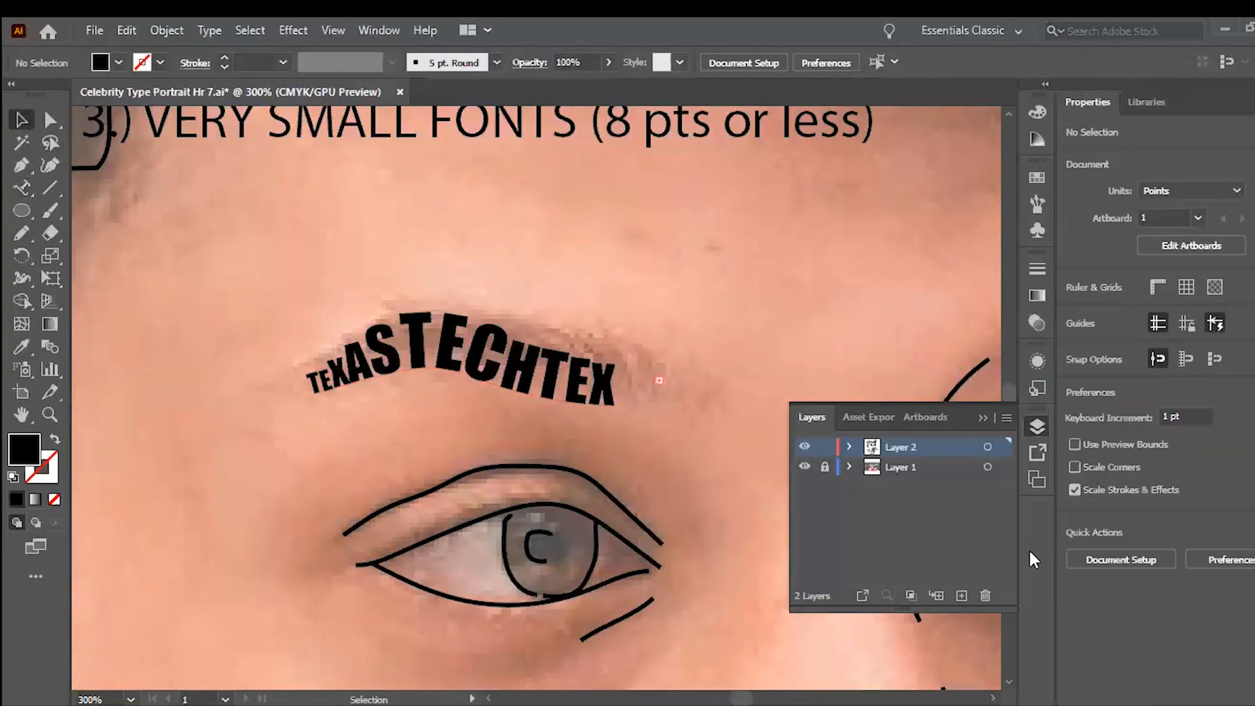
# - Hide the photo on Layer 1 and review the eyebrow and jawline type across the line portrait
pyautogui.hotkey('ctrl', '0')
pyautogui.click(806, 466)
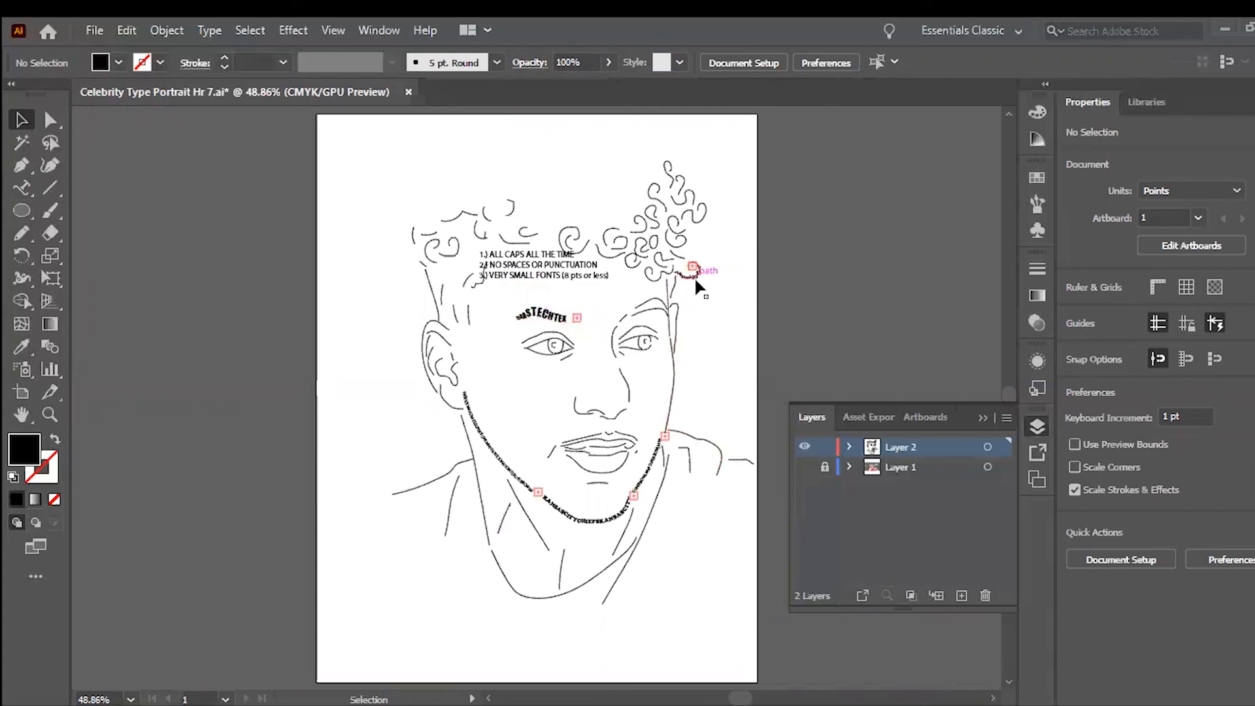
pyautogui.hotkey('ctrl', '1')
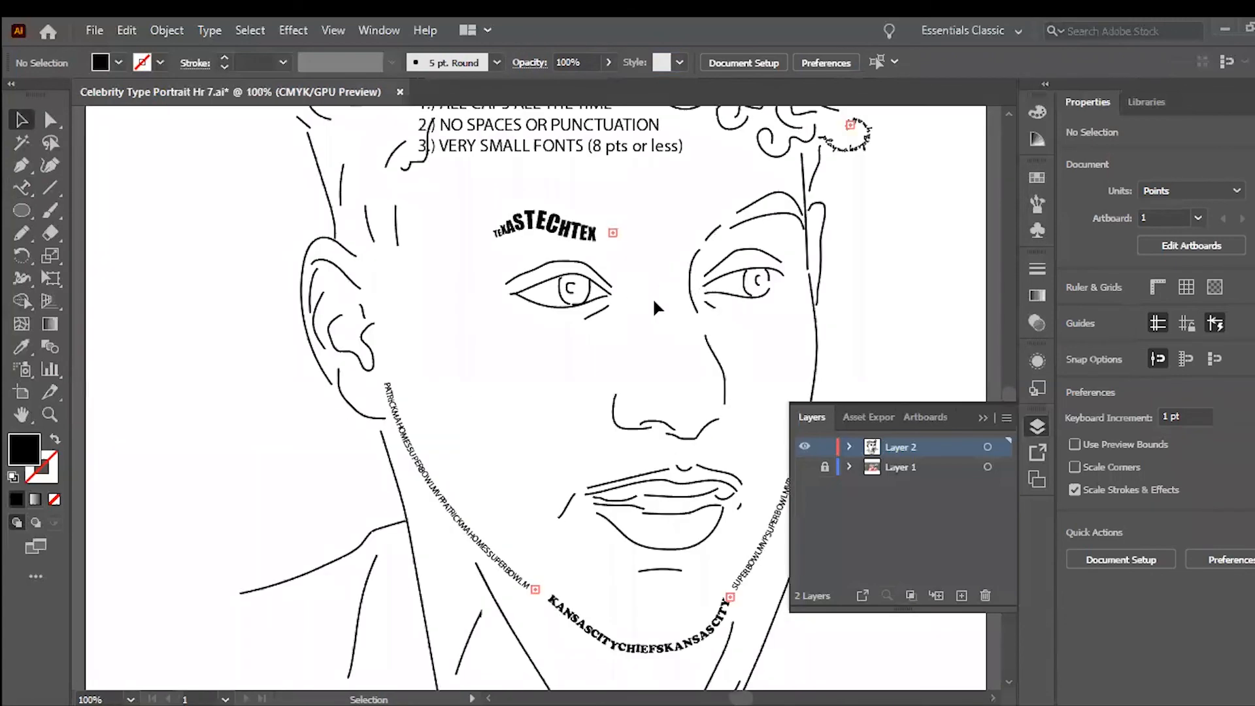
pyautogui.hscroll(10, 654, 301)
pyautogui.scroll(5, 654, 302)
pyautogui.scroll(-9, 654, 301)
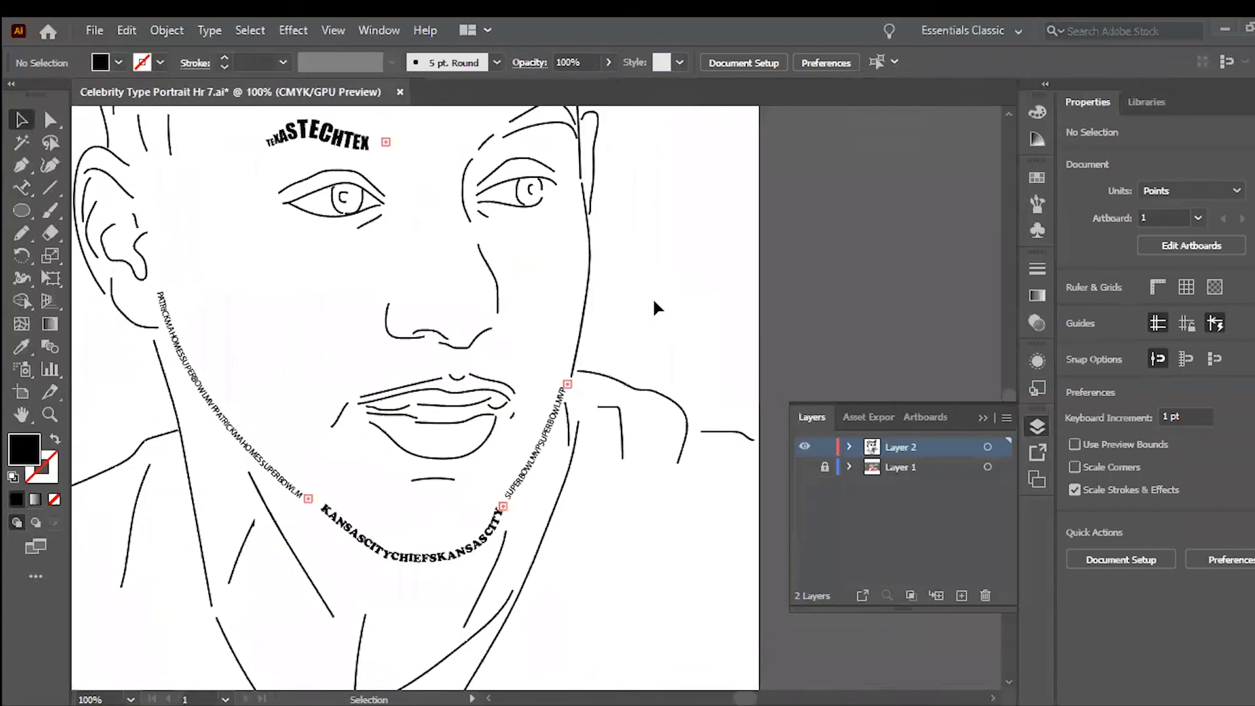
pyautogui.scroll(3, 654, 305)
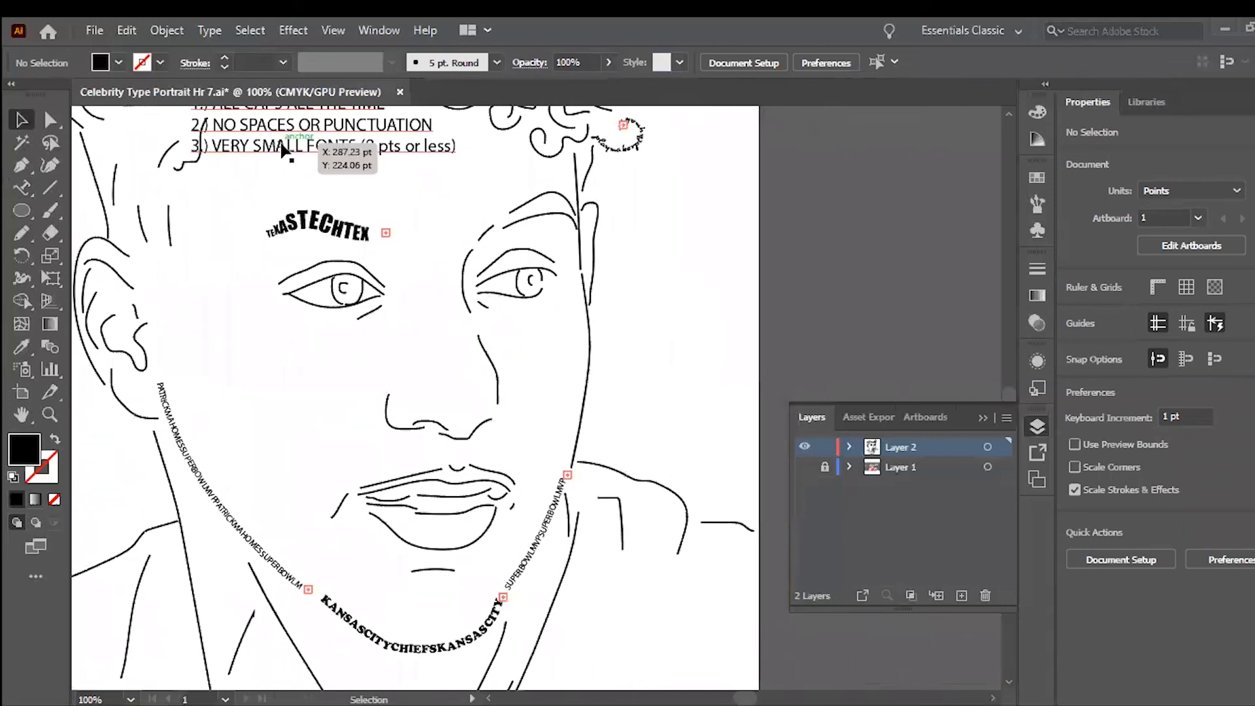
# - Move the block of three typing rules slightly right and down on the forehead and deselect it
pyautogui.moveTo(285, 150); pyautogui.dragTo(318, 169)
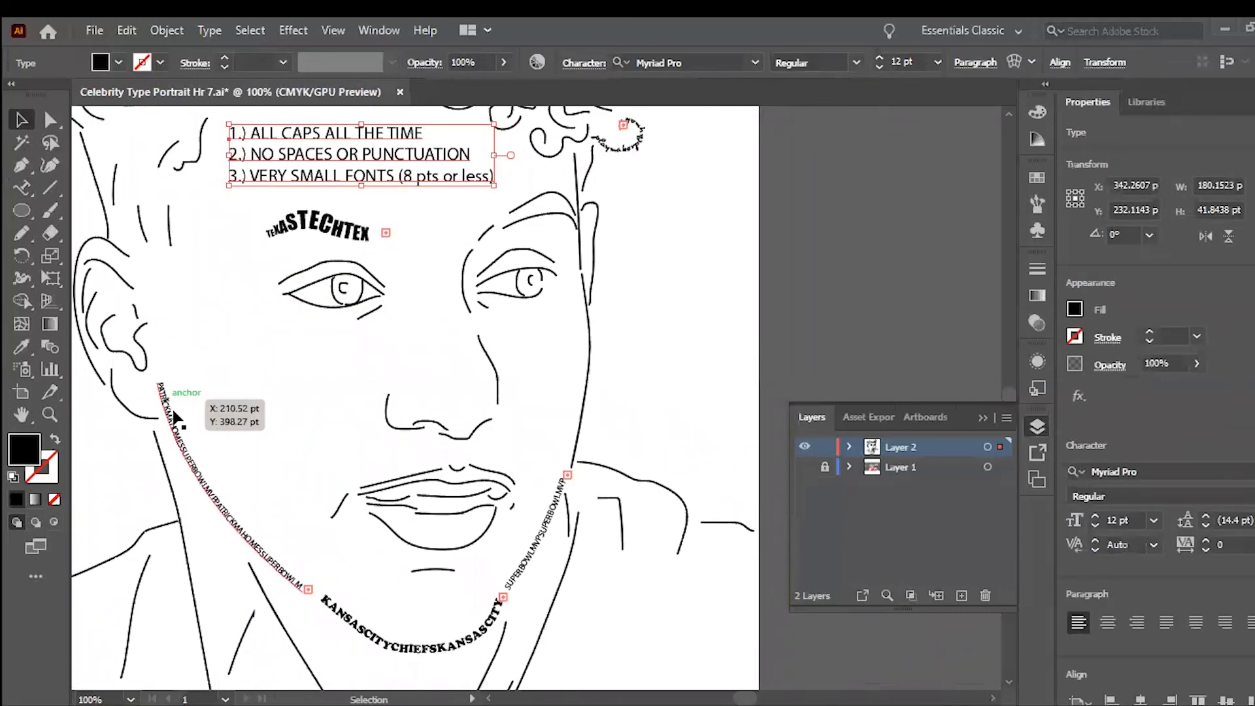
pyautogui.click(651, 366)
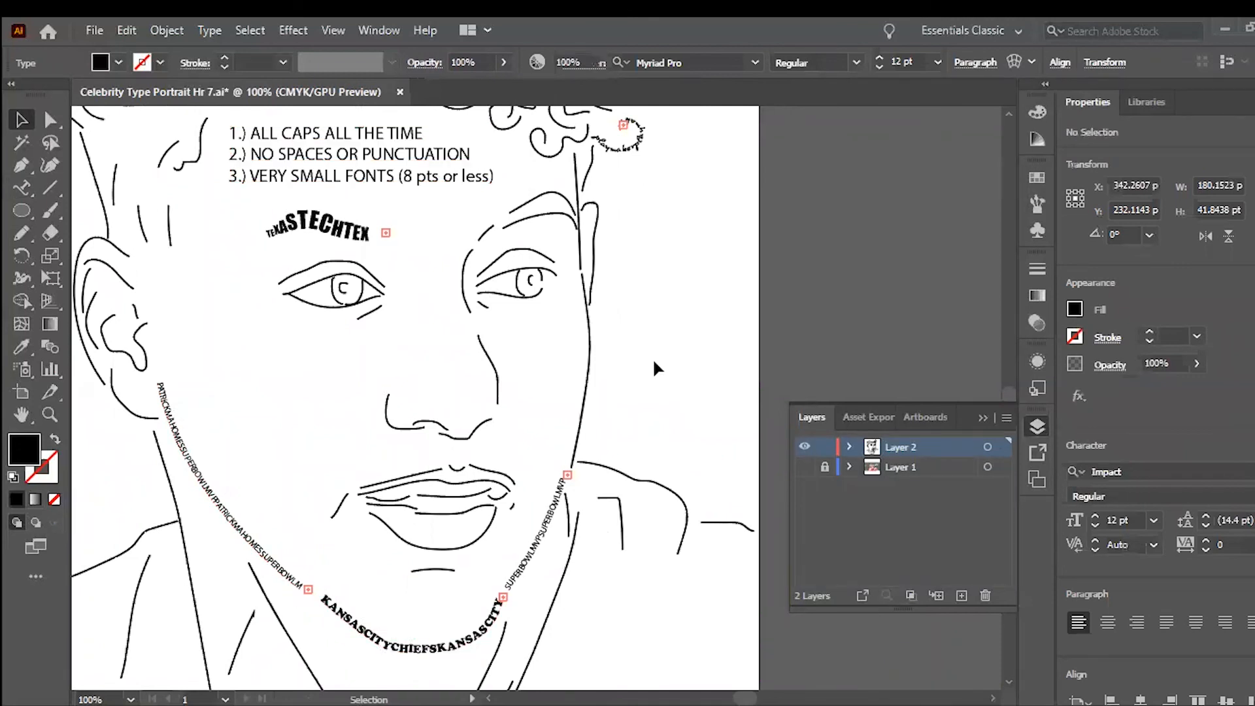
pyautogui.scroll(2, 462, 372)
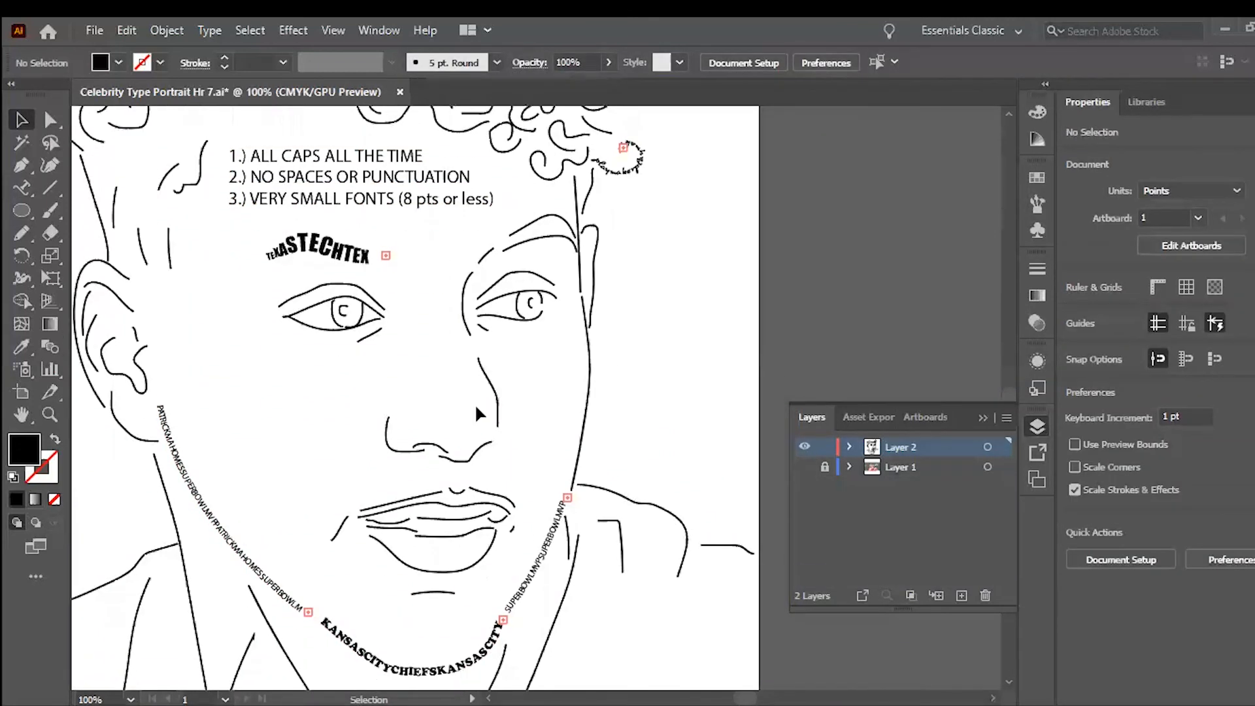